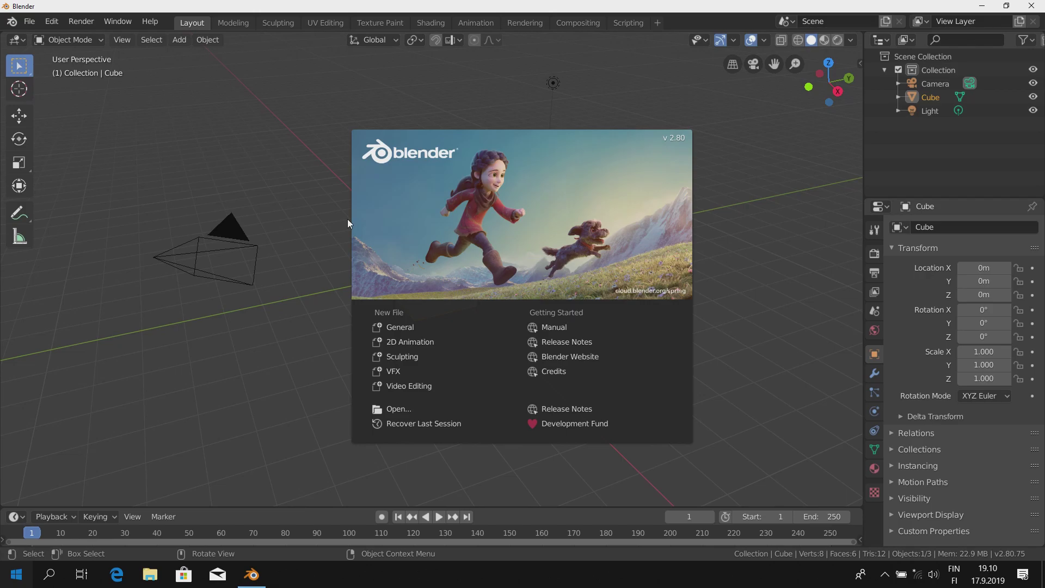
# Step: Close the splash screen, then zoom and orbit in close on the default cube
pyautogui.click(337, 190)
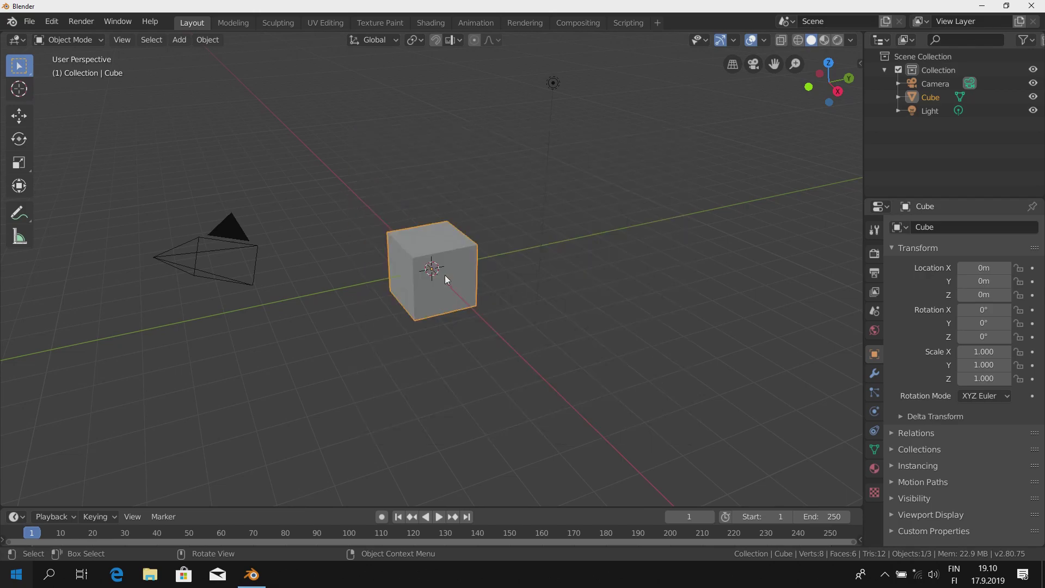
pyautogui.scroll(2, 452, 287)
pyautogui.scroll(3, 490, 288)
pyautogui.moveTo(515, 281)
pyautogui.mouseDown(button='middle')
pyautogui.moveTo(449, 290)
pyautogui.moveTo(436, 328)
pyautogui.moveTo(476, 372)
pyautogui.moveTo(490, 341)
pyautogui.moveTo(477, 302)
pyautogui.moveTo(515, 321)
pyautogui.moveTo(484, 328)
pyautogui.mouseUp(button='middle')
pyautogui.scroll(-3, 501, 331)
pyautogui.scroll(3, 467, 301)
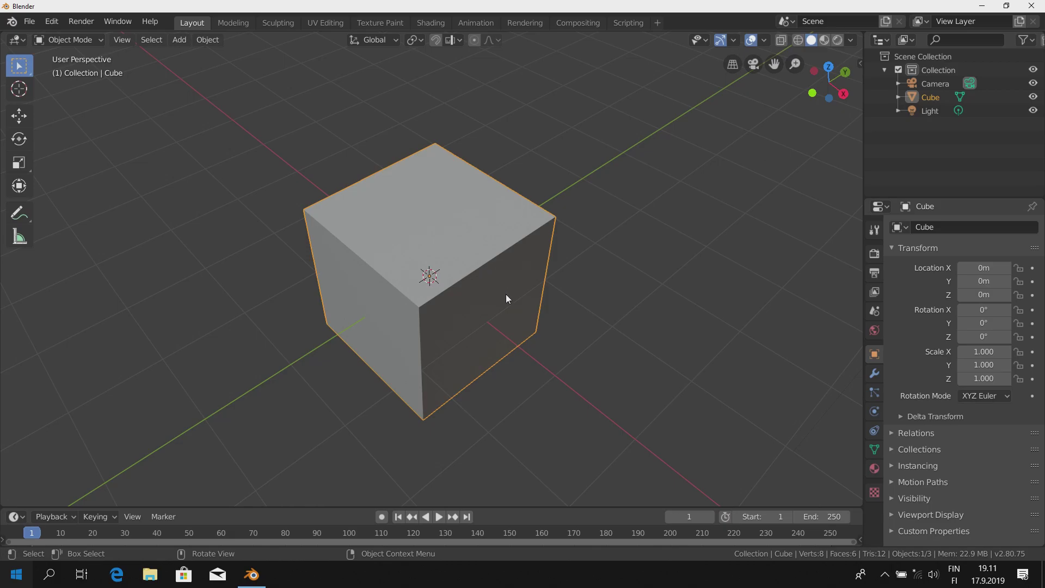
pyautogui.press('g')
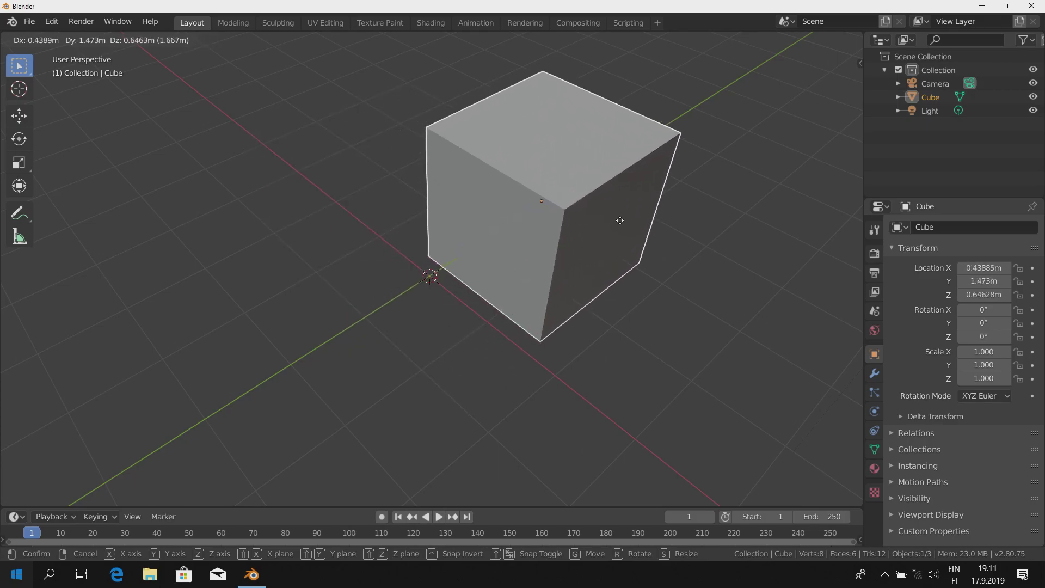
pyautogui.press('Escape')
pyautogui.moveTo(630, 292)
pyautogui.mouseDown(button='middle')
pyautogui.moveTo(553, 249)
pyautogui.moveTo(506, 269)
pyautogui.moveTo(518, 300)
pyautogui.moveTo(557, 325)
pyautogui.moveTo(506, 280)
pyautogui.moveTo(516, 310)
pyautogui.mouseUp(button='middle')
pyautogui.scroll(3, 533, 299)
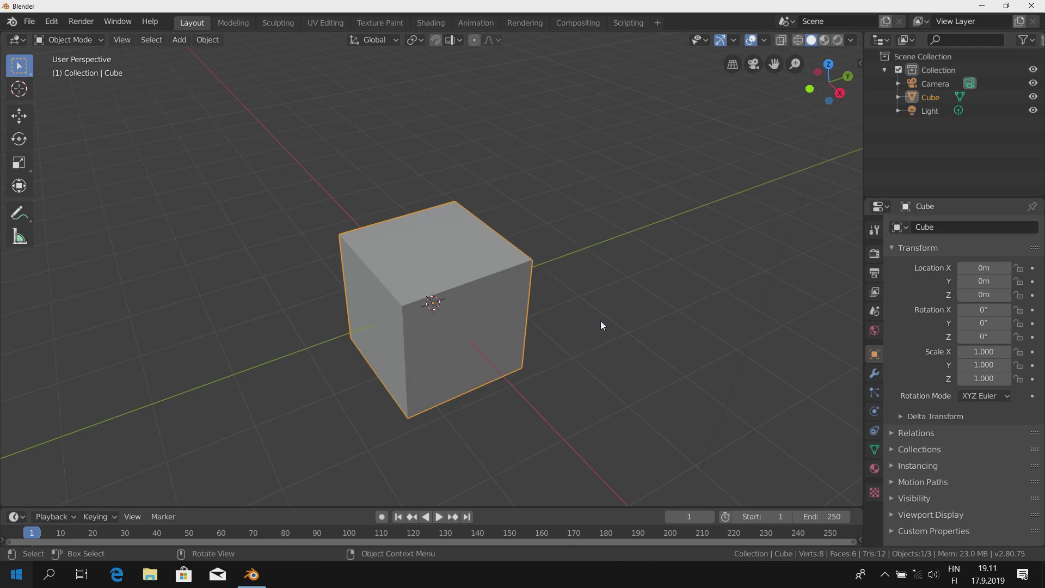
# Step: Rotate the cube to Rotation Z -45.7°, leaving location and scale unchanged
pyautogui.press('r')
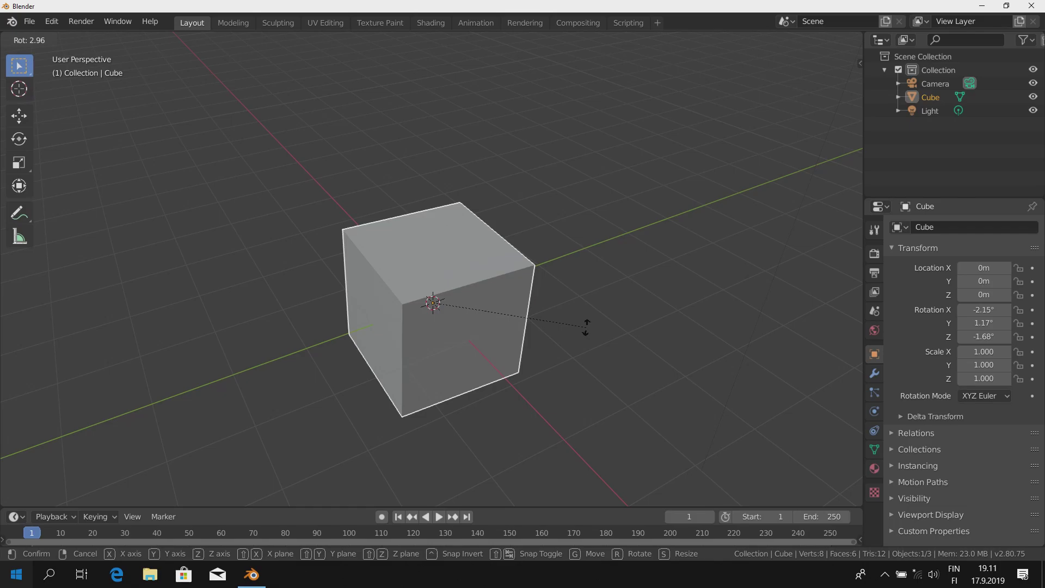
pyautogui.press('x')
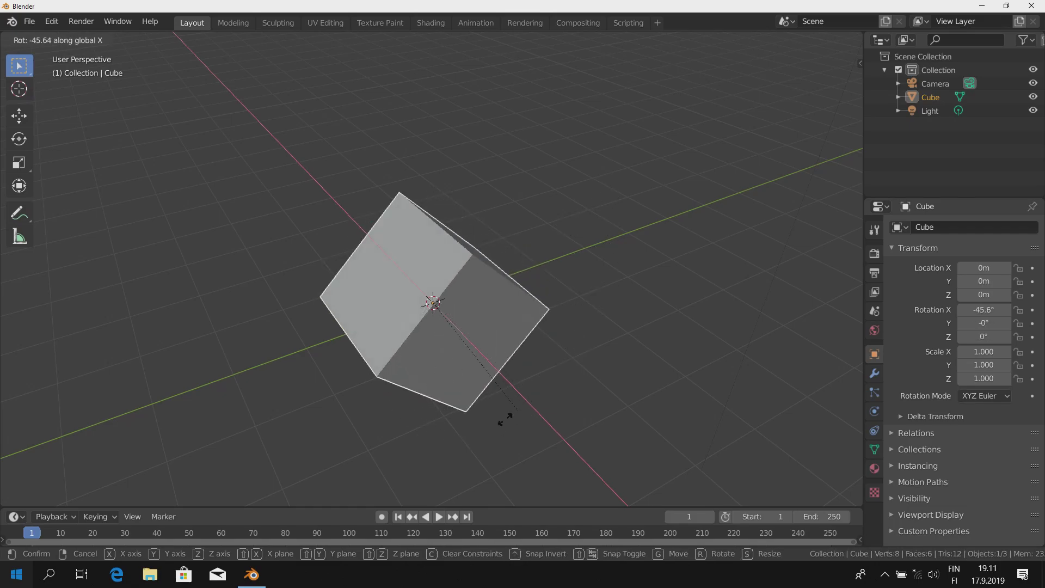
pyautogui.press('y')
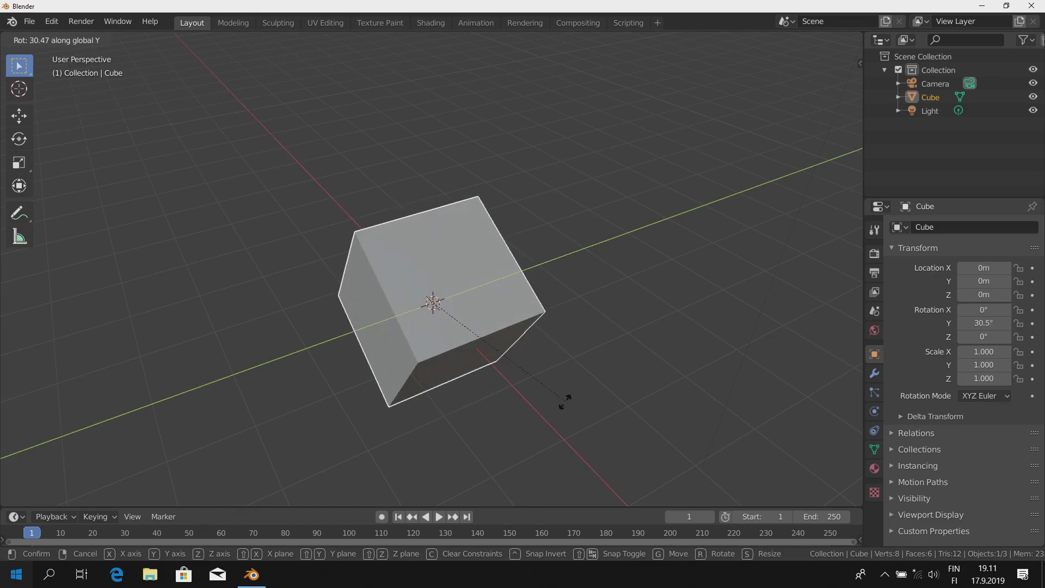
pyautogui.press('z')
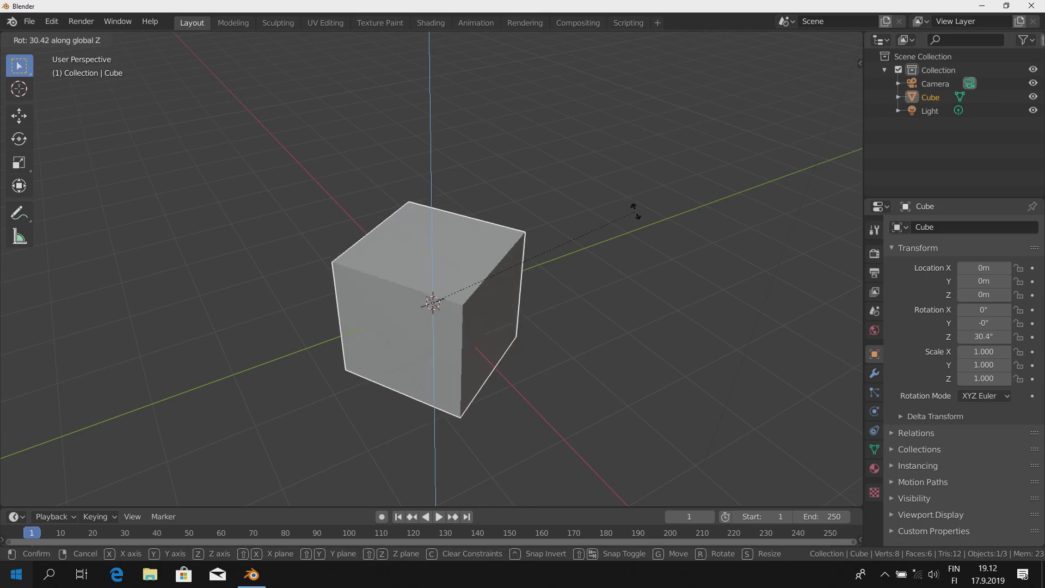
pyautogui.click(489, 374)
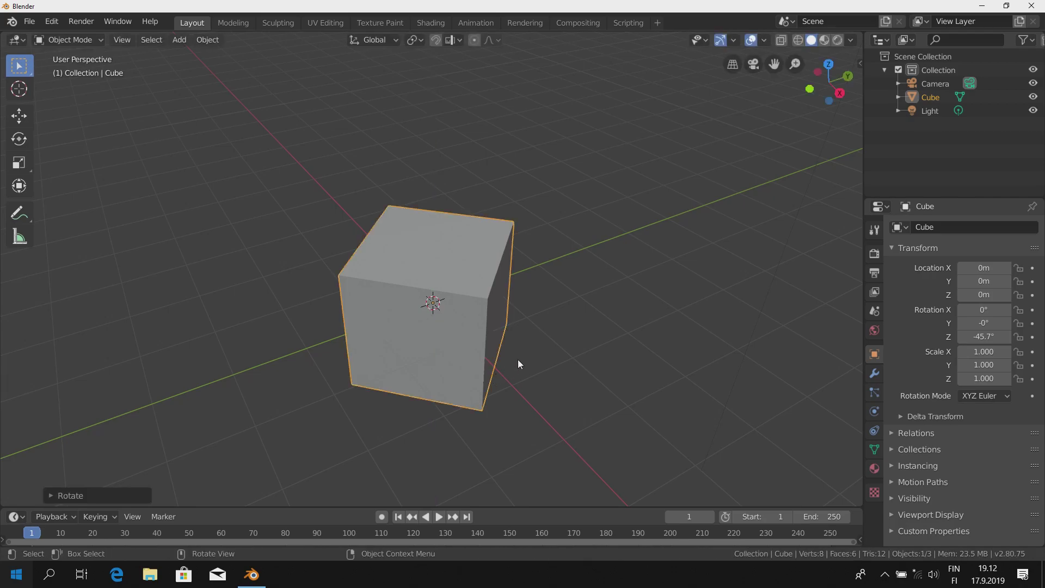
pyautogui.moveTo(503, 371)
pyautogui.mouseDown(button='middle')
pyautogui.moveTo(550, 361)
pyautogui.moveTo(480, 355)
pyautogui.moveTo(509, 312)
pyautogui.moveTo(512, 345)
pyautogui.moveTo(486, 331)
pyautogui.moveTo(424, 344)
pyautogui.moveTo(487, 364)
pyautogui.mouseUp(button='middle')
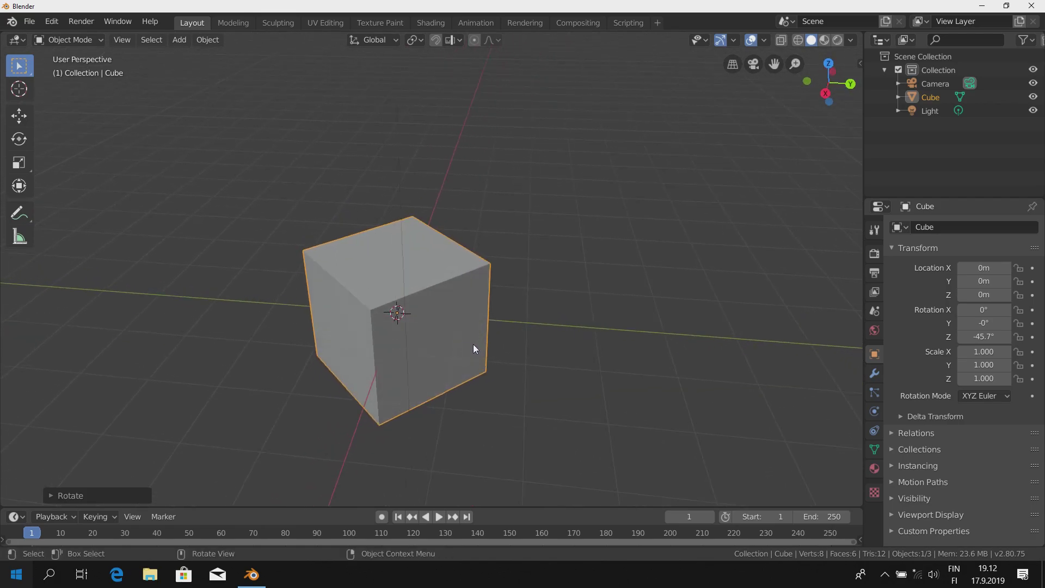
# Step: Move the cube along the global Y axis to Location Y 1.9348 m
pyautogui.press('g')
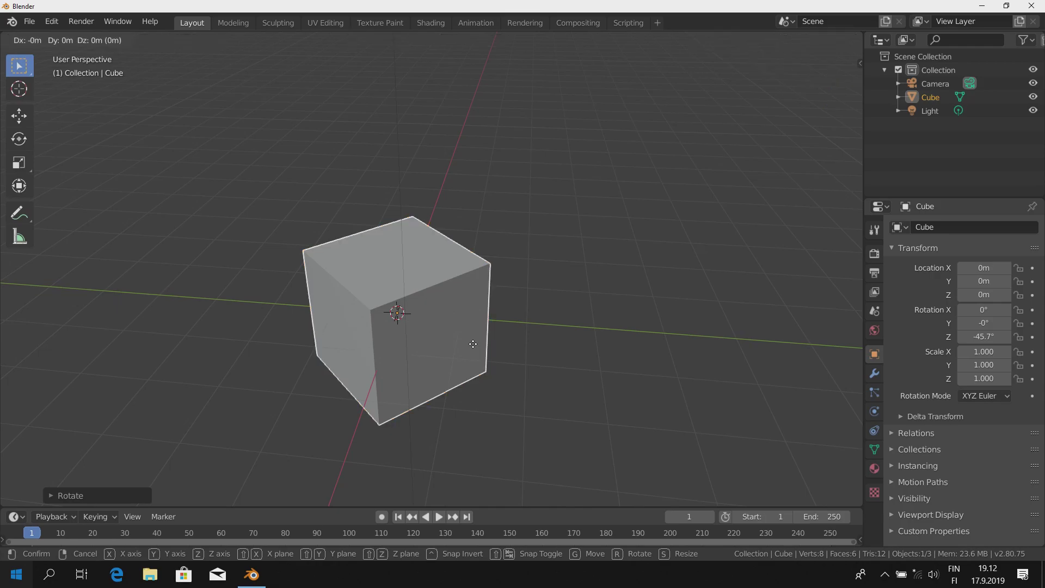
pyautogui.press('y')
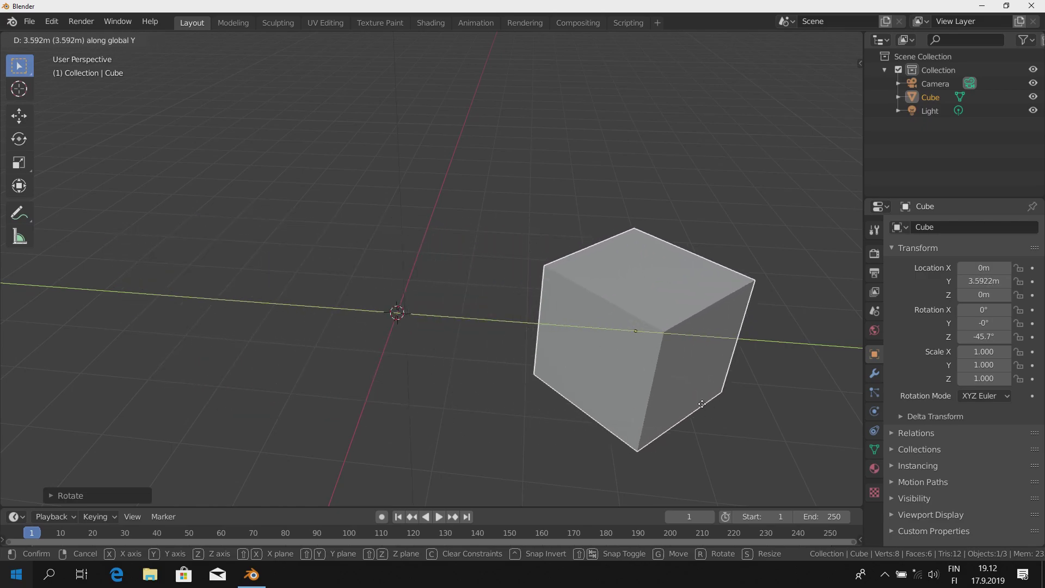
pyautogui.click(588, 377)
pyautogui.moveTo(586, 377)
pyautogui.mouseDown(button='middle')
pyautogui.moveTo(488, 365)
pyautogui.moveTo(520, 377)
pyautogui.moveTo(595, 317)
pyautogui.moveTo(545, 321)
pyautogui.moveTo(490, 356)
pyautogui.moveTo(570, 297)
pyautogui.moveTo(523, 329)
pyautogui.moveTo(565, 332)
pyautogui.mouseUp(button='middle')
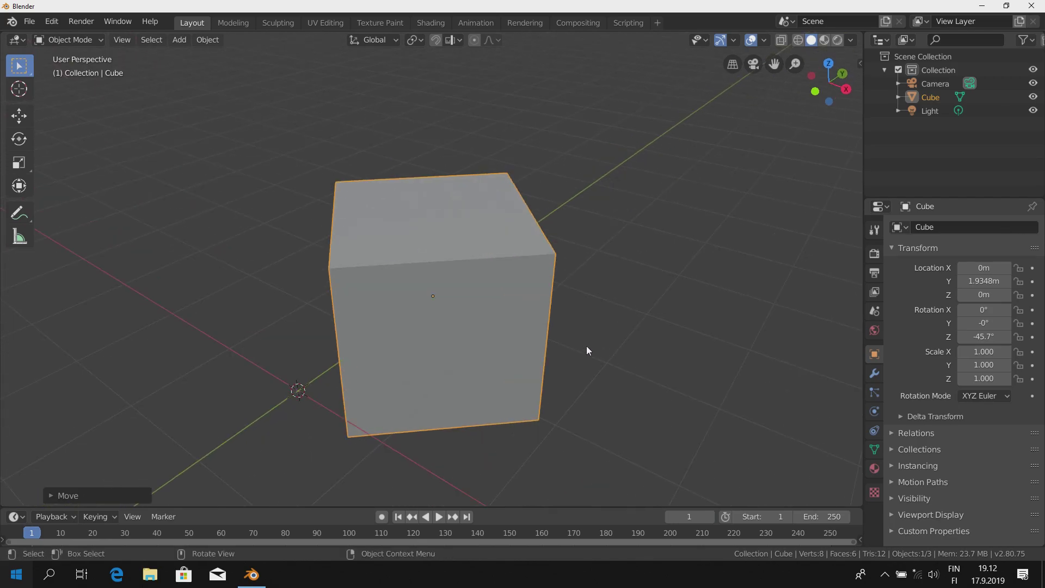
pyautogui.press('s')
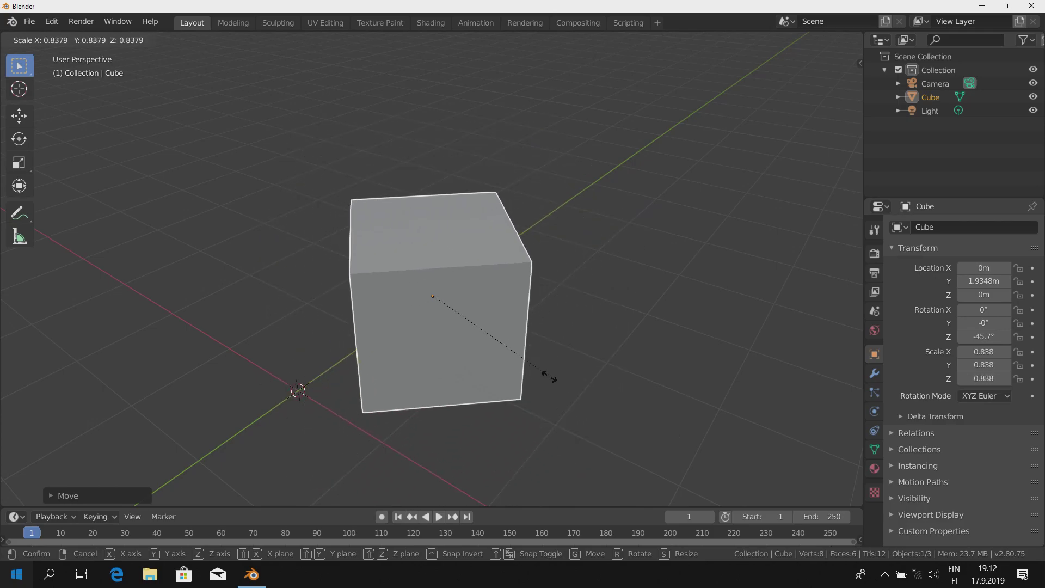
# Step: Stretch the cube along its local X axis to Scale X 1.526
pyautogui.press('x')
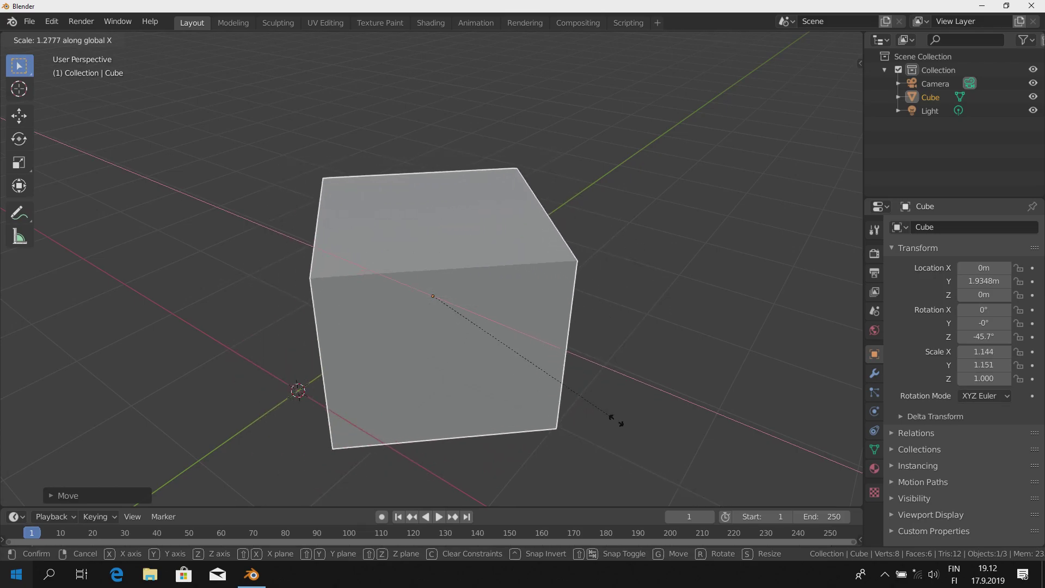
pyautogui.press('x')
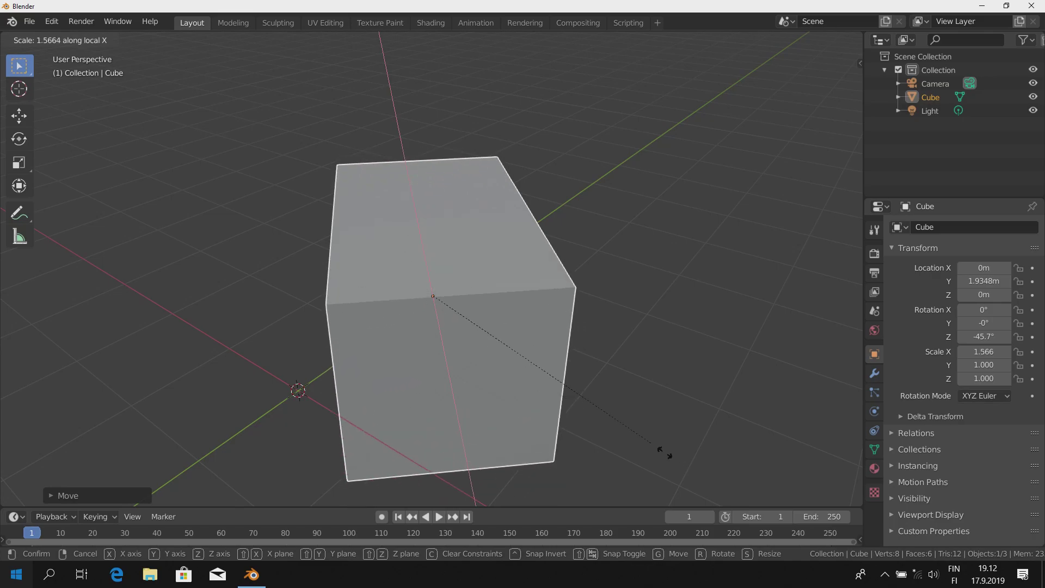
pyautogui.click(651, 437)
pyautogui.moveTo(651, 436)
pyautogui.mouseDown(button='middle')
pyautogui.moveTo(642, 393)
pyautogui.moveTo(489, 354)
pyautogui.moveTo(503, 374)
pyautogui.moveTo(472, 340)
pyautogui.moveTo(591, 341)
pyautogui.moveTo(524, 376)
pyautogui.moveTo(511, 332)
pyautogui.moveTo(526, 321)
pyautogui.moveTo(572, 352)
pyautogui.moveTo(574, 335)
pyautogui.moveTo(544, 332)
pyautogui.moveTo(511, 346)
pyautogui.moveTo(589, 354)
pyautogui.moveTo(574, 345)
pyautogui.moveTo(513, 374)
pyautogui.moveTo(481, 323)
pyautogui.moveTo(469, 343)
pyautogui.moveTo(478, 310)
pyautogui.moveTo(474, 354)
pyautogui.moveTo(455, 377)
pyautogui.moveTo(537, 386)
pyautogui.moveTo(533, 348)
pyautogui.moveTo(474, 355)
pyautogui.moveTo(501, 362)
pyautogui.mouseUp(button='middle')
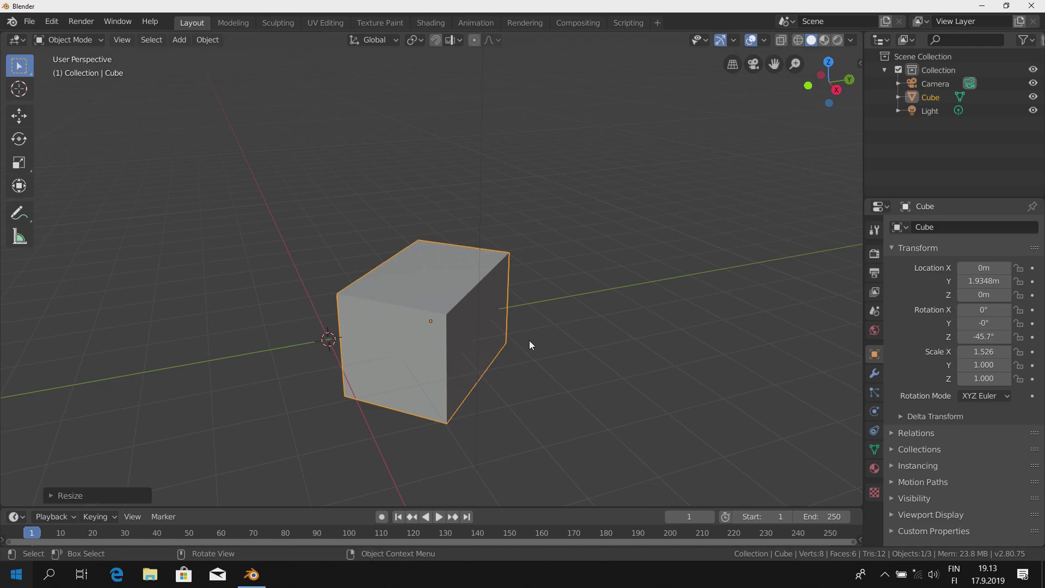
# Step: Scale the block in X and Y only to 4.219 × 2.765, keeping Z at 1.000
pyautogui.moveTo(550, 335); pyautogui.dragTo(495, 324, button='middle')
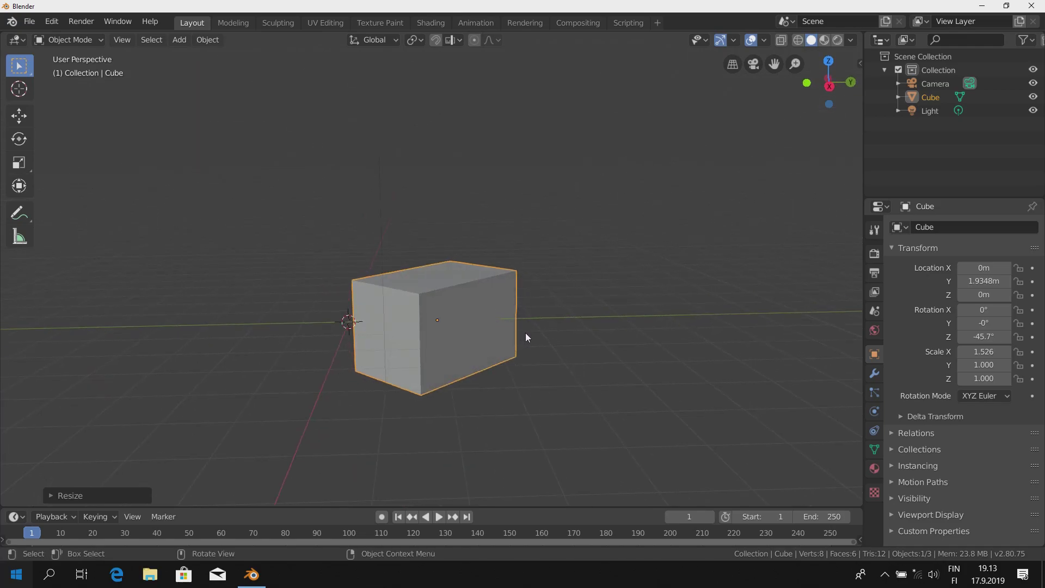
pyautogui.press('s')
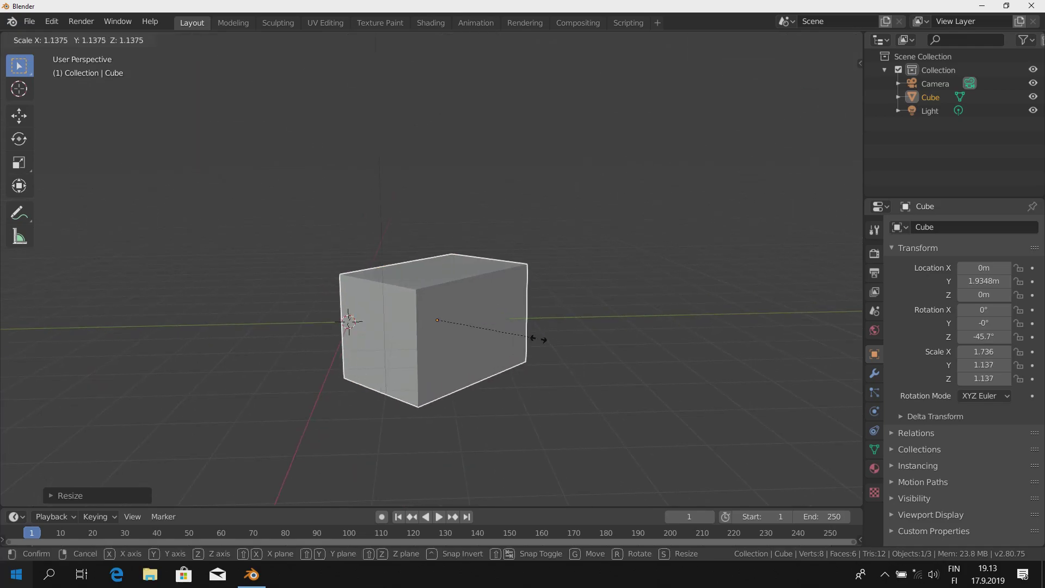
pyautogui.hotkey('shift', 'z')
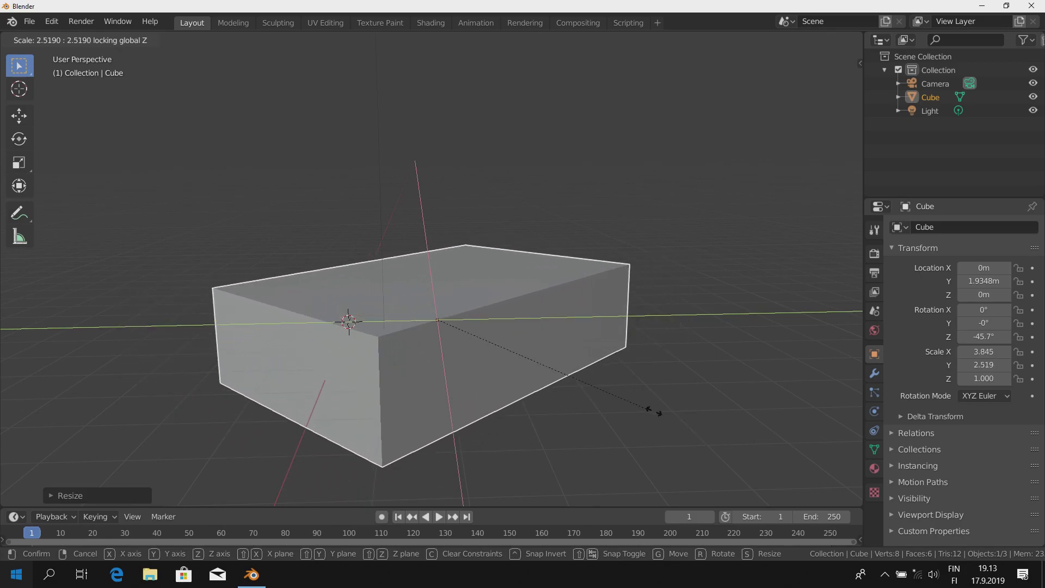
pyautogui.click(669, 418)
pyautogui.moveTo(429, 352)
pyautogui.mouseDown(button='middle')
pyautogui.moveTo(571, 368)
pyautogui.moveTo(530, 334)
pyautogui.moveTo(461, 317)
pyautogui.moveTo(422, 327)
pyautogui.mouseUp(button='middle')
pyautogui.scroll(3, 430, 328)
pyautogui.scroll(1, 417, 300)
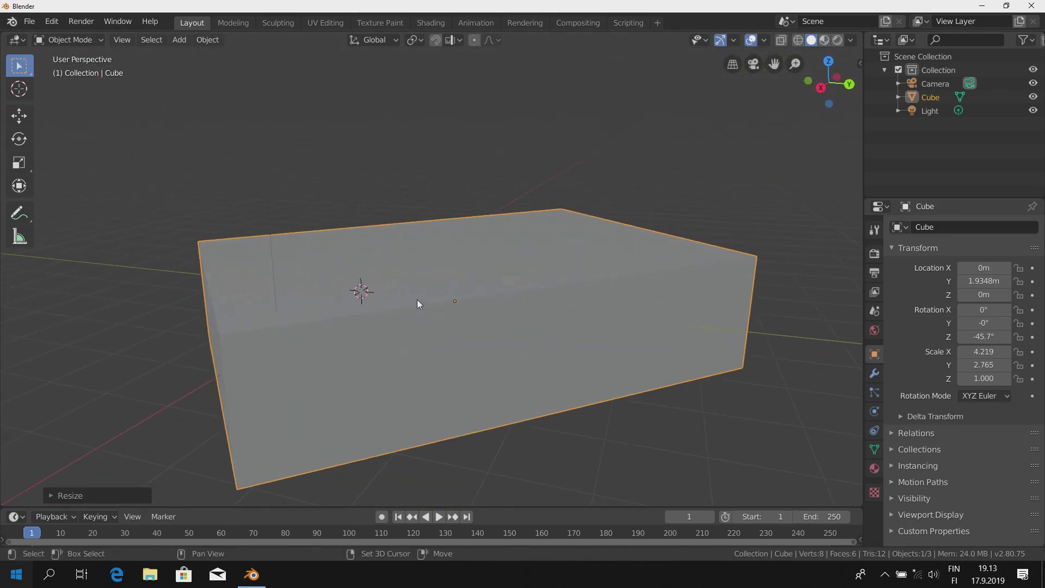
pyautogui.moveTo(400, 285); pyautogui.dragTo(485, 300, button='middle')
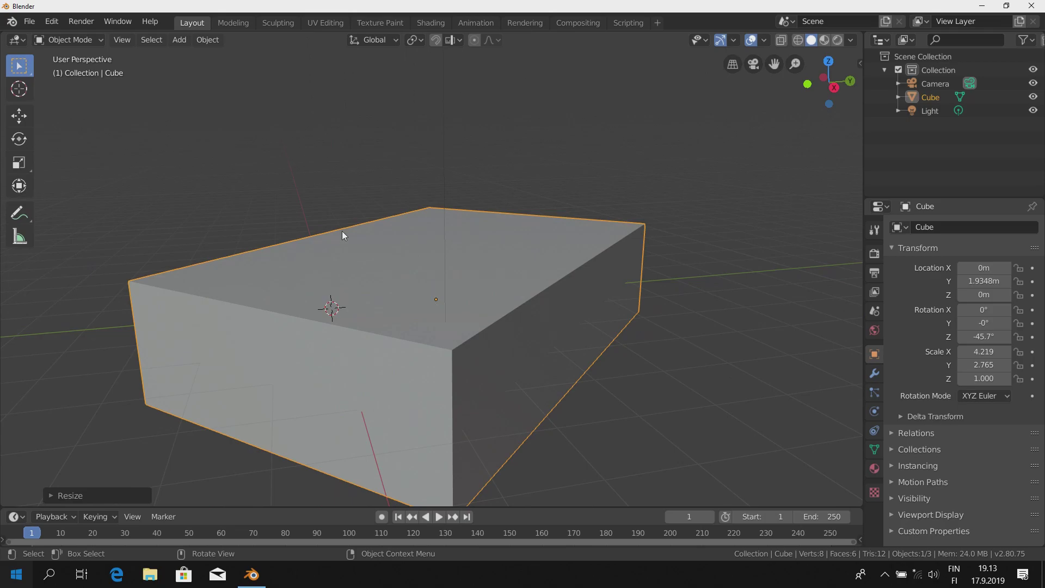
# Step: Try the Modeling workspace, return to Layout and put the cube into Edit Mode
pyautogui.click(224, 24)
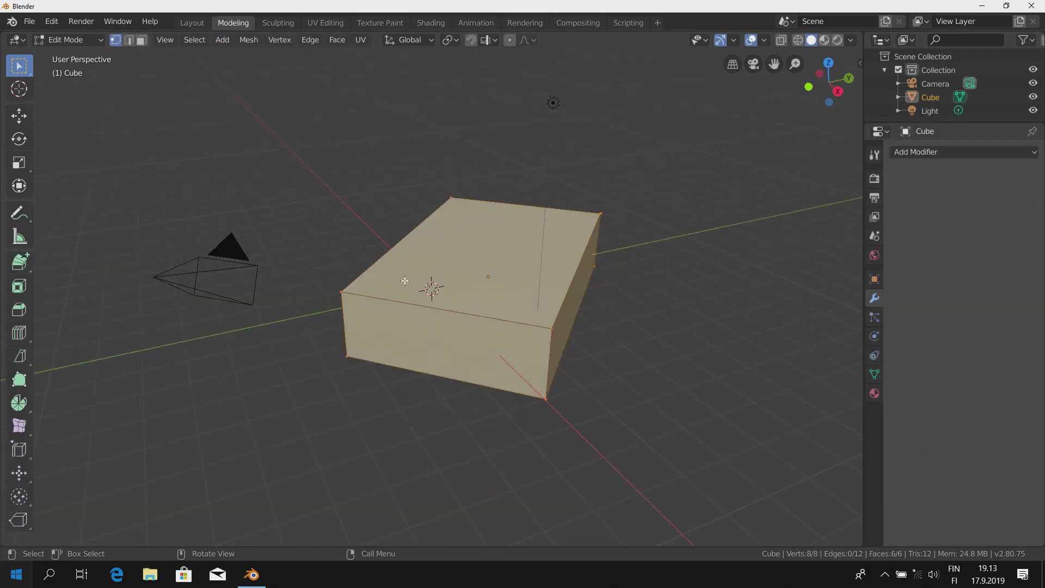
pyautogui.scroll(2, 610, 299)
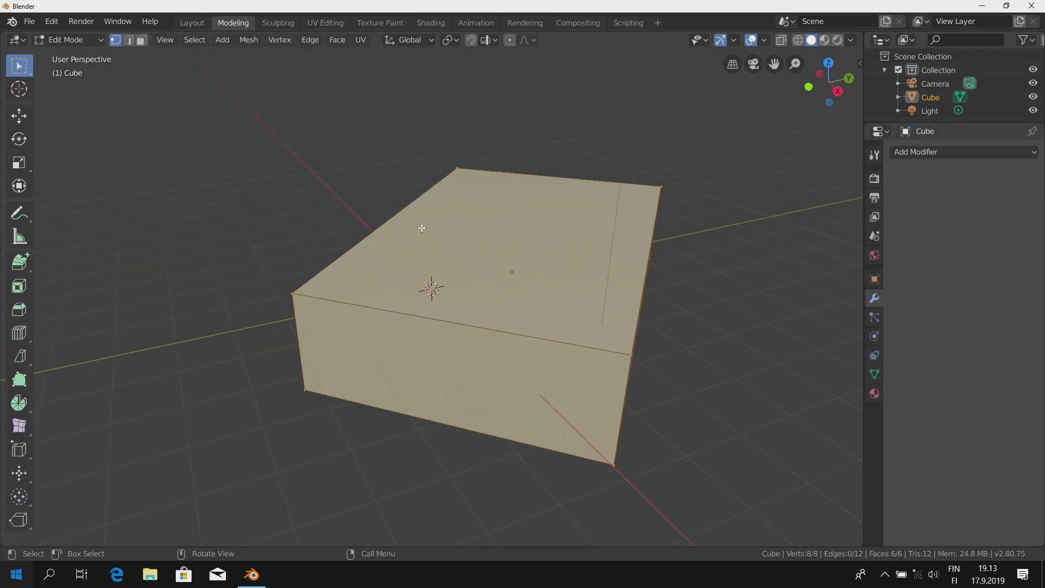
pyautogui.click(186, 22)
pyautogui.click(80, 37)
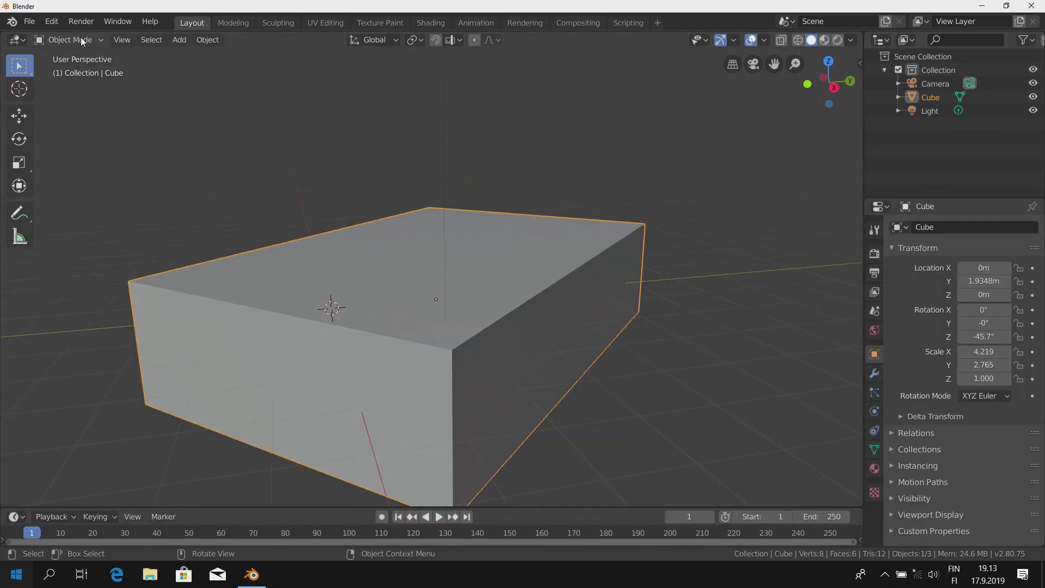
pyautogui.click(76, 66)
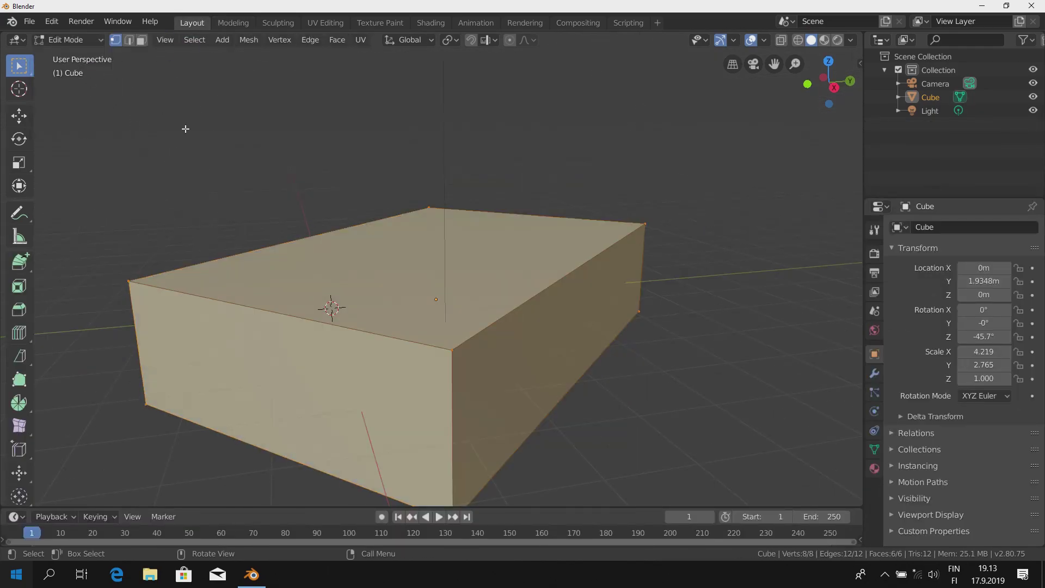
# Step: Toggle between the Modeling and Layout workspaces, ending in Layout with the cube in Edit Mode
pyautogui.click(231, 21)
pyautogui.click(199, 22)
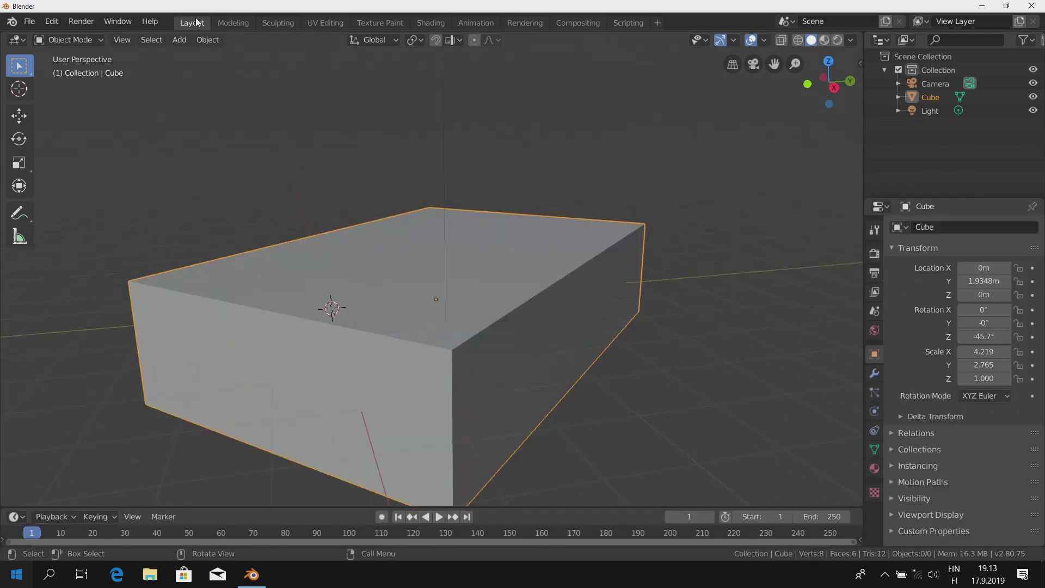
pyautogui.click(231, 23)
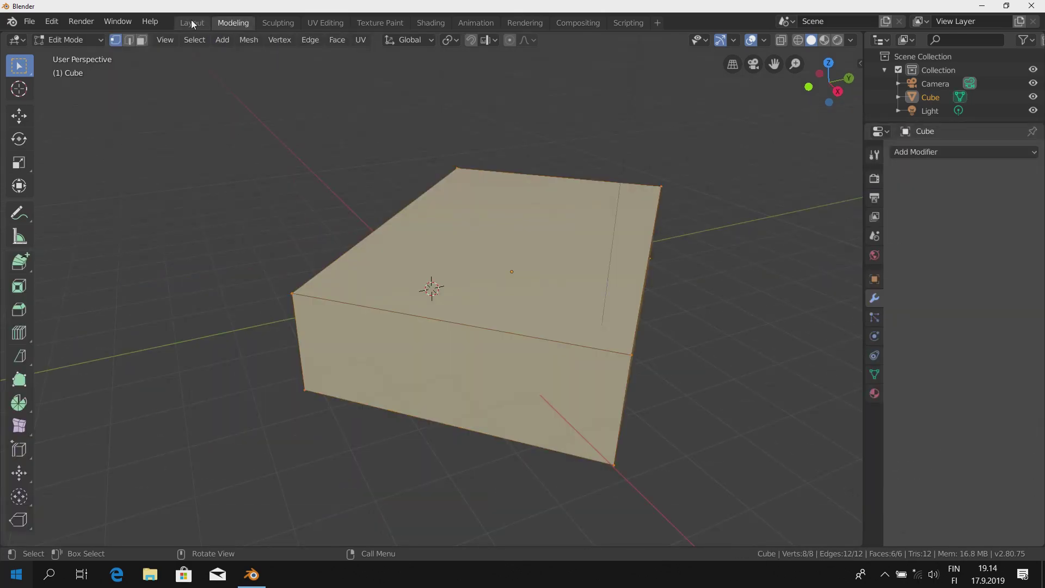
pyautogui.click(197, 23)
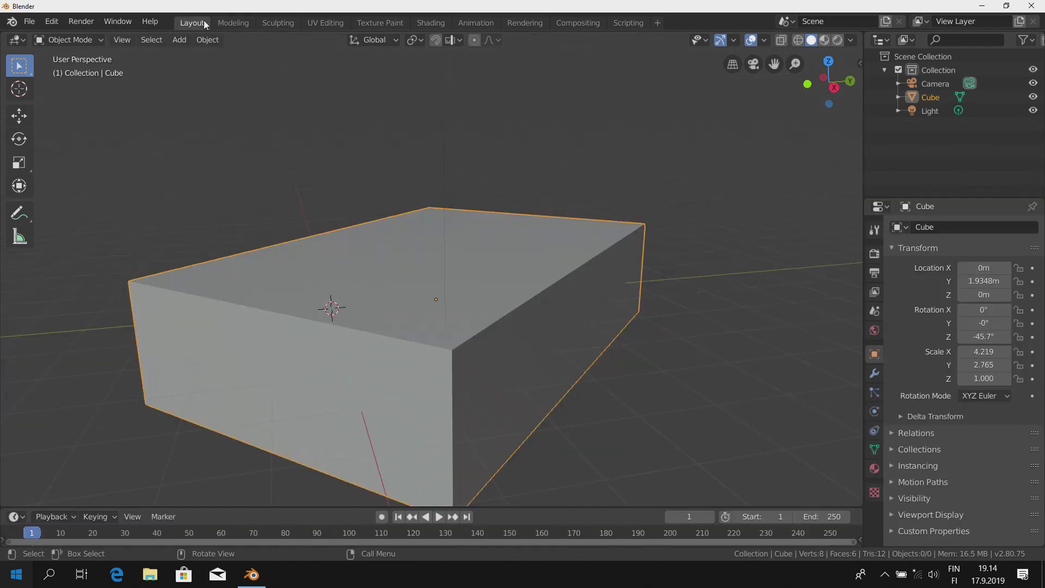
pyautogui.click(224, 20)
pyautogui.click(81, 38)
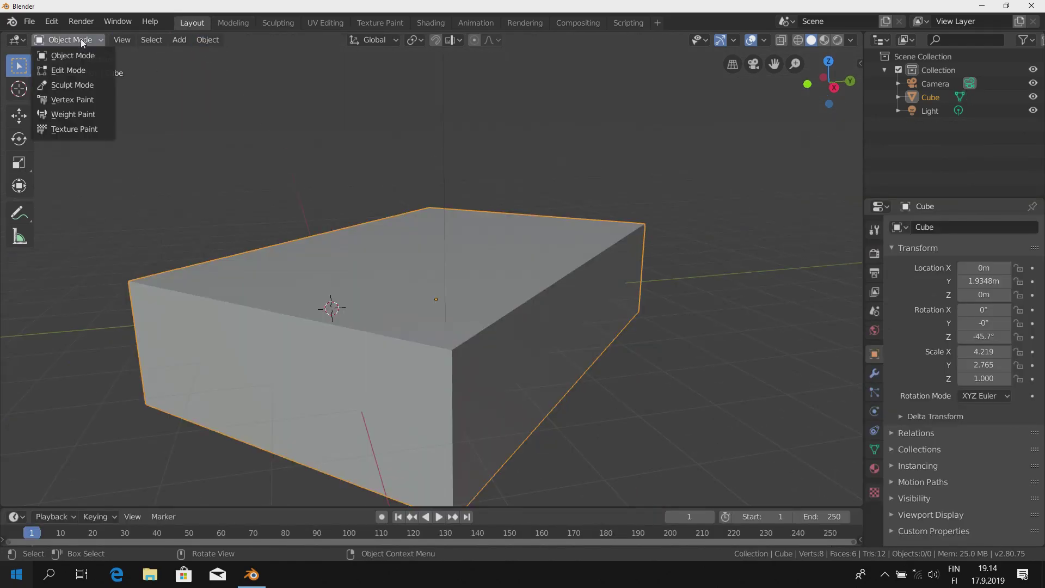
pyautogui.click(62, 70)
pyautogui.scroll(-1, 258, 112)
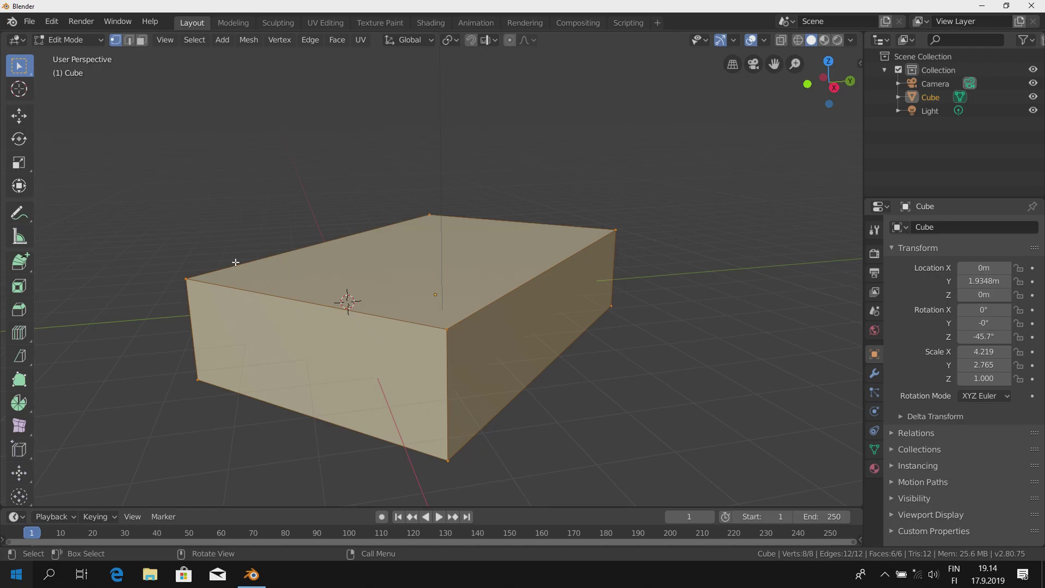
# Step: Return the cube to Object Mode
pyautogui.click(80, 40)
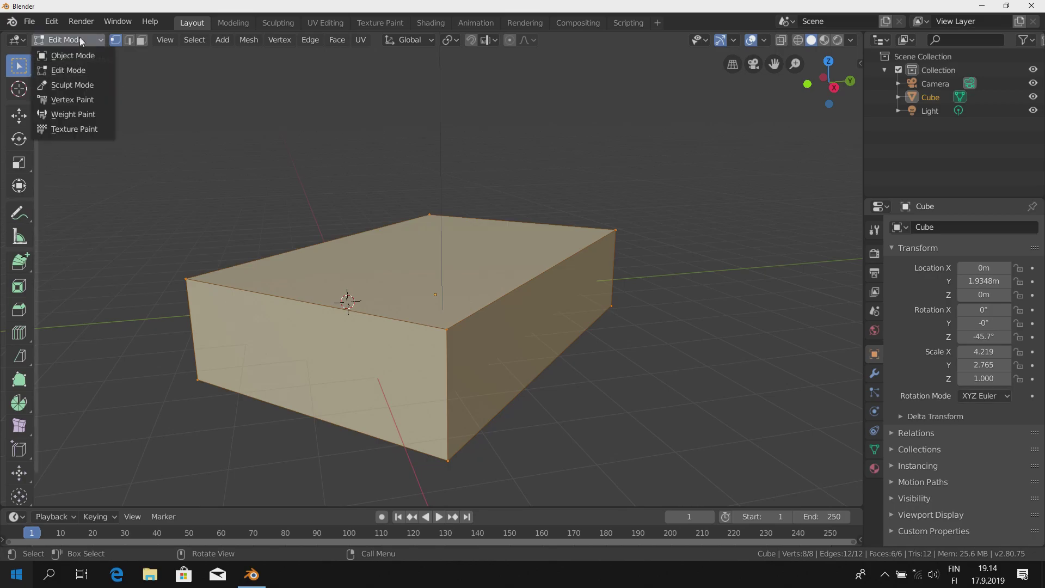
pyautogui.click(79, 59)
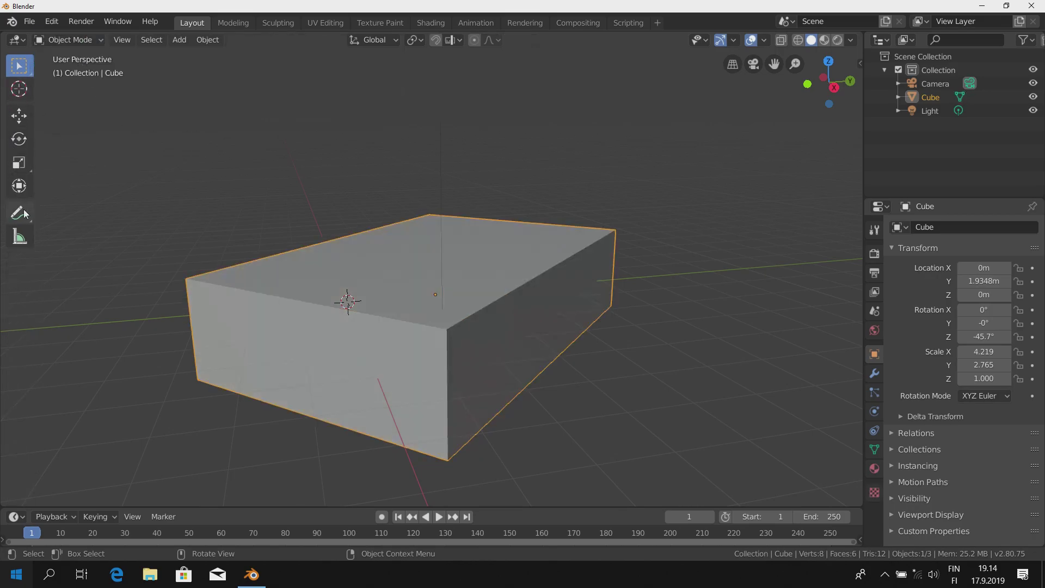
pyautogui.click(24, 118)
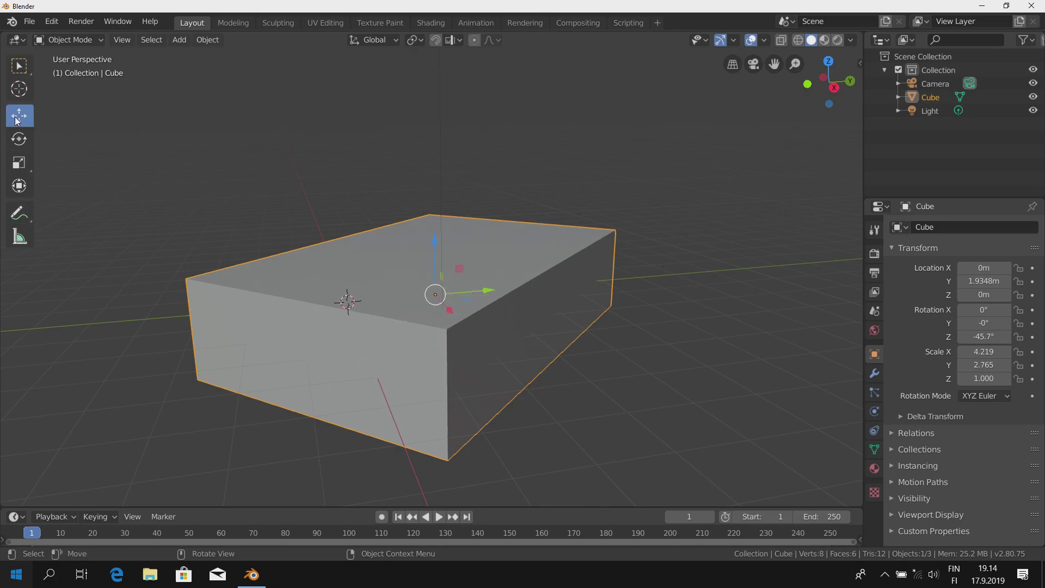
# Step: Drag the Move gizmo arrows to place the cube at X 1.3907 m, Y 2.4248 m, Z 0.381 m
pyautogui.moveTo(468, 321); pyautogui.dragTo(448, 342, button='middle')
pyautogui.moveTo(499, 286); pyautogui.dragTo(425, 285)
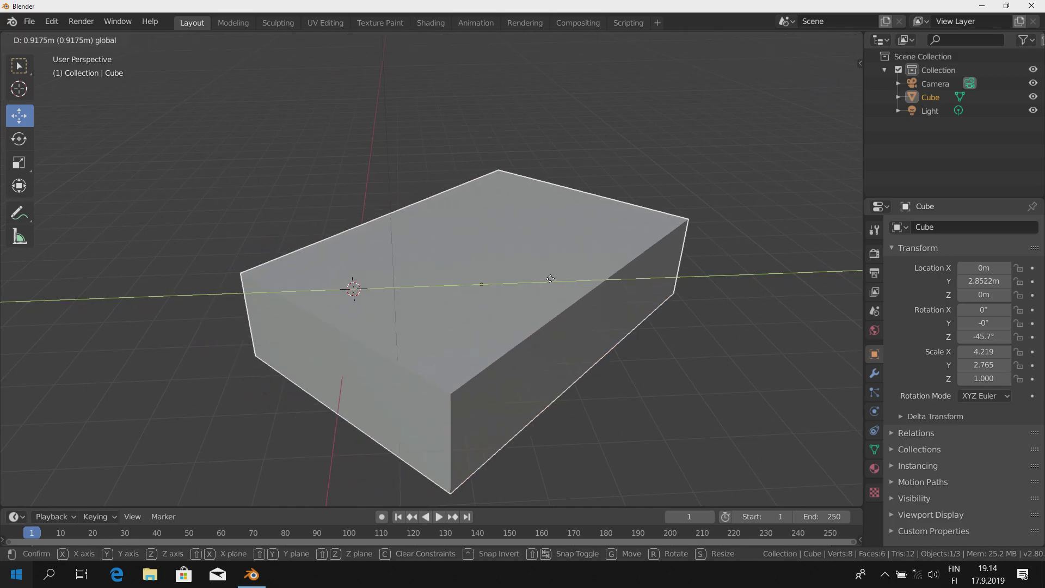
pyautogui.moveTo(365, 236)
pyautogui.mouseDown()
pyautogui.moveTo(360, 158)
pyautogui.moveTo(386, 297)
pyautogui.mouseUp()
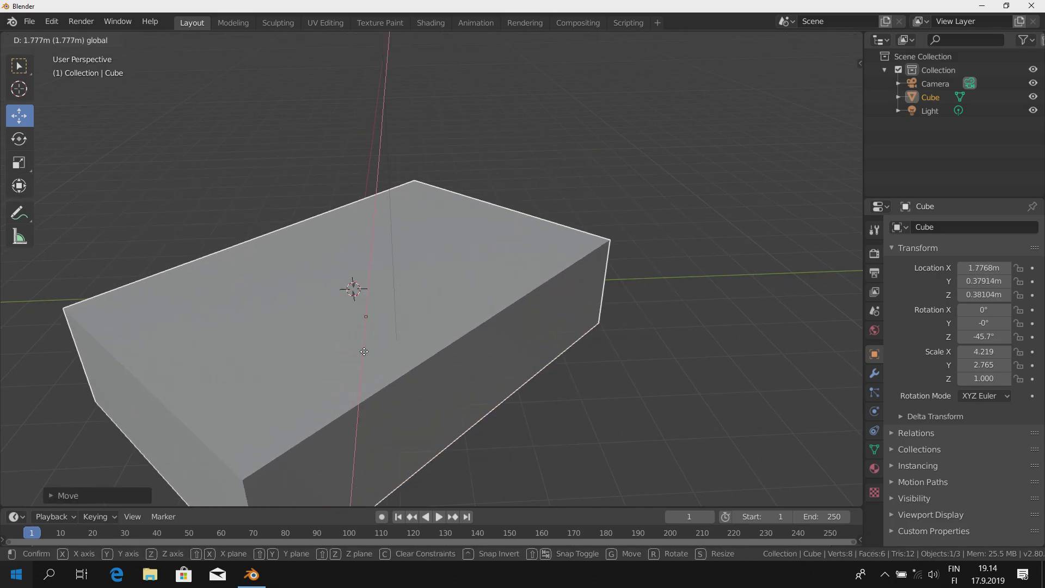
pyautogui.moveTo(423, 266); pyautogui.dragTo(430, 267)
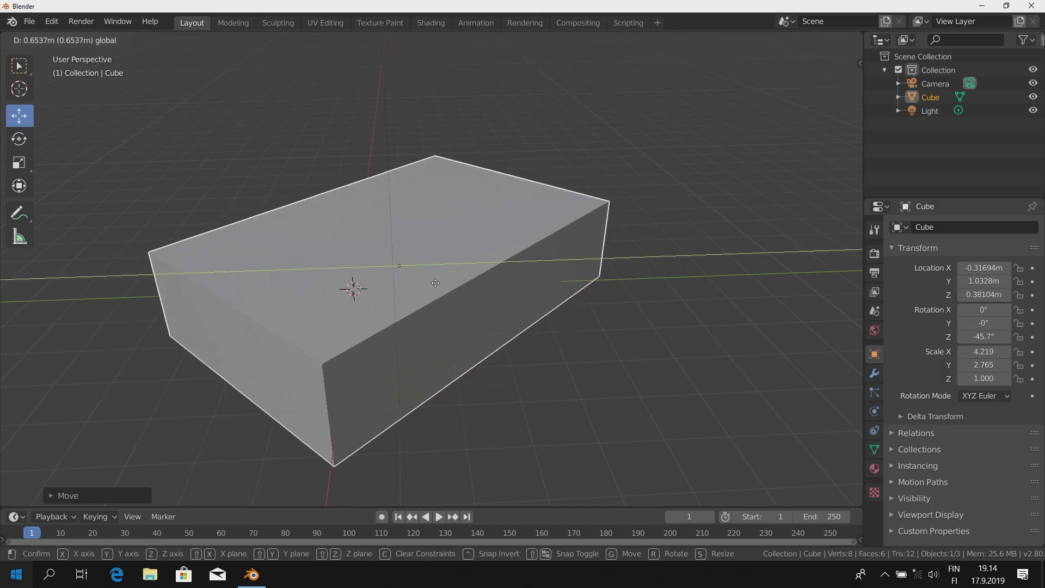
pyautogui.moveTo(381, 293)
pyautogui.mouseDown()
pyautogui.moveTo(382, 322)
pyautogui.moveTo(387, 287)
pyautogui.moveTo(468, 272)
pyautogui.mouseUp()
pyautogui.moveTo(468, 273)
pyautogui.mouseDown(button='middle')
pyautogui.moveTo(521, 266)
pyautogui.moveTo(469, 299)
pyautogui.moveTo(449, 288)
pyautogui.mouseUp(button='middle')
pyautogui.moveTo(449, 287)
pyautogui.mouseDown()
pyautogui.moveTo(461, 310)
pyautogui.moveTo(478, 294)
pyautogui.moveTo(269, 279)
pyautogui.mouseUp()
pyautogui.click(19, 139)
# Step: Tumble and tilt the cube with the Rotate tool's trackball, X arc and Z arc
pyautogui.moveTo(305, 294)
pyautogui.mouseDown(button='middle')
pyautogui.moveTo(345, 271)
pyautogui.moveTo(338, 259)
pyautogui.mouseUp(button='middle')
pyautogui.scroll(2, 338, 259)
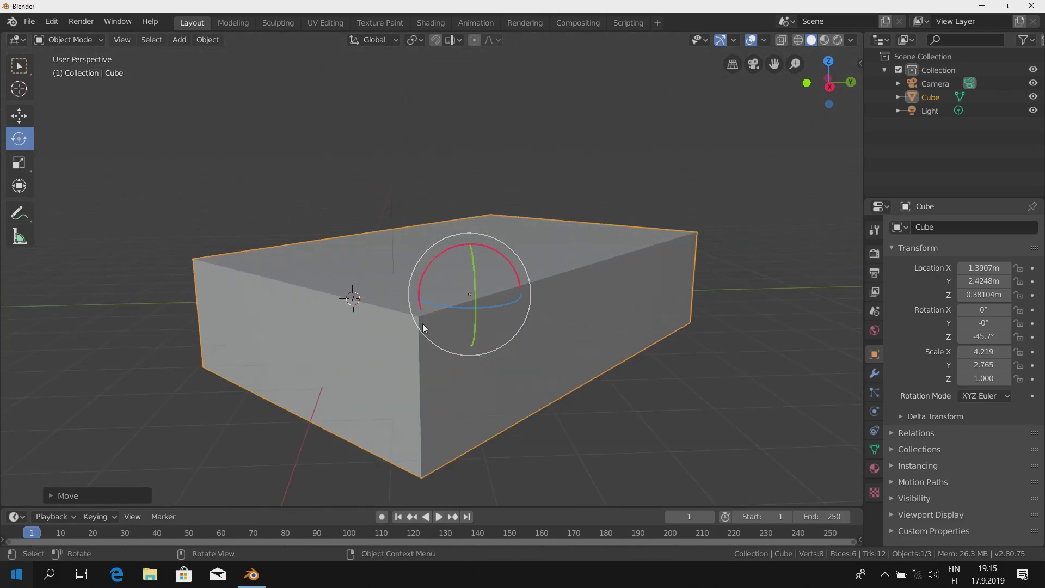
pyautogui.moveTo(433, 259)
pyautogui.mouseDown()
pyautogui.moveTo(440, 294)
pyautogui.moveTo(441, 273)
pyautogui.mouseUp()
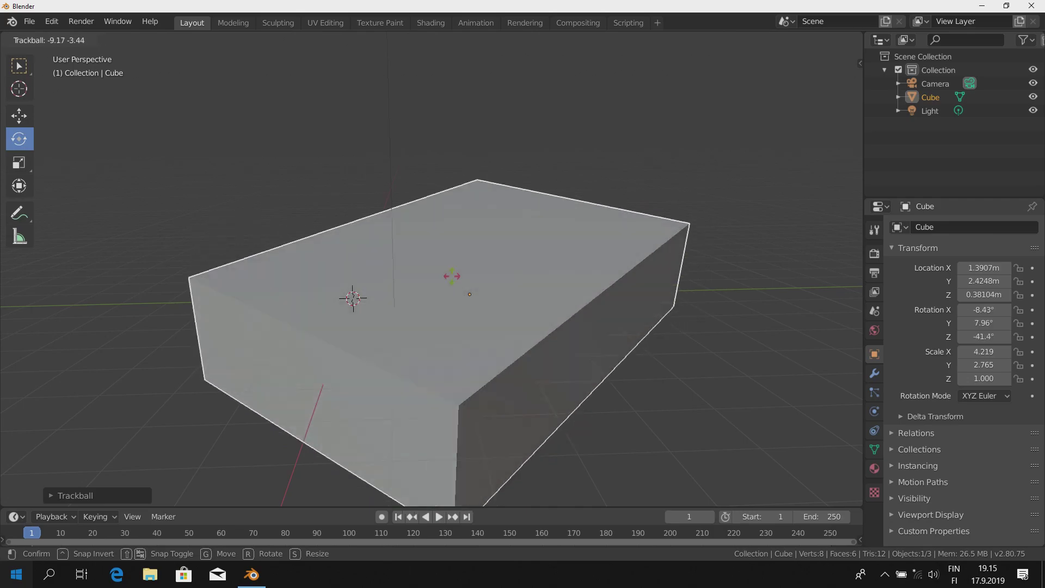
pyautogui.moveTo(441, 273); pyautogui.dragTo(446, 273)
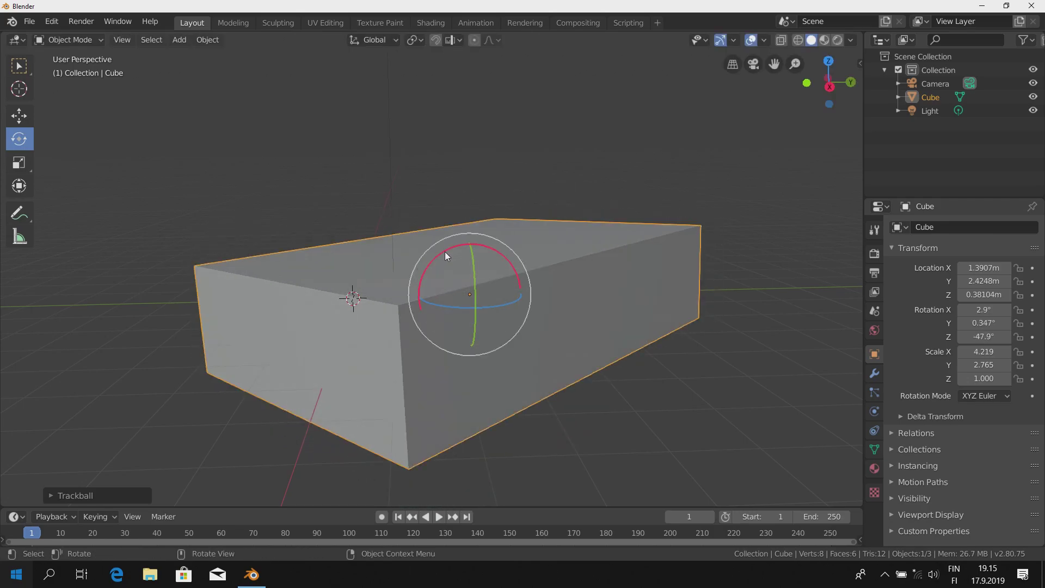
pyautogui.moveTo(453, 269)
pyautogui.mouseDown()
pyautogui.moveTo(452, 324)
pyautogui.moveTo(443, 289)
pyautogui.mouseUp()
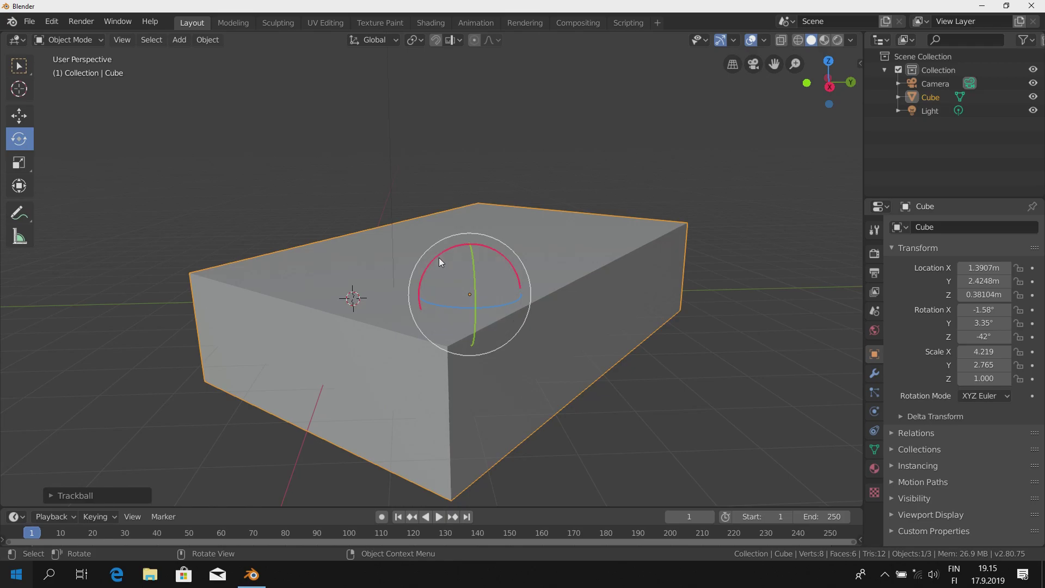
pyautogui.moveTo(439, 257); pyautogui.dragTo(443, 247)
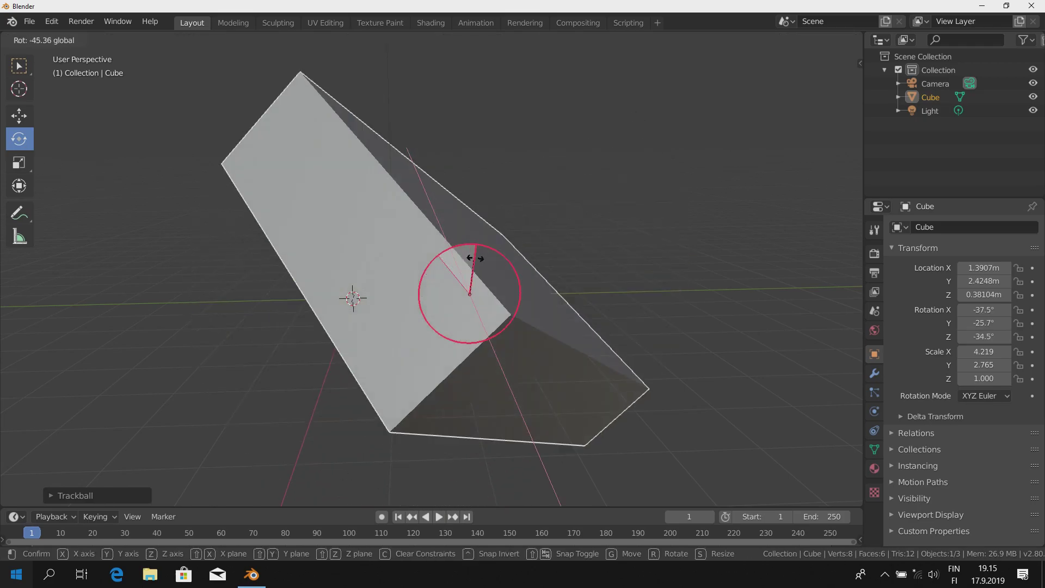
pyautogui.moveTo(442, 247); pyautogui.dragTo(474, 314)
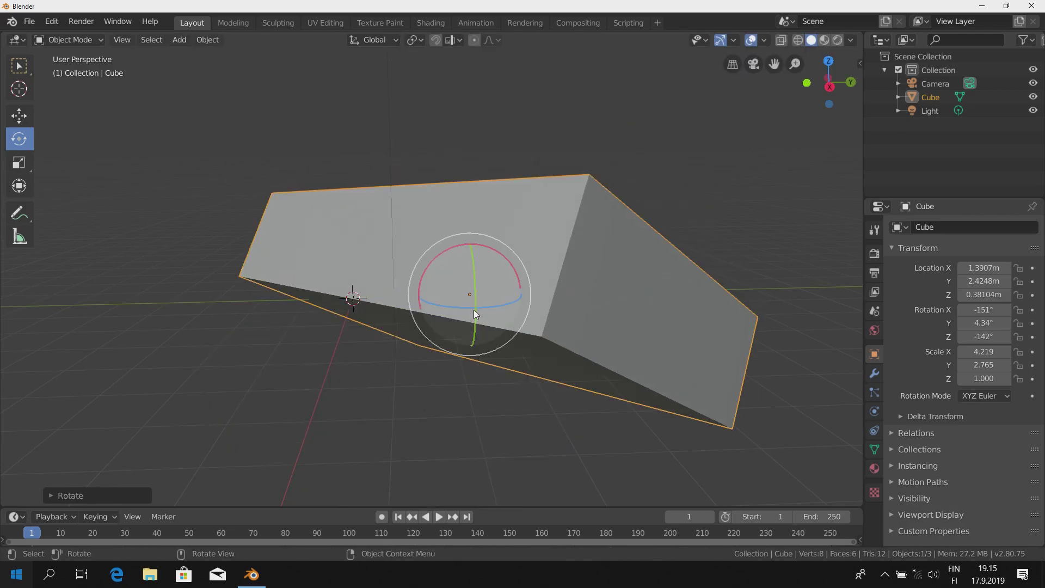
pyautogui.moveTo(446, 303)
pyautogui.mouseDown()
pyautogui.moveTo(531, 302)
pyautogui.moveTo(467, 318)
pyautogui.mouseUp()
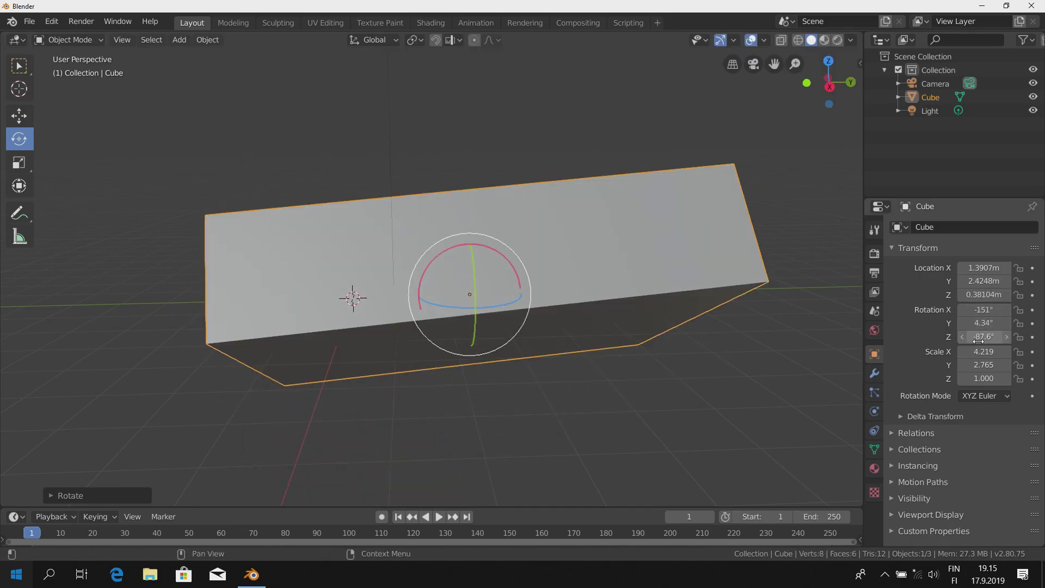
# Step: Set Rotation X to -172°, adjust it to -188°, and shift the cube to Location X 0.94 m
pyautogui.doubleClick(984, 309)
pyautogui.write('-172')
pyautogui.press('Return')
pyautogui.moveTo(984, 309); pyautogui.dragTo(983, 346)
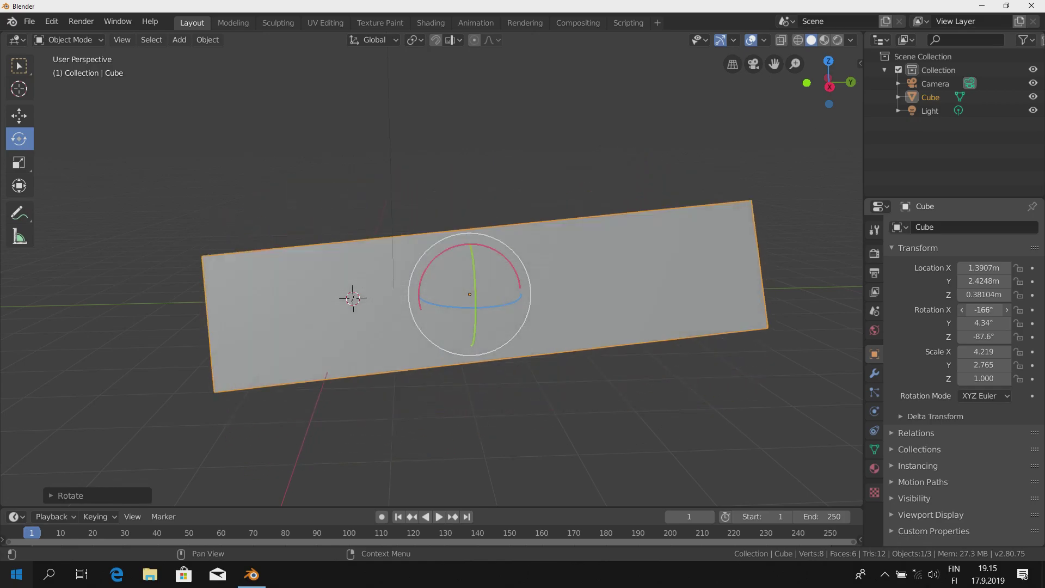
pyautogui.moveTo(983, 310)
pyautogui.mouseDown()
pyautogui.moveTo(987, 380)
pyautogui.moveTo(969, 379)
pyautogui.mouseUp()
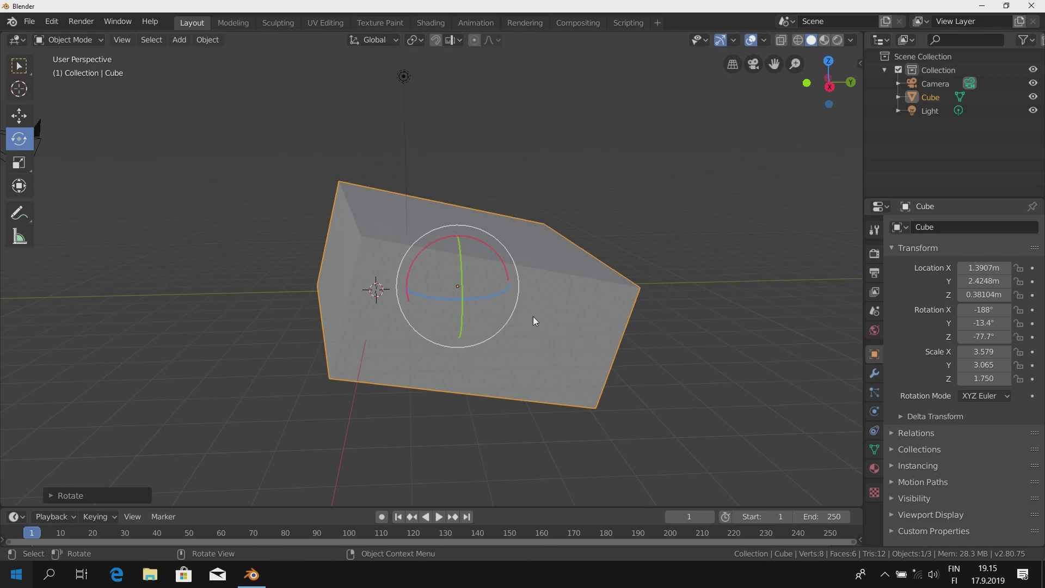
pyautogui.moveTo(534, 322); pyautogui.dragTo(768, 336, button='middle')
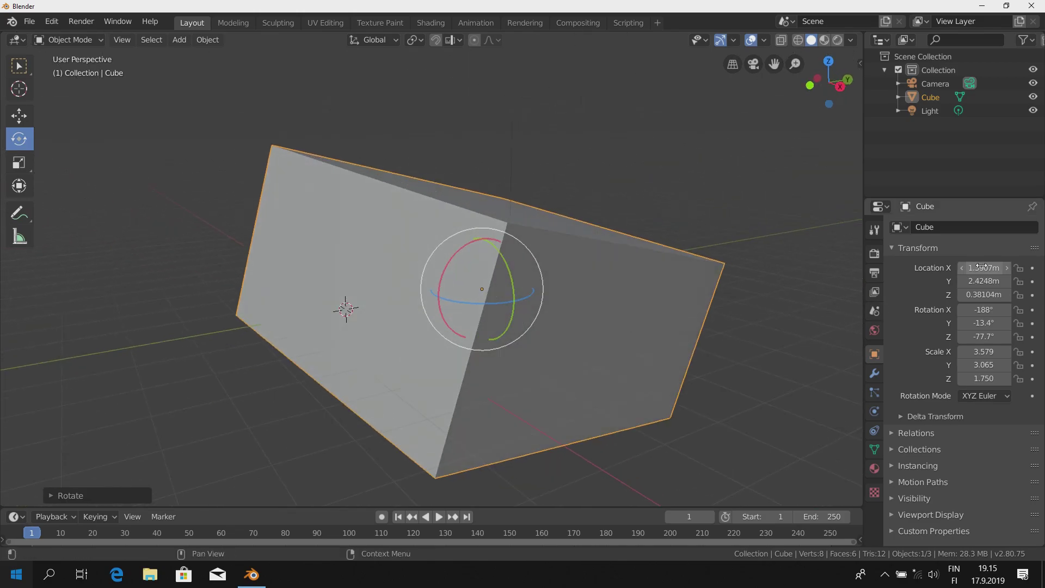
pyautogui.moveTo(981, 267); pyautogui.dragTo(959, 267)
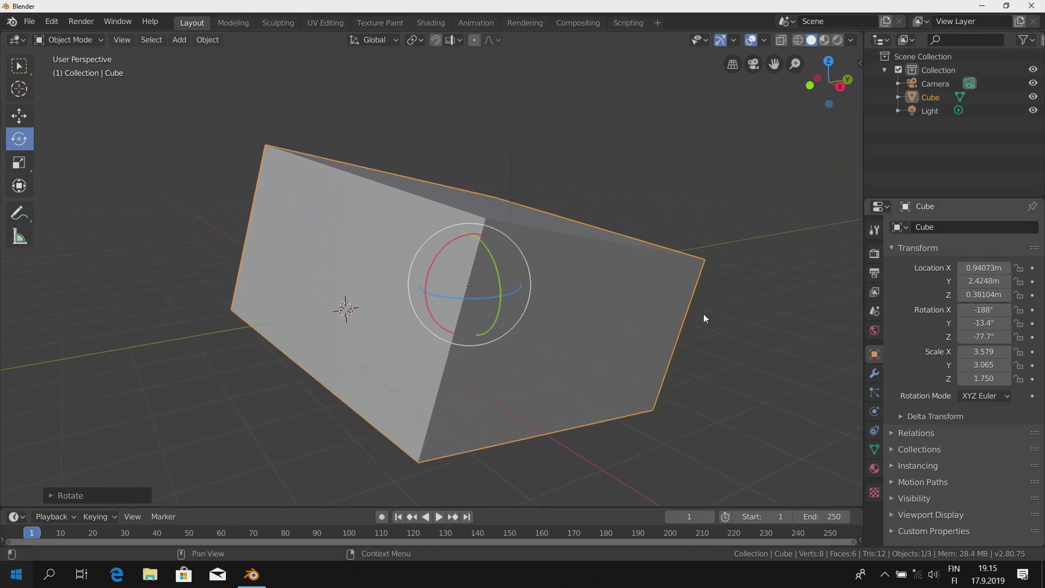
# Step: Stretch the cube upward along Z with the Scale tool's Z handle
pyautogui.click(24, 162)
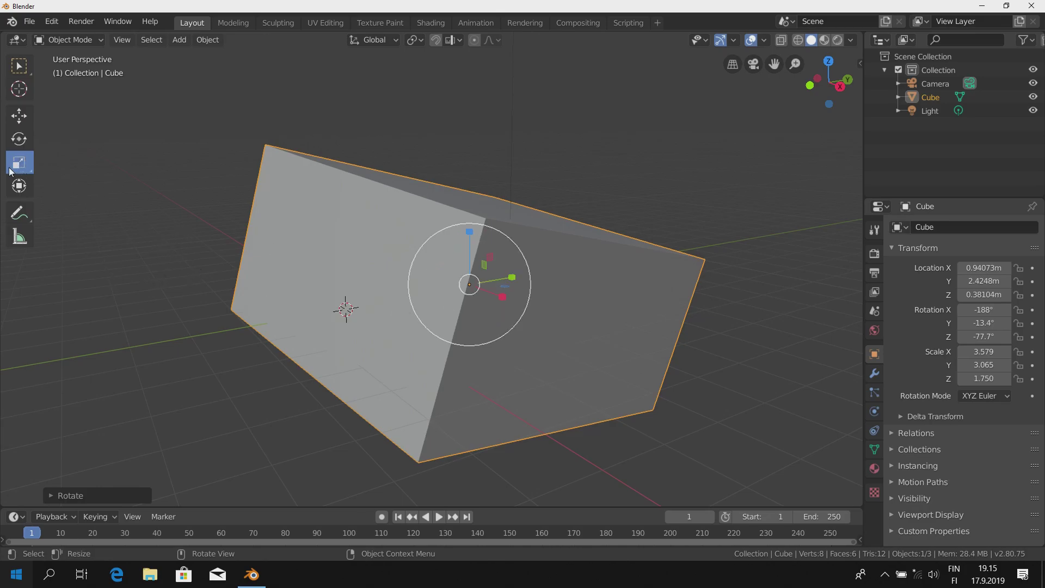
pyautogui.moveTo(469, 232)
pyautogui.mouseDown()
pyautogui.moveTo(474, 177)
pyautogui.moveTo(474, 234)
pyautogui.moveTo(494, 196)
pyautogui.moveTo(518, 186)
pyautogui.moveTo(503, 236)
pyautogui.moveTo(528, 196)
pyautogui.moveTo(507, 211)
pyautogui.moveTo(515, 196)
pyautogui.mouseUp()
pyautogui.moveTo(515, 196); pyautogui.dragTo(463, 251, button='middle')
pyautogui.moveTo(463, 251)
pyautogui.mouseDown()
pyautogui.moveTo(467, 207)
pyautogui.moveTo(469, 249)
pyautogui.mouseUp()
pyautogui.moveTo(468, 249); pyautogui.dragTo(433, 263, button='middle')
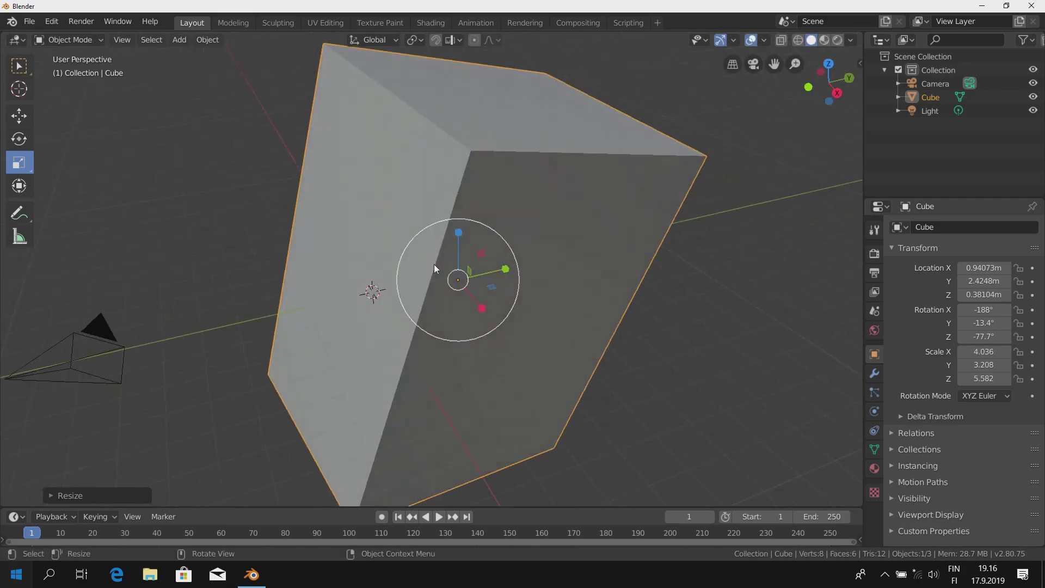
# Step: Resize and nudge the cube with the Transform gizmo to Scale 2.696 × 3.197 × 3.755
pyautogui.click(24, 190)
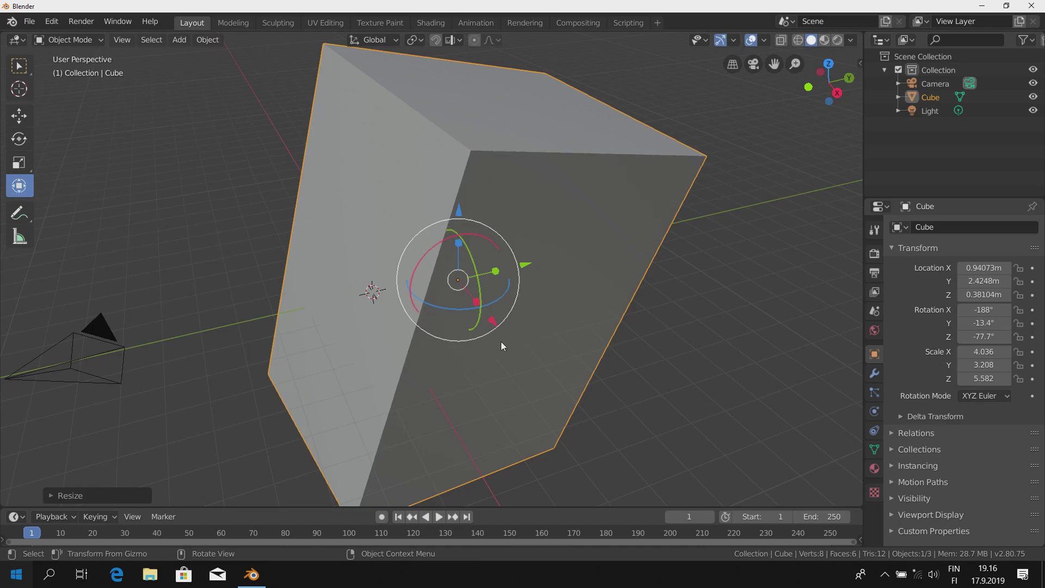
pyautogui.moveTo(503, 348); pyautogui.dragTo(423, 260, button='middle')
pyautogui.moveTo(423, 259)
pyautogui.mouseDown()
pyautogui.moveTo(458, 233)
pyautogui.moveTo(466, 202)
pyautogui.mouseUp()
pyautogui.moveTo(526, 268)
pyautogui.mouseDown()
pyautogui.moveTo(512, 285)
pyautogui.moveTo(478, 284)
pyautogui.mouseUp()
pyautogui.moveTo(458, 240); pyautogui.dragTo(459, 271)
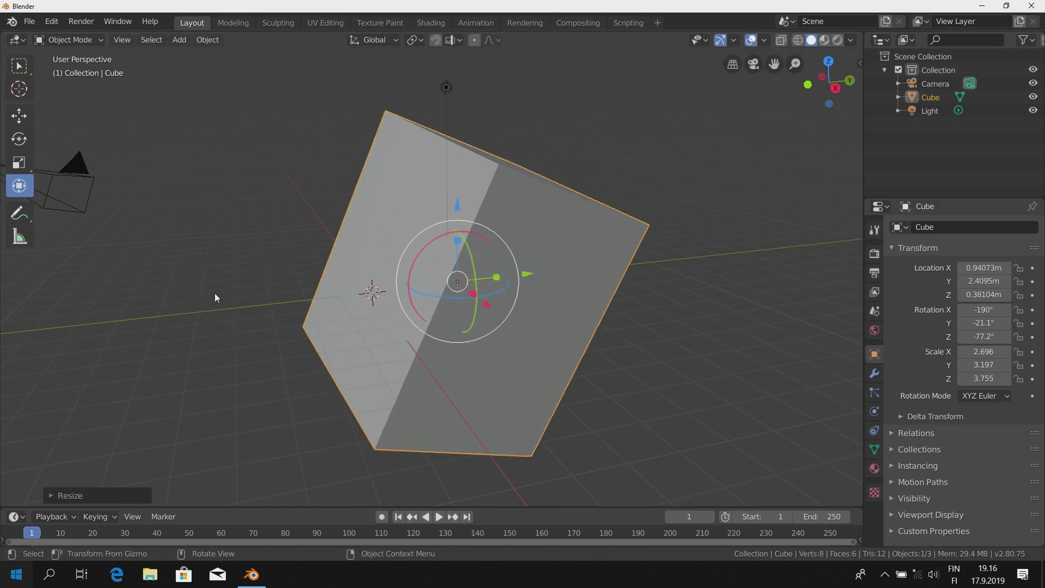
# Step: Draw freehand annotation strokes and loops over the cube
pyautogui.click(21, 215)
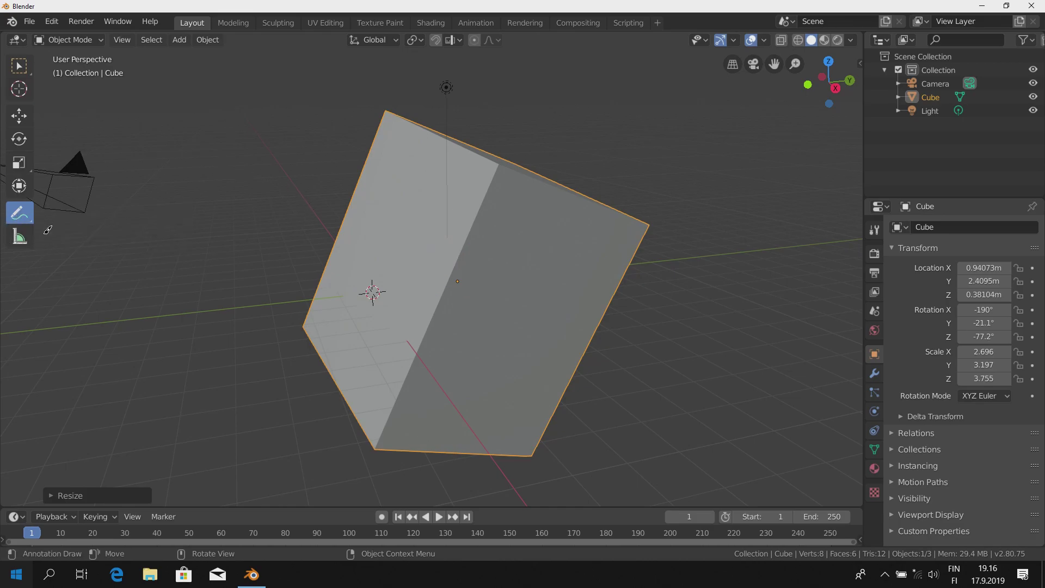
pyautogui.moveTo(217, 159); pyautogui.dragTo(357, 183)
pyautogui.moveTo(285, 204)
pyautogui.mouseDown()
pyautogui.moveTo(299, 238)
pyautogui.moveTo(545, 196)
pyautogui.moveTo(525, 286)
pyautogui.mouseUp()
pyautogui.moveTo(238, 313)
pyautogui.mouseDown(button='middle')
pyautogui.moveTo(400, 329)
pyautogui.moveTo(251, 308)
pyautogui.mouseUp(button='middle')
# Step: Erase all the annotation strokes with the Annotate Eraser
pyautogui.click(20, 213)
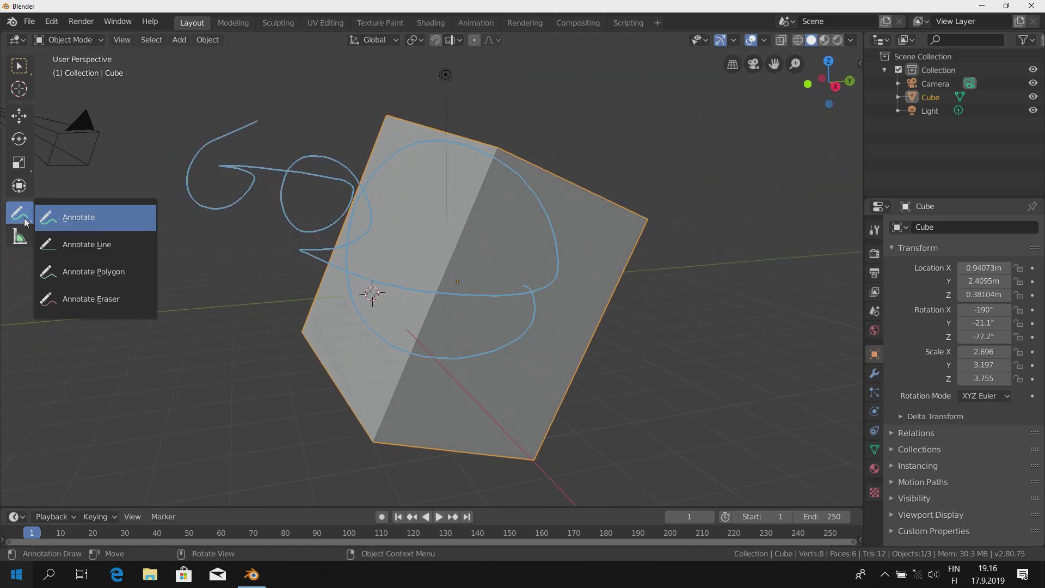
pyautogui.click(112, 309)
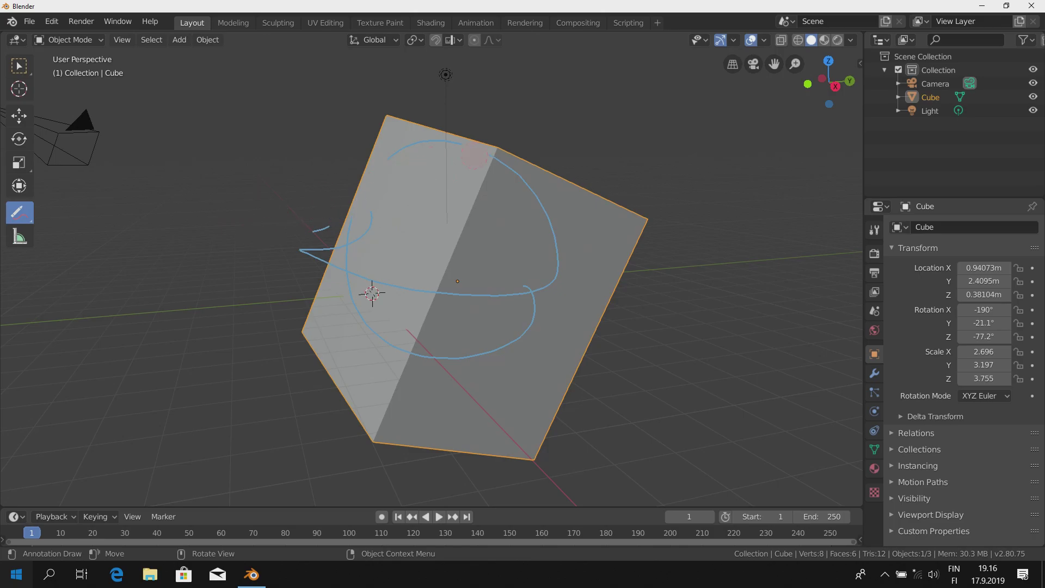
pyautogui.moveTo(495, 235); pyautogui.dragTo(471, 315)
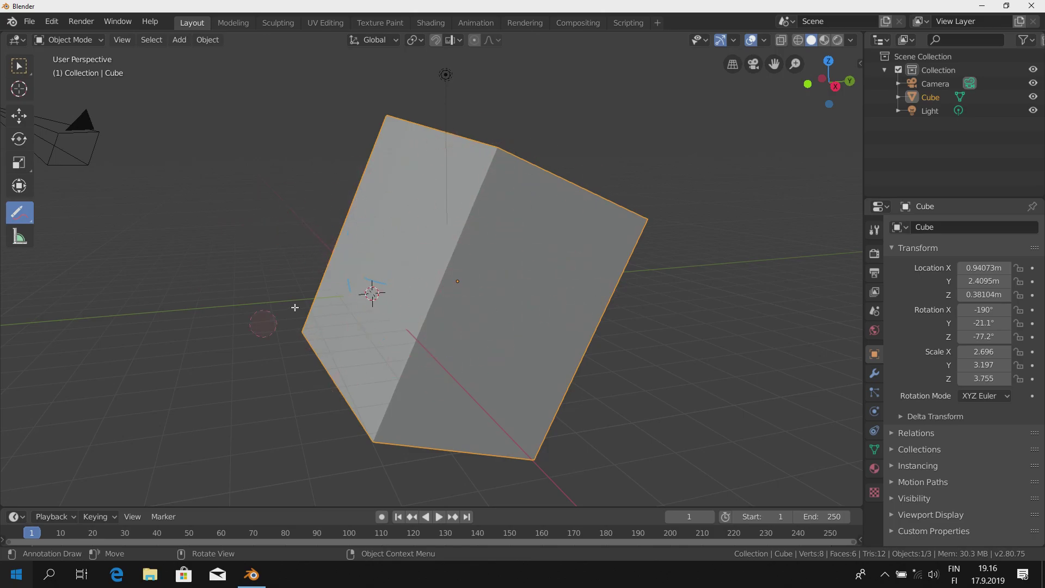
pyautogui.moveTo(349, 267); pyautogui.dragTo(332, 278, button='middle')
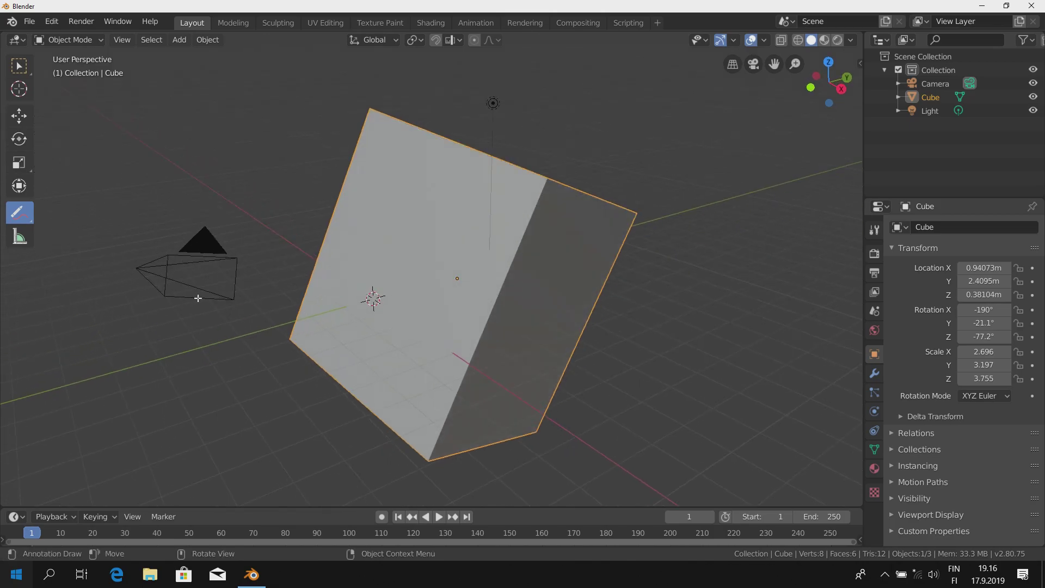
# Step: Measure along the cube's bottom edge with rulers, including a distance of about 1.85 m
pyautogui.click(24, 244)
pyautogui.moveTo(281, 347); pyautogui.dragTo(422, 473)
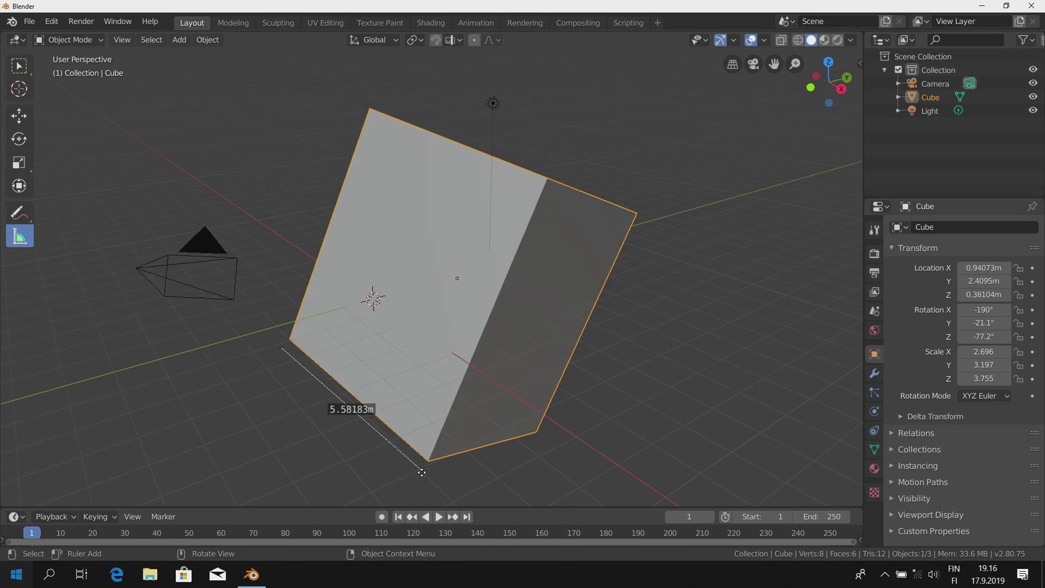
pyautogui.moveTo(316, 390)
pyautogui.mouseDown(button='middle')
pyautogui.moveTo(450, 368)
pyautogui.moveTo(391, 298)
pyautogui.moveTo(399, 346)
pyautogui.moveTo(355, 407)
pyautogui.mouseUp(button='middle')
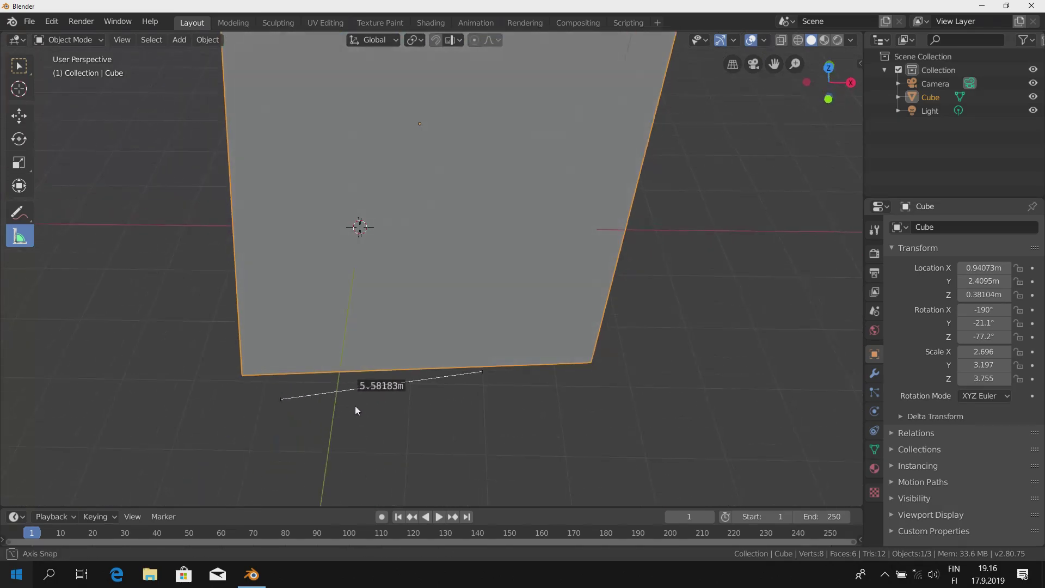
pyautogui.moveTo(246, 390)
pyautogui.mouseDown()
pyautogui.moveTo(451, 392)
pyautogui.moveTo(591, 375)
pyautogui.mouseUp()
pyautogui.moveTo(593, 401)
pyautogui.mouseDown(button='middle')
pyautogui.moveTo(554, 397)
pyautogui.moveTo(472, 438)
pyautogui.mouseUp(button='middle')
pyautogui.moveTo(418, 411)
pyautogui.mouseDown(button='middle')
pyautogui.moveTo(459, 439)
pyautogui.moveTo(511, 442)
pyautogui.moveTo(459, 322)
pyautogui.moveTo(504, 424)
pyautogui.mouseUp(button='middle')
# Step: Shorten the second ruler, reposition its lower end point, then delete the rulers
pyautogui.rightClick(491, 402)
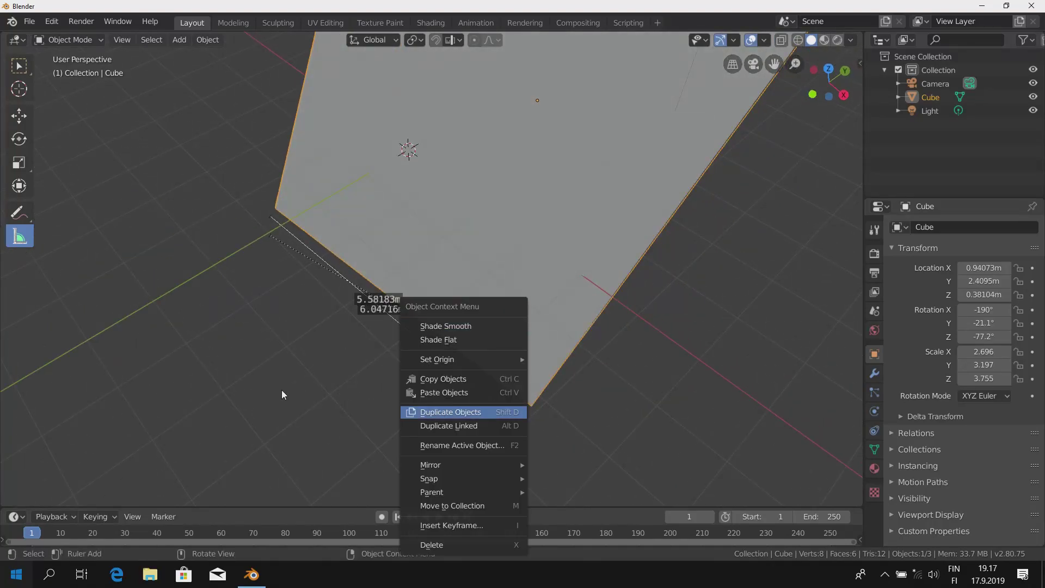
pyautogui.press('Escape')
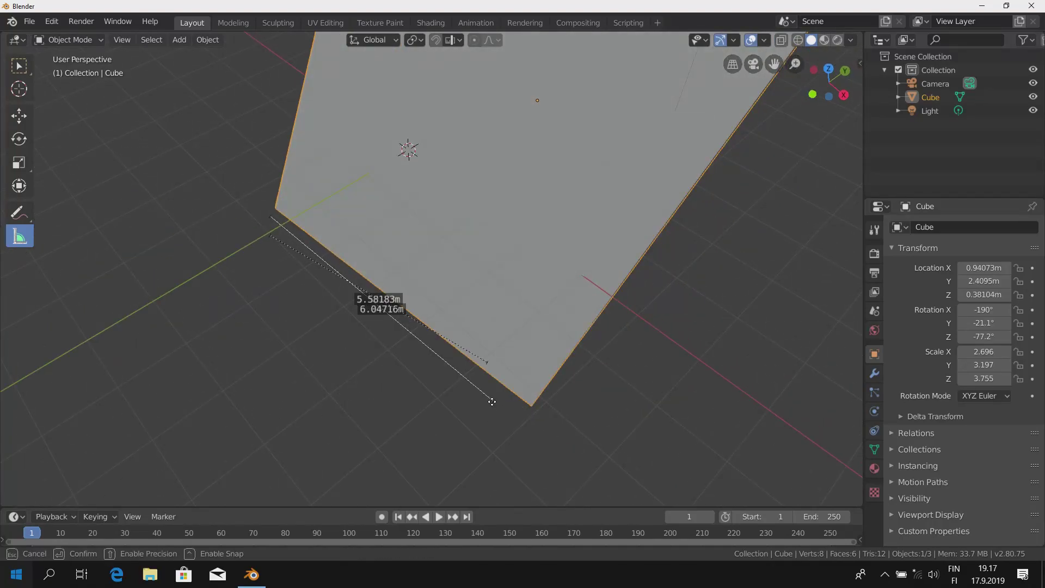
pyautogui.moveTo(489, 401); pyautogui.dragTo(279, 291)
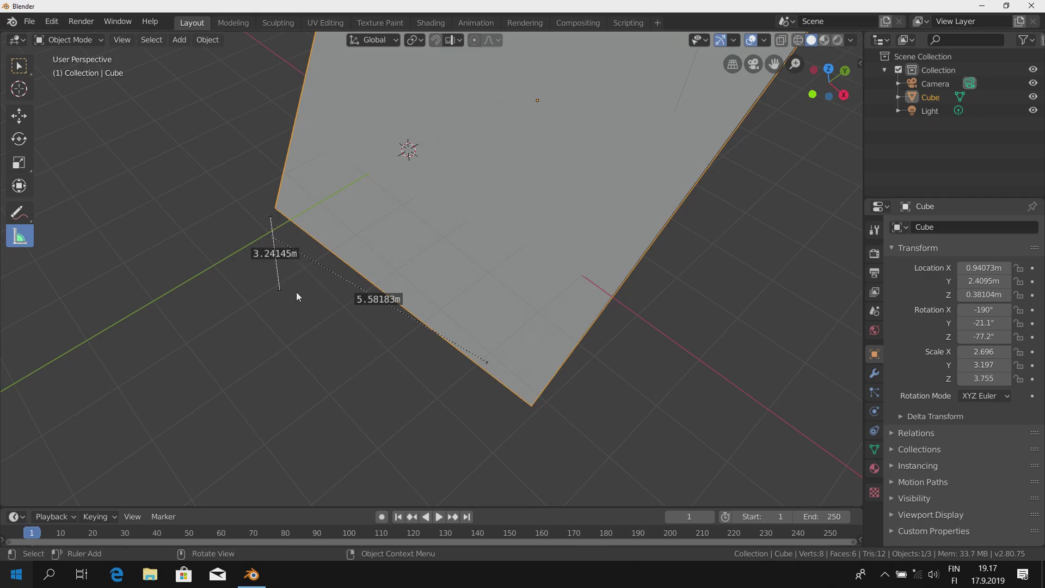
pyautogui.moveTo(280, 290); pyautogui.dragTo(301, 311)
pyautogui.press('Delete')
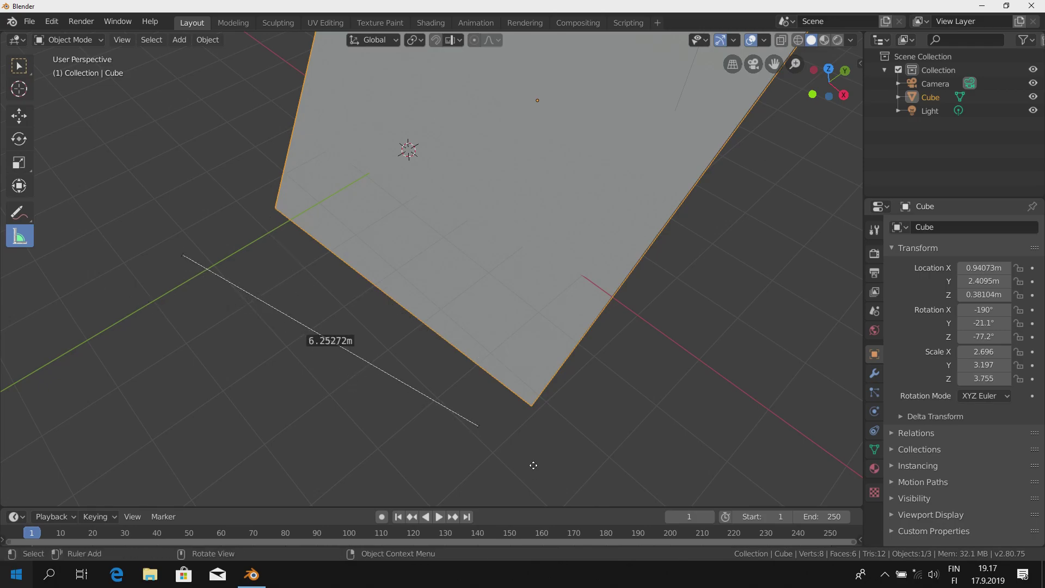
# Step: Draw new distance rulers and delete the unwanted ones
pyautogui.moveTo(214, 243); pyautogui.dragTo(477, 411)
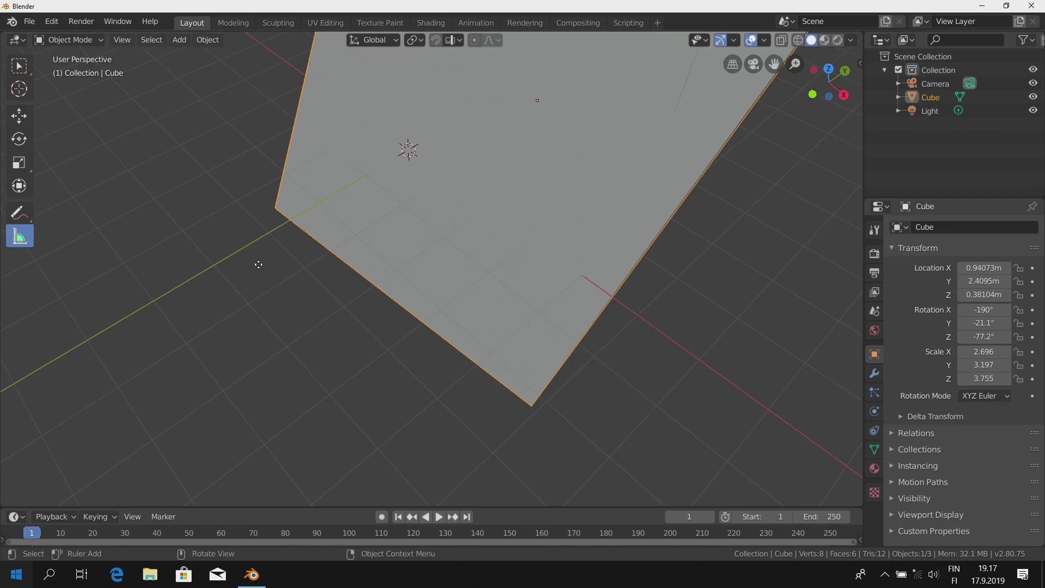
pyautogui.moveTo(376, 436); pyautogui.dragTo(210, 320)
pyautogui.moveTo(187, 385); pyautogui.dragTo(252, 432)
pyautogui.press('Delete')
pyautogui.press('Delete')
pyautogui.press('Delete')
# Step: Drag several rulers beside and below the cube, including a 5.39199 m line
pyautogui.moveTo(235, 242); pyautogui.dragTo(477, 410)
pyautogui.moveTo(145, 321); pyautogui.dragTo(444, 451)
pyautogui.moveTo(156, 353); pyautogui.dragTo(216, 389)
pyautogui.moveTo(325, 423); pyautogui.dragTo(444, 436)
pyautogui.moveTo(289, 438)
pyautogui.mouseDown()
pyautogui.moveTo(473, 416)
pyautogui.moveTo(528, 454)
pyautogui.mouseUp()
pyautogui.moveTo(613, 438); pyautogui.dragTo(640, 401)
# Step: Undo the remaining ruler measurements to clear them from the scene
pyautogui.rightClick(653, 379)
pyautogui.press('Escape')
pyautogui.hotkey('ctrl', 'z')
pyautogui.hotkey('ctrl', 'z')
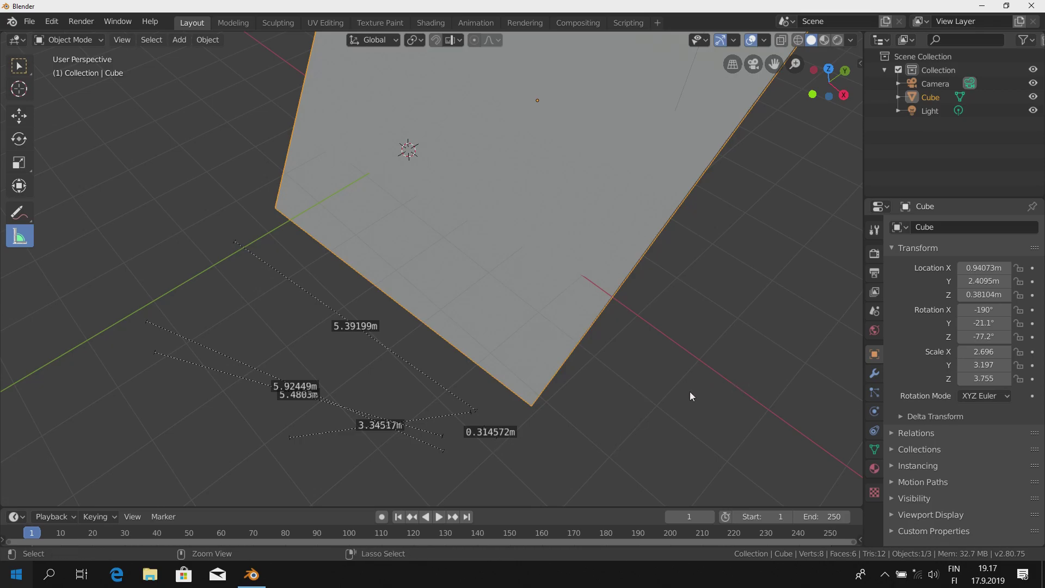
pyautogui.hotkey('ctrl', 'z')
pyautogui.hotkey('ctrl', 'z')
pyautogui.hotkey('ctrl', 'z')
pyautogui.hotkey('ctrl', 'z')
pyautogui.hotkey('ctrl', 'z')
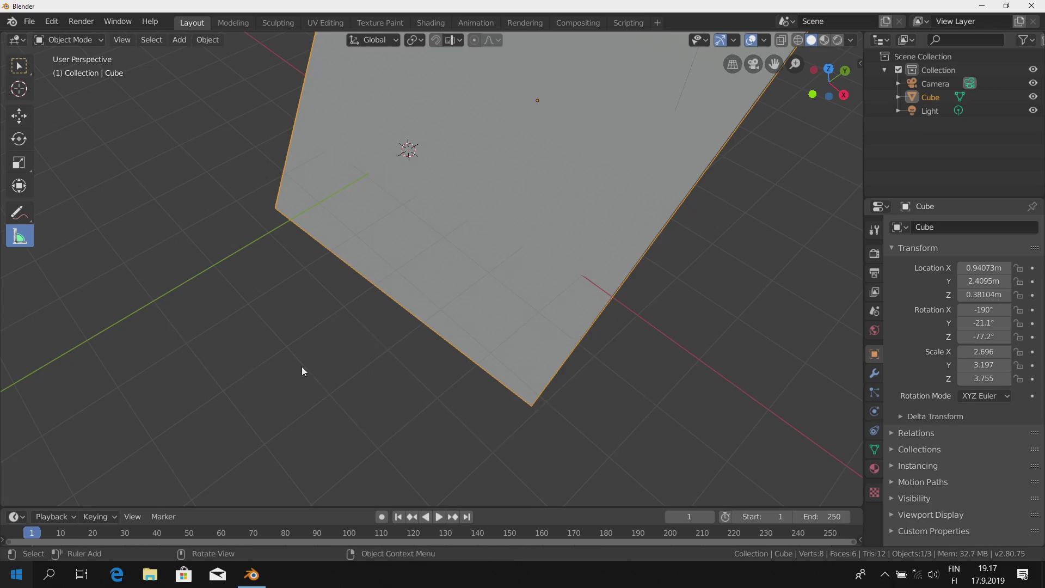
pyautogui.scroll(-3, 302, 367)
pyautogui.click(80, 40)
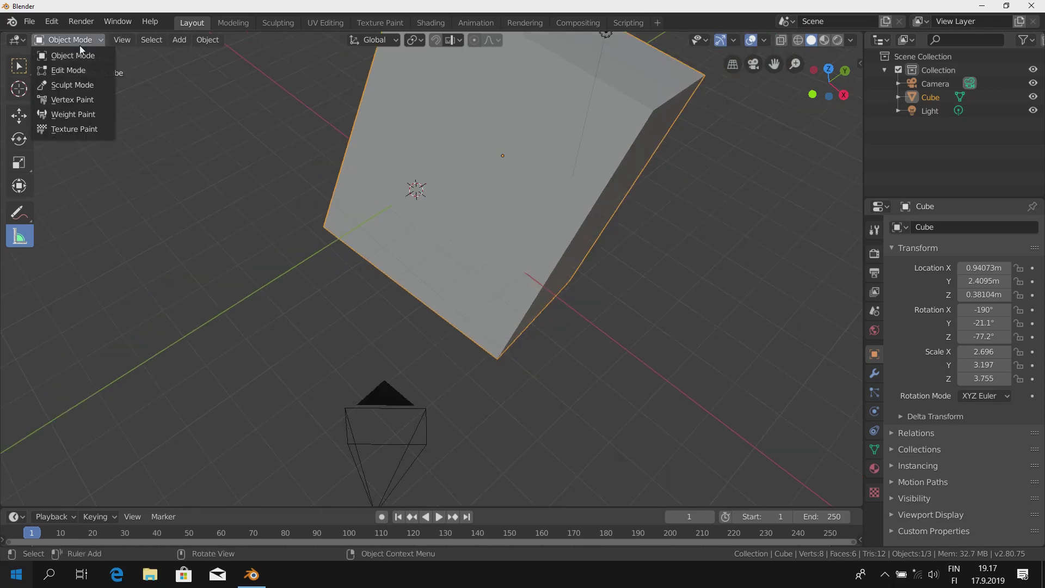
# Step: Enter Edit Mode, place the 3D cursor beside the cube, and select its top corner vertex
pyautogui.click(81, 66)
pyautogui.moveTo(490, 245)
pyautogui.mouseDown(button='middle')
pyautogui.moveTo(527, 276)
pyautogui.moveTo(366, 285)
pyautogui.moveTo(345, 315)
pyautogui.mouseUp(button='middle')
pyautogui.keyDown('shift'); pyautogui.rightClick(346, 315); pyautogui.keyUp('shift')
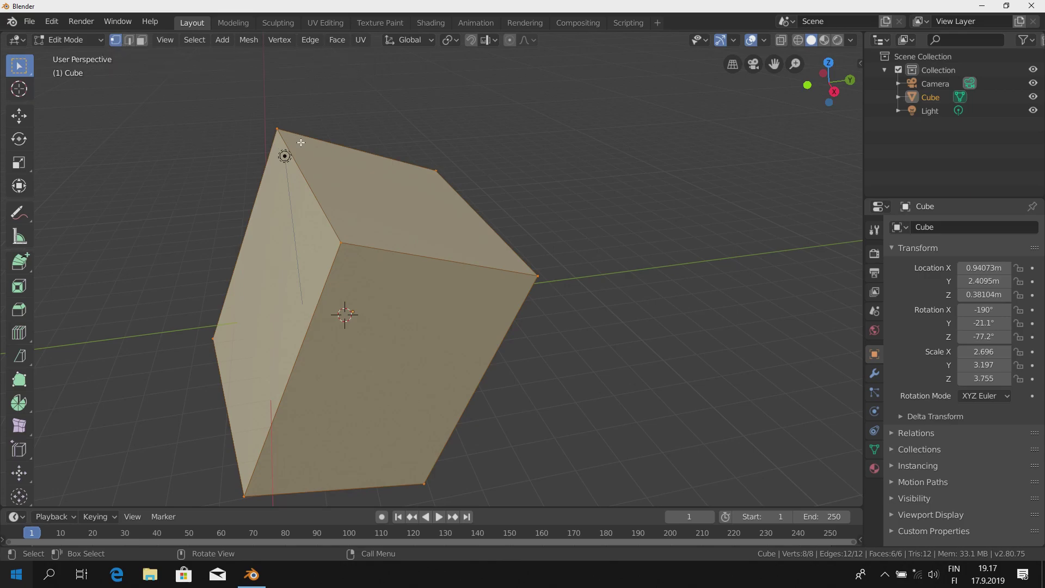
pyautogui.scroll(2, 445, 231)
pyautogui.scroll(2, 445, 230)
pyautogui.moveTo(446, 231)
pyautogui.mouseDown(button='middle')
pyautogui.moveTo(366, 116)
pyautogui.moveTo(345, 333)
pyautogui.moveTo(292, 248)
pyautogui.moveTo(402, 250)
pyautogui.moveTo(490, 214)
pyautogui.moveTo(383, 252)
pyautogui.mouseUp(button='middle')
pyautogui.click(335, 305)
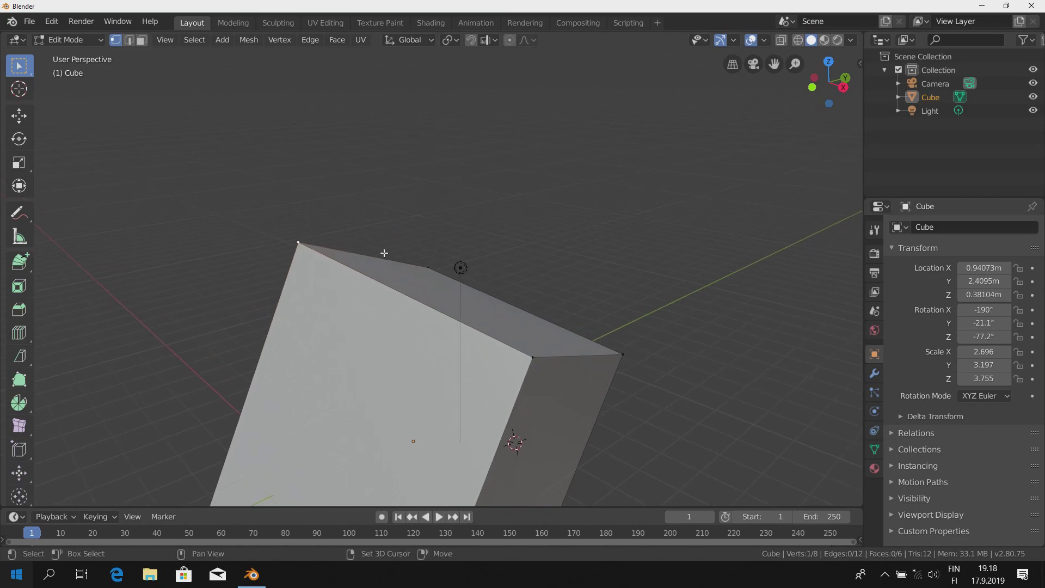
pyautogui.moveTo(337, 293)
pyautogui.mouseDown(button='middle')
pyautogui.moveTo(238, 280)
pyautogui.moveTo(313, 322)
pyautogui.moveTo(427, 283)
pyautogui.moveTo(358, 250)
pyautogui.moveTo(345, 282)
pyautogui.moveTo(334, 273)
pyautogui.moveTo(434, 262)
pyautogui.moveTo(373, 250)
pyautogui.moveTo(481, 227)
pyautogui.moveTo(245, 250)
pyautogui.moveTo(129, 203)
pyautogui.moveTo(221, 256)
pyautogui.moveTo(343, 256)
pyautogui.moveTo(341, 206)
pyautogui.mouseUp(button='middle')
pyautogui.scroll(3, 341, 205)
pyautogui.scroll(3, 340, 207)
pyautogui.scroll(-3, 340, 207)
pyautogui.scroll(-2, 383, 275)
pyautogui.scroll(3, 383, 272)
pyautogui.scroll(2, 383, 272)
pyautogui.scroll(-4, 383, 271)
pyautogui.scroll(4, 383, 272)
pyautogui.scroll(1, 383, 272)
pyautogui.scroll(-3, 384, 275)
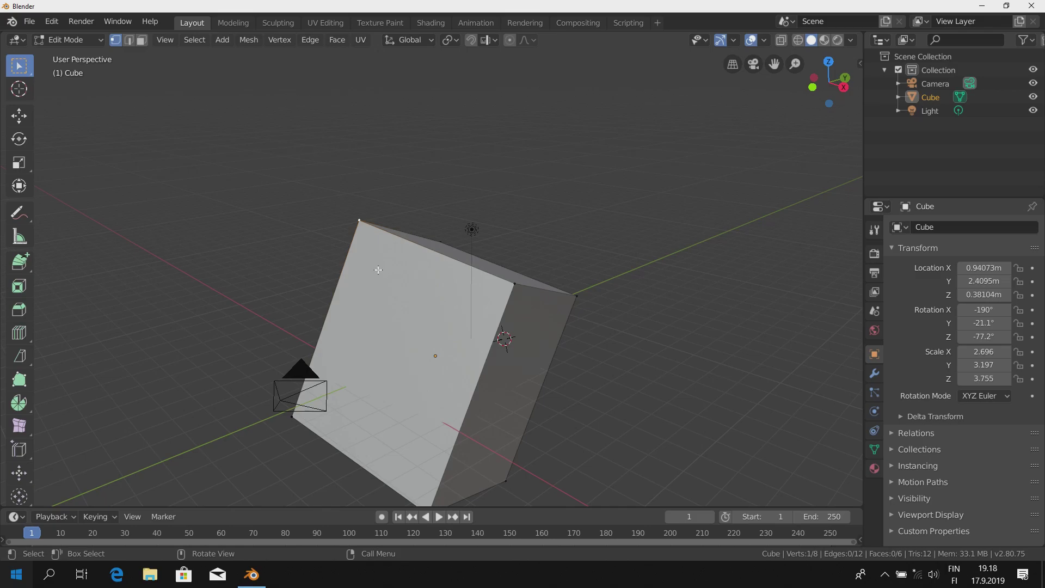
pyautogui.scroll(2, 381, 272)
pyautogui.scroll(1, 493, 311)
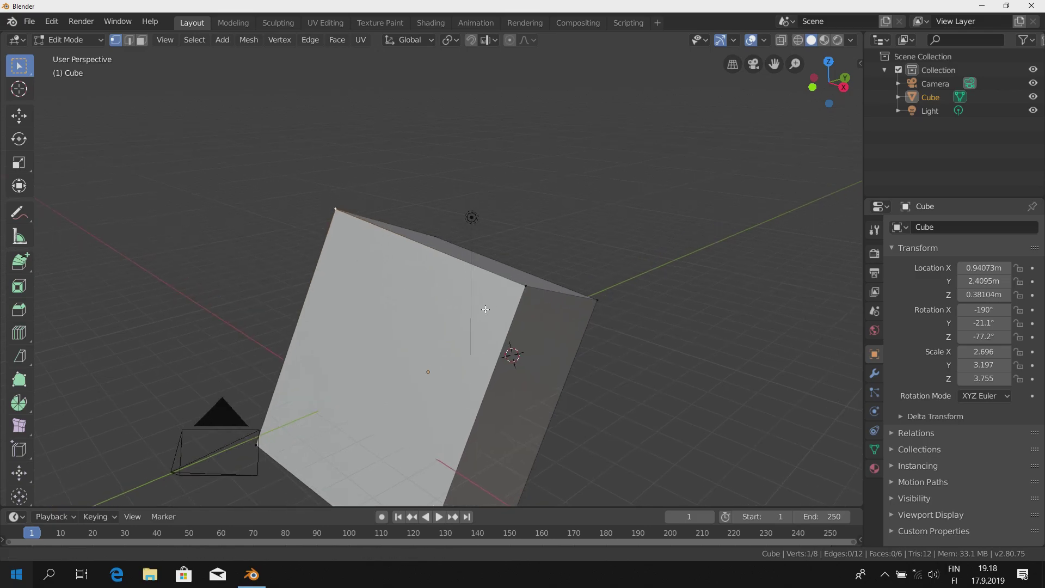
pyautogui.keyDown('shift'); pyautogui.moveTo(493, 311); pyautogui.dragTo(438, 284, button='middle'); pyautogui.keyUp('shift')
pyautogui.moveTo(436, 454)
pyautogui.keyDown('shift'); pyautogui.mouseDown(button='middle')
pyautogui.moveTo(463, 331)
pyautogui.moveTo(320, 378)
pyautogui.moveTo(288, 428)
pyautogui.moveTo(554, 302)
pyautogui.moveTo(386, 311)
pyautogui.moveTo(378, 380)
pyautogui.moveTo(302, 268)
pyautogui.moveTo(497, 286)
pyautogui.moveTo(533, 267)
pyautogui.moveTo(495, 242)
pyautogui.moveTo(361, 292)
pyautogui.moveTo(621, 348)
pyautogui.moveTo(465, 302)
pyautogui.moveTo(449, 292)
pyautogui.moveTo(550, 313)
pyautogui.moveTo(426, 263)
pyautogui.mouseUp(button='middle'); pyautogui.keyUp('shift')
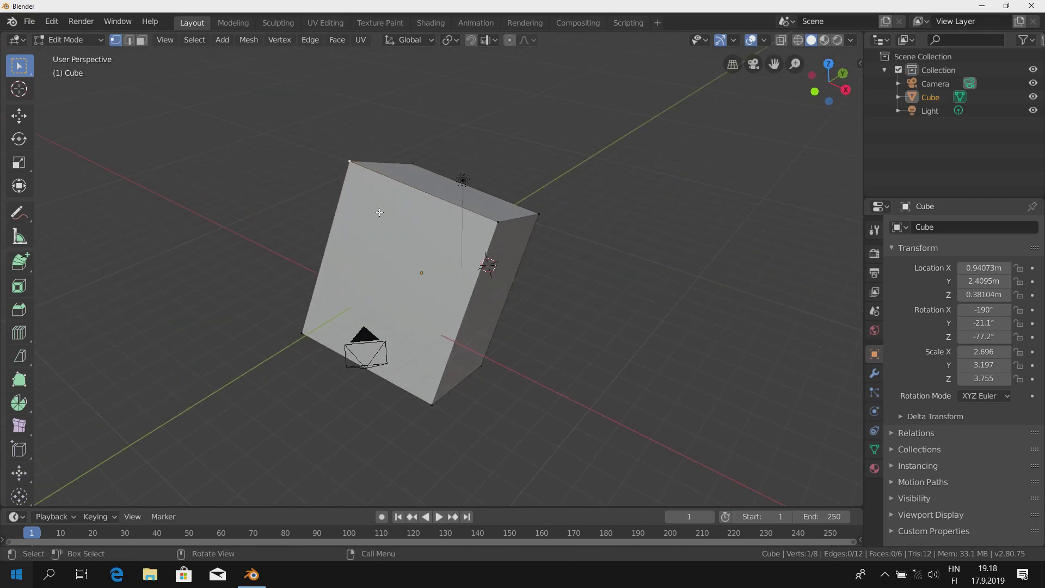
pyautogui.scroll(5, 379, 212)
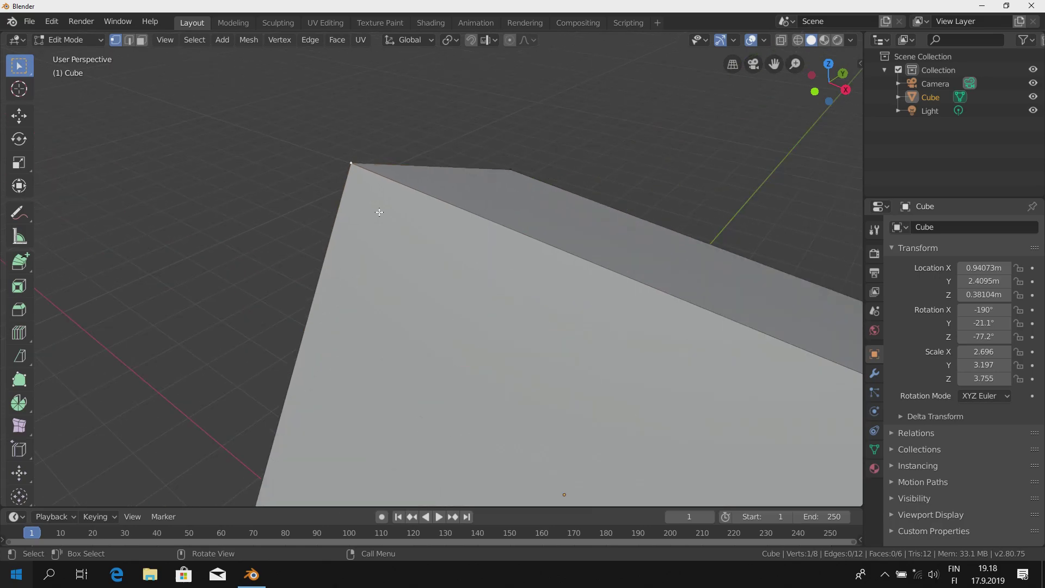
pyautogui.scroll(3, 379, 212)
pyautogui.moveTo(387, 268)
pyautogui.mouseDown(button='middle')
pyautogui.moveTo(439, 285)
pyautogui.moveTo(563, 264)
pyautogui.moveTo(478, 313)
pyautogui.mouseUp(button='middle')
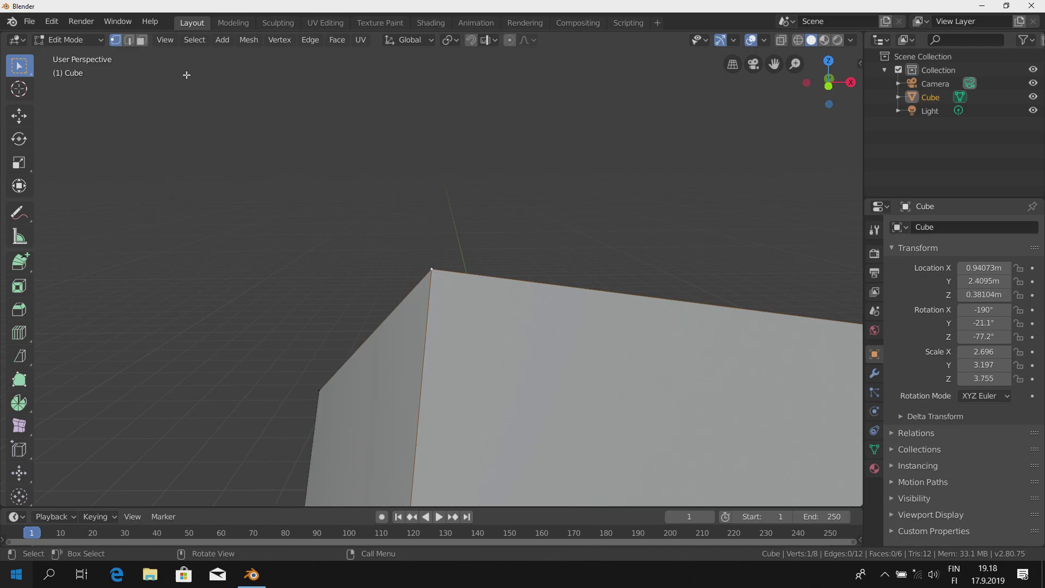
pyautogui.moveTo(363, 221)
pyautogui.mouseDown(button='middle')
pyautogui.moveTo(532, 284)
pyautogui.moveTo(550, 304)
pyautogui.moveTo(373, 332)
pyautogui.moveTo(306, 282)
pyautogui.mouseUp(button='middle')
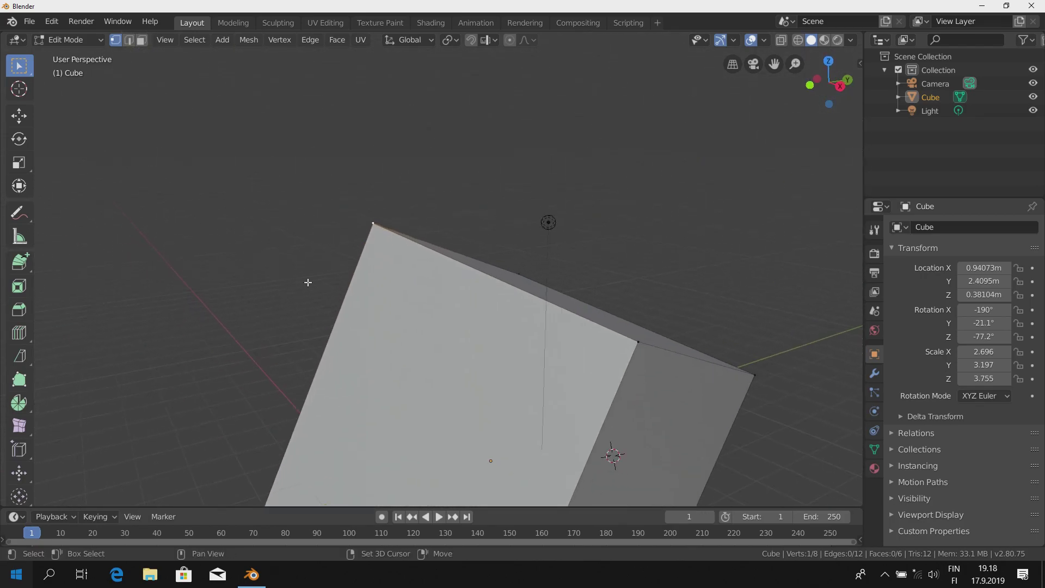
pyautogui.click(164, 40)
pyautogui.click(163, 41)
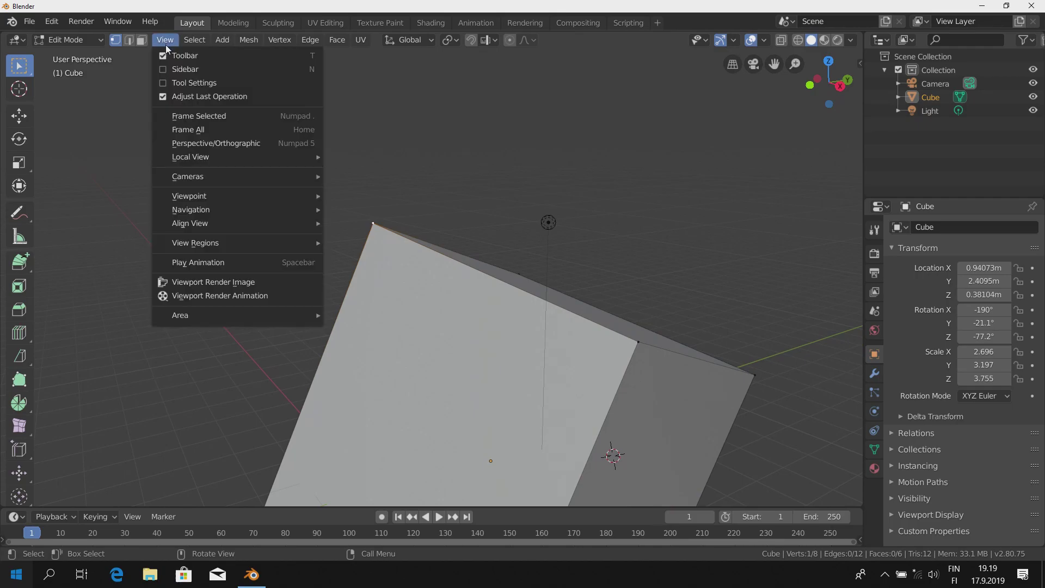
pyautogui.click(226, 117)
pyautogui.moveTo(436, 319)
pyautogui.mouseDown(button='middle')
pyautogui.moveTo(569, 287)
pyautogui.moveTo(474, 326)
pyautogui.mouseUp(button='middle')
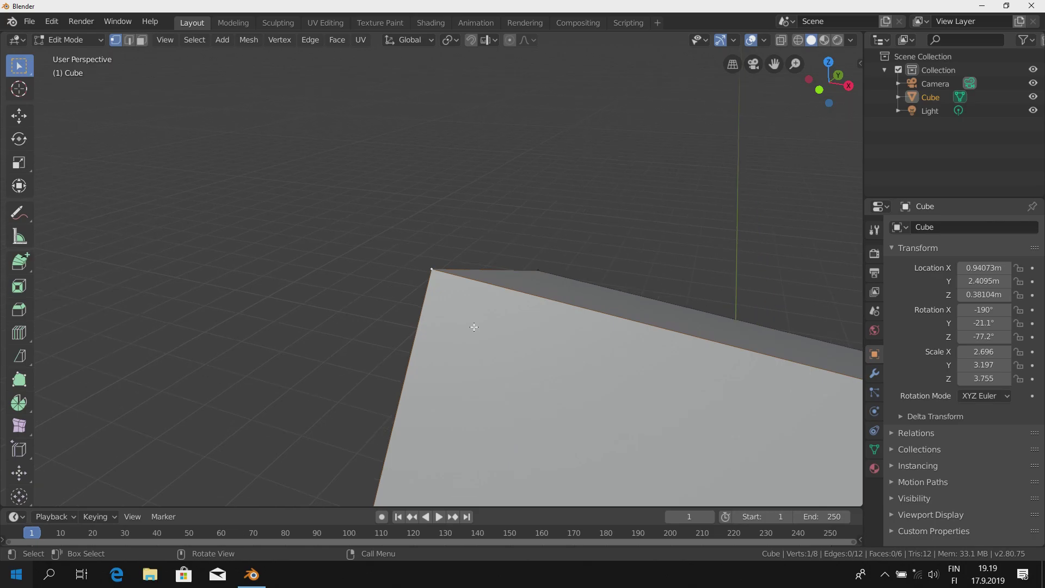
pyautogui.scroll(-5, 478, 329)
pyautogui.scroll(3, 483, 296)
pyautogui.moveTo(462, 256); pyautogui.dragTo(474, 264, button='middle')
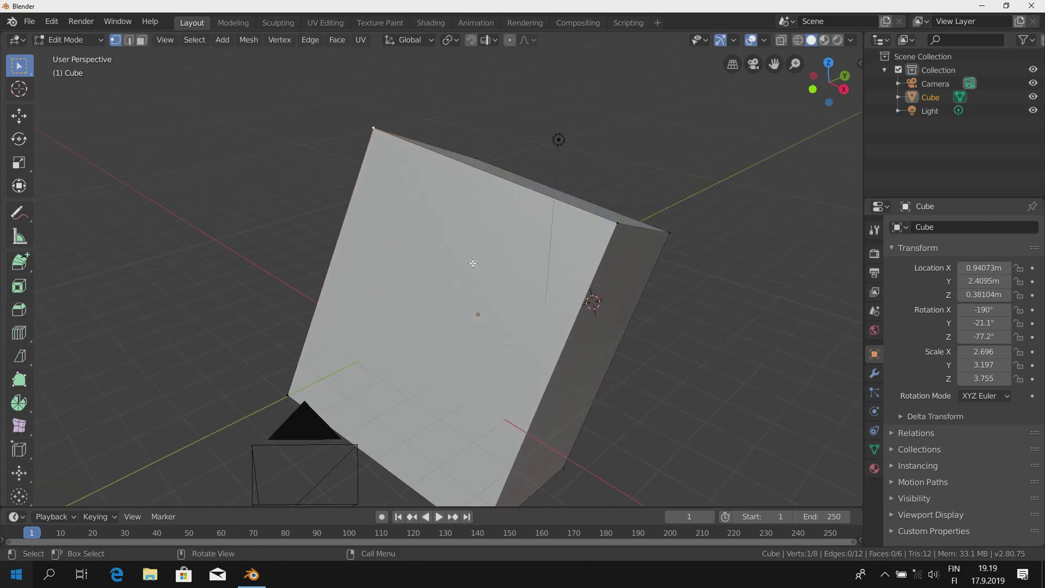
pyautogui.moveTo(485, 311); pyautogui.dragTo(449, 325, button='middle')
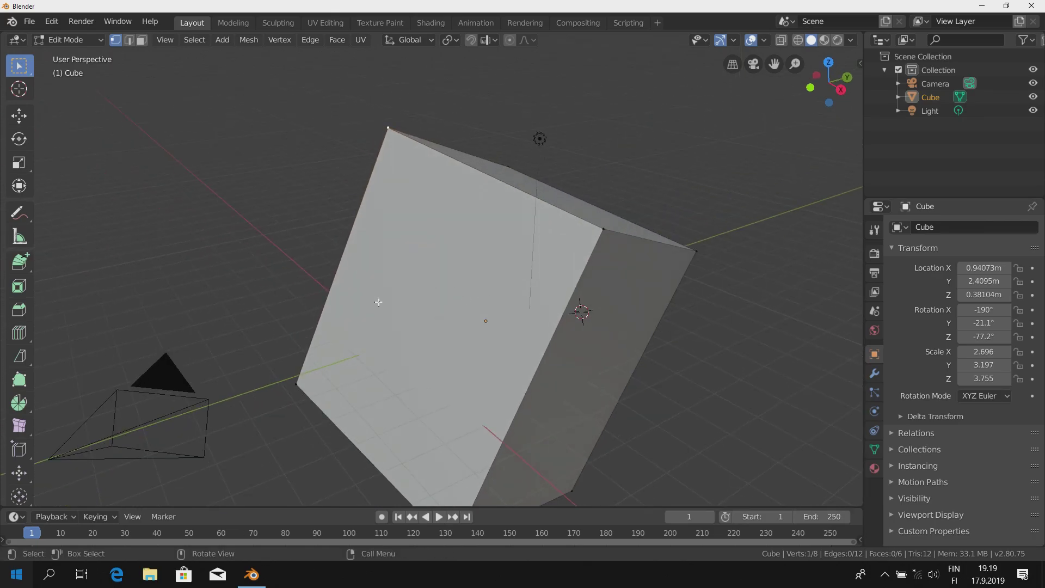
pyautogui.moveTo(395, 235)
pyautogui.mouseDown(button='middle')
pyautogui.moveTo(401, 226)
pyautogui.moveTo(256, 280)
pyautogui.mouseUp(button='middle')
pyautogui.scroll(2, 257, 280)
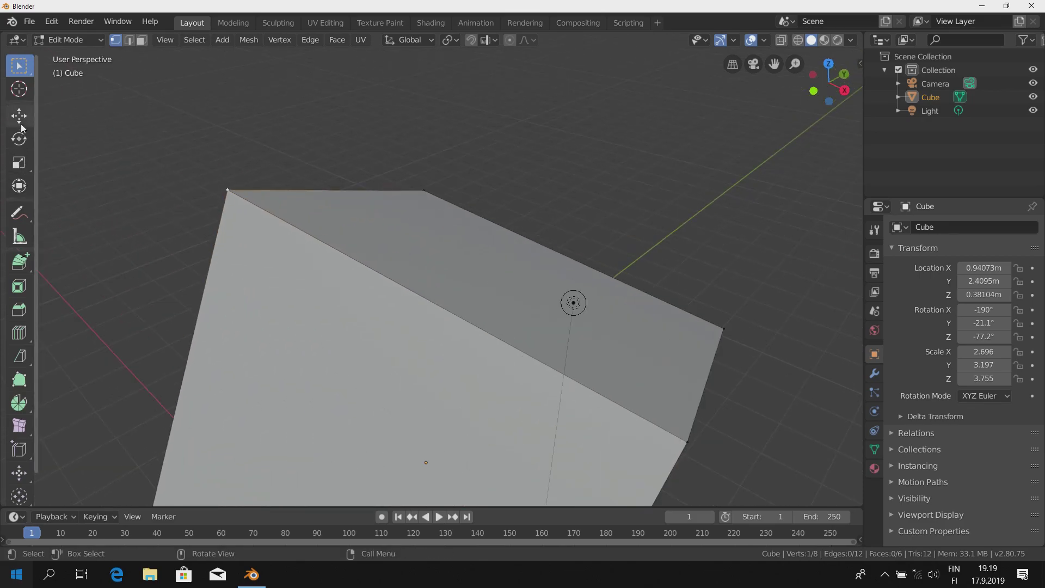
# Step: With the Move tool, lower the top corner vertex slightly along Z
pyautogui.click(19, 117)
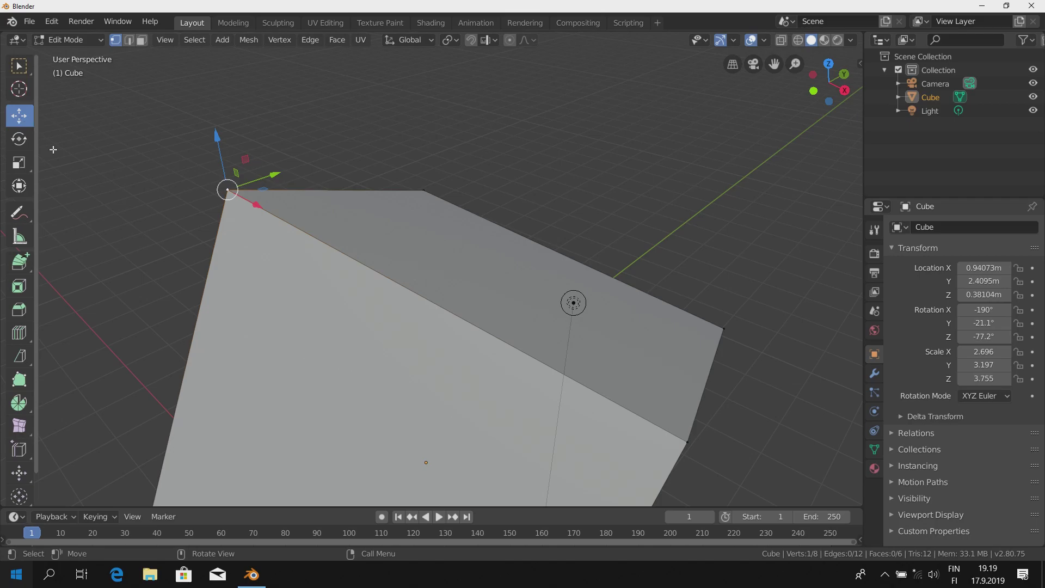
pyautogui.moveTo(350, 326); pyautogui.dragTo(451, 294, button='middle')
pyautogui.scroll(2, 433, 363)
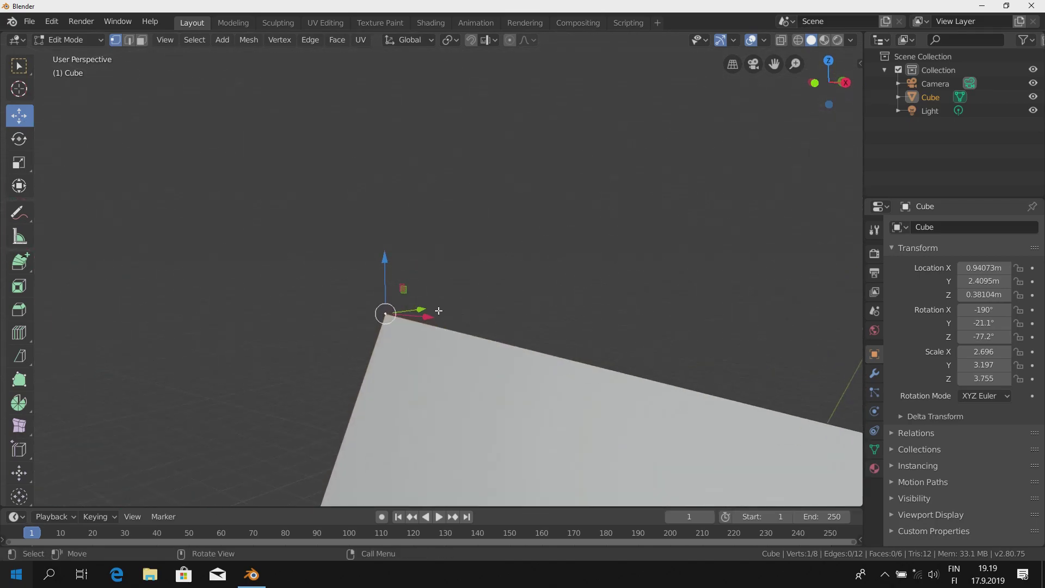
pyautogui.moveTo(386, 268)
pyautogui.mouseDown()
pyautogui.moveTo(392, 250)
pyautogui.moveTo(450, 277)
pyautogui.mouseUp()
pyautogui.scroll(-3, 451, 285)
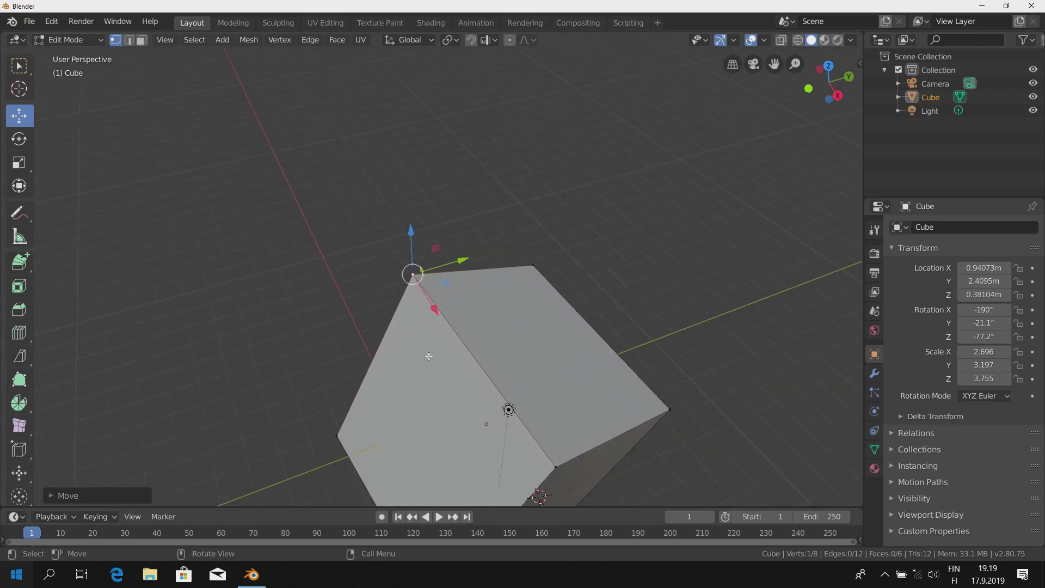
pyautogui.moveTo(451, 285); pyautogui.dragTo(447, 191, button='middle')
# Step: Slide the vertex along X and raise it to form the slanted box
pyautogui.moveTo(447, 191)
pyautogui.mouseDown()
pyautogui.moveTo(390, 233)
pyautogui.moveTo(423, 301)
pyautogui.moveTo(386, 294)
pyautogui.mouseUp()
pyautogui.moveTo(378, 240)
pyautogui.mouseDown()
pyautogui.moveTo(375, 229)
pyautogui.moveTo(414, 239)
pyautogui.mouseUp()
pyautogui.moveTo(414, 240)
pyautogui.mouseDown(button='middle')
pyautogui.moveTo(393, 267)
pyautogui.moveTo(389, 221)
pyautogui.mouseUp(button='middle')
pyautogui.moveTo(339, 127)
pyautogui.mouseDown(button='middle')
pyautogui.moveTo(334, 191)
pyautogui.moveTo(520, 275)
pyautogui.mouseUp(button='middle')
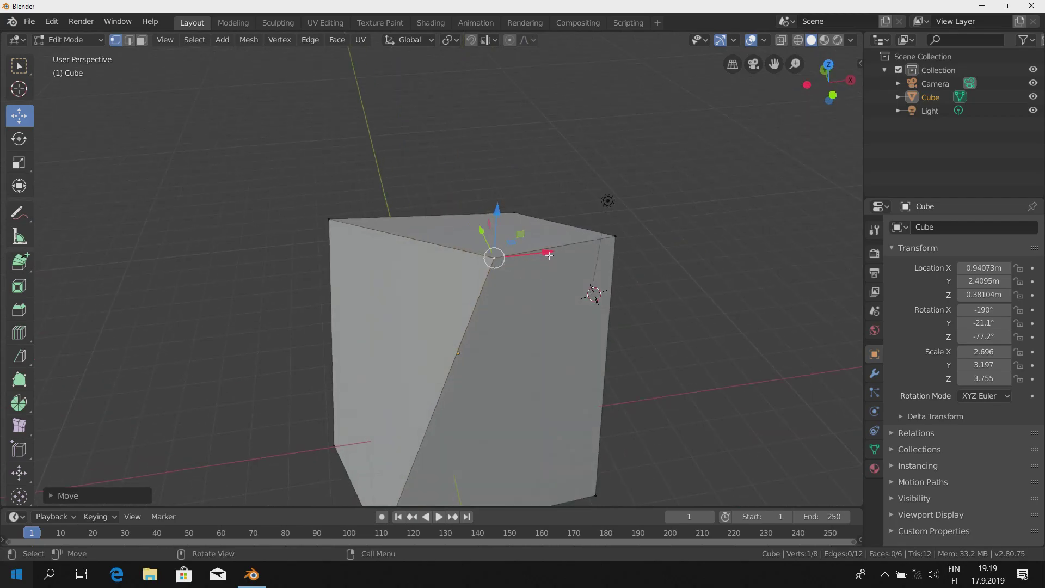
pyautogui.moveTo(549, 256); pyautogui.dragTo(446, 349)
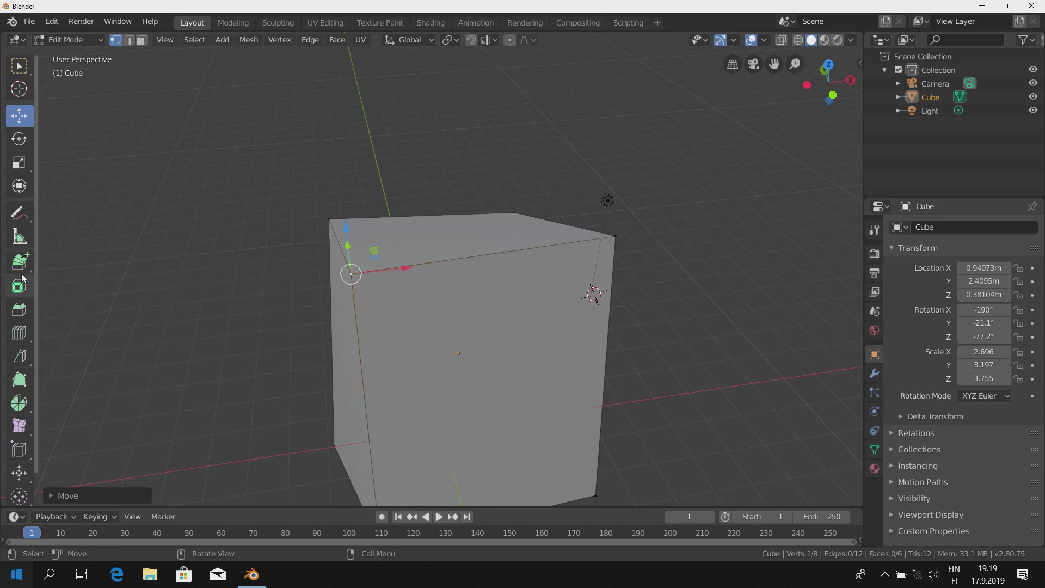
pyautogui.moveTo(491, 313); pyautogui.dragTo(479, 348, button='middle')
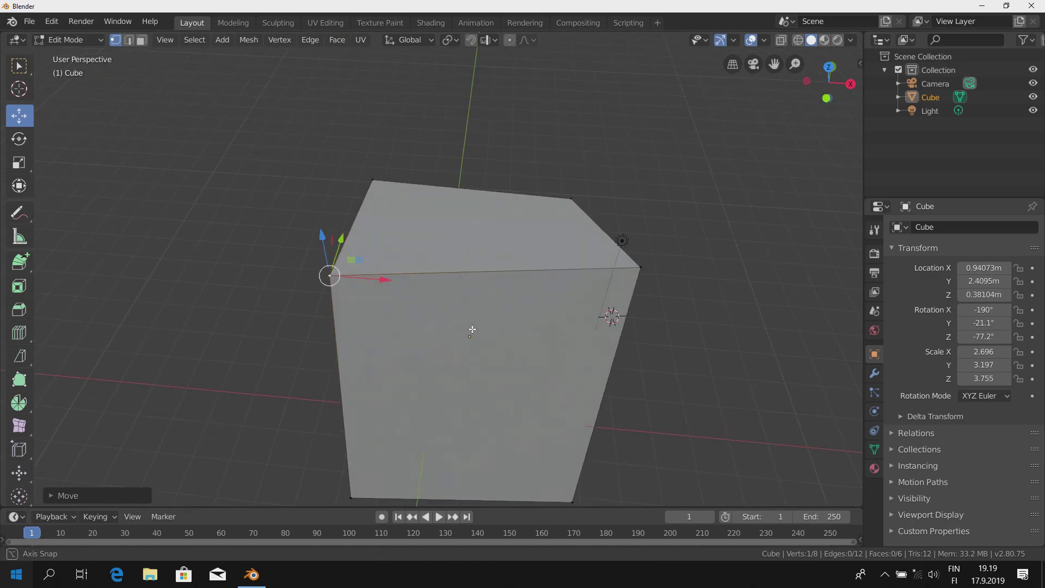
pyautogui.moveTo(550, 331)
pyautogui.mouseDown(button='middle')
pyautogui.moveTo(433, 284)
pyautogui.moveTo(513, 336)
pyautogui.moveTo(354, 332)
pyautogui.moveTo(390, 291)
pyautogui.mouseUp(button='middle')
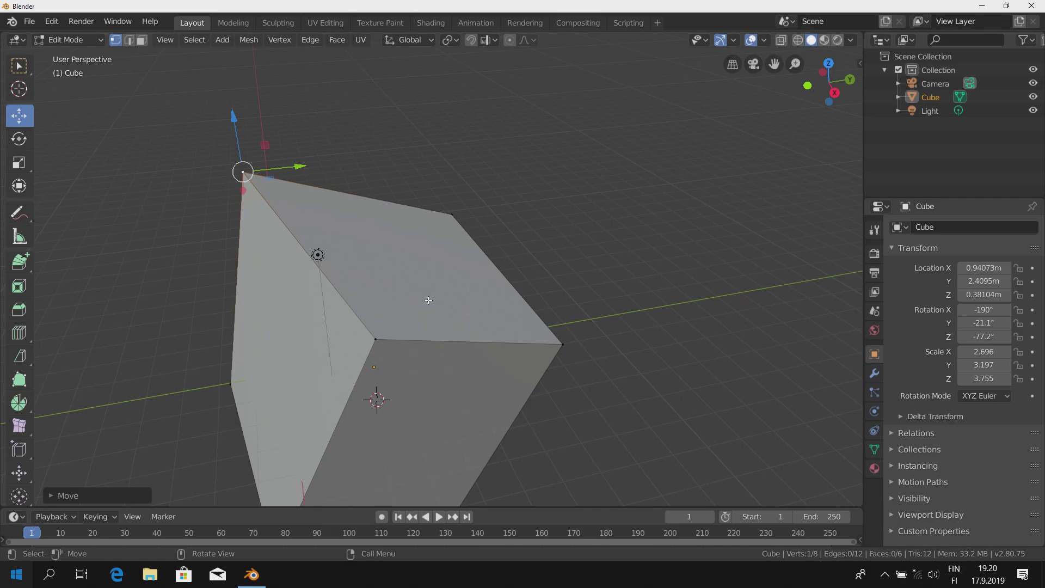
# Step: In face select mode, pick the cube's top, front and left faces in turn
pyautogui.click(141, 40)
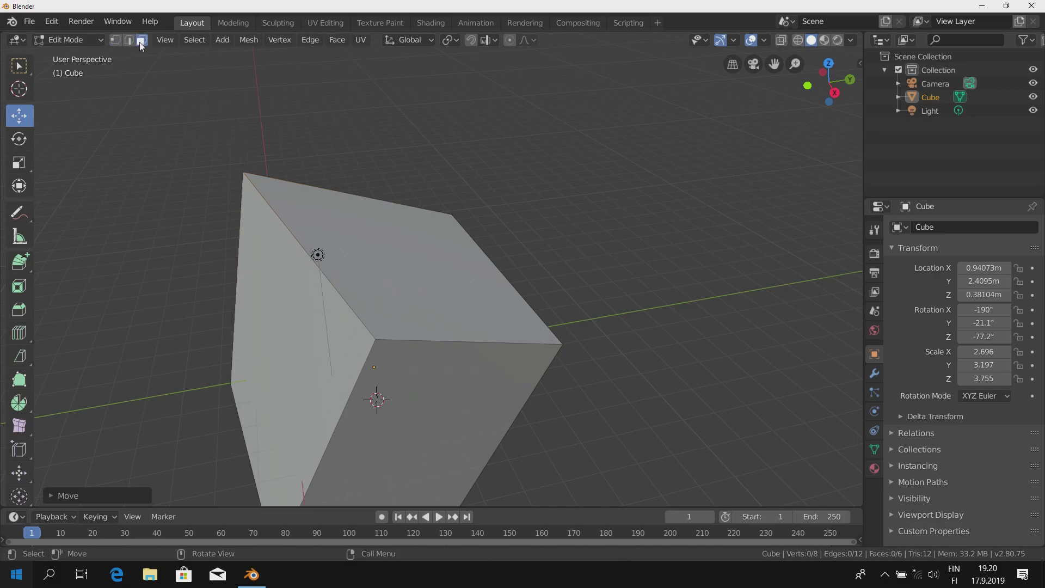
pyautogui.click(383, 247)
pyautogui.moveTo(477, 364); pyautogui.dragTo(304, 252, button='middle')
pyautogui.click(452, 340)
pyautogui.click(304, 252)
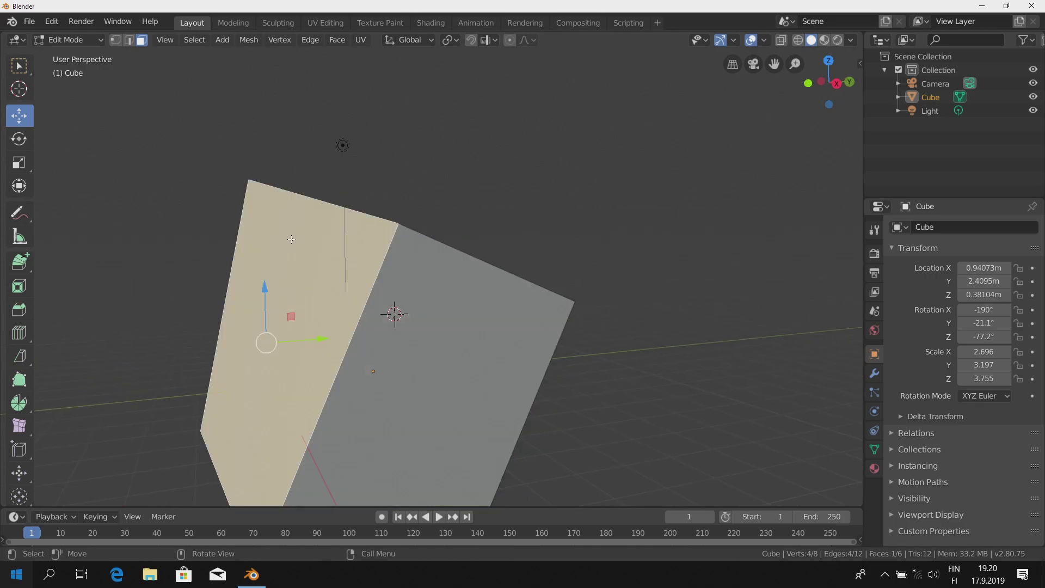
# Step: Select a single edge in edge mode, then return to face mode and pick the front face
pyautogui.click(130, 40)
pyautogui.moveTo(150, 69); pyautogui.dragTo(432, 330, button='middle')
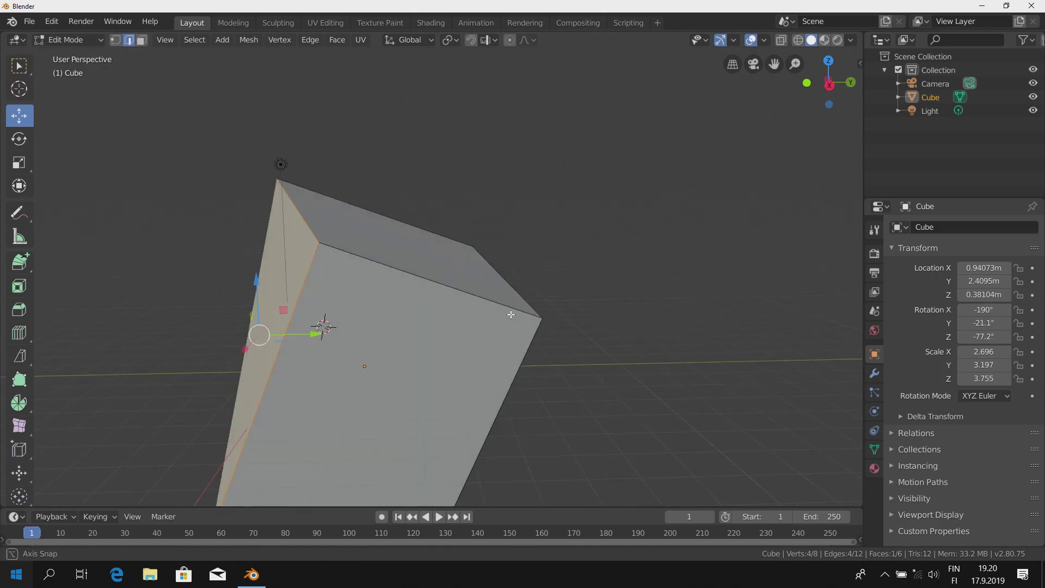
pyautogui.click(398, 308)
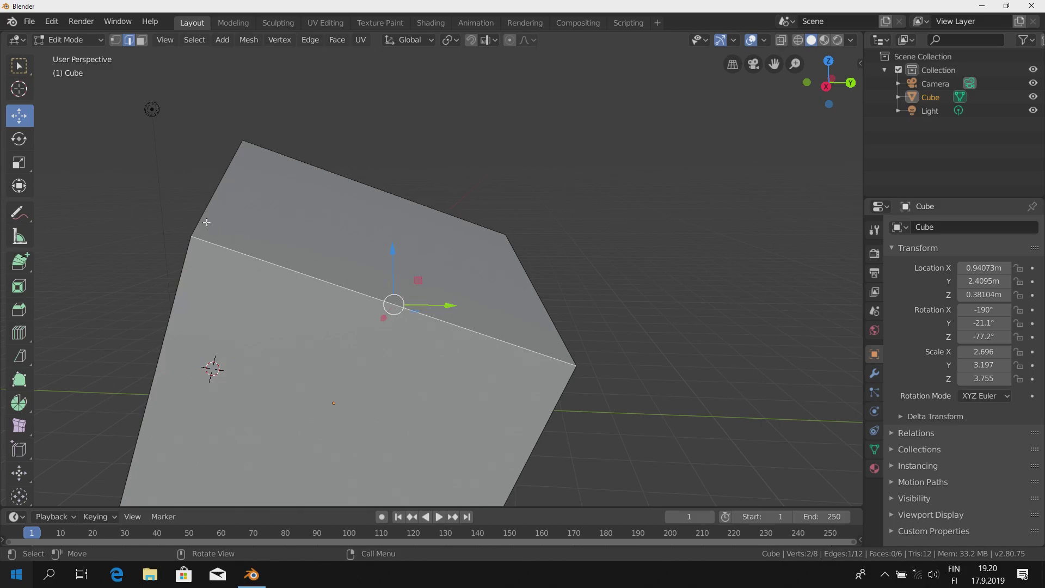
pyautogui.click(142, 39)
pyautogui.click(355, 323)
pyautogui.moveTo(355, 323)
pyautogui.mouseDown(button='middle')
pyautogui.moveTo(297, 327)
pyautogui.moveTo(555, 378)
pyautogui.moveTo(514, 381)
pyautogui.moveTo(483, 324)
pyautogui.moveTo(463, 323)
pyautogui.moveTo(476, 350)
pyautogui.mouseUp(button='middle')
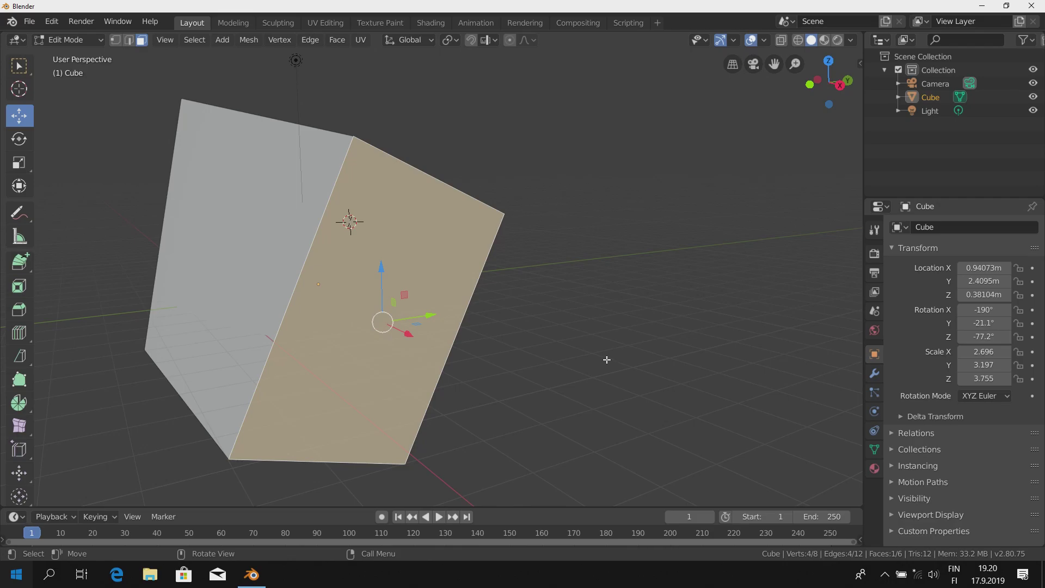
# Step: Extrude the front face outward into a longer block, then start extruding its new end face
pyautogui.press('e')
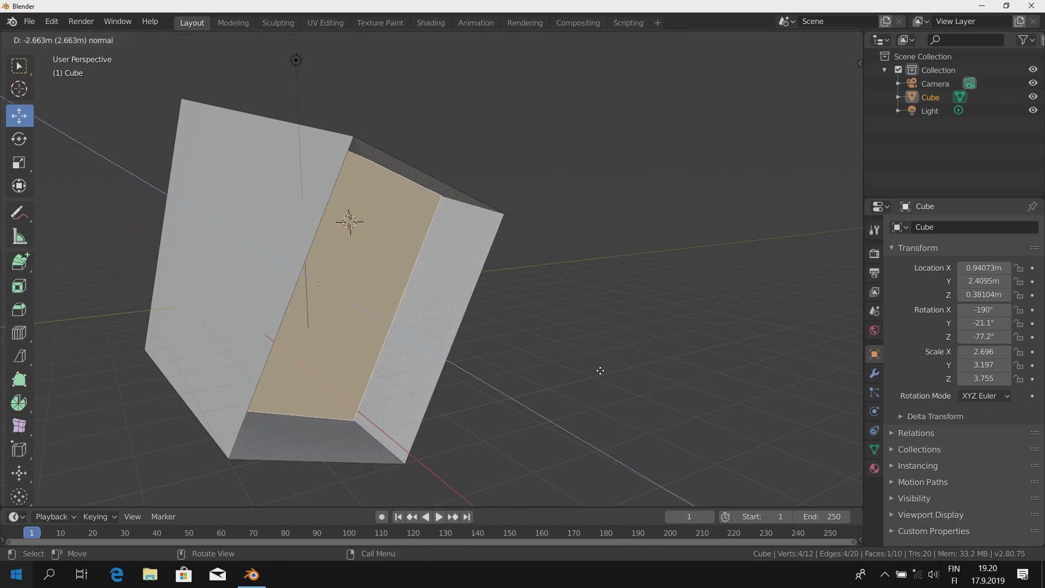
pyautogui.click(753, 424)
pyautogui.moveTo(544, 350)
pyautogui.mouseDown(button='middle')
pyautogui.moveTo(555, 392)
pyautogui.moveTo(479, 329)
pyautogui.moveTo(434, 311)
pyautogui.mouseUp(button='middle')
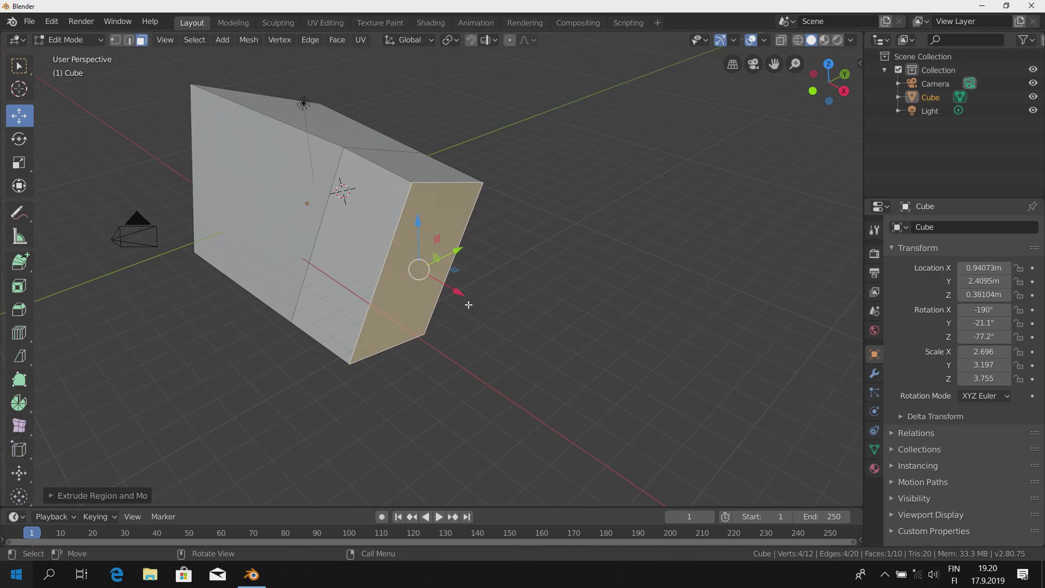
pyautogui.press('e')
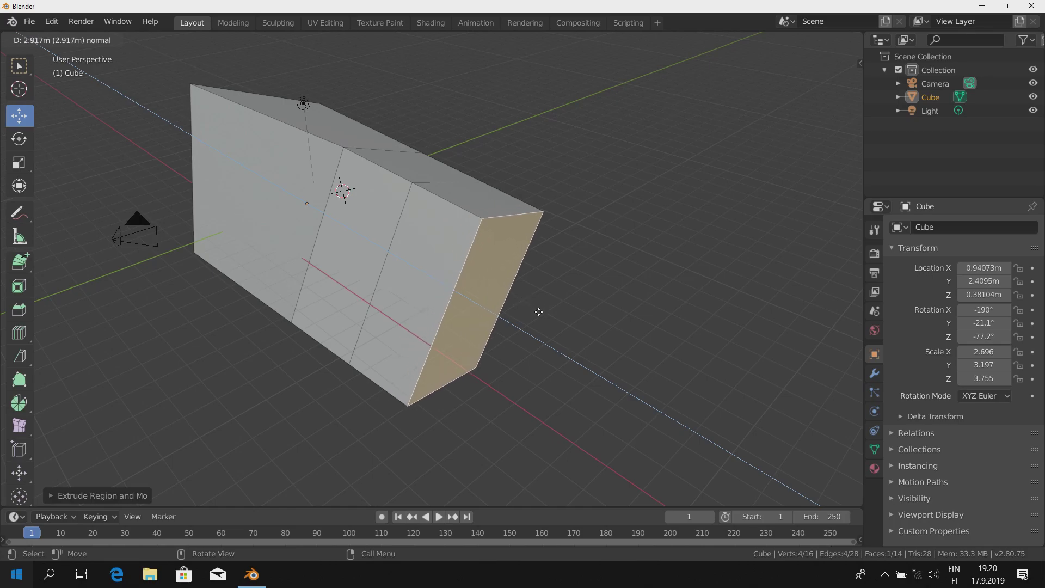
# Step: Try X, Y and Z axis locks on the extrusion, then free it and confirm the longer slab
pyautogui.press('x')
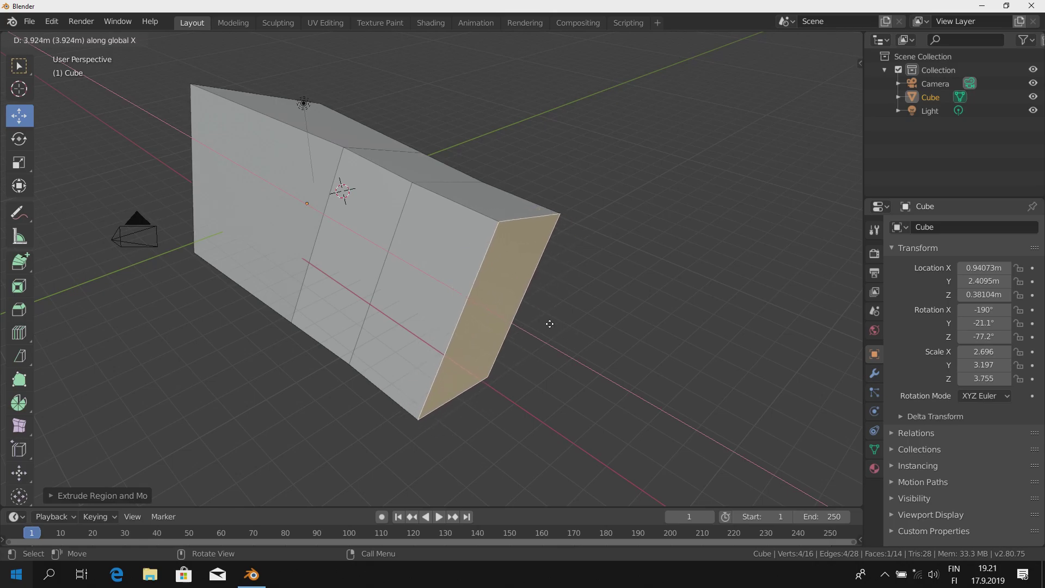
pyautogui.press('y')
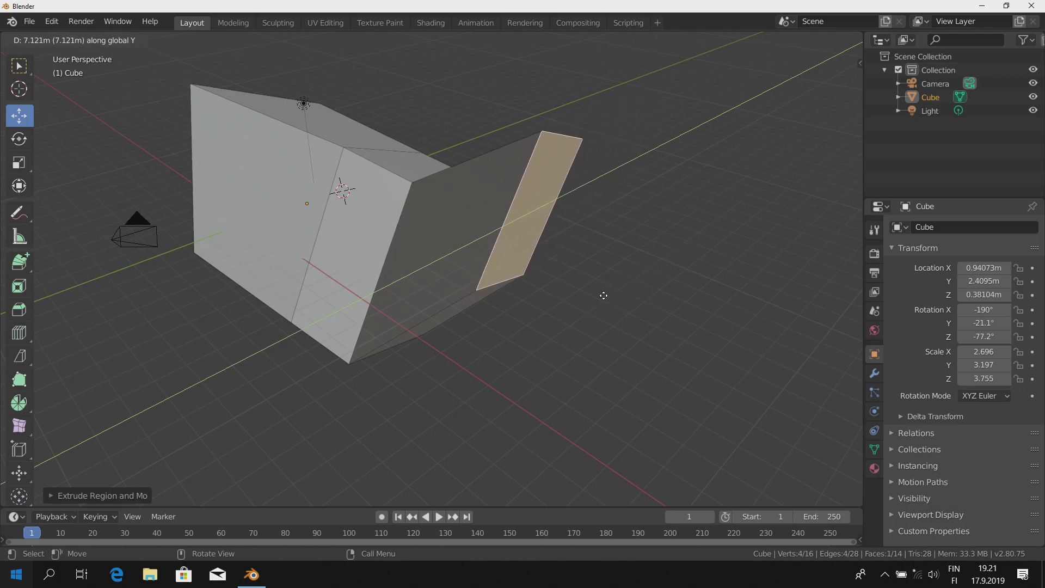
pyautogui.press('z')
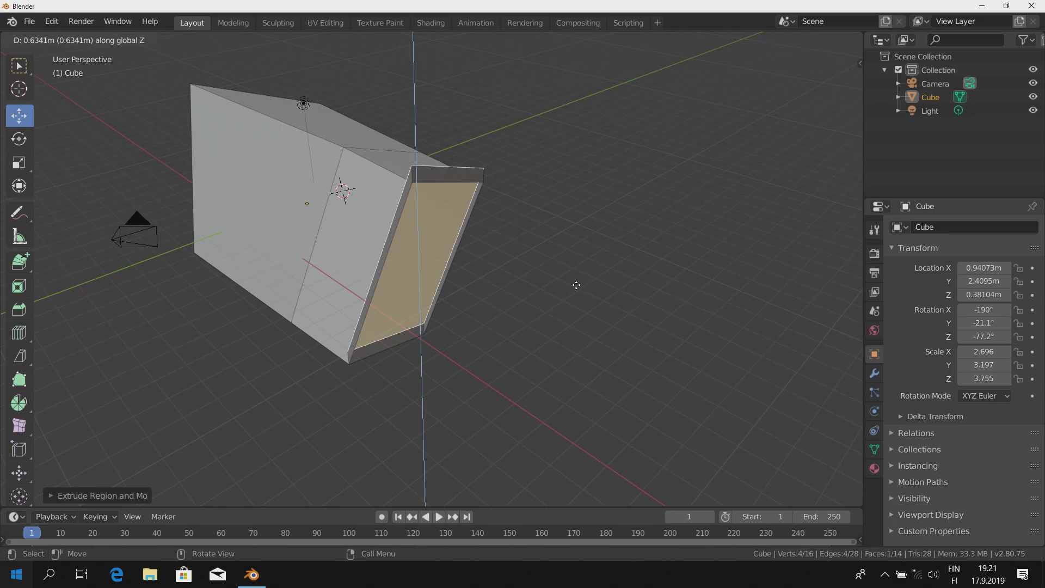
pyautogui.press('x')
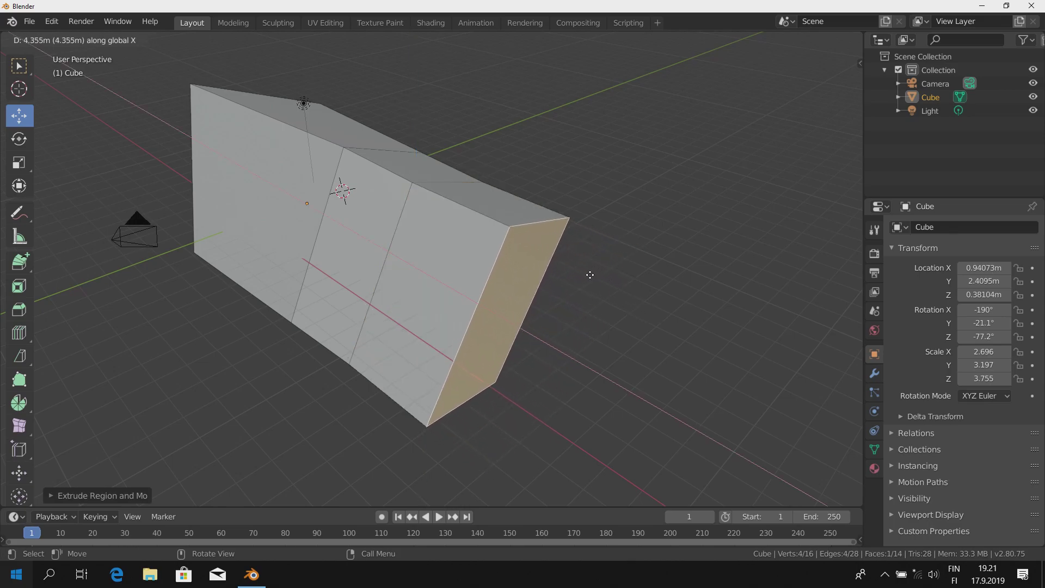
pyautogui.press('x')
pyautogui.press('x')
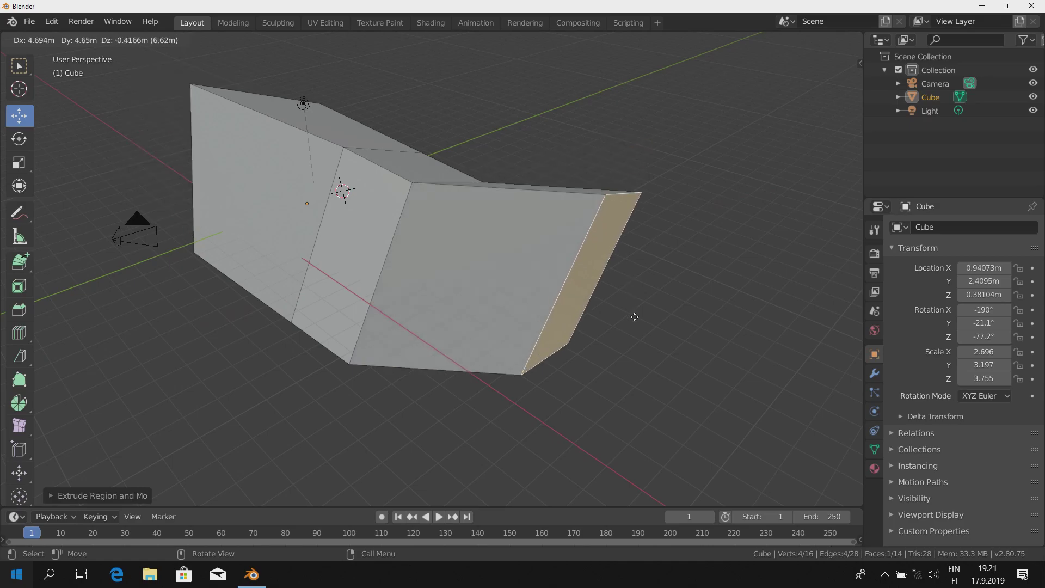
pyautogui.click(574, 356)
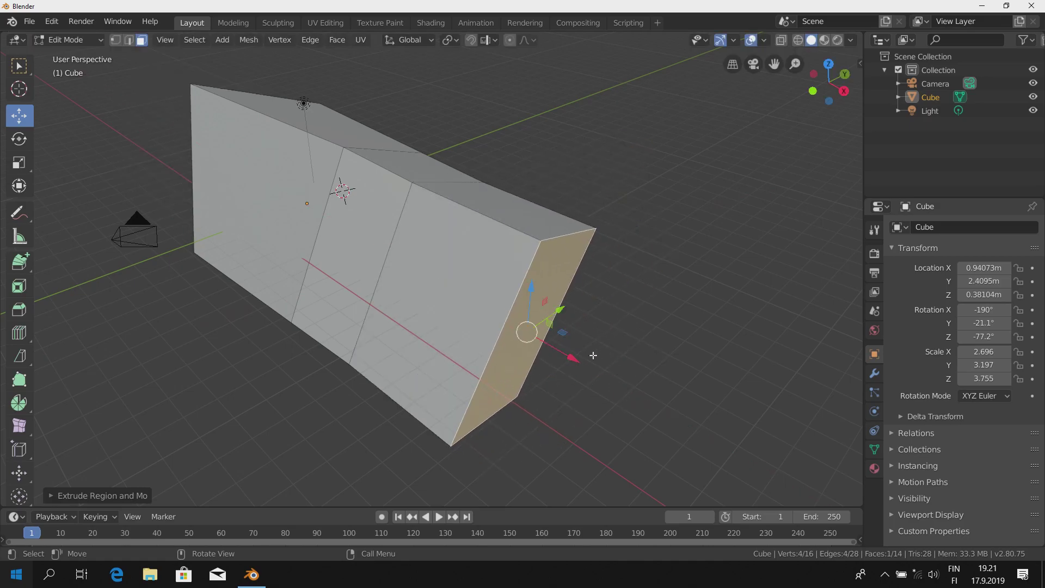
# Step: Inset the end face by extruding it in place and scaling it smaller
pyautogui.scroll(-2, 653, 331)
pyautogui.scroll(1, 533, 282)
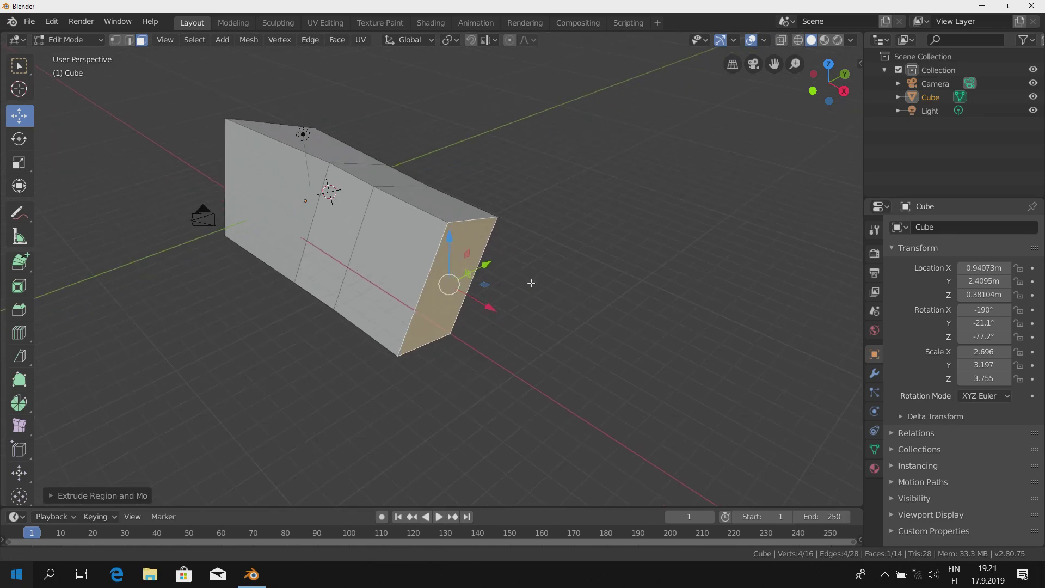
pyautogui.scroll(2, 490, 260)
pyautogui.scroll(1, 497, 289)
pyautogui.scroll(1, 502, 304)
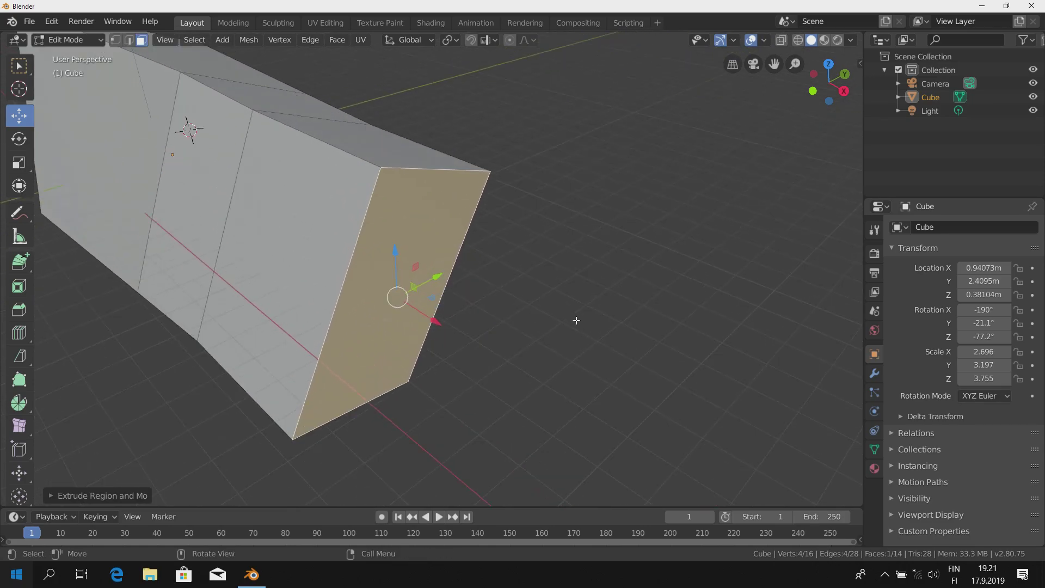
pyautogui.press('e')
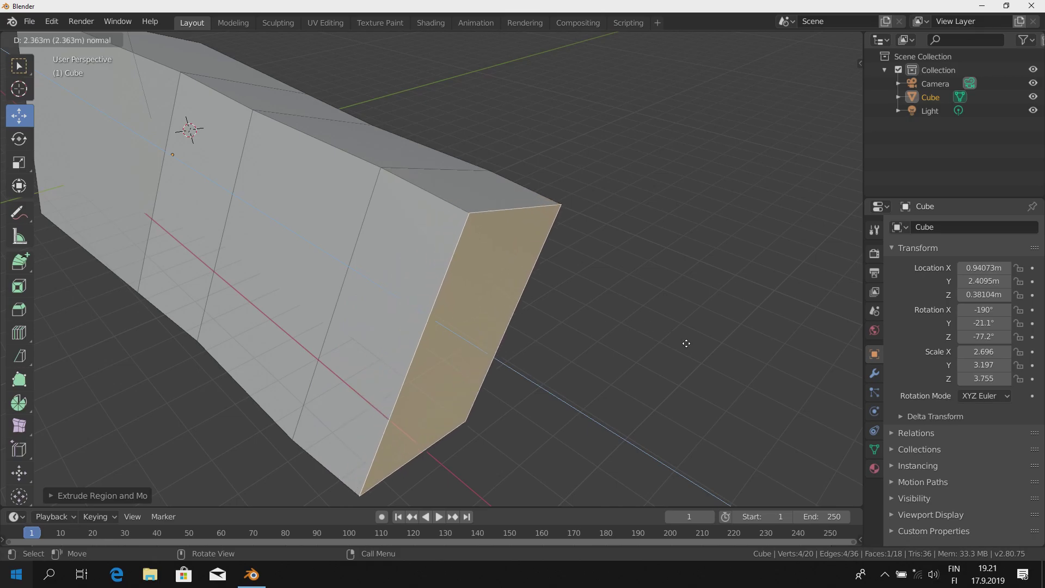
pyautogui.rightClick(668, 307)
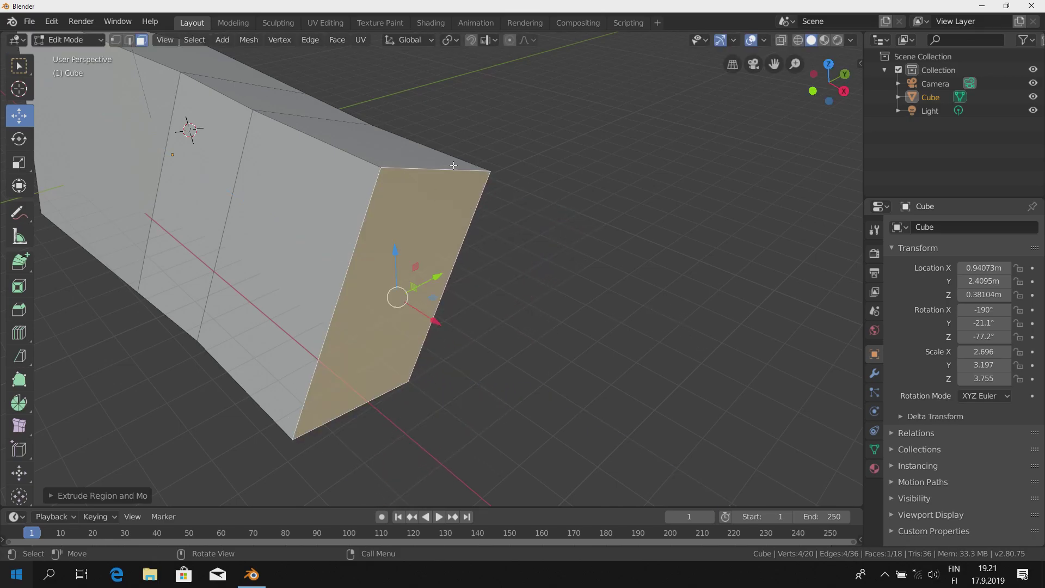
pyautogui.moveTo(409, 203)
pyautogui.mouseDown(button='middle')
pyautogui.moveTo(458, 279)
pyautogui.moveTo(427, 245)
pyautogui.moveTo(476, 268)
pyautogui.moveTo(509, 267)
pyautogui.moveTo(547, 321)
pyautogui.mouseUp(button='middle')
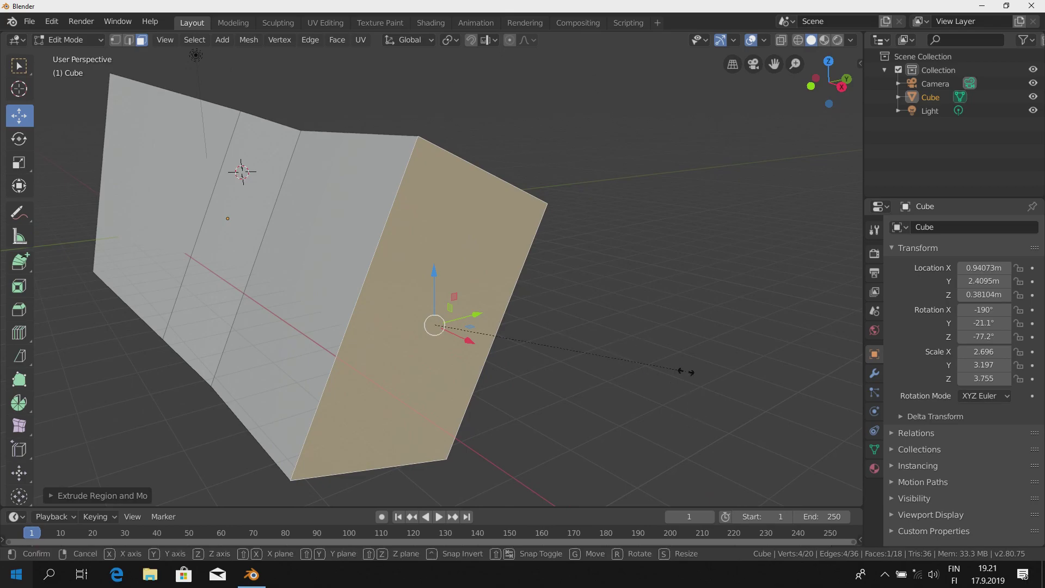
pyautogui.press('s')
pyautogui.click(531, 324)
# Step: Extrude the shrunken face outward into a narrower box
pyautogui.moveTo(389, 317)
pyautogui.mouseDown(button='middle')
pyautogui.moveTo(457, 371)
pyautogui.moveTo(537, 304)
pyautogui.moveTo(511, 288)
pyautogui.moveTo(367, 279)
pyautogui.moveTo(408, 303)
pyautogui.moveTo(437, 305)
pyautogui.moveTo(385, 282)
pyautogui.moveTo(430, 294)
pyautogui.mouseUp(button='middle')
pyautogui.press('e')
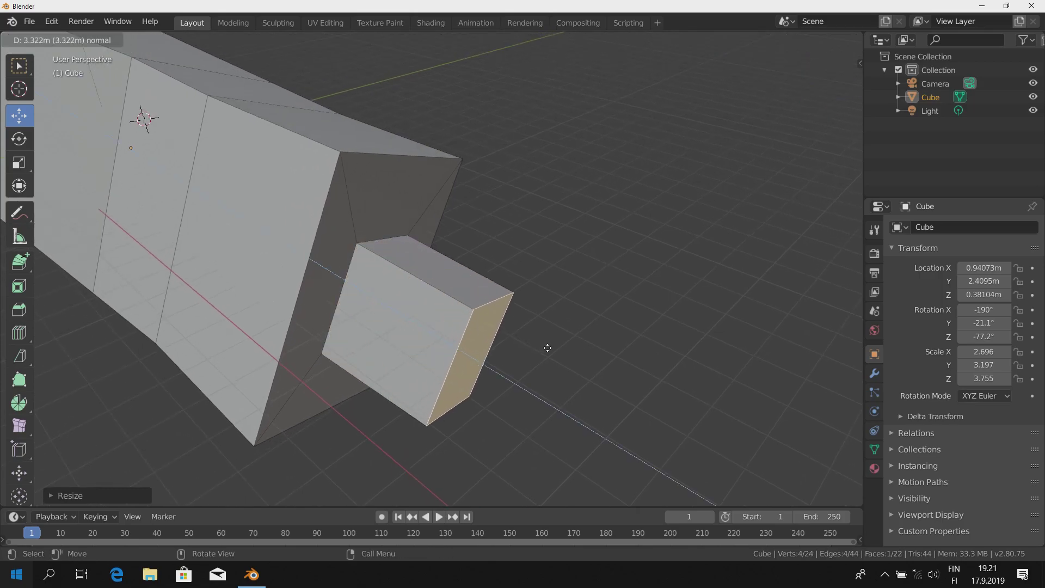
pyautogui.click(597, 366)
pyautogui.moveTo(601, 378)
pyautogui.mouseDown(button='middle')
pyautogui.moveTo(503, 366)
pyautogui.moveTo(458, 383)
pyautogui.moveTo(583, 358)
pyautogui.moveTo(559, 324)
pyautogui.moveTo(491, 302)
pyautogui.mouseUp(button='middle')
# Step: Select the opposite end face and extrude it outward into a new section
pyautogui.rightClick(491, 301)
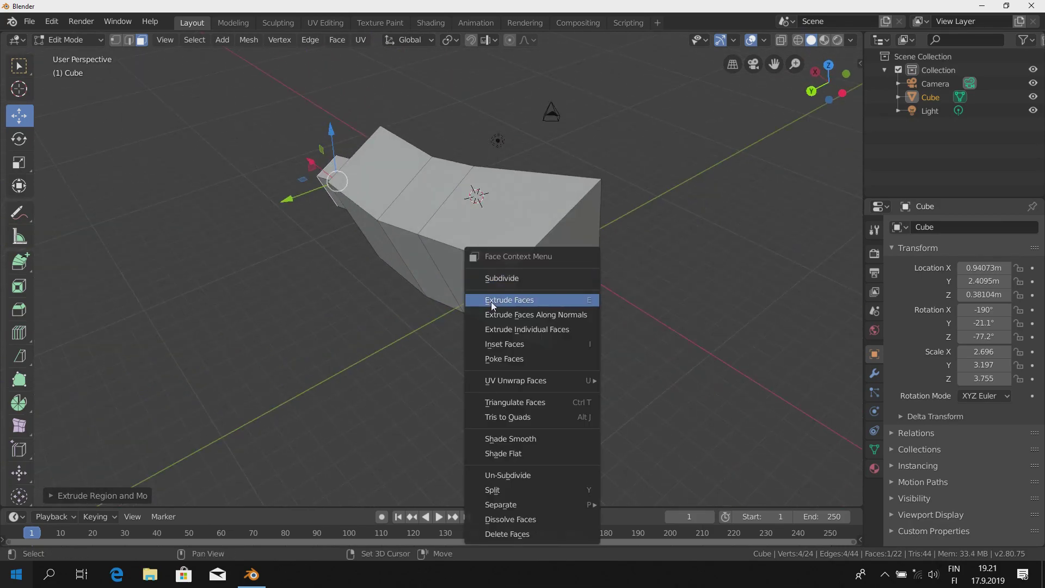
pyautogui.click(572, 240)
pyautogui.moveTo(571, 239)
pyautogui.mouseDown(button='middle')
pyautogui.moveTo(488, 276)
pyautogui.moveTo(401, 292)
pyautogui.moveTo(457, 259)
pyautogui.moveTo(427, 288)
pyautogui.mouseUp(button='middle')
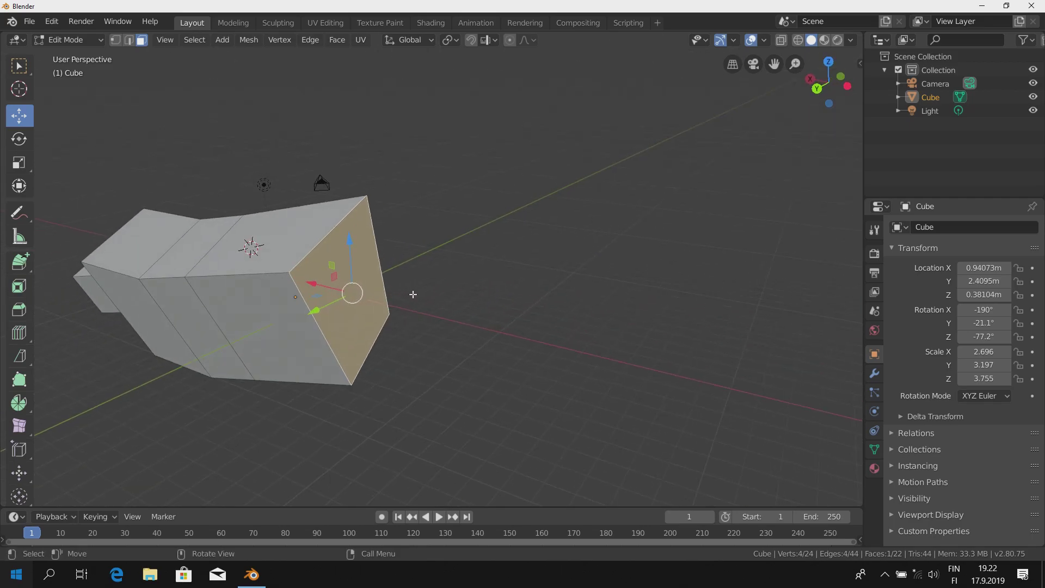
pyautogui.press('e')
pyautogui.click(567, 275)
pyautogui.moveTo(567, 275)
pyautogui.mouseDown(button='middle')
pyautogui.moveTo(496, 348)
pyautogui.moveTo(572, 334)
pyautogui.mouseUp(button='middle')
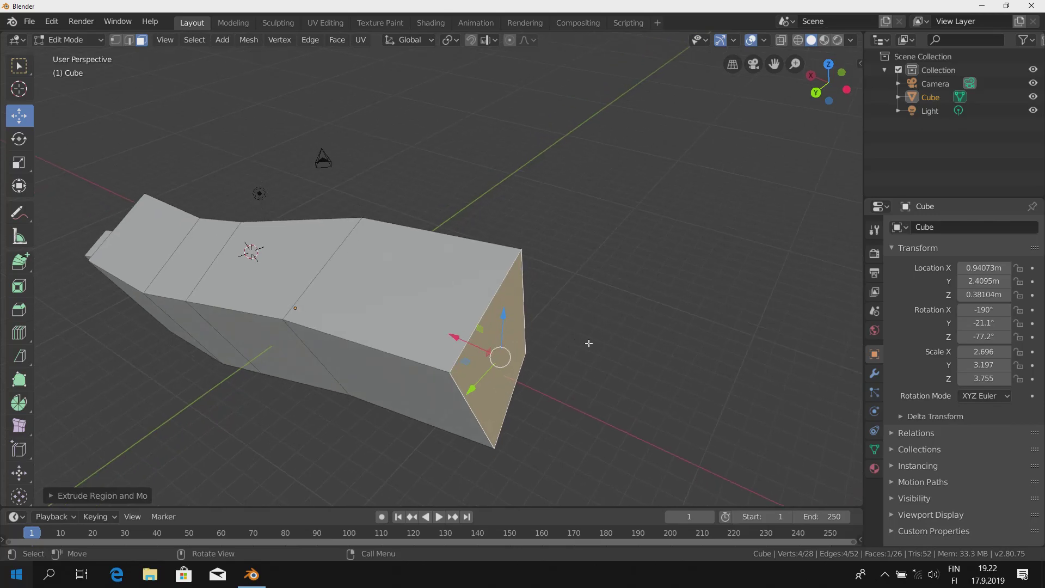
# Step: Tilt the new end face about X, shift it along Y, and scale it slightly smaller
pyautogui.press('r')
pyautogui.press('x')
pyautogui.click(580, 267)
pyautogui.moveTo(580, 267)
pyautogui.mouseDown(button='middle')
pyautogui.moveTo(519, 299)
pyautogui.moveTo(509, 324)
pyautogui.moveTo(468, 338)
pyautogui.mouseUp(button='middle')
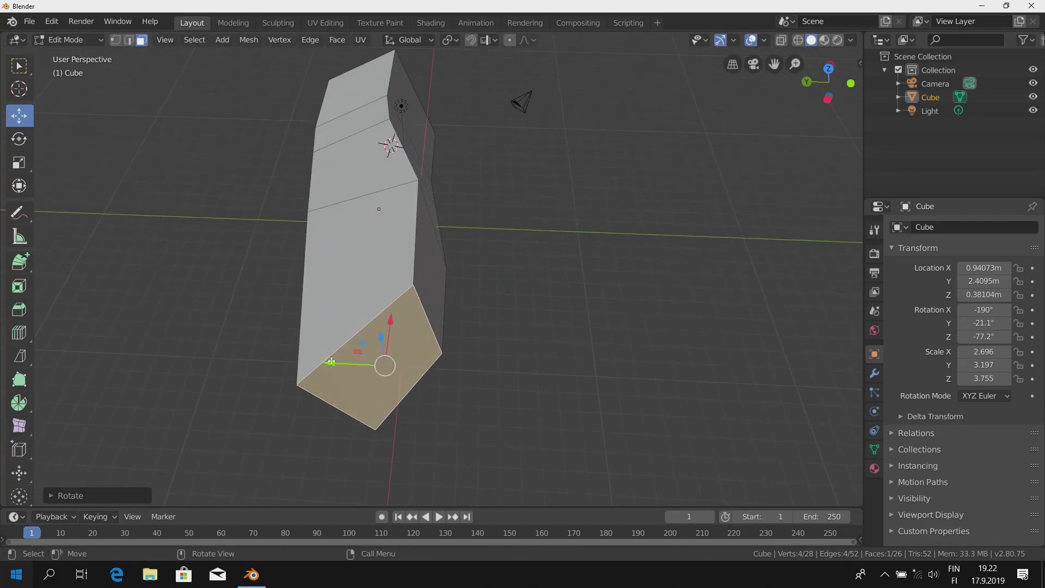
pyautogui.moveTo(331, 362); pyautogui.dragTo(392, 375)
pyautogui.moveTo(392, 376)
pyautogui.mouseDown(button='middle')
pyautogui.moveTo(546, 220)
pyautogui.moveTo(484, 344)
pyautogui.mouseUp(button='middle')
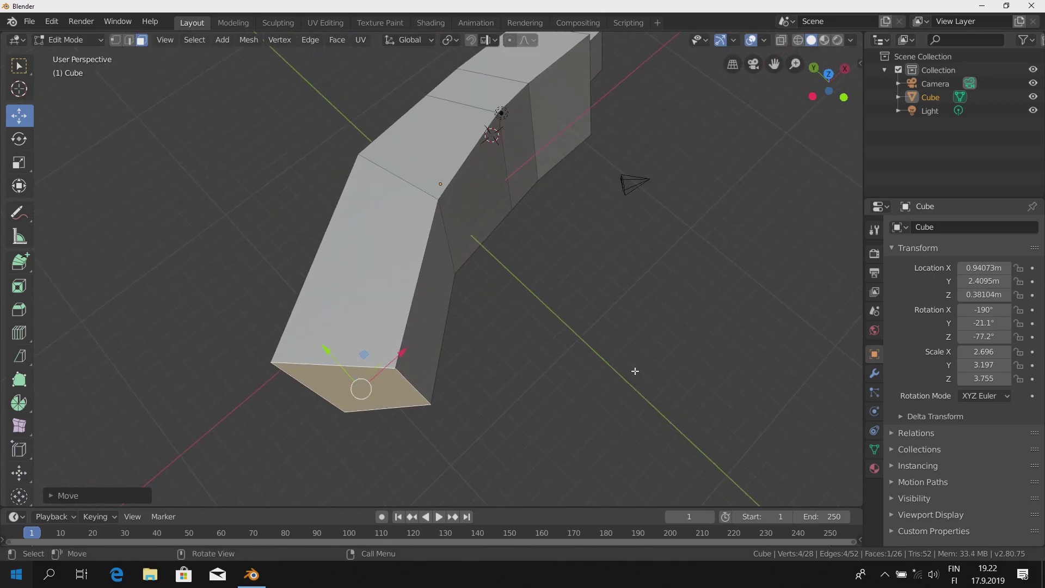
pyautogui.press('s')
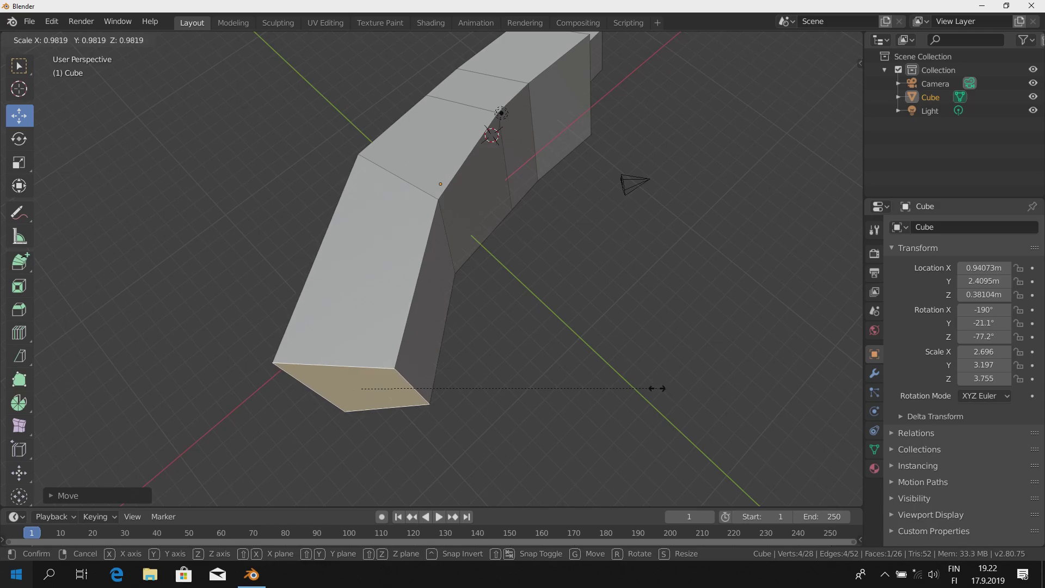
pyautogui.click(455, 362)
pyautogui.moveTo(455, 362)
pyautogui.mouseDown(button='middle')
pyautogui.moveTo(382, 336)
pyautogui.moveTo(498, 331)
pyautogui.mouseUp(button='middle')
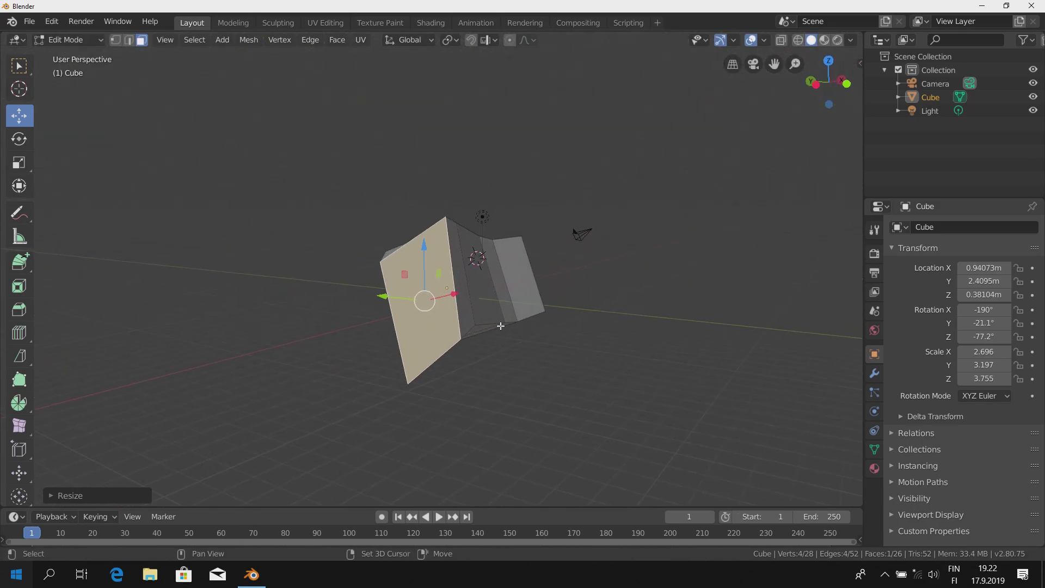
# Step: Rotate the selected end face to a new angle
pyautogui.press('r')
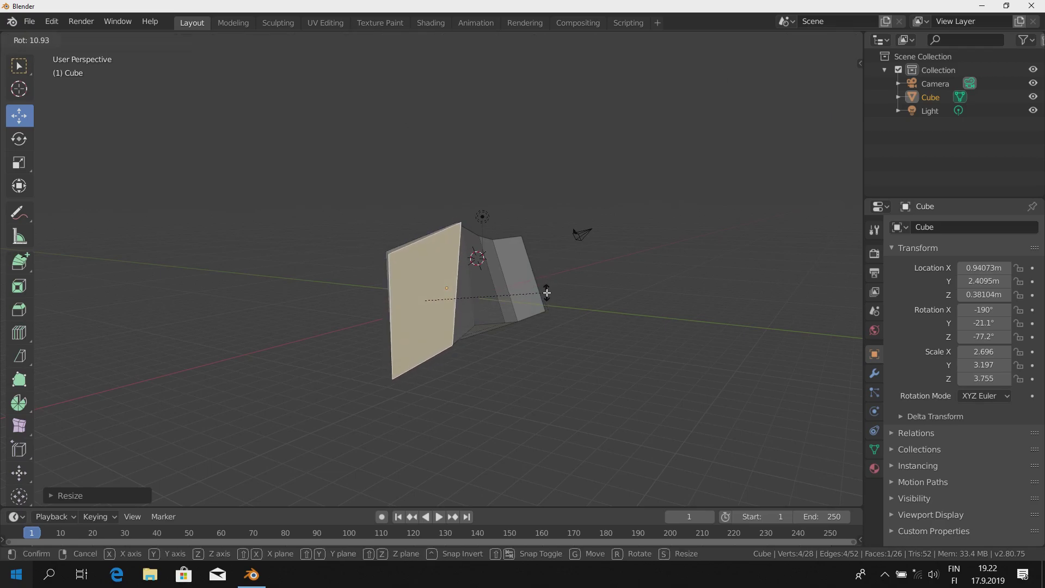
pyautogui.click(547, 293)
pyautogui.moveTo(546, 293)
pyautogui.mouseDown(button='middle')
pyautogui.moveTo(483, 280)
pyautogui.moveTo(81, 94)
pyautogui.mouseUp(button='middle')
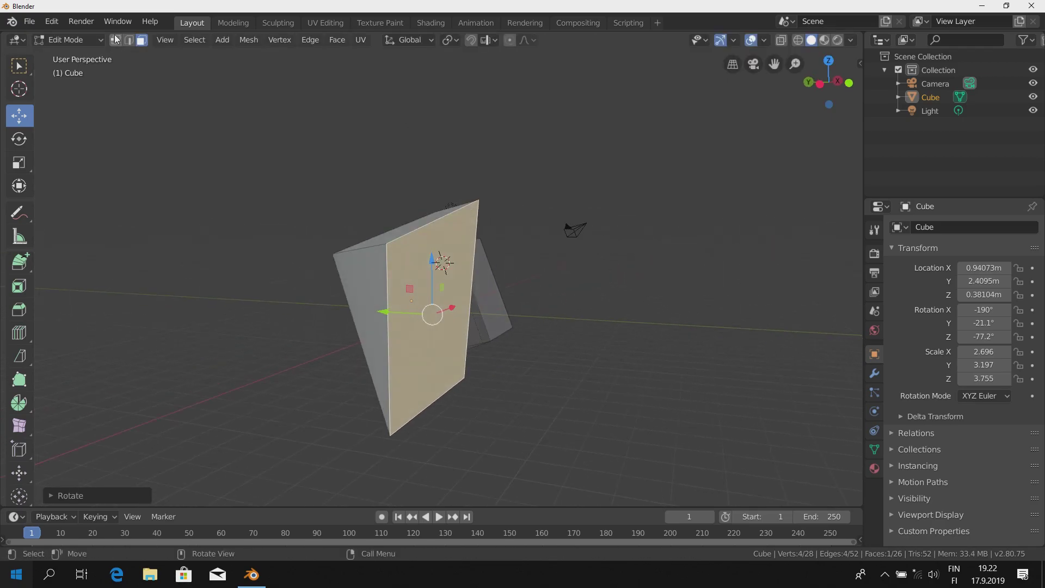
# Step: In vertex select mode, move the top and bottom-front vertices along Z
pyautogui.click(116, 39)
pyautogui.moveTo(436, 193); pyautogui.dragTo(504, 196, button='middle')
pyautogui.click(518, 137)
pyautogui.press('g')
pyautogui.press('z')
pyautogui.click(541, 234)
pyautogui.moveTo(541, 234); pyautogui.dragTo(484, 369, button='middle')
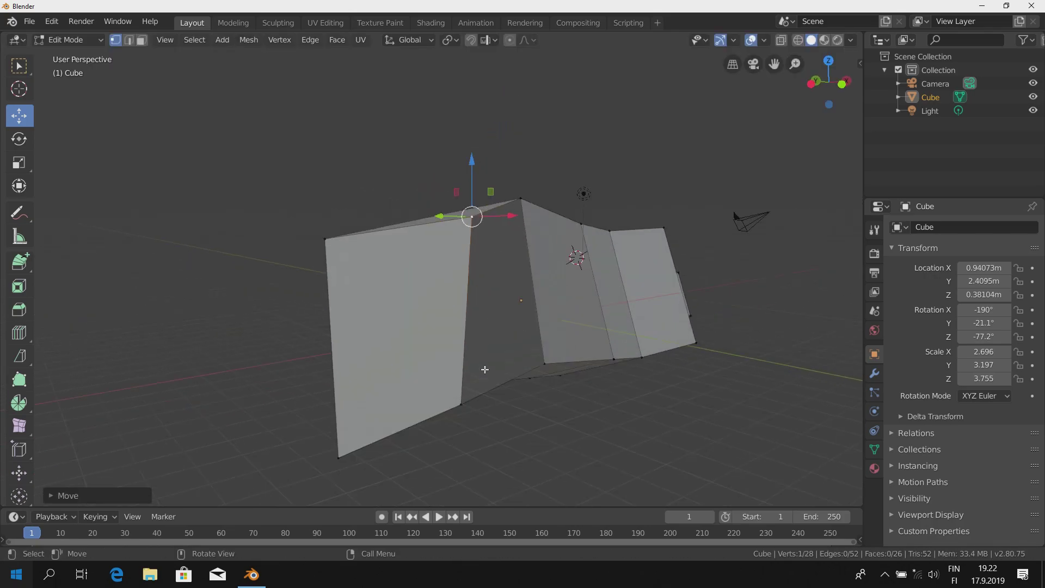
pyautogui.click(459, 404)
pyautogui.press('g')
pyautogui.press('z')
pyautogui.click(462, 400)
pyautogui.moveTo(463, 400)
pyautogui.mouseDown(button='middle')
pyautogui.moveTo(413, 387)
pyautogui.moveTo(480, 360)
pyautogui.mouseUp(button='middle')
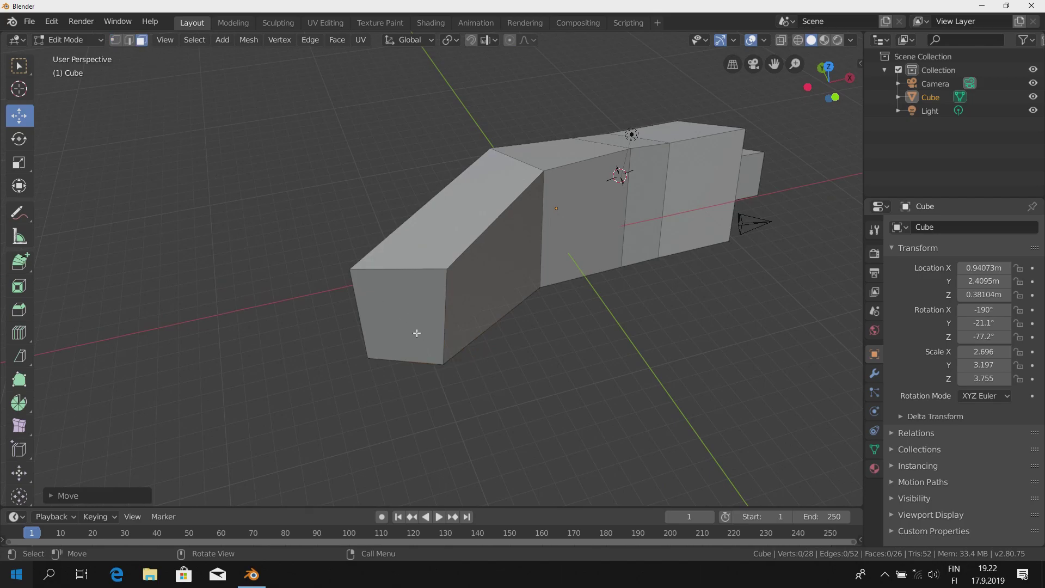
# Step: Extrude the end face into a new segment, narrow it along X, and rotate it about X
pyautogui.click(417, 332)
pyautogui.moveTo(417, 333)
pyautogui.mouseDown(button='middle')
pyautogui.moveTo(394, 378)
pyautogui.moveTo(518, 294)
pyautogui.mouseUp(button='middle')
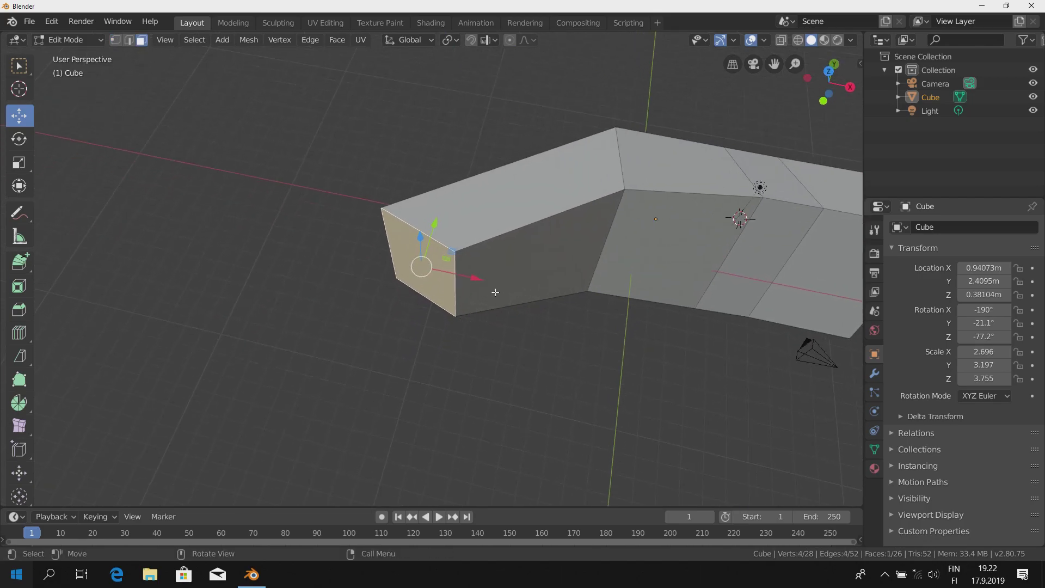
pyautogui.press('e')
pyautogui.click(453, 412)
pyautogui.moveTo(453, 412)
pyautogui.mouseDown(button='middle')
pyautogui.moveTo(525, 377)
pyautogui.moveTo(632, 386)
pyautogui.mouseUp(button='middle')
pyautogui.press('s')
pyautogui.press('x')
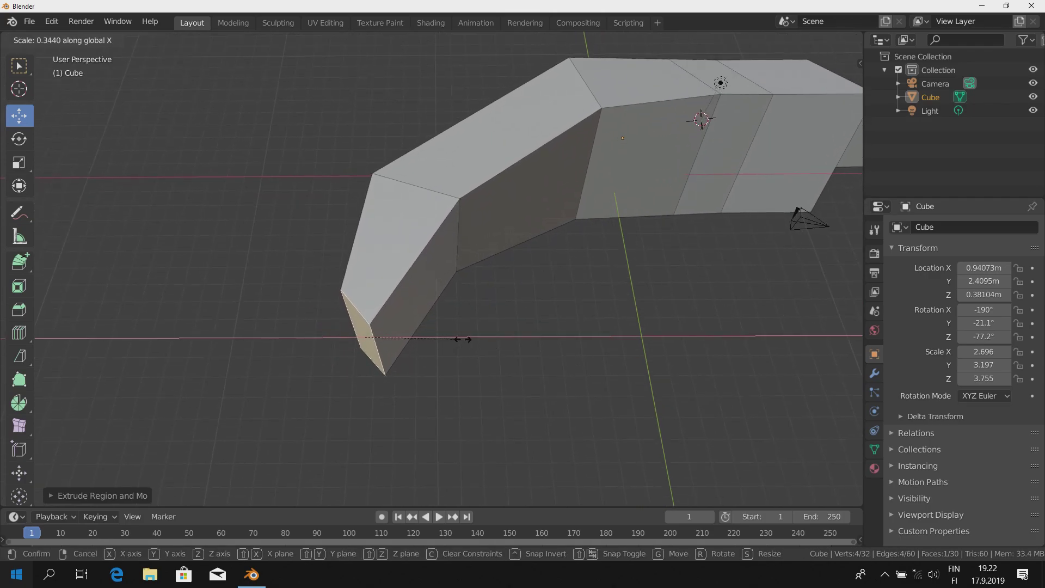
pyautogui.click(462, 339)
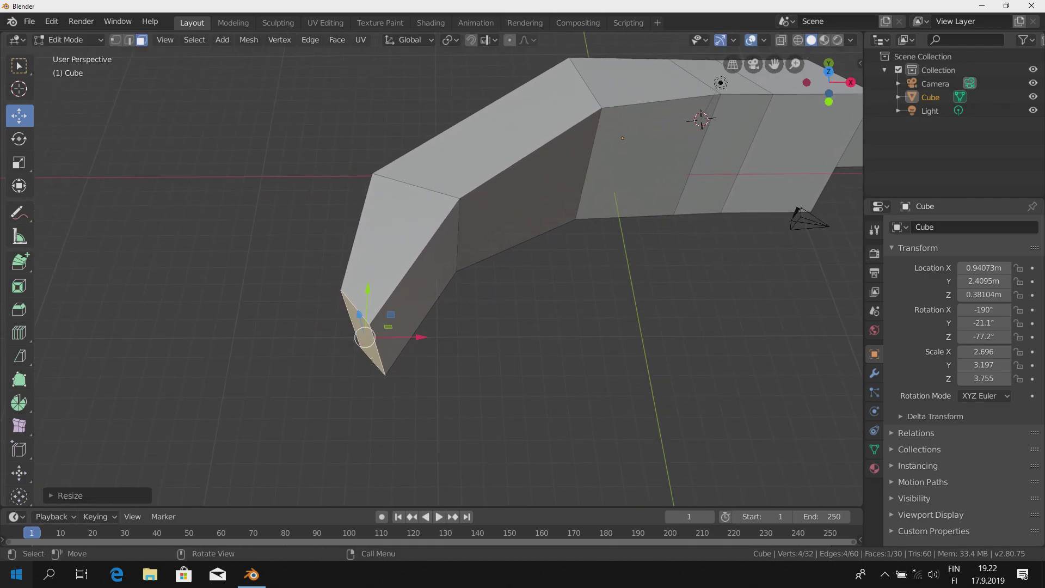
pyautogui.press('r')
pyautogui.press('x')
pyautogui.click(485, 226)
pyautogui.moveTo(443, 322)
pyautogui.mouseDown(button='middle')
pyautogui.moveTo(513, 335)
pyautogui.moveTo(443, 346)
pyautogui.moveTo(485, 333)
pyautogui.mouseUp(button='middle')
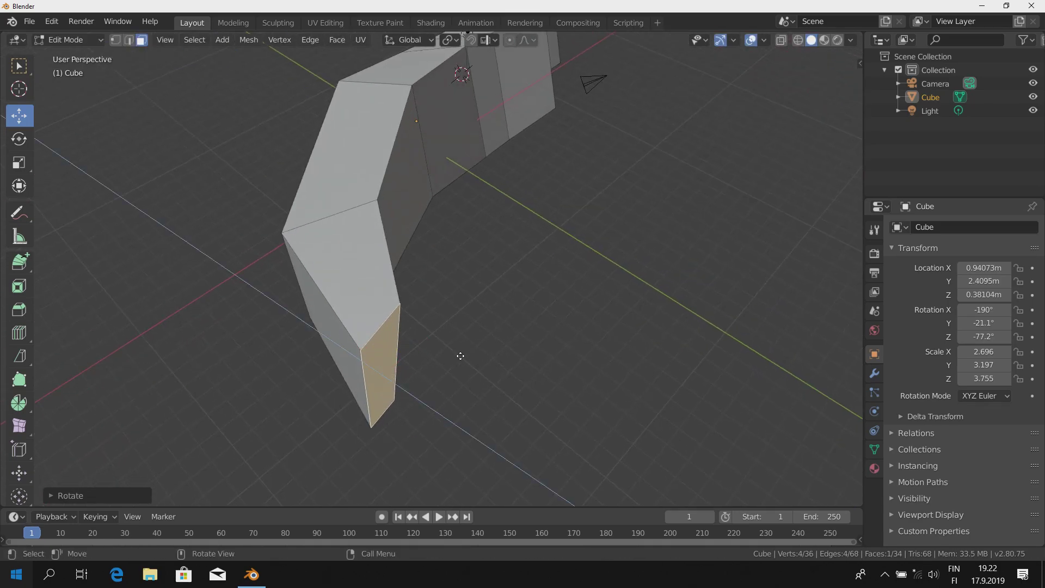
# Step: Extrude another segment and flatten its end face along X into a thin tapered tip
pyautogui.press('e')
pyautogui.click(578, 390)
pyautogui.moveTo(579, 390); pyautogui.dragTo(554, 315, button='middle')
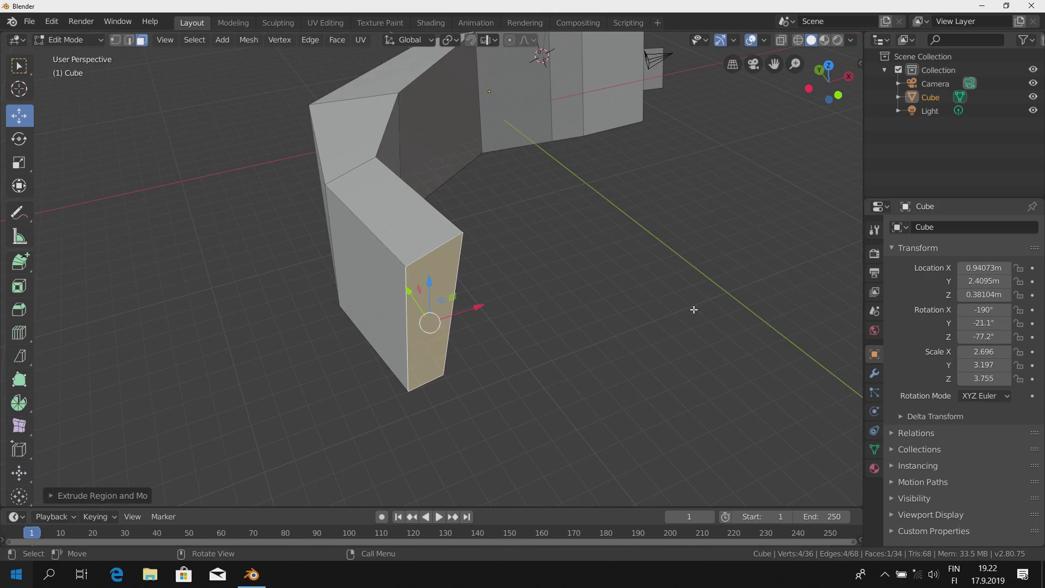
pyautogui.press('s')
pyautogui.press('x')
pyautogui.click(506, 299)
pyautogui.moveTo(506, 299)
pyautogui.mouseDown(button='middle')
pyautogui.moveTo(515, 373)
pyautogui.moveTo(466, 387)
pyautogui.moveTo(553, 409)
pyautogui.mouseUp(button='middle')
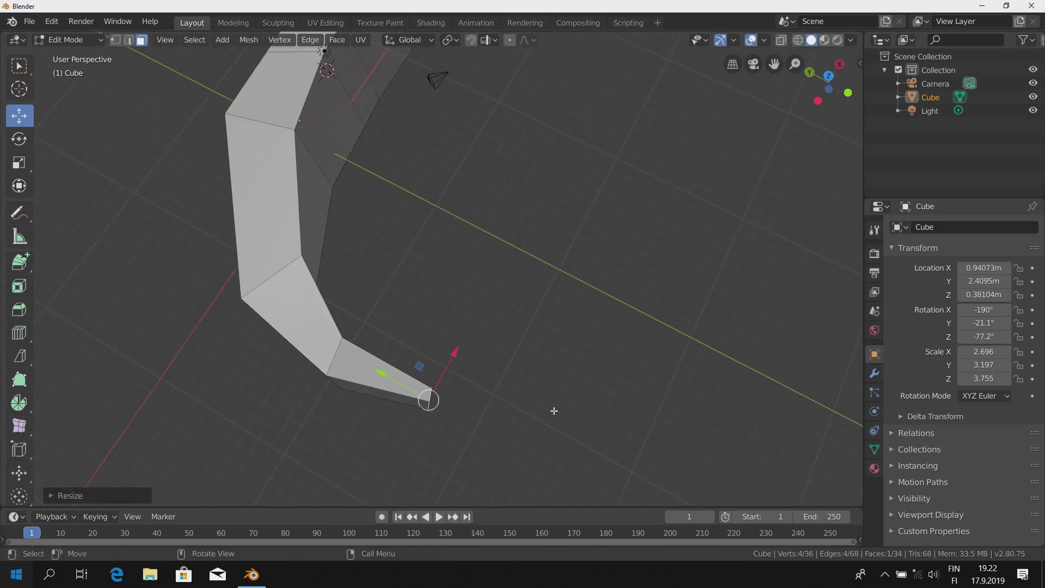
# Step: Rotate the end face about Z, extrude a new segment, rotate it and shift it along Y
pyautogui.press('r')
pyautogui.press('z')
pyautogui.click(508, 328)
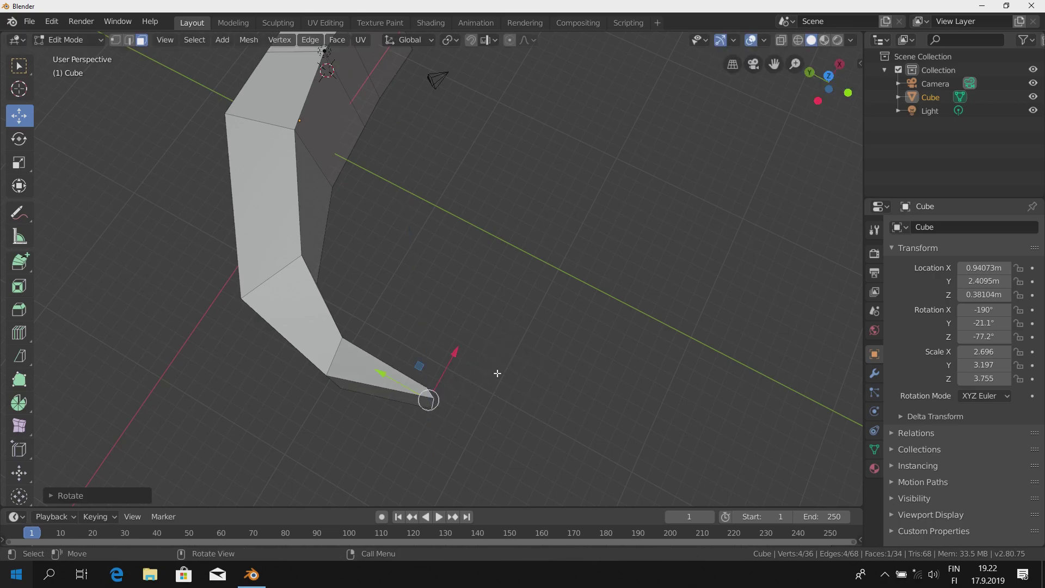
pyautogui.press('e')
pyautogui.click(536, 322)
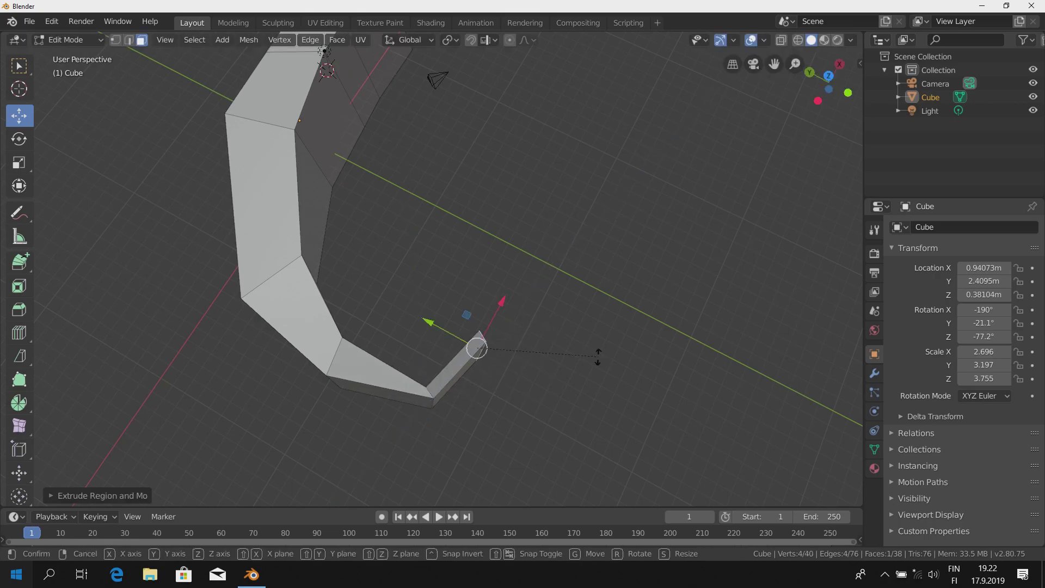
pyautogui.press('r')
pyautogui.press('z')
pyautogui.click(511, 228)
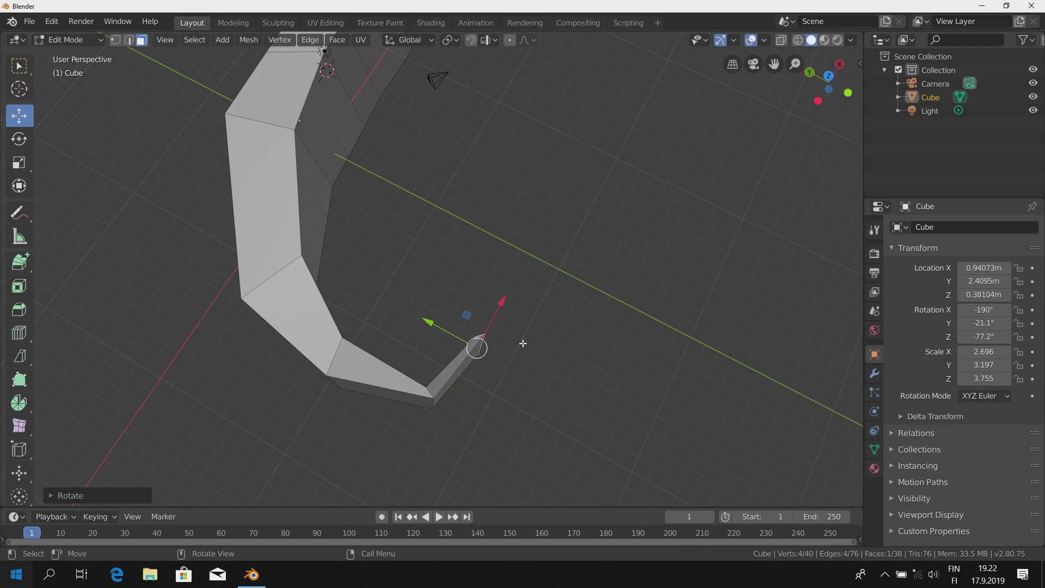
pyautogui.moveTo(432, 324); pyautogui.dragTo(515, 335)
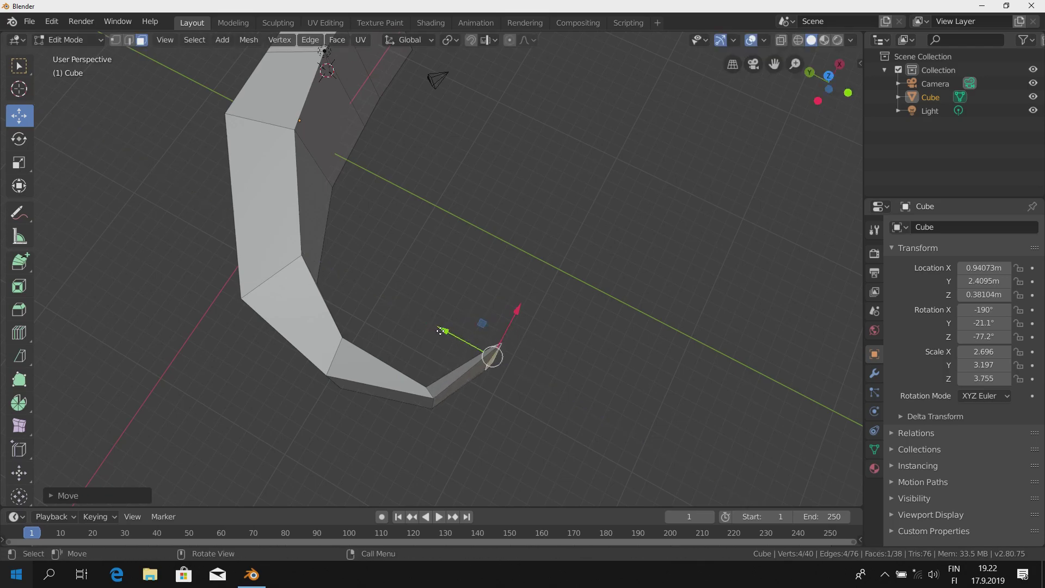
# Step: Extrude another arm segment from the end face and rotate it slightly
pyautogui.press('e')
pyautogui.press('Escape')
pyautogui.press('e')
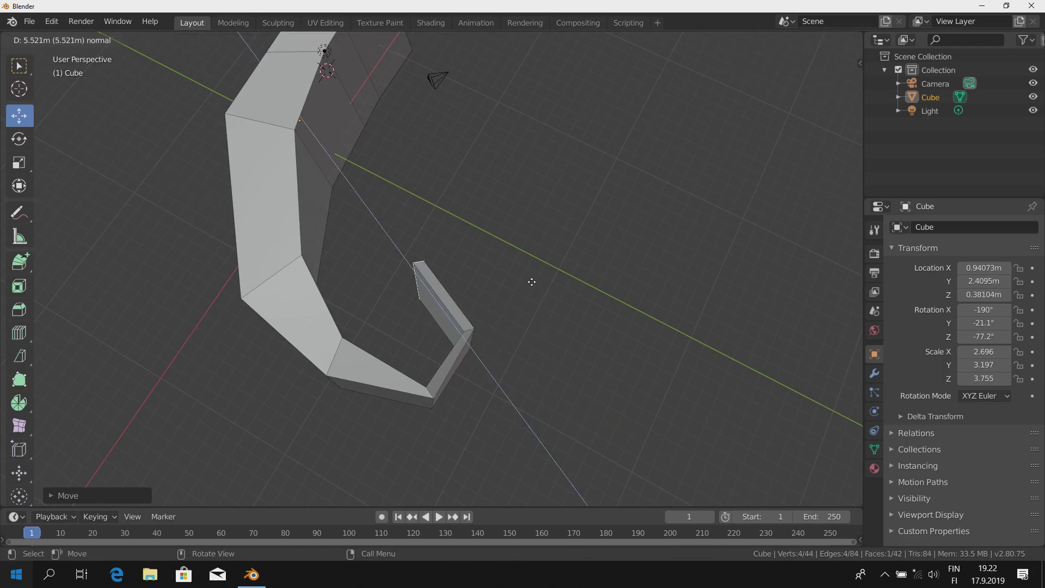
pyautogui.click(540, 287)
pyautogui.press('r')
pyautogui.click(474, 205)
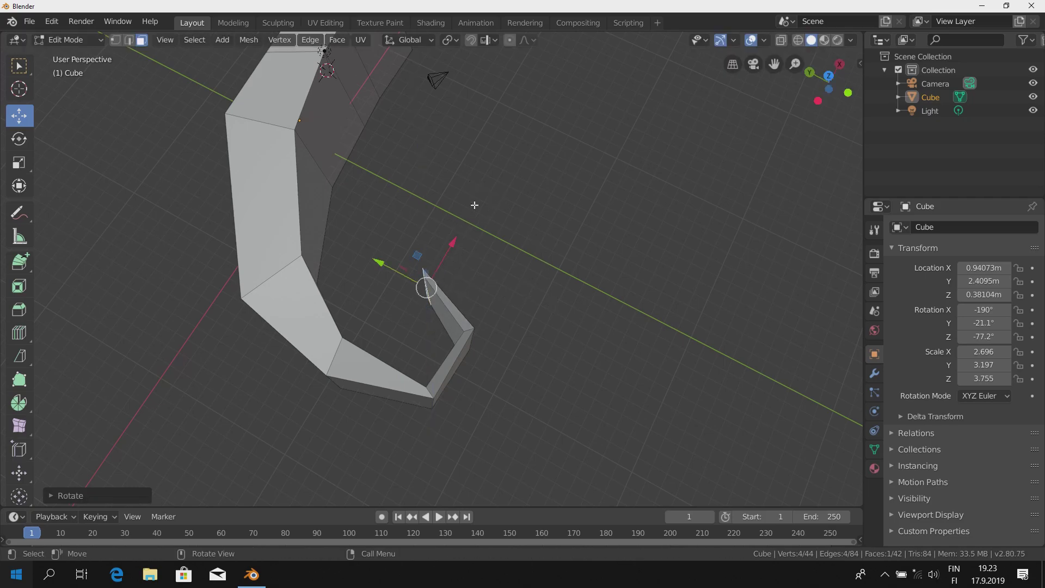
# Step: Extrude a final segment, rotate it and shift it along X, then return to Object Mode
pyautogui.press('e')
pyautogui.press('Escape')
pyautogui.press('e')
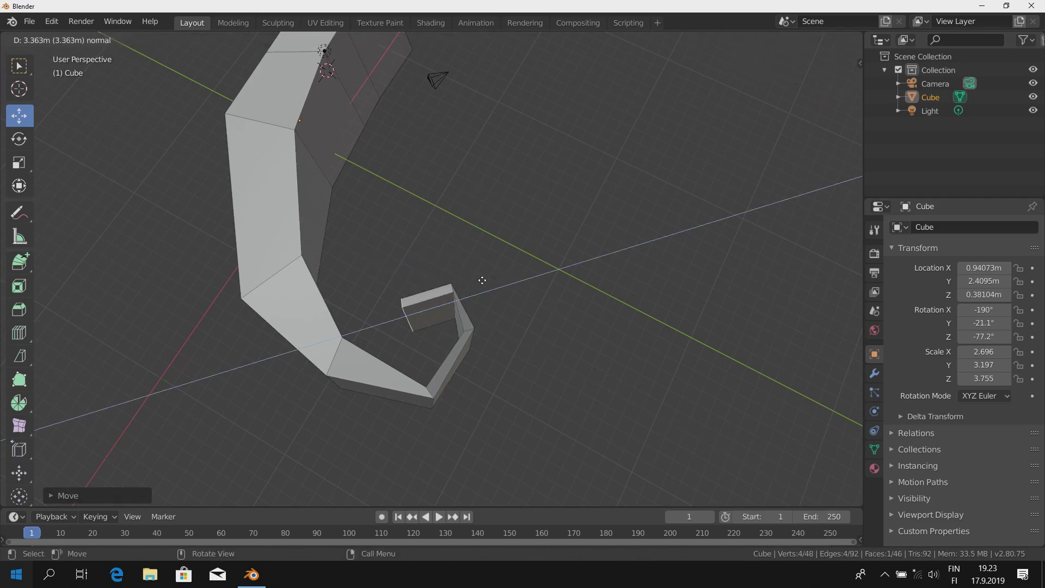
pyautogui.press('Escape')
pyautogui.press('r')
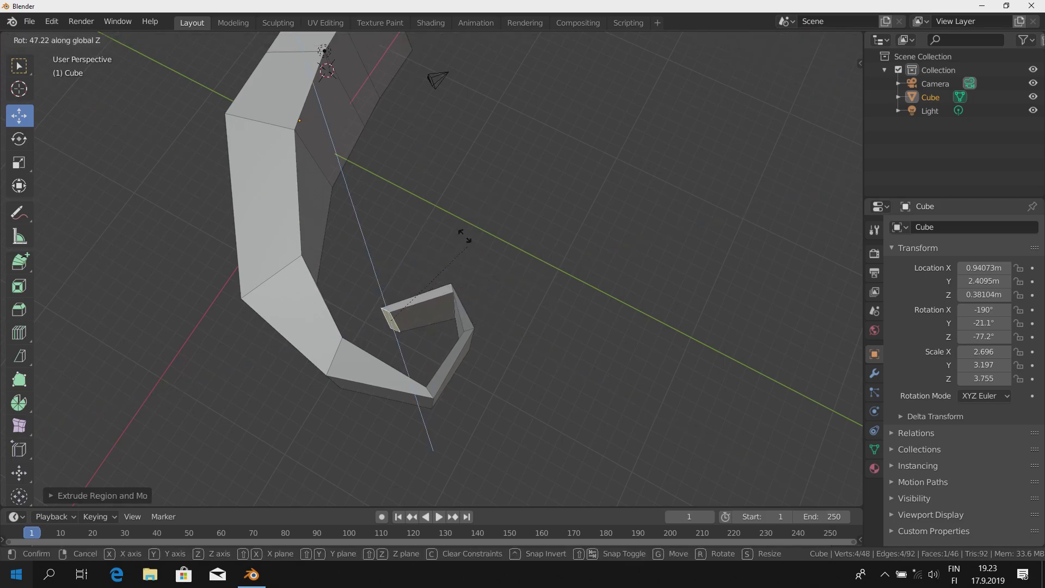
pyautogui.click(460, 235)
pyautogui.moveTo(417, 279); pyautogui.dragTo(434, 251)
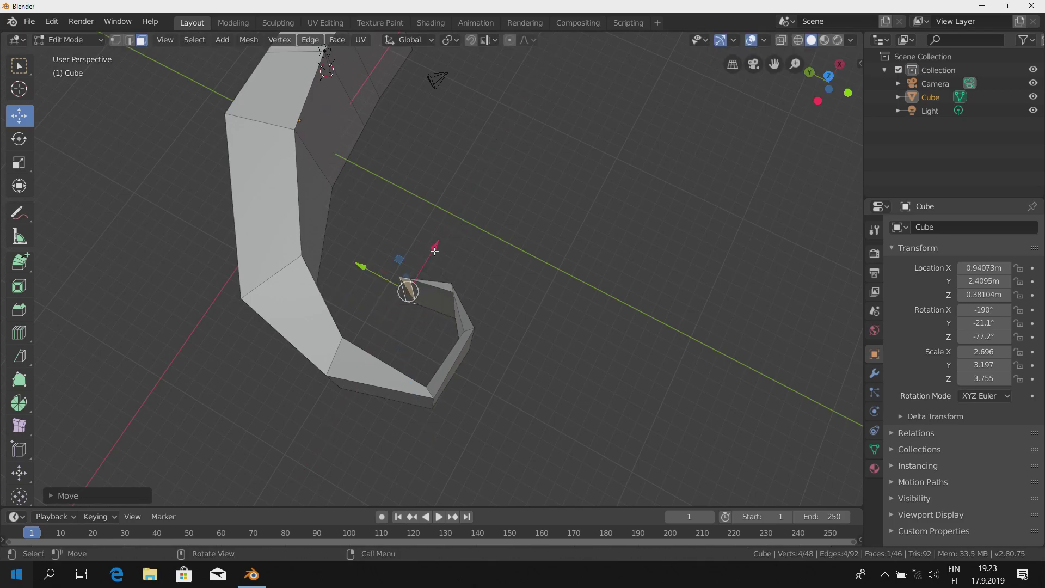
pyautogui.moveTo(475, 265)
pyautogui.mouseDown(button='middle')
pyautogui.moveTo(406, 292)
pyautogui.moveTo(476, 293)
pyautogui.moveTo(471, 311)
pyautogui.moveTo(440, 273)
pyautogui.moveTo(576, 286)
pyautogui.moveTo(526, 354)
pyautogui.moveTo(499, 269)
pyautogui.moveTo(467, 306)
pyautogui.moveTo(481, 321)
pyautogui.moveTo(483, 312)
pyautogui.mouseUp(button='middle')
pyautogui.press('Tab')
pyautogui.moveTo(394, 269)
pyautogui.mouseDown(button='middle')
pyautogui.moveTo(501, 286)
pyautogui.moveTo(440, 303)
pyautogui.moveTo(544, 378)
pyautogui.moveTo(523, 328)
pyautogui.moveTo(394, 302)
pyautogui.moveTo(438, 306)
pyautogui.moveTo(514, 345)
pyautogui.moveTo(466, 338)
pyautogui.moveTo(573, 378)
pyautogui.moveTo(538, 365)
pyautogui.moveTo(558, 364)
pyautogui.moveTo(512, 321)
pyautogui.mouseUp(button='middle')
# Step: Re-enter Edit Mode on the hooked mesh and bring up the Extrude tool's variant flyout
pyautogui.rightClick(538, 364)
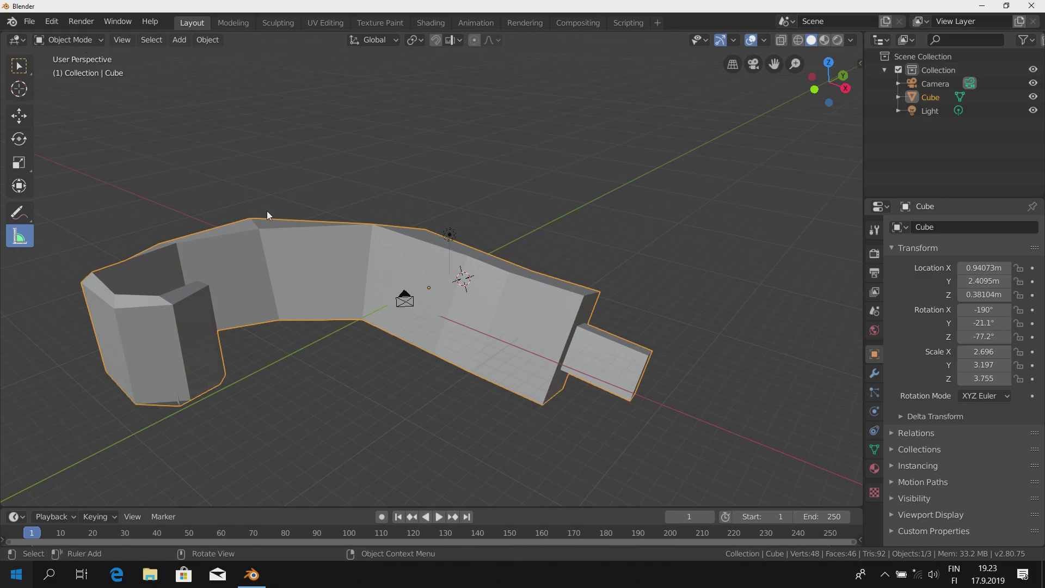
pyautogui.press('Tab')
pyautogui.press('Tab')
pyautogui.press('Tab')
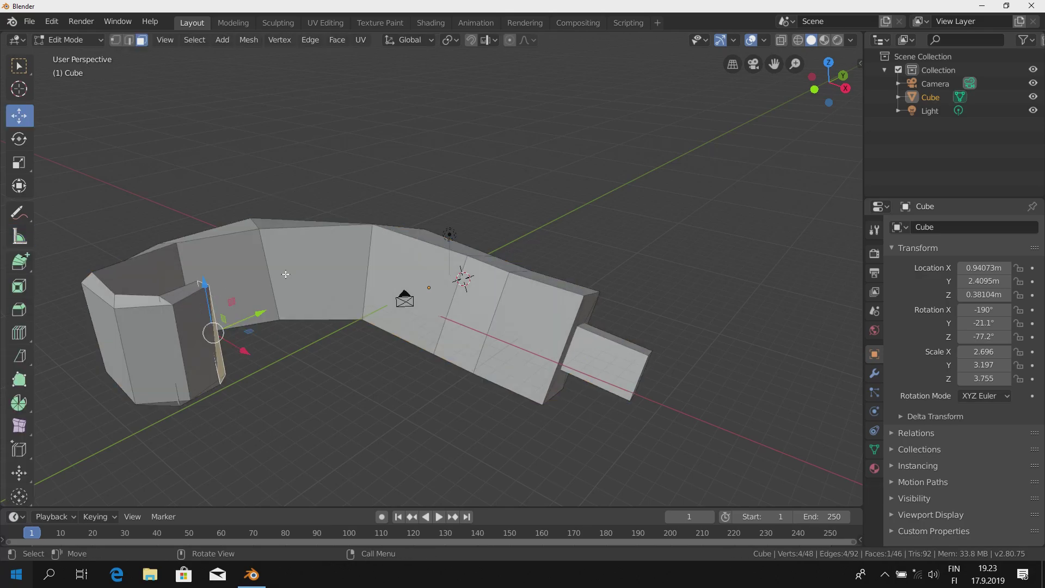
pyautogui.moveTo(522, 320); pyautogui.dragTo(481, 324, button='middle')
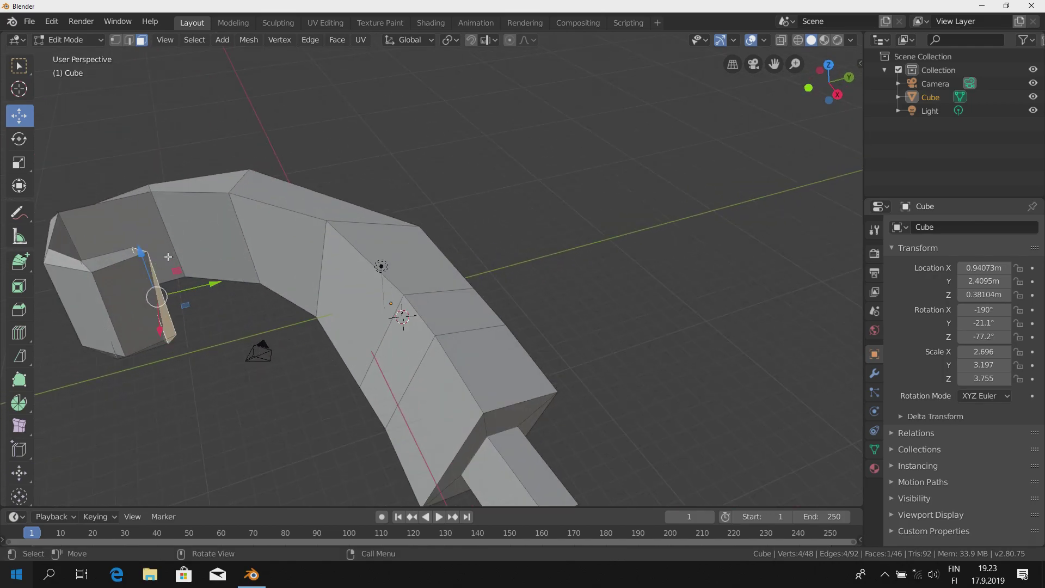
pyautogui.click(22, 268)
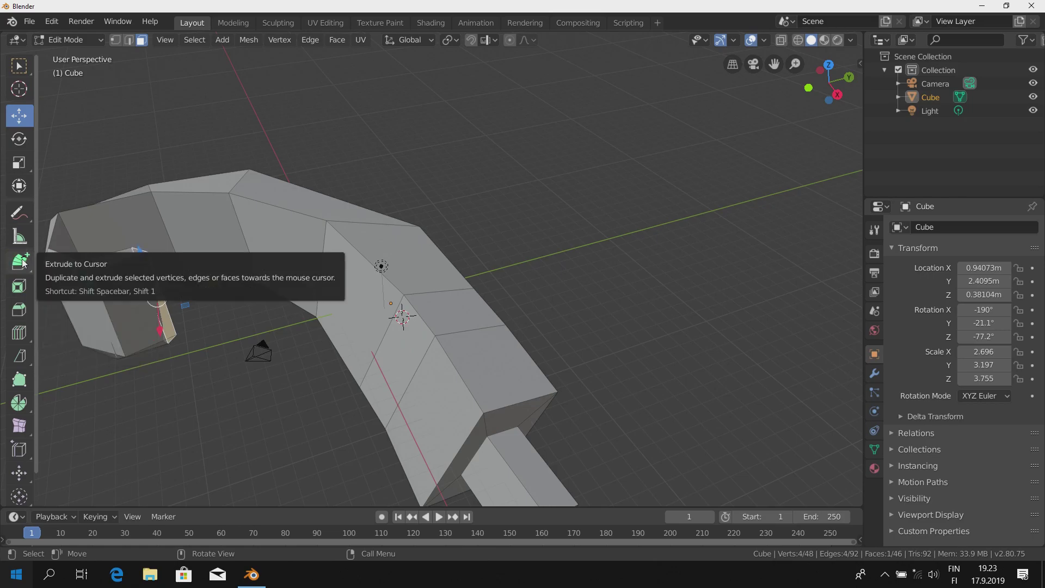
pyautogui.click(22, 262)
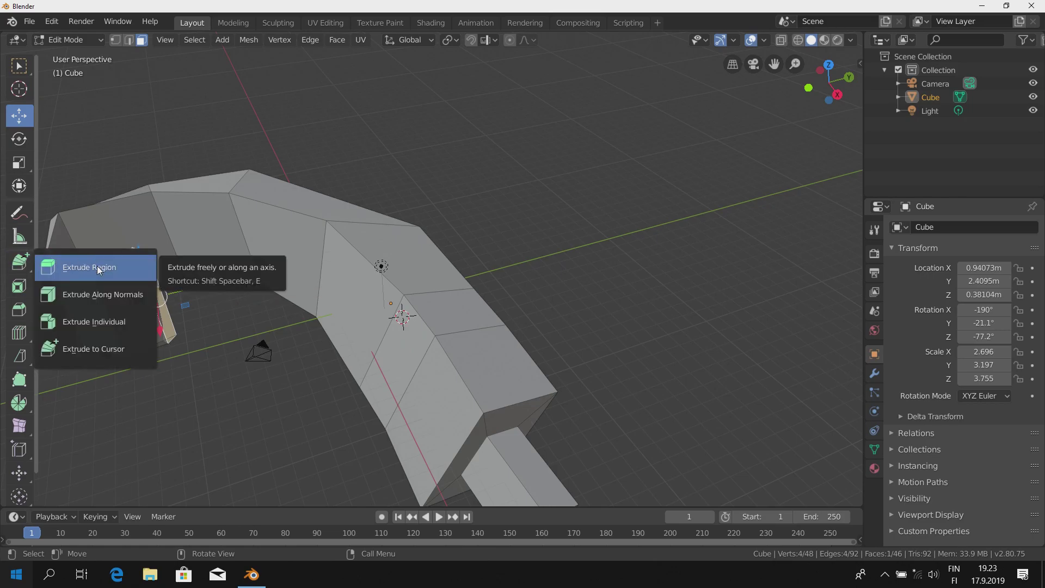
# Step: Use Extrude Region to pull the straight end's top face upward into a tall column
pyautogui.click(97, 267)
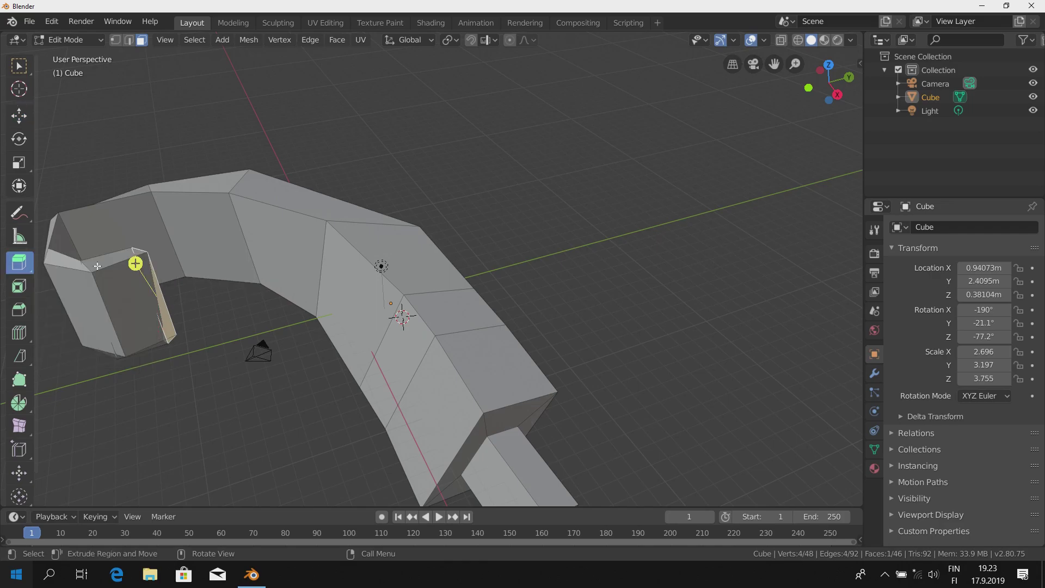
pyautogui.click(471, 356)
pyautogui.moveTo(585, 329)
pyautogui.mouseDown(button='middle')
pyautogui.moveTo(525, 300)
pyautogui.moveTo(497, 303)
pyautogui.mouseUp(button='middle')
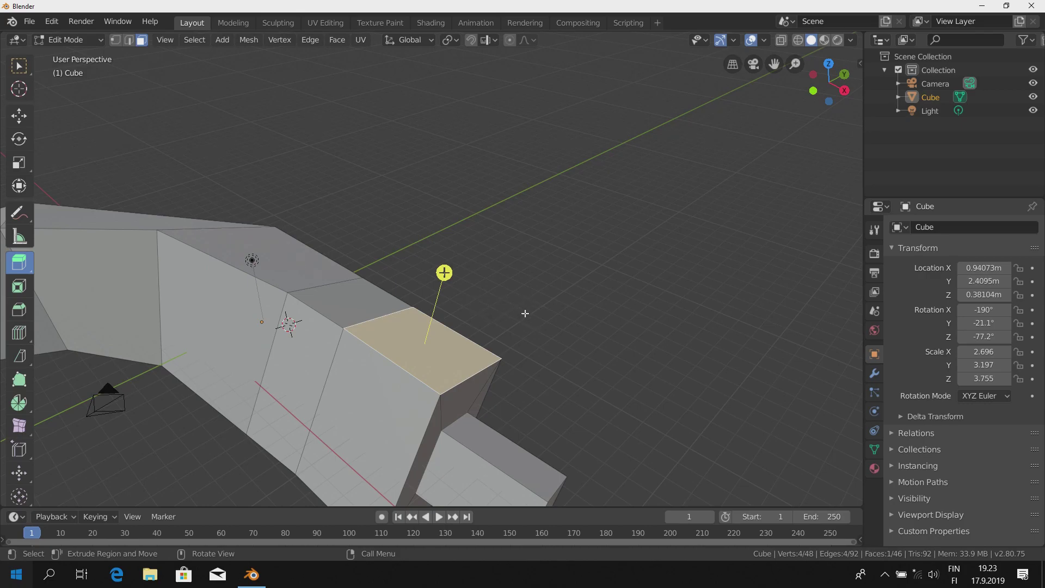
pyautogui.moveTo(525, 314)
pyautogui.mouseDown(button='middle')
pyautogui.moveTo(502, 322)
pyautogui.moveTo(430, 310)
pyautogui.moveTo(439, 327)
pyautogui.mouseUp(button='middle')
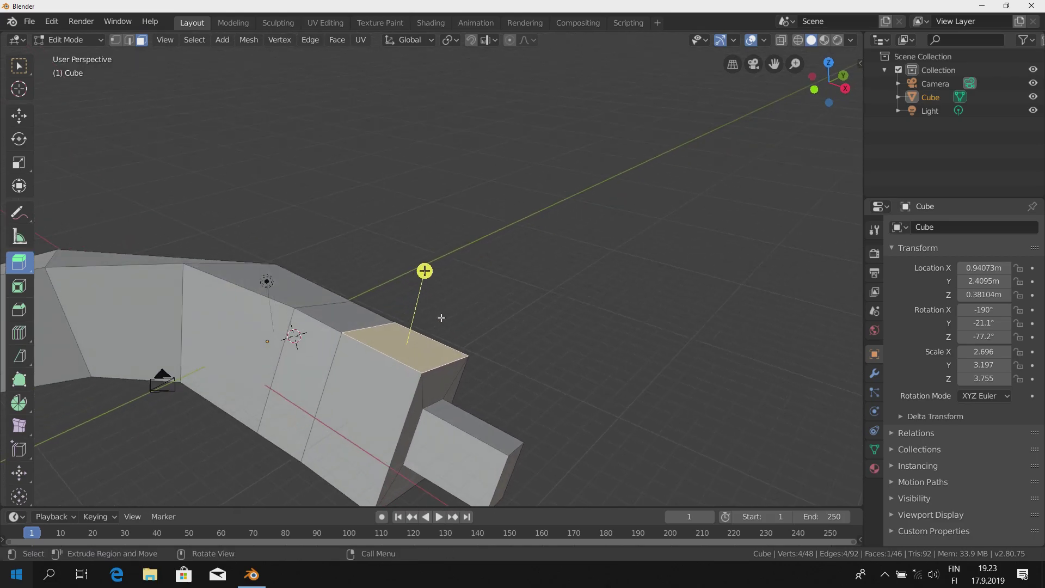
pyautogui.moveTo(425, 268)
pyautogui.mouseDown()
pyautogui.moveTo(504, 154)
pyautogui.moveTo(507, 198)
pyautogui.mouseUp()
pyautogui.moveTo(506, 198)
pyautogui.keyDown('shift'); pyautogui.mouseDown(button='middle')
pyautogui.moveTo(441, 288)
pyautogui.moveTo(420, 299)
pyautogui.moveTo(390, 289)
pyautogui.moveTo(608, 214)
pyautogui.moveTo(498, 296)
pyautogui.mouseUp(button='middle'); pyautogui.keyUp('shift')
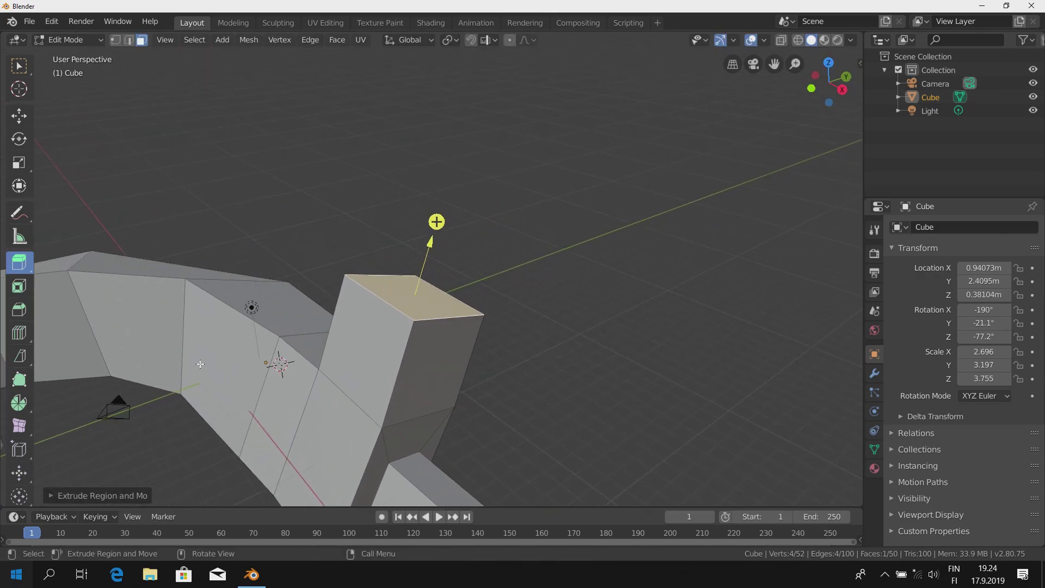
pyautogui.click(19, 262)
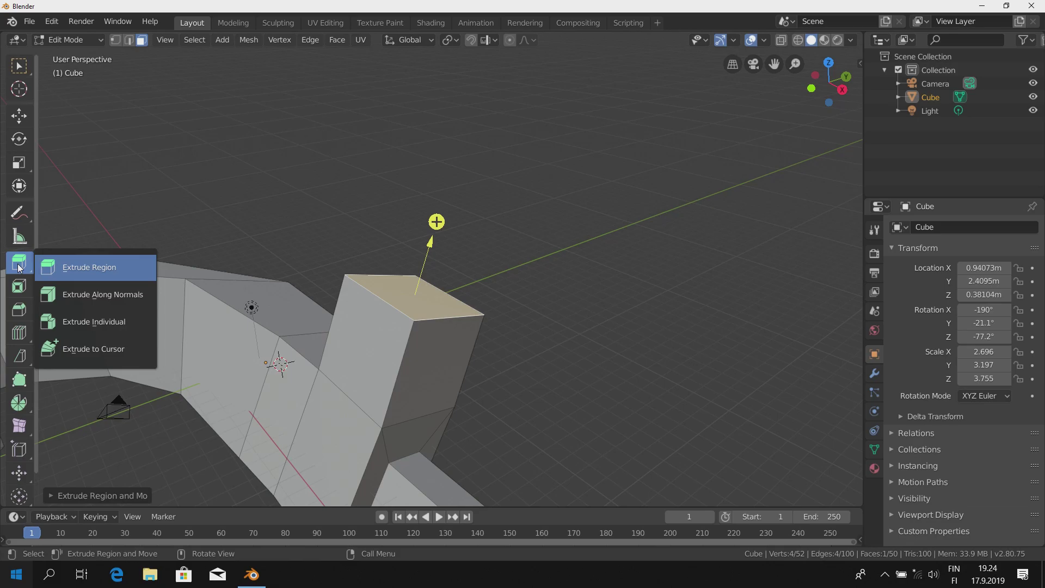
# Step: Extrude a side face of the new column outward along its normal
pyautogui.click(106, 297)
pyautogui.click(408, 346)
pyautogui.moveTo(408, 346)
pyautogui.mouseDown(button='middle')
pyautogui.moveTo(450, 341)
pyautogui.moveTo(394, 346)
pyautogui.mouseUp(button='middle')
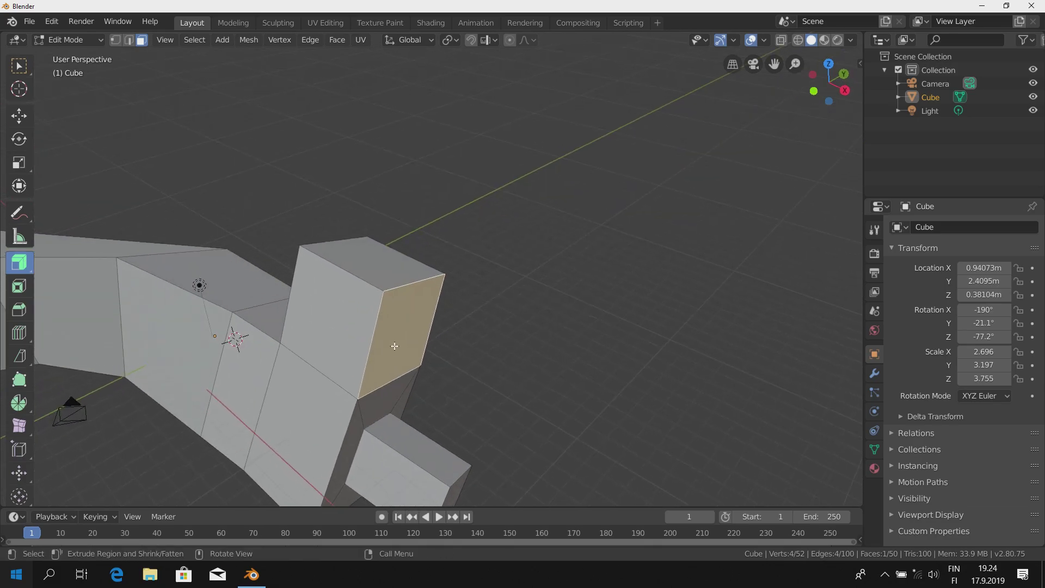
pyautogui.moveTo(395, 346); pyautogui.dragTo(398, 331)
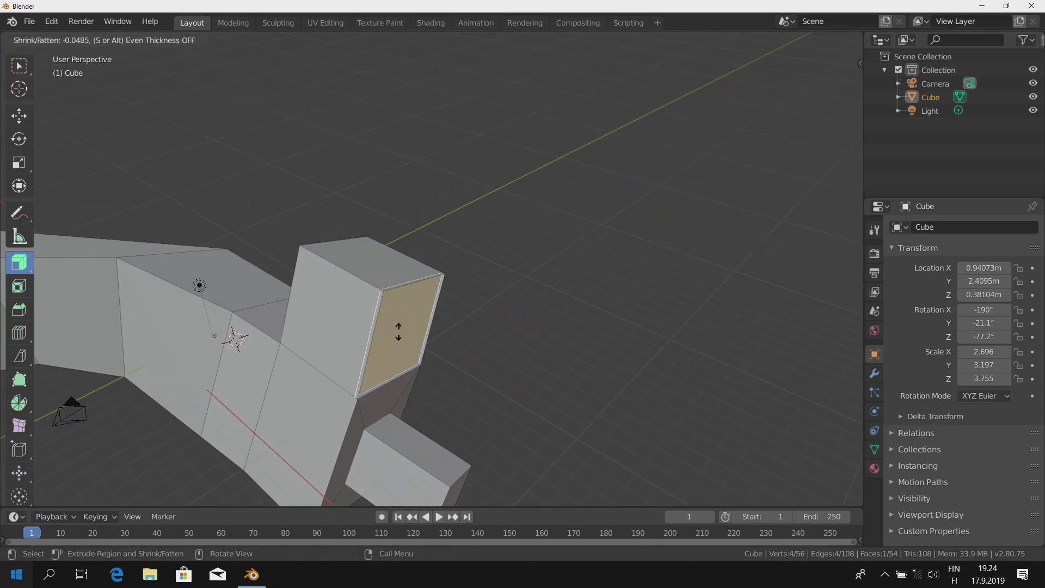
pyautogui.moveTo(399, 331); pyautogui.dragTo(435, 325)
pyautogui.moveTo(435, 325)
pyautogui.mouseDown(button='middle')
pyautogui.moveTo(452, 278)
pyautogui.moveTo(463, 324)
pyautogui.moveTo(511, 299)
pyautogui.moveTo(489, 356)
pyautogui.moveTo(560, 304)
pyautogui.moveTo(490, 233)
pyautogui.moveTo(541, 257)
pyautogui.moveTo(477, 268)
pyautogui.moveTo(593, 296)
pyautogui.moveTo(575, 338)
pyautogui.moveTo(627, 369)
pyautogui.mouseUp(button='middle')
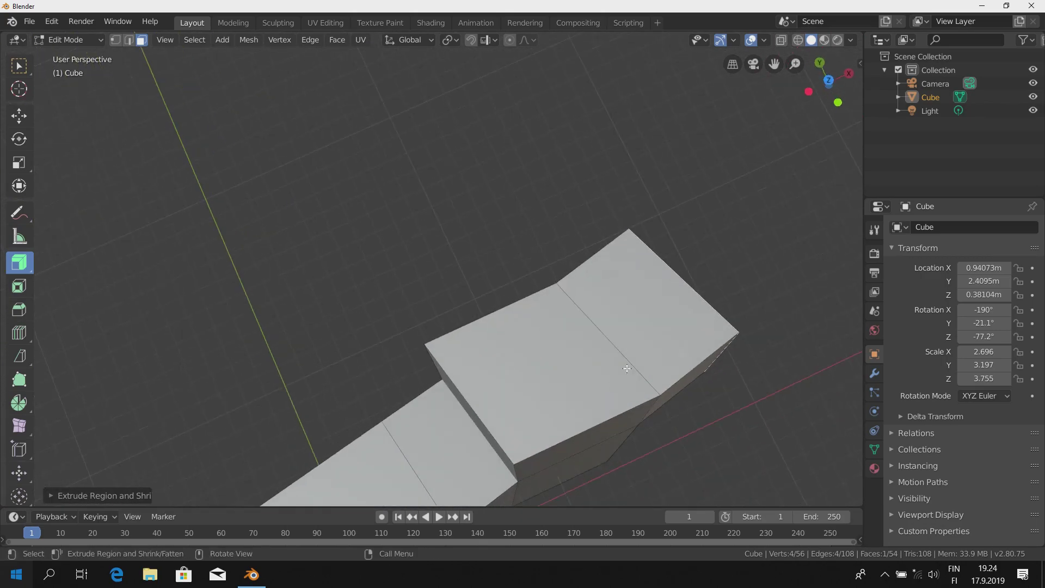
pyautogui.click(22, 271)
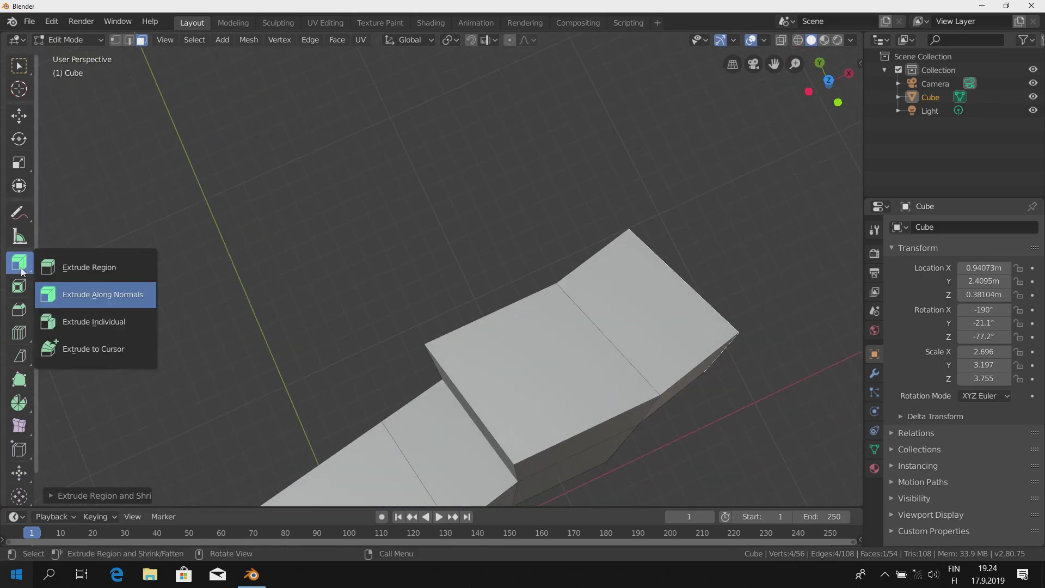
# Step: Extrude the side face and the top face individually into two separate box prongs
pyautogui.click(83, 322)
pyautogui.moveTo(420, 315)
pyautogui.mouseDown(button='middle')
pyautogui.moveTo(357, 256)
pyautogui.moveTo(334, 311)
pyautogui.mouseUp(button='middle')
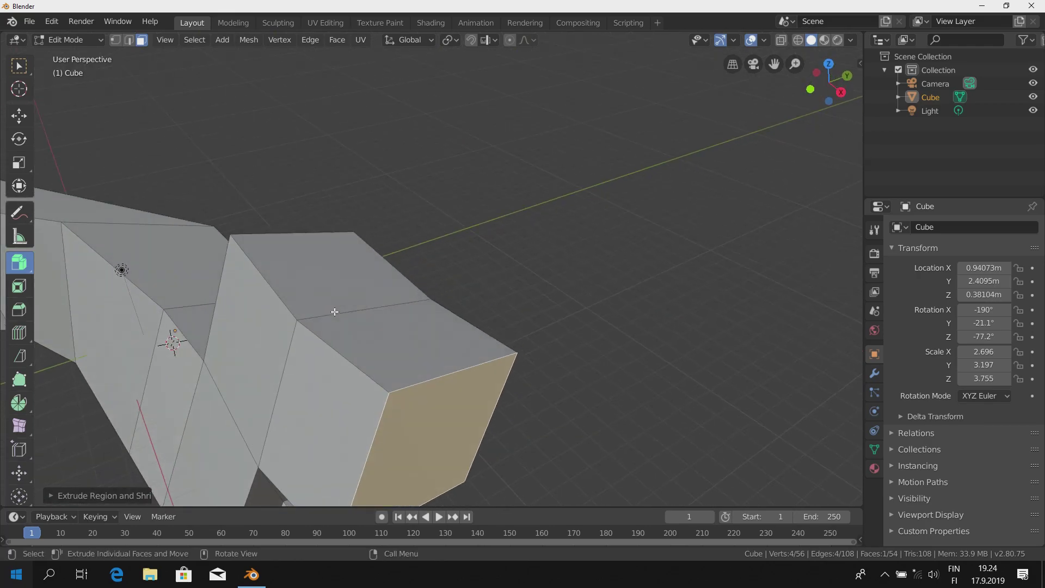
pyautogui.keyDown('shift'); pyautogui.click(325, 272); pyautogui.keyUp('shift')
pyautogui.moveTo(443, 362); pyautogui.dragTo(453, 383, button='middle')
pyautogui.moveTo(433, 361)
pyautogui.mouseDown()
pyautogui.moveTo(488, 380)
pyautogui.moveTo(478, 375)
pyautogui.mouseUp()
pyautogui.moveTo(483, 350)
pyautogui.mouseDown(button='middle')
pyautogui.moveTo(417, 384)
pyautogui.moveTo(444, 363)
pyautogui.mouseUp(button='middle')
# Step: Extrude a side face and the tall box's upper face together as one region
pyautogui.click(488, 362)
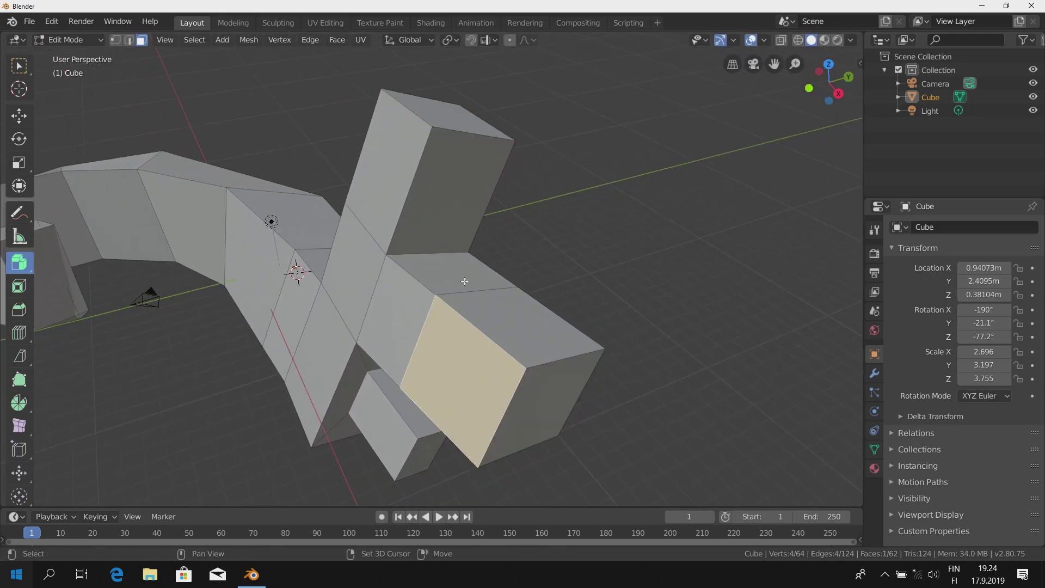
pyautogui.keyDown('shift'); pyautogui.click(432, 196); pyautogui.keyUp('shift')
pyautogui.moveTo(29, 263); pyautogui.dragTo(106, 271)
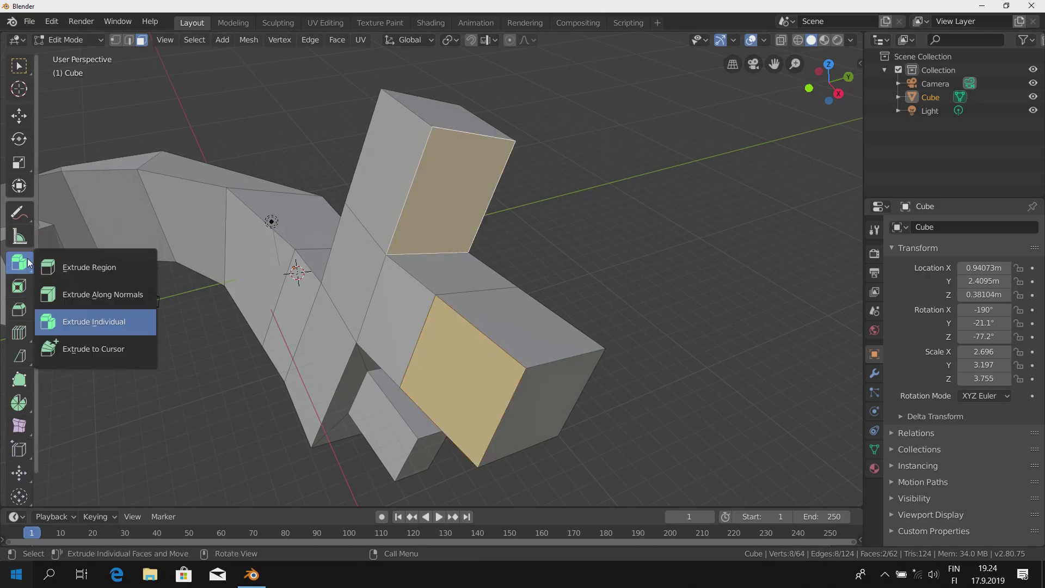
pyautogui.moveTo(441, 315)
pyautogui.mouseDown()
pyautogui.moveTo(405, 393)
pyautogui.moveTo(411, 345)
pyautogui.mouseUp()
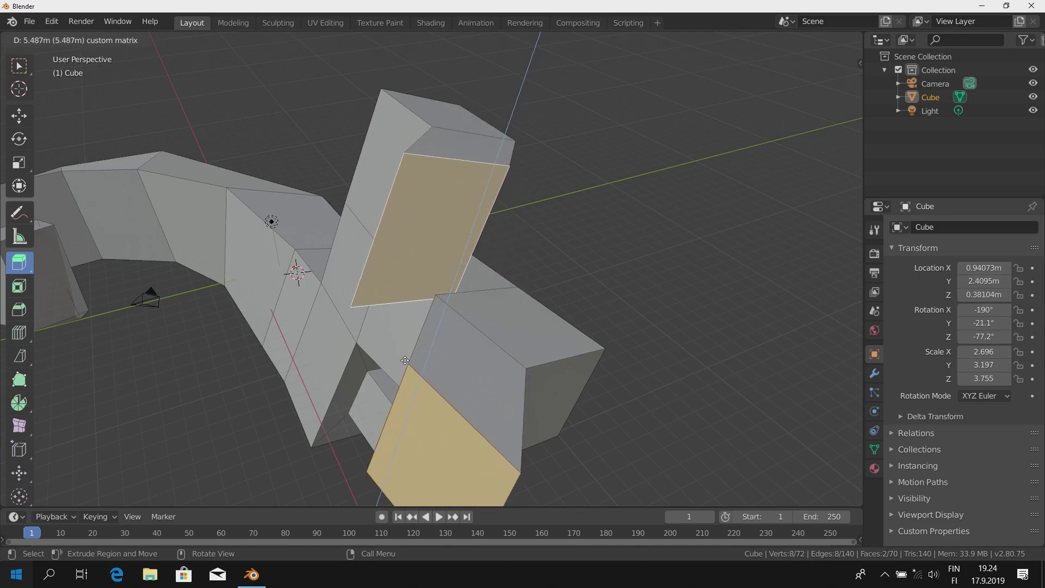
pyautogui.moveTo(411, 345); pyautogui.dragTo(413, 349)
pyautogui.moveTo(413, 348)
pyautogui.mouseDown(button='middle')
pyautogui.moveTo(475, 348)
pyautogui.moveTo(475, 376)
pyautogui.mouseUp(button='middle')
pyautogui.click(475, 377)
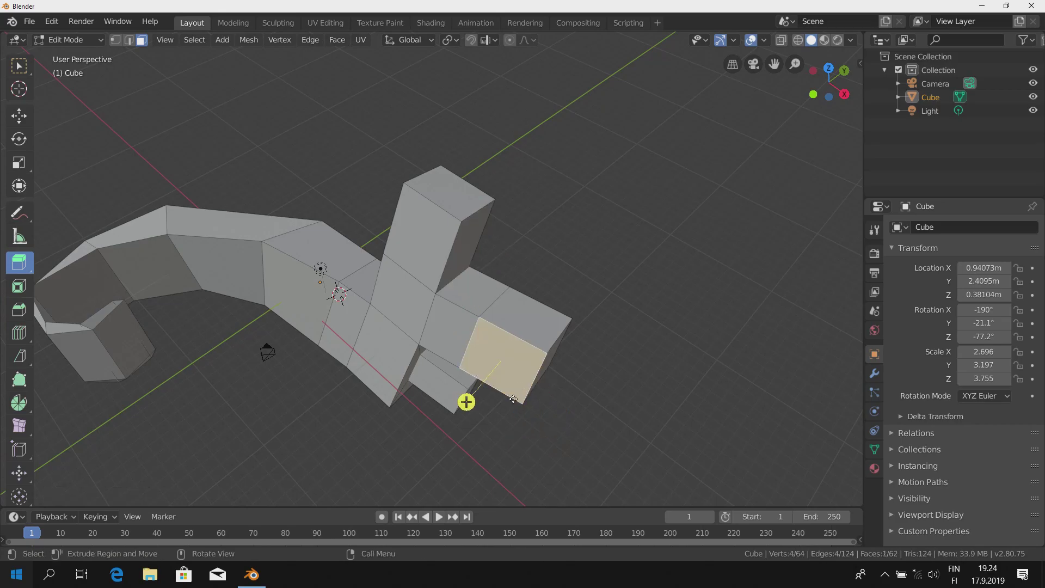
pyautogui.click(11, 269)
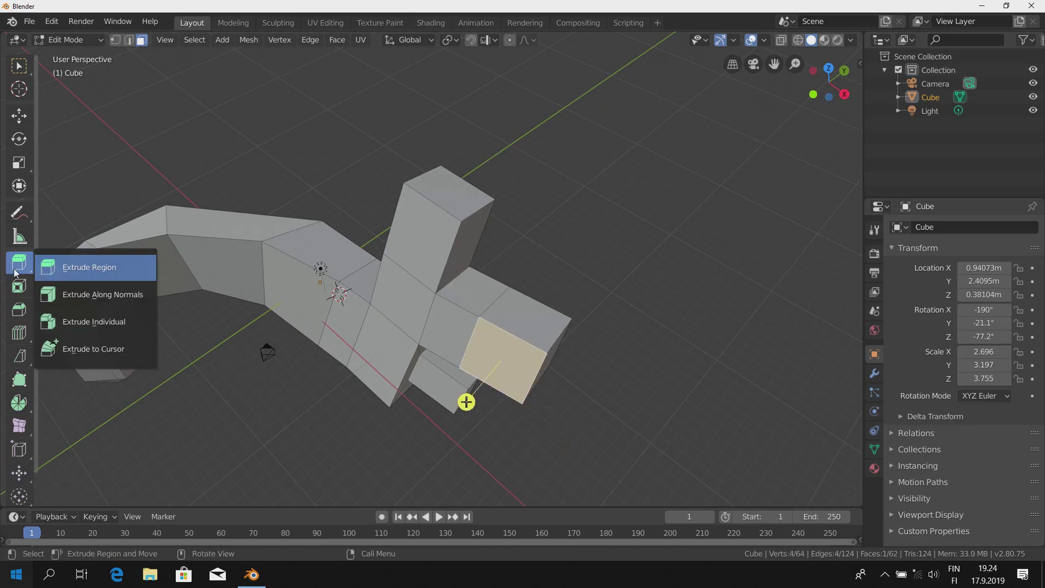
# Step: Use Extrude to Cursor to grow a chain of box segments across the view
pyautogui.click(100, 352)
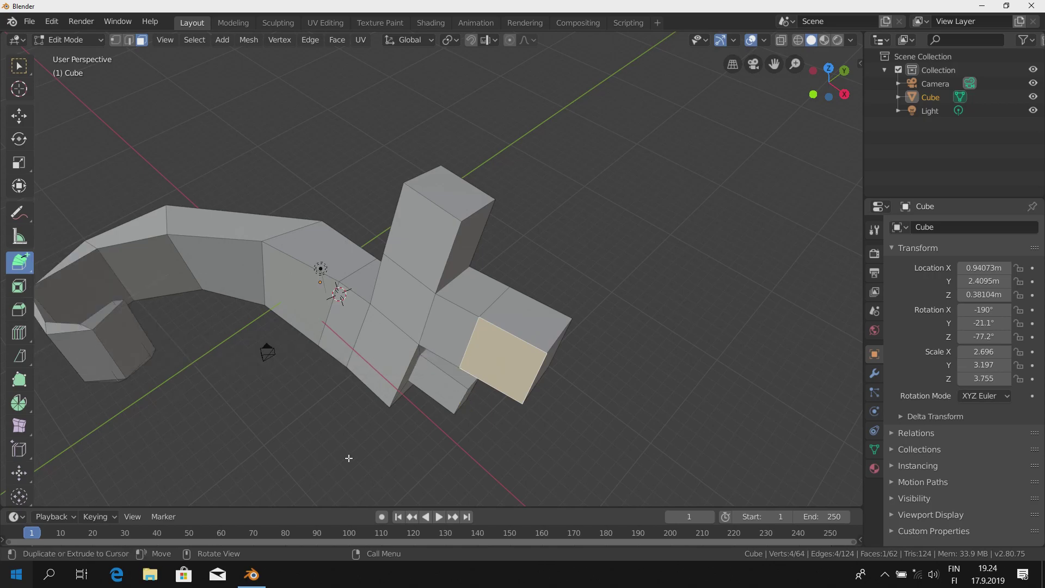
pyautogui.moveTo(495, 380); pyautogui.dragTo(333, 352, button='middle')
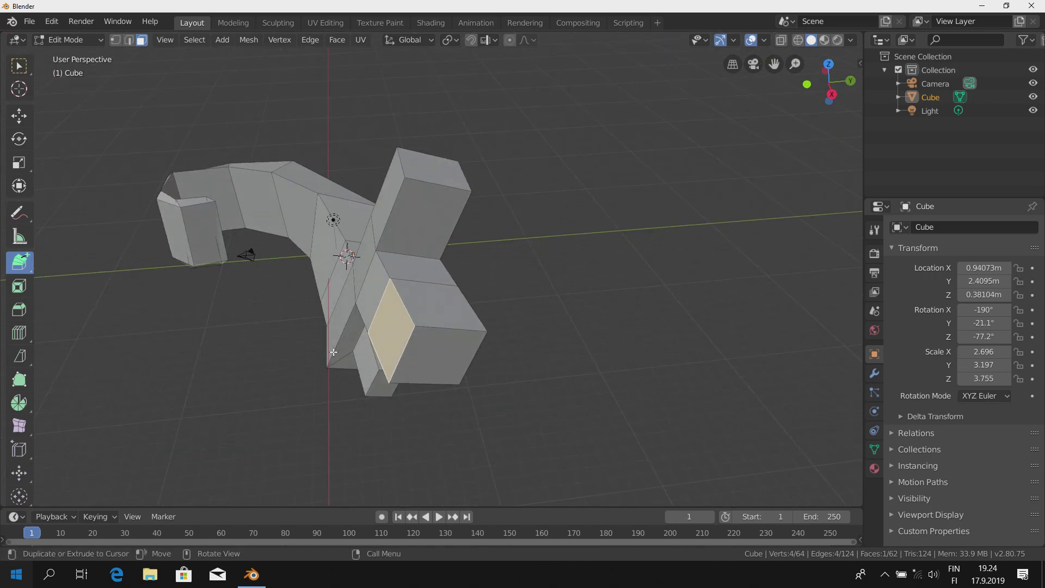
pyautogui.click(165, 352)
pyautogui.moveTo(157, 386); pyautogui.dragTo(636, 312, button='middle')
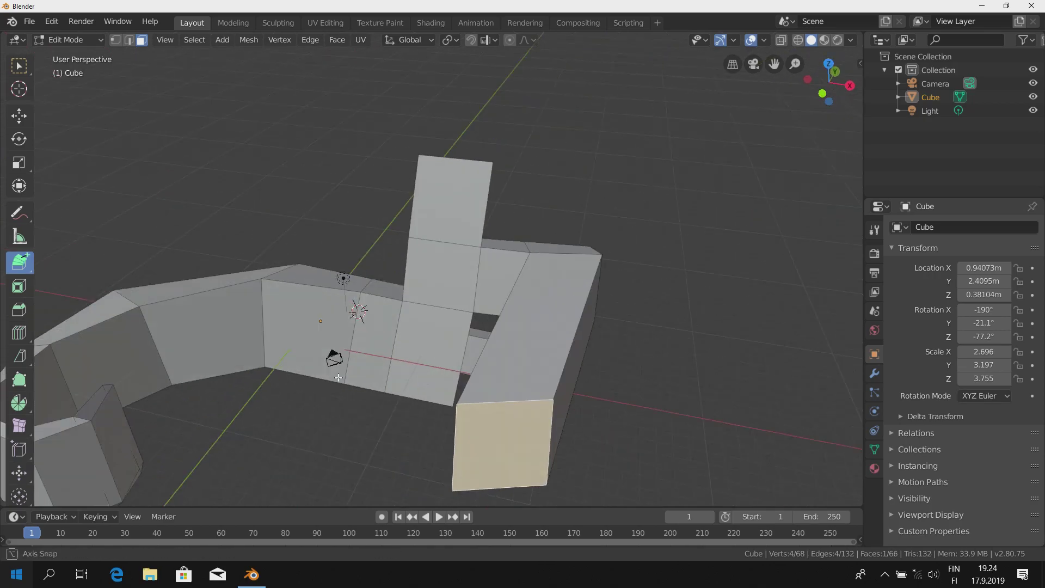
pyautogui.click(636, 312)
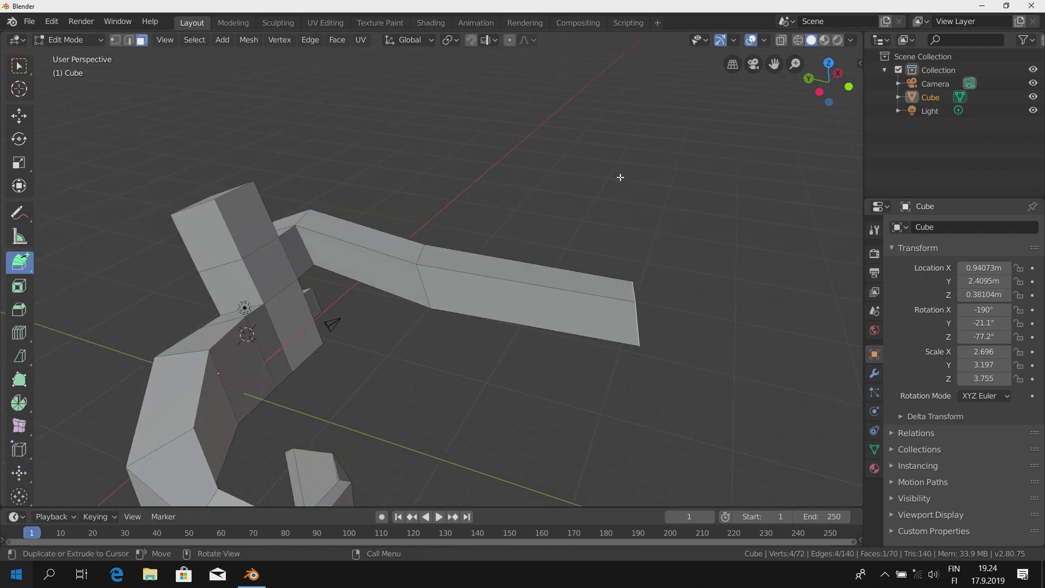
pyautogui.click(621, 178)
pyautogui.scroll(-2, 620, 178)
pyautogui.click(692, 222)
pyautogui.click(691, 420)
pyautogui.click(547, 427)
pyautogui.click(436, 346)
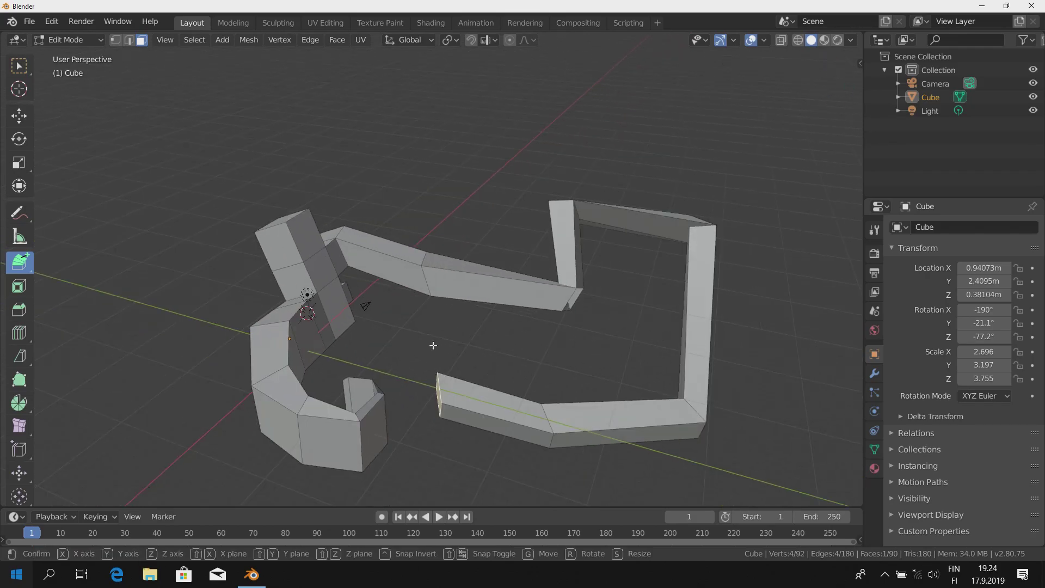
pyautogui.click(504, 155)
pyautogui.click(234, 133)
pyautogui.click(131, 250)
pyautogui.click(159, 356)
# Step: Keep adding extrude-to-cursor segments so the chain loops into large tangled rings
pyautogui.click(202, 431)
pyautogui.click(349, 414)
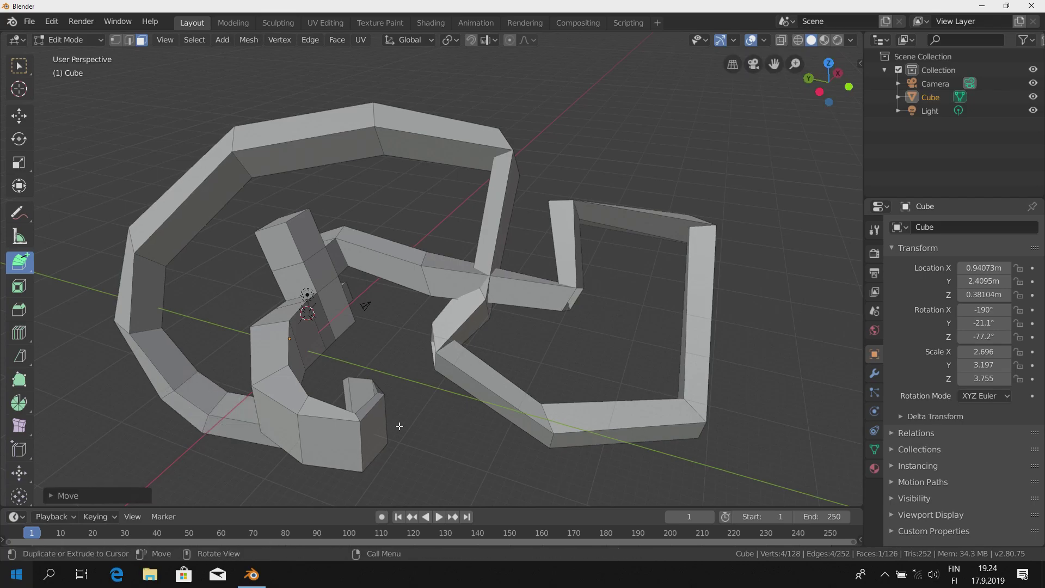
pyautogui.click(468, 327)
pyautogui.click(550, 77)
pyautogui.click(703, 163)
pyautogui.click(615, 321)
pyautogui.click(490, 283)
pyautogui.click(381, 376)
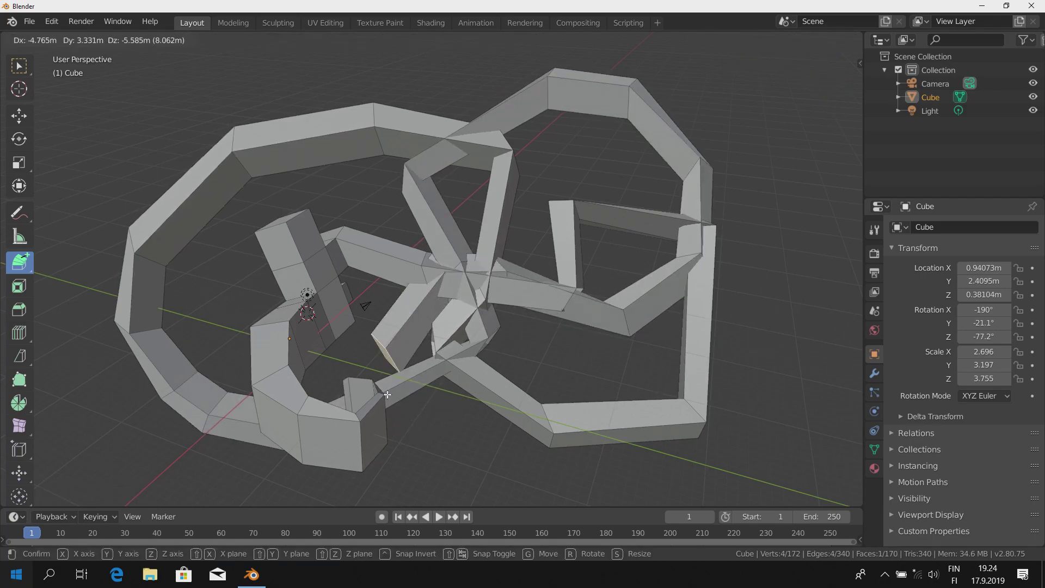
pyautogui.click(425, 452)
pyautogui.click(529, 417)
pyautogui.click(305, 153)
pyautogui.click(620, 163)
pyautogui.click(620, 188)
pyautogui.click(375, 305)
pyautogui.click(229, 305)
pyautogui.click(303, 299)
pyautogui.moveTo(303, 299)
pyautogui.mouseDown(button='middle')
pyautogui.moveTo(450, 343)
pyautogui.moveTo(426, 370)
pyautogui.moveTo(250, 369)
pyautogui.mouseUp(button='middle')
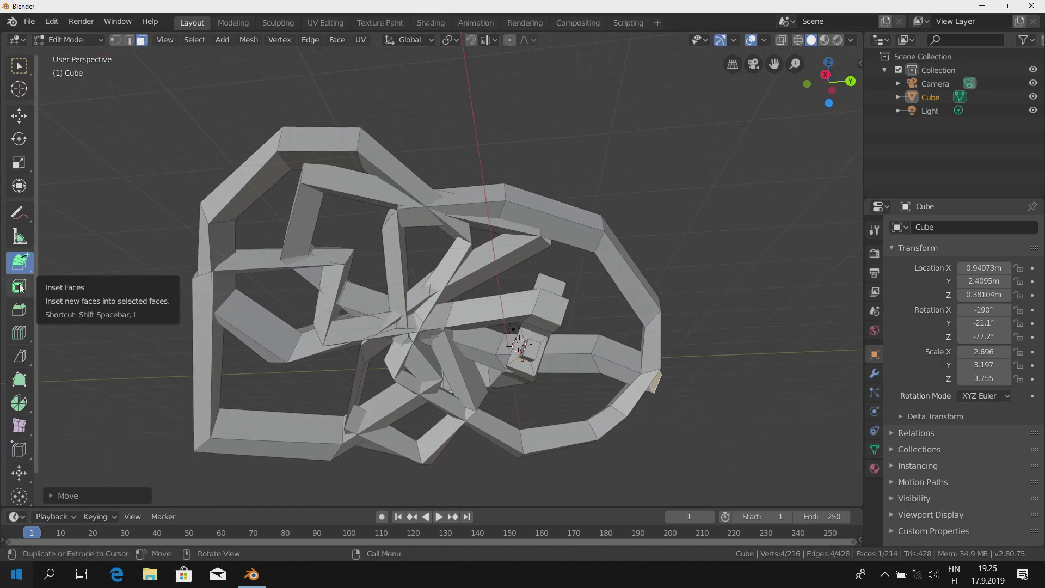
# Step: Use Inset Faces to inset a smaller rectangular panel into one ring segment's large top face
pyautogui.click(19, 286)
pyautogui.moveTo(346, 347)
pyautogui.mouseDown(button='middle')
pyautogui.moveTo(296, 224)
pyautogui.moveTo(499, 321)
pyautogui.moveTo(542, 355)
pyautogui.moveTo(492, 343)
pyautogui.moveTo(473, 294)
pyautogui.mouseUp(button='middle')
pyautogui.scroll(5, 296, 224)
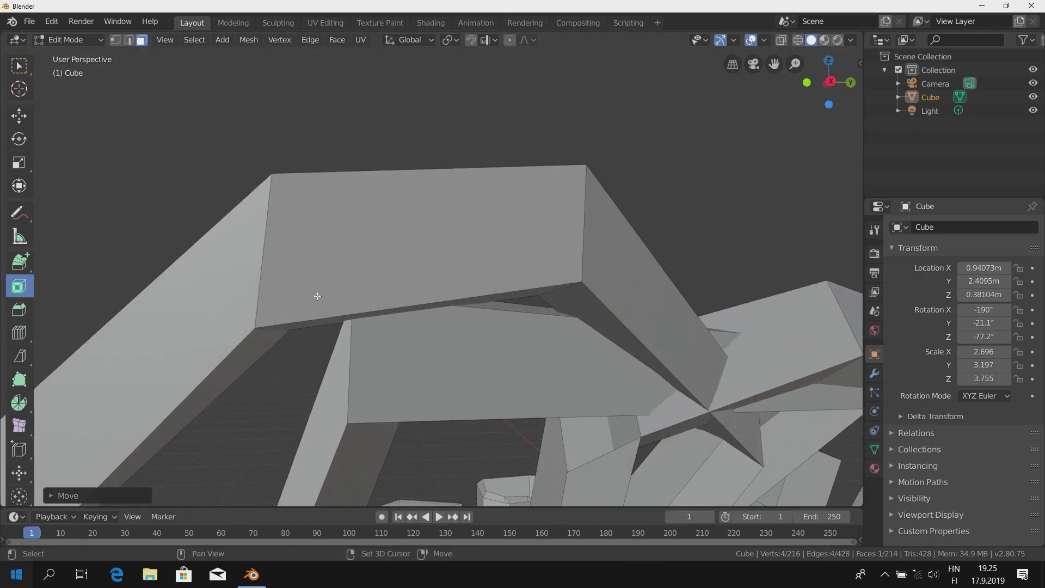
pyautogui.keyDown('shift'); pyautogui.moveTo(317, 295); pyautogui.dragTo(376, 342, button='middle'); pyautogui.keyUp('shift')
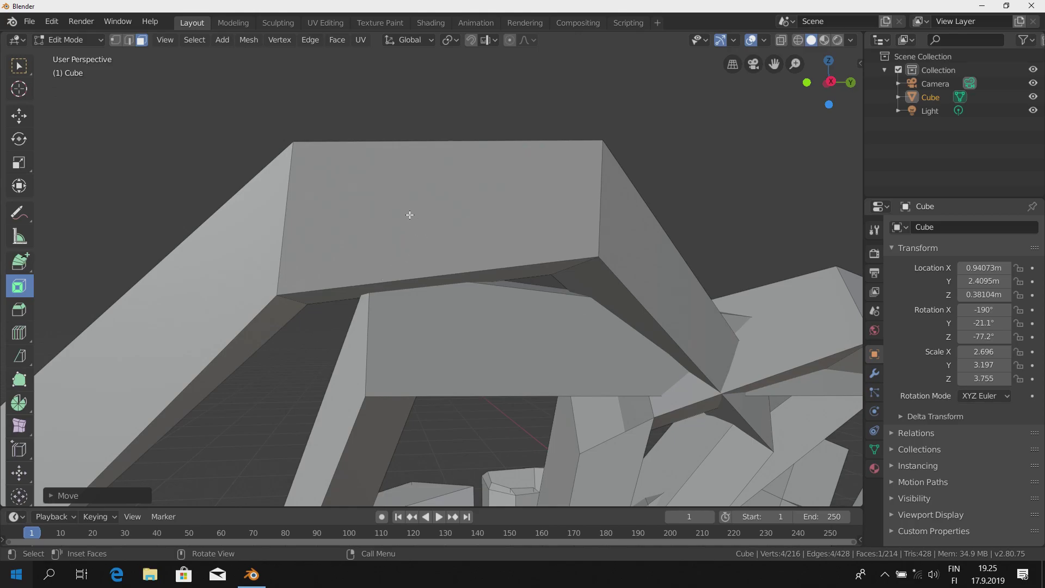
pyautogui.click(494, 219)
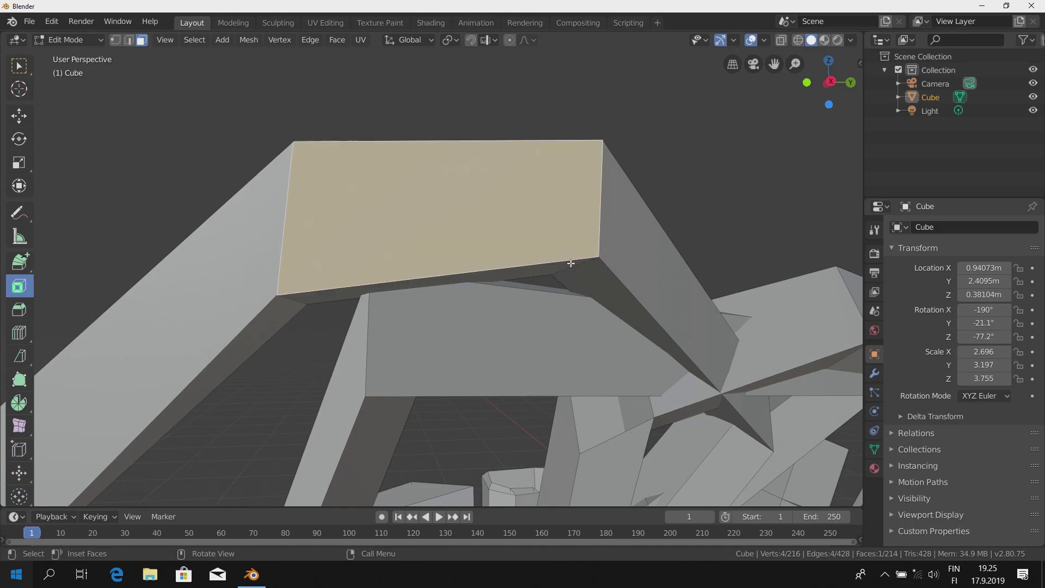
pyautogui.scroll(-3, 585, 243)
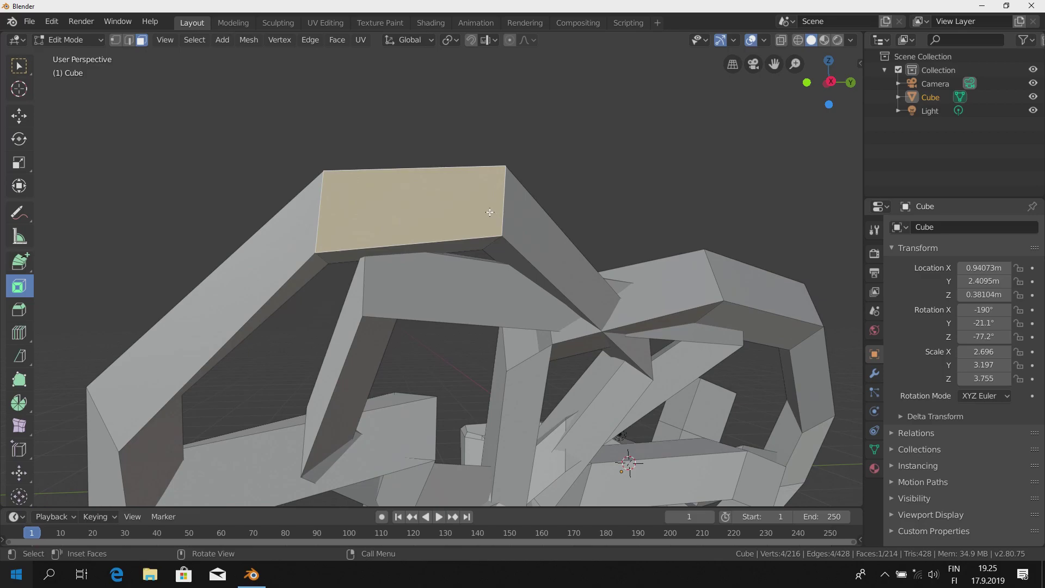
pyautogui.moveTo(492, 218)
pyautogui.mouseDown()
pyautogui.moveTo(503, 231)
pyautogui.moveTo(467, 216)
pyautogui.mouseUp()
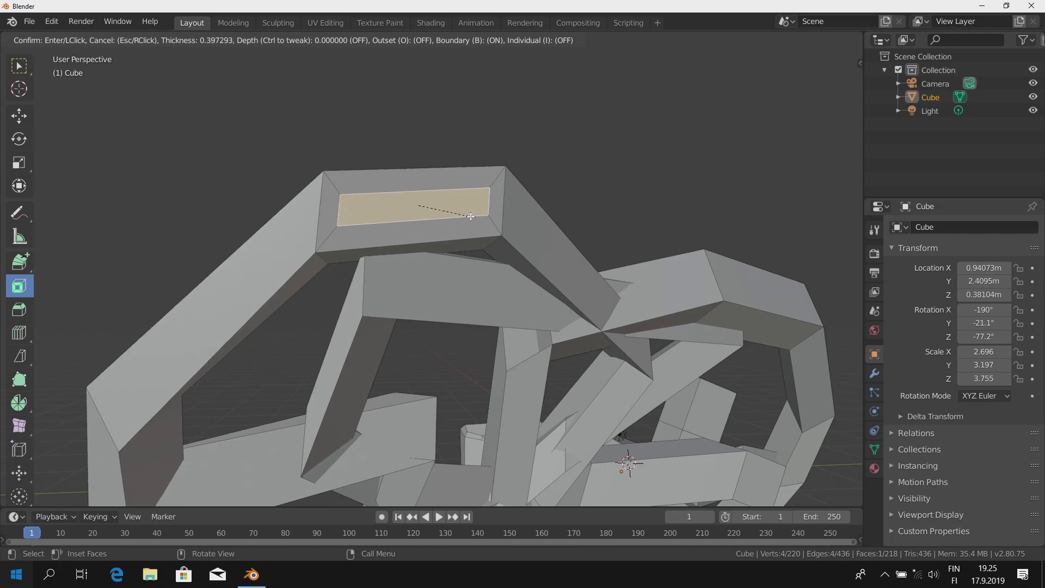
pyautogui.moveTo(472, 216); pyautogui.dragTo(443, 233)
pyautogui.moveTo(444, 233)
pyautogui.mouseDown(button='middle')
pyautogui.moveTo(532, 321)
pyautogui.moveTo(514, 322)
pyautogui.moveTo(518, 364)
pyautogui.moveTo(547, 277)
pyautogui.moveTo(490, 198)
pyautogui.moveTo(567, 204)
pyautogui.moveTo(758, 479)
pyautogui.moveTo(476, 306)
pyautogui.moveTo(511, 305)
pyautogui.moveTo(487, 283)
pyautogui.moveTo(544, 294)
pyautogui.mouseUp(button='middle')
# Step: Extrude the inset panel into a raised block and inset the block's face
pyautogui.press('e')
pyautogui.click(562, 287)
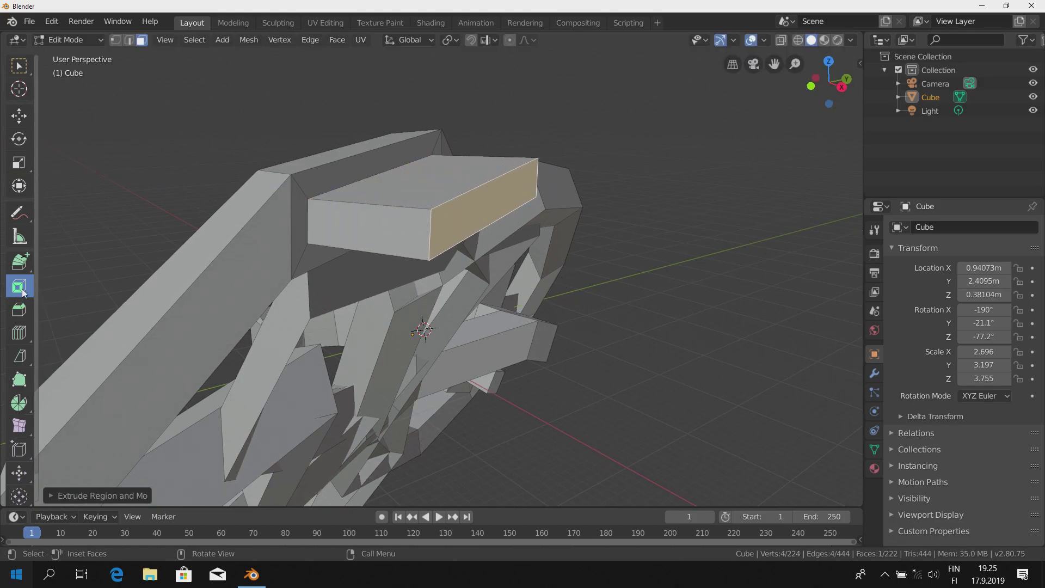
pyautogui.moveTo(540, 233); pyautogui.dragTo(538, 305, button='middle')
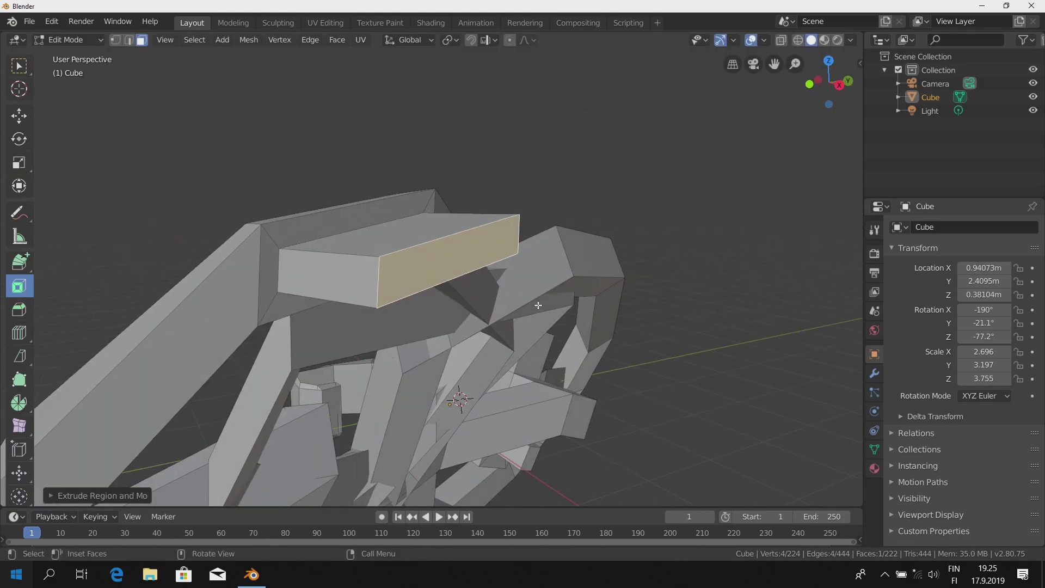
pyautogui.press('i')
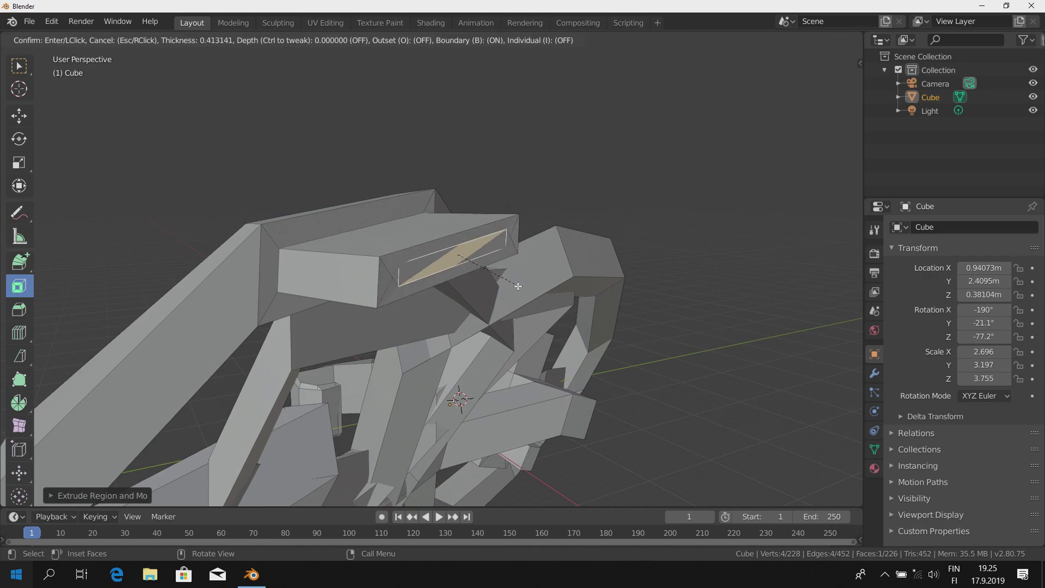
pyautogui.click(528, 295)
pyautogui.moveTo(497, 277)
pyautogui.mouseDown(button='middle')
pyautogui.moveTo(472, 250)
pyautogui.moveTo(483, 299)
pyautogui.moveTo(439, 354)
pyautogui.moveTo(664, 321)
pyautogui.mouseUp(button='middle')
# Step: Scale the block's top face down into a small central panel
pyautogui.click(472, 250)
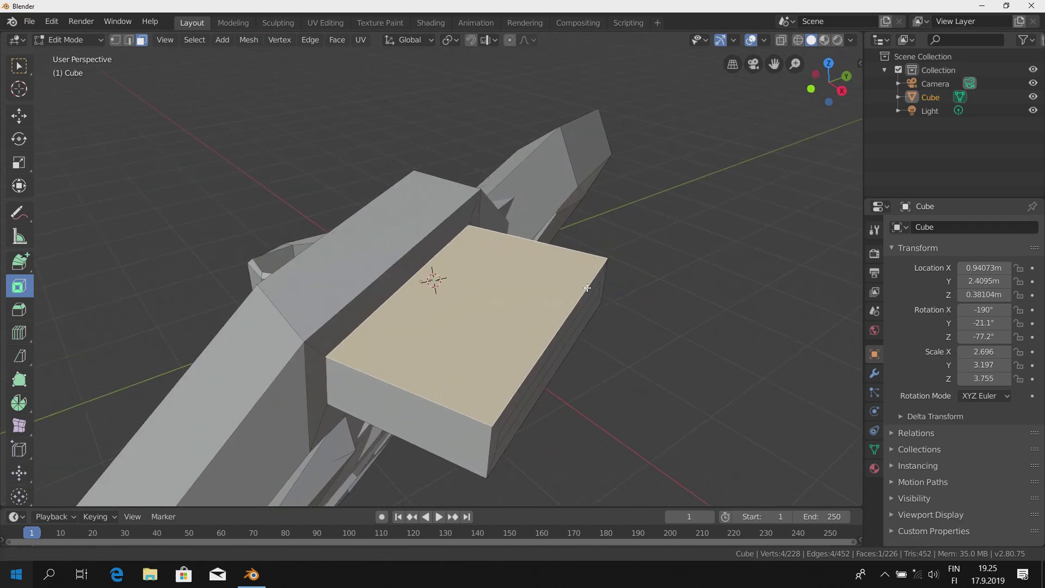
pyautogui.press('e')
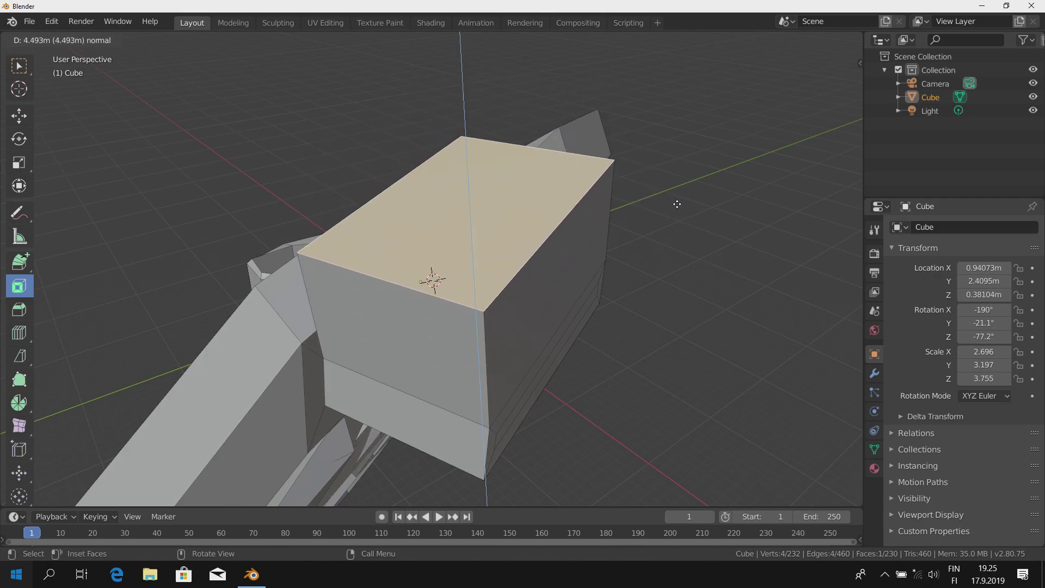
pyautogui.press('Escape')
pyautogui.moveTo(675, 292); pyautogui.dragTo(676, 275, button='middle')
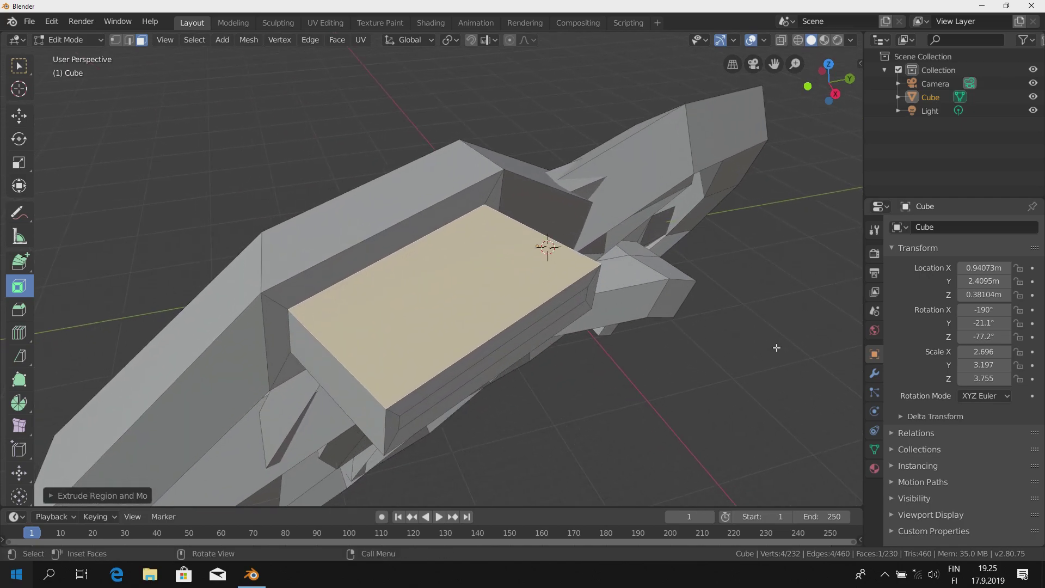
pyautogui.press('s')
pyautogui.click(542, 297)
pyautogui.moveTo(541, 297)
pyautogui.mouseDown(button='middle')
pyautogui.moveTo(549, 372)
pyautogui.moveTo(618, 303)
pyautogui.moveTo(595, 331)
pyautogui.moveTo(616, 332)
pyautogui.moveTo(546, 296)
pyautogui.moveTo(562, 320)
pyautogui.moveTo(574, 305)
pyautogui.moveTo(597, 315)
pyautogui.moveTo(562, 360)
pyautogui.moveTo(571, 373)
pyautogui.mouseUp(button='middle')
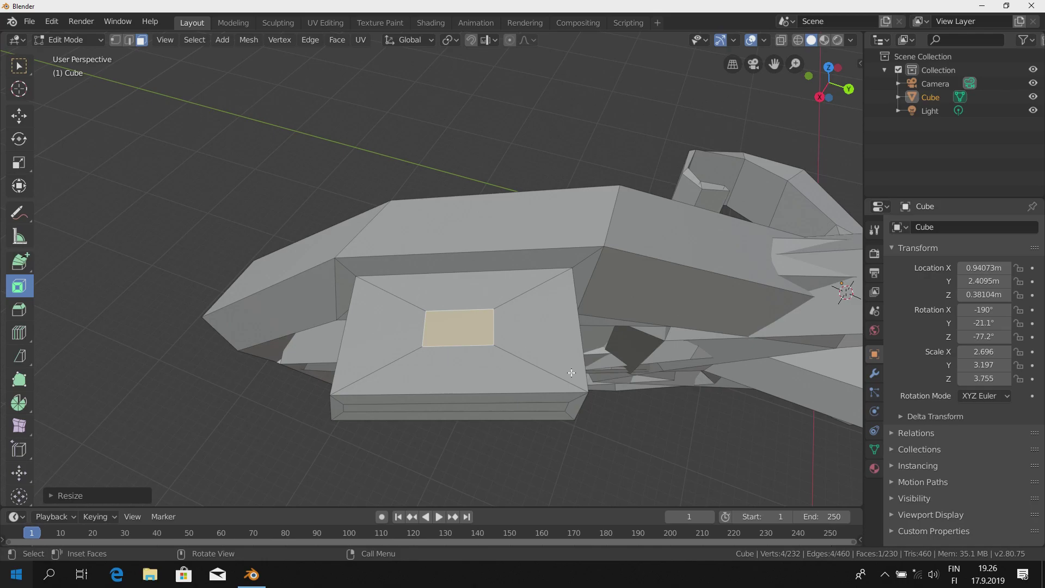
# Step: Scale the inset face with X, Y and local Z axis constraints
pyautogui.press('s')
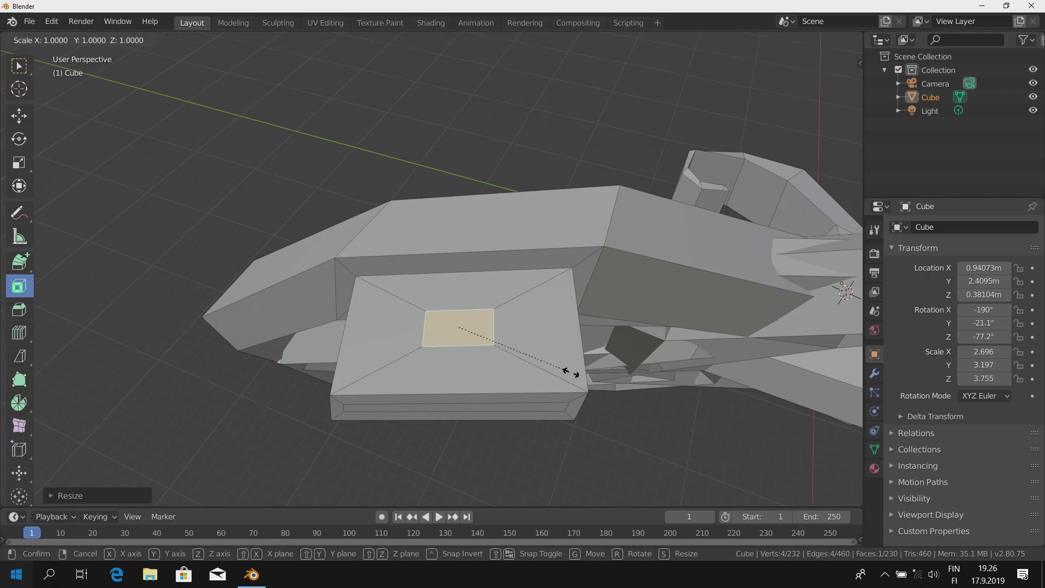
pyautogui.press('x')
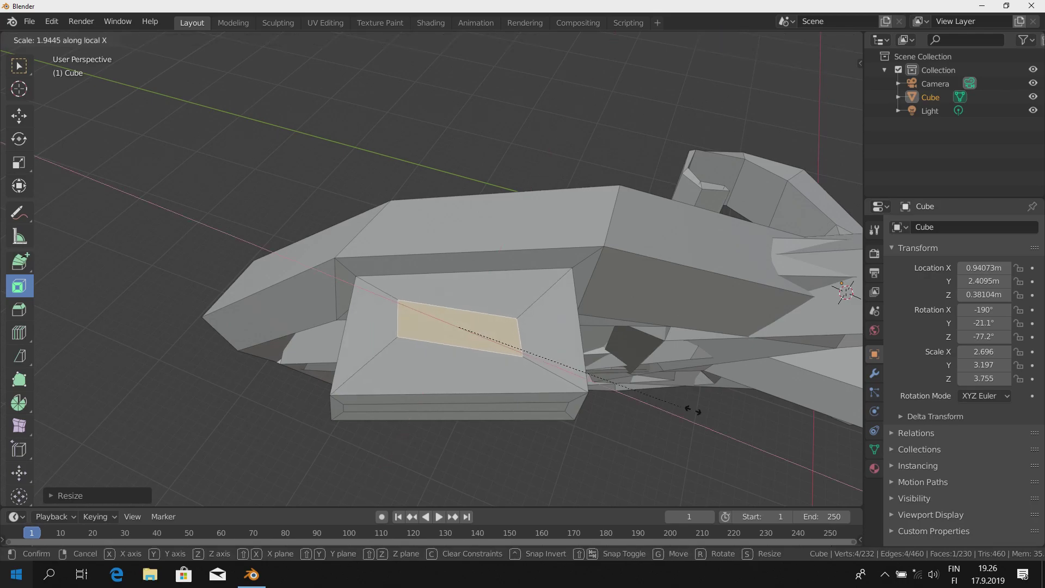
pyautogui.press('x')
pyautogui.press('x')
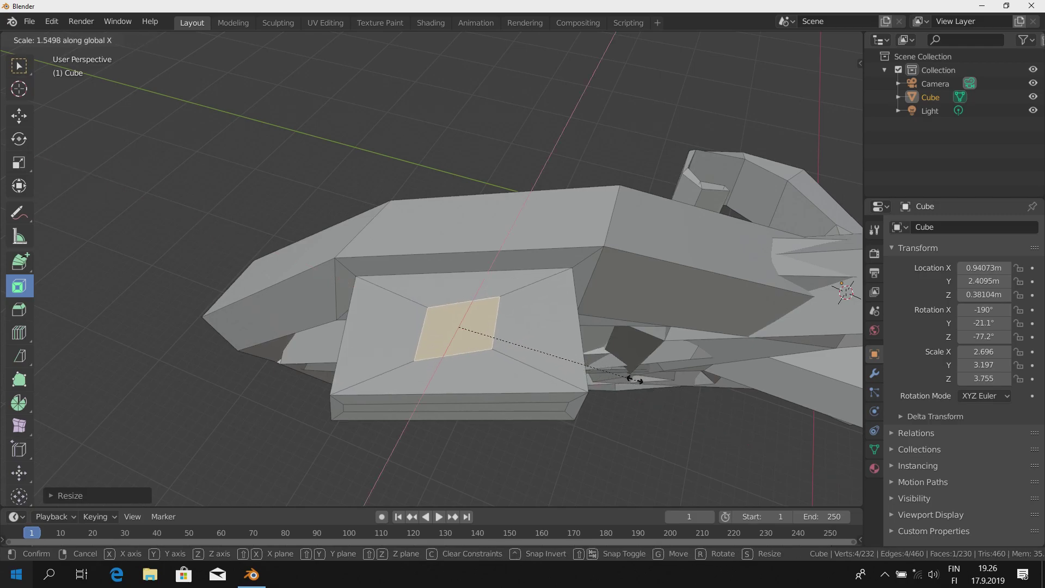
pyautogui.press('y')
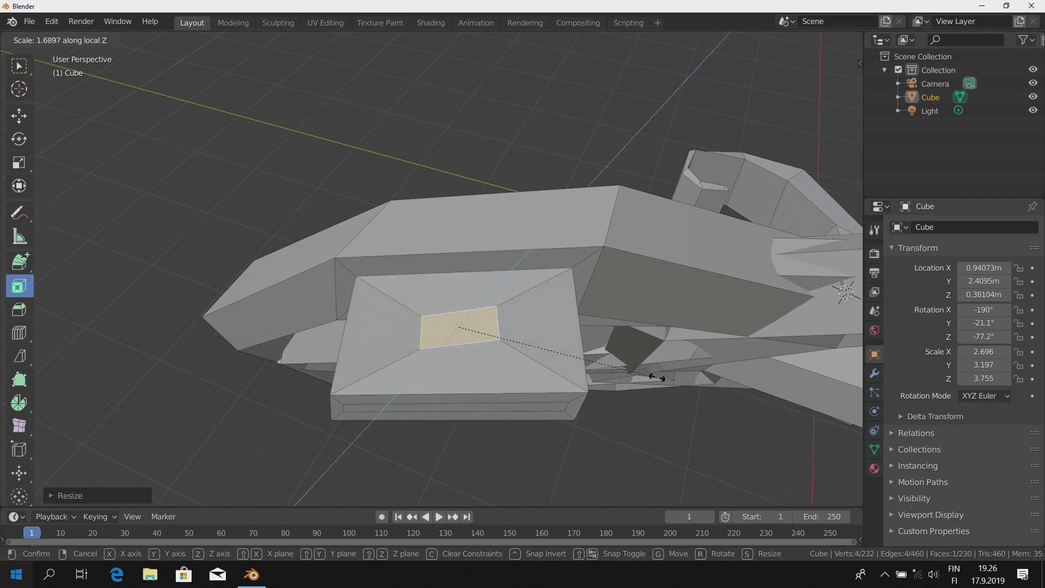
pyautogui.click(658, 378)
pyautogui.moveTo(563, 368); pyautogui.dragTo(536, 340, button='middle')
# Step: Enlarge the face uniformly by about 2.14 so it nearly fills the block's top
pyautogui.press('s')
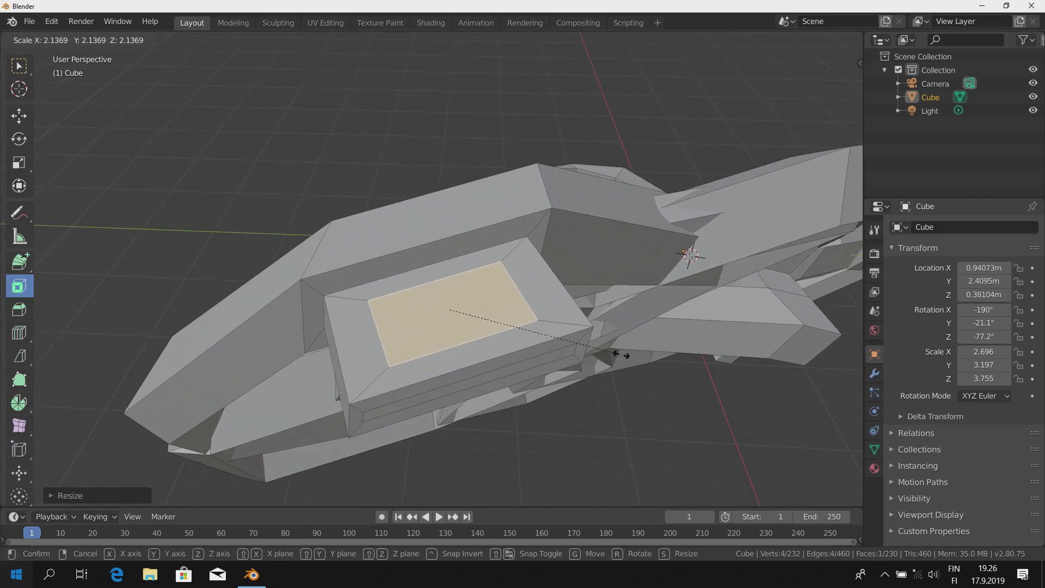
pyautogui.click(620, 355)
pyautogui.moveTo(620, 355); pyautogui.dragTo(526, 278, button='middle')
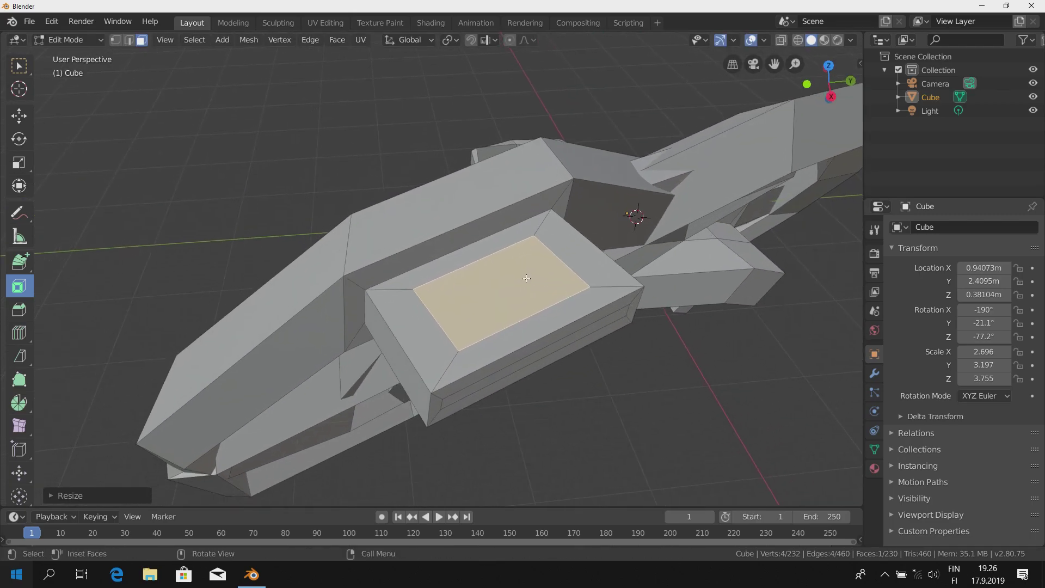
pyautogui.click(129, 42)
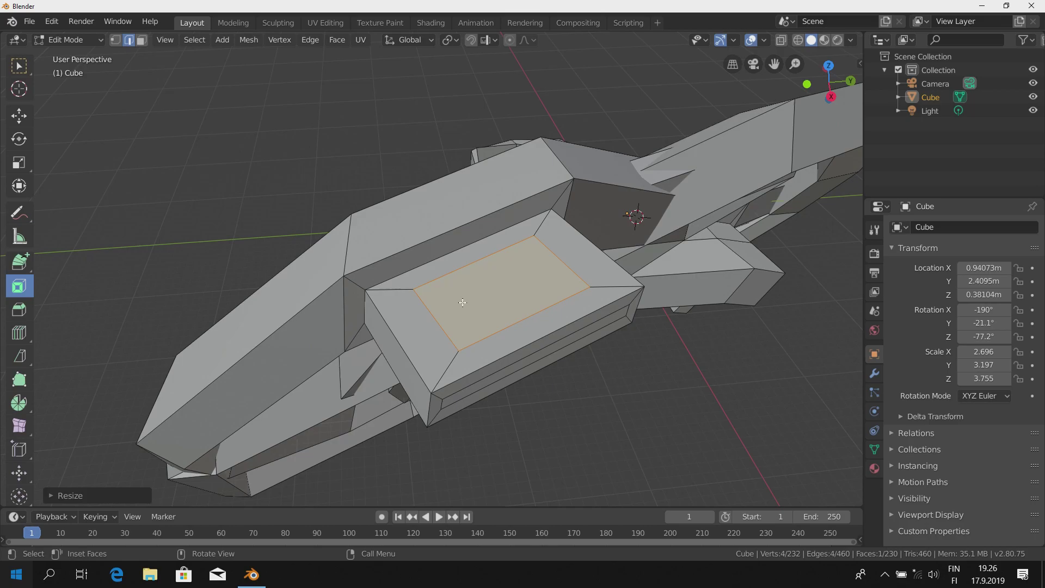
# Step: Scale the top face's left edge along the local X axis
pyautogui.click(433, 318)
pyautogui.moveTo(578, 269); pyautogui.dragTo(569, 343, button='middle')
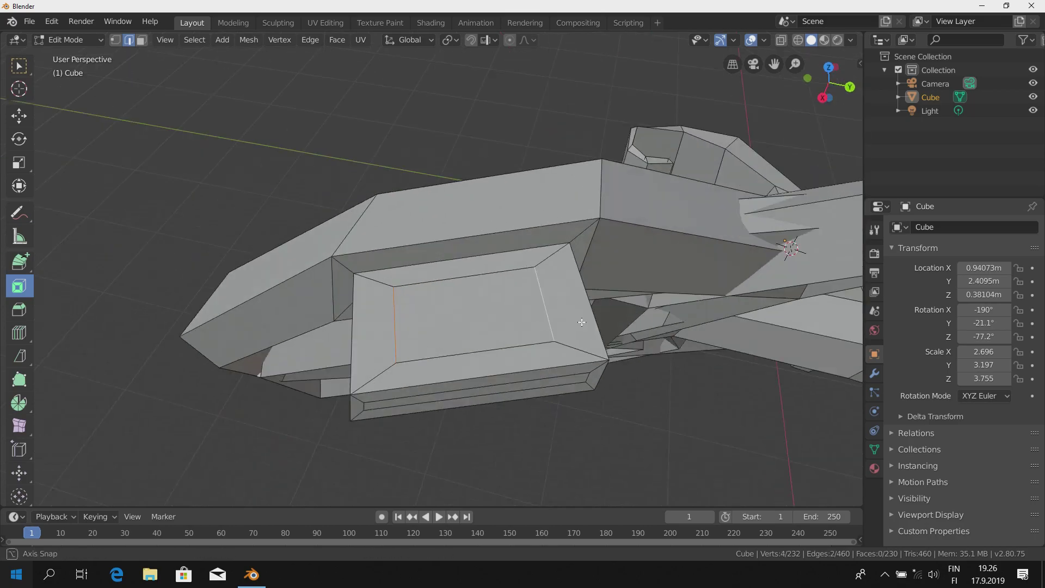
pyautogui.press('s')
pyautogui.press('x')
pyautogui.press('x')
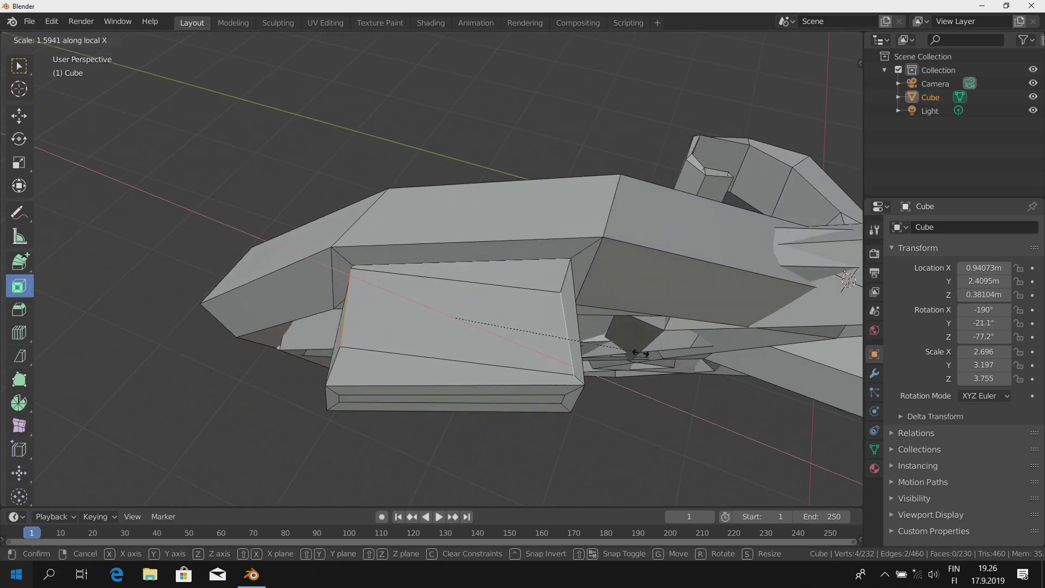
pyautogui.click(565, 355)
pyautogui.moveTo(565, 355); pyautogui.dragTo(199, 205, button='middle')
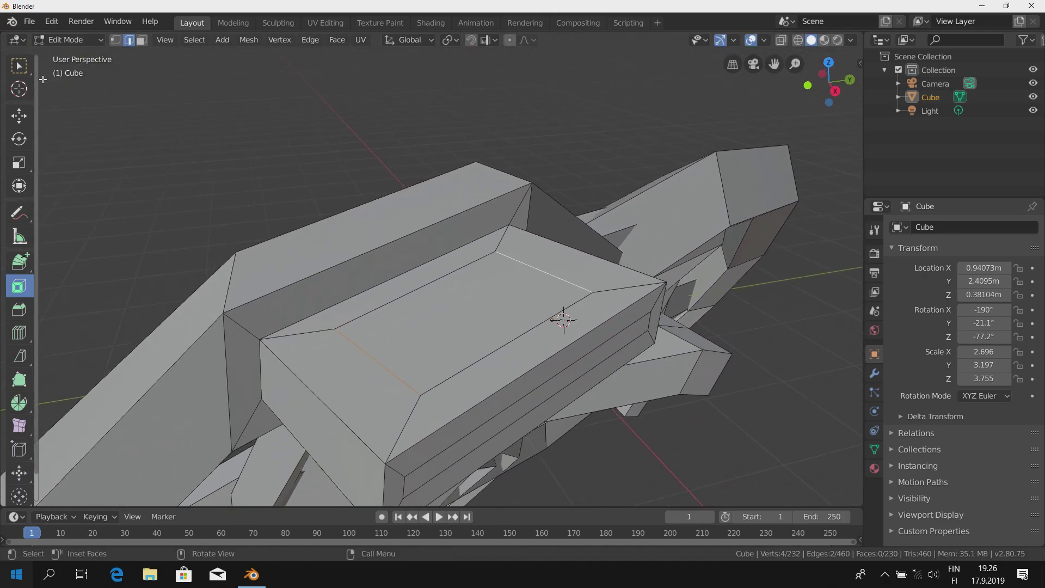
# Step: Extrude the block's top inner face upward into a tower
pyautogui.press('3')
pyautogui.click(564, 316)
pyautogui.moveTo(564, 316)
pyautogui.mouseDown(button='middle')
pyautogui.moveTo(617, 320)
pyautogui.moveTo(532, 311)
pyautogui.moveTo(684, 326)
pyautogui.mouseUp(button='middle')
pyautogui.press('e')
pyautogui.click(559, 309)
# Step: Taper the tower's top face inward and lower it along Z
pyautogui.press('s')
pyautogui.click(577, 316)
pyautogui.moveTo(577, 316)
pyautogui.mouseDown(button='middle')
pyautogui.moveTo(506, 263)
pyautogui.moveTo(570, 224)
pyautogui.mouseUp(button='middle')
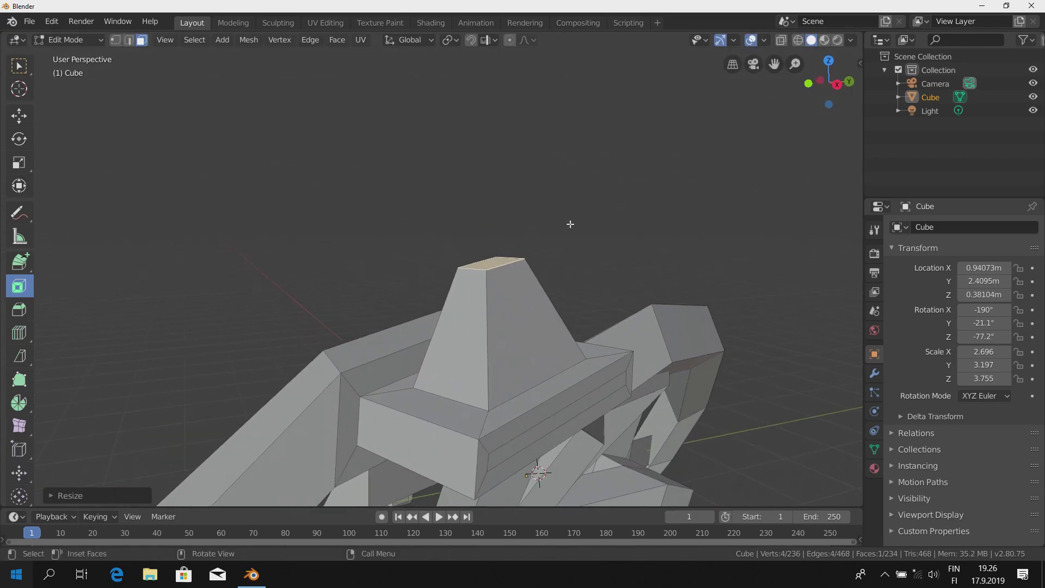
pyautogui.press('g')
pyautogui.press('z')
pyautogui.click(581, 275)
pyautogui.moveTo(583, 285)
pyautogui.mouseDown(button='middle')
pyautogui.moveTo(499, 342)
pyautogui.moveTo(546, 294)
pyautogui.mouseUp(button='middle')
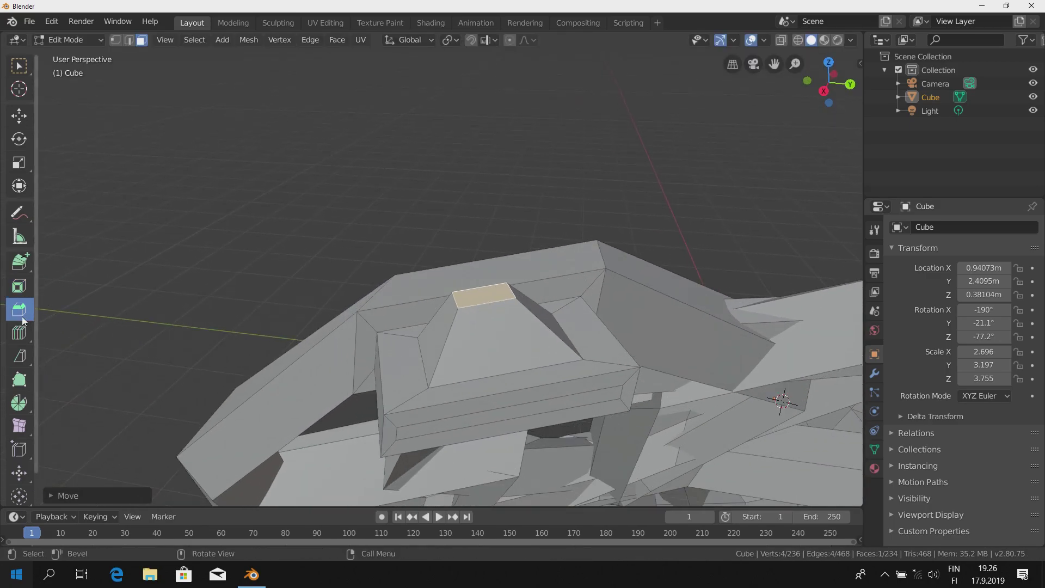
# Step: Bevel the tower top's edges into a four-segment rounded rim
pyautogui.click(24, 315)
pyautogui.moveTo(478, 334)
pyautogui.mouseDown(button='middle')
pyautogui.moveTo(462, 371)
pyautogui.moveTo(528, 297)
pyautogui.moveTo(533, 309)
pyautogui.mouseUp(button='middle')
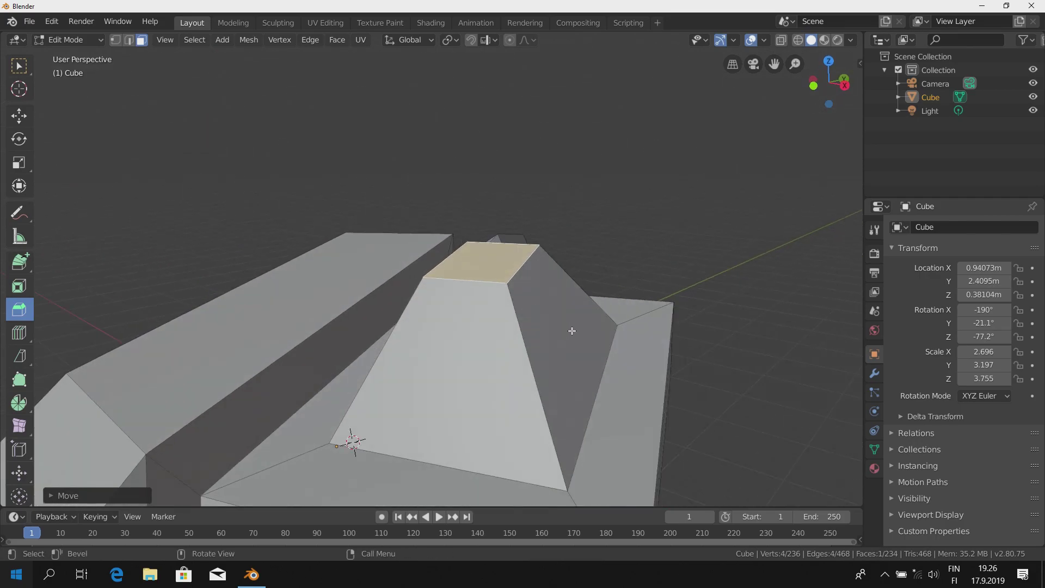
pyautogui.moveTo(516, 260)
pyautogui.mouseDown()
pyautogui.moveTo(527, 270)
pyautogui.moveTo(546, 255)
pyautogui.moveTo(535, 251)
pyautogui.mouseUp()
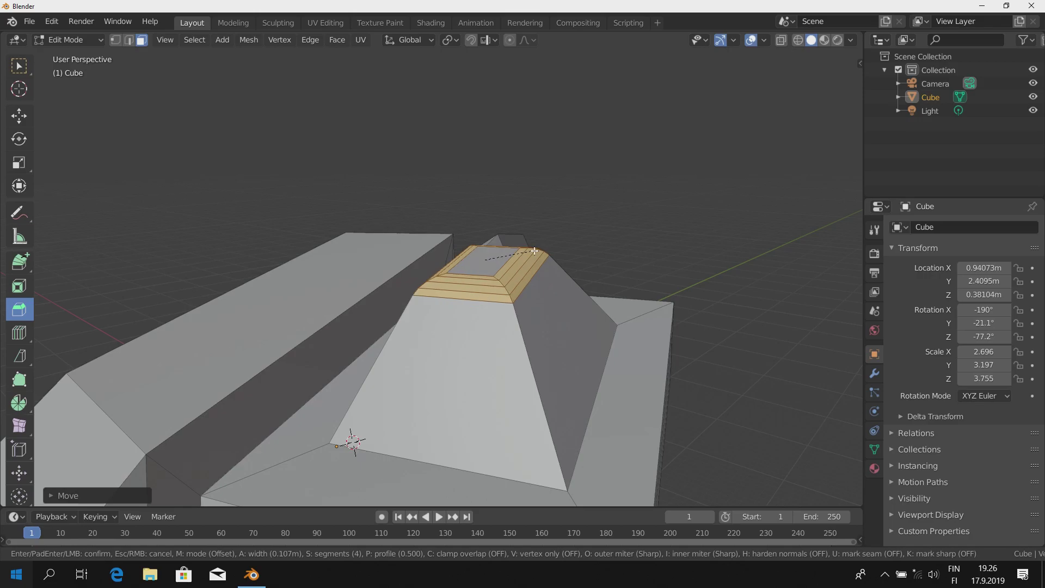
pyautogui.click(535, 251)
# Step: Cut a plain edge loop across the tower and block with Loop Cut
pyautogui.moveTo(535, 251); pyautogui.dragTo(559, 238, button='middle')
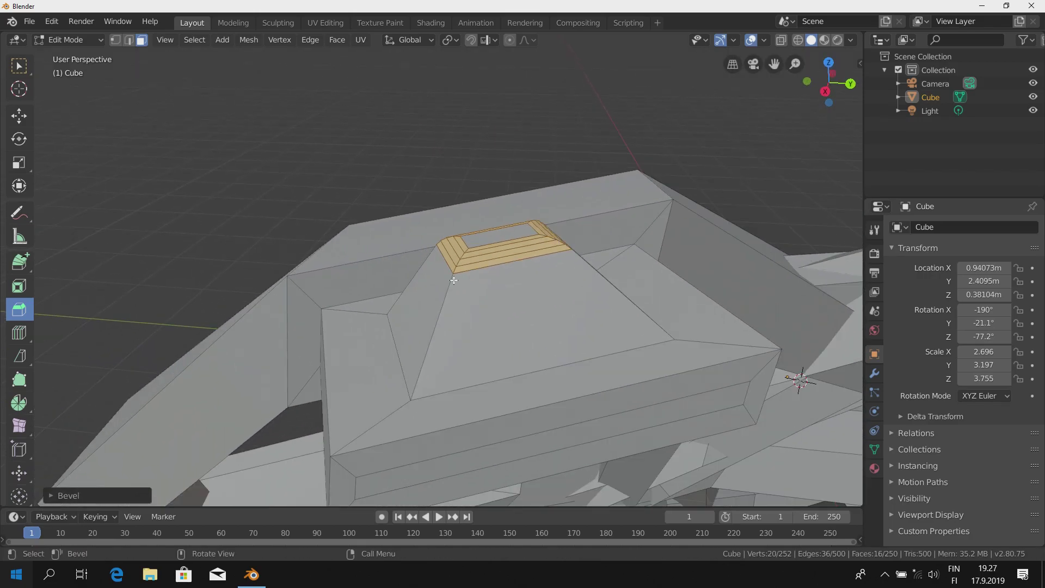
pyautogui.click(24, 335)
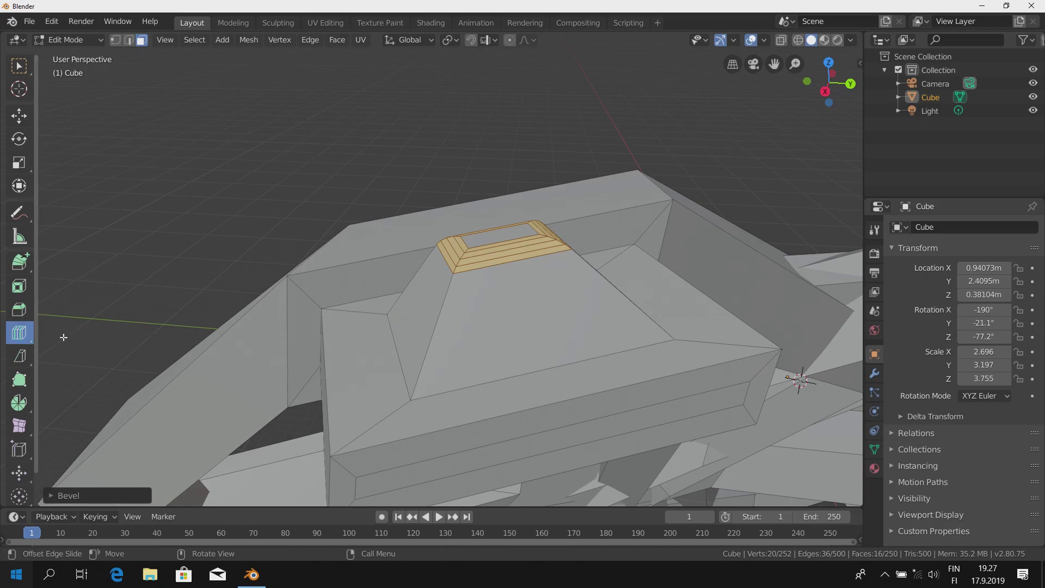
pyautogui.moveTo(21, 342); pyautogui.dragTo(66, 340)
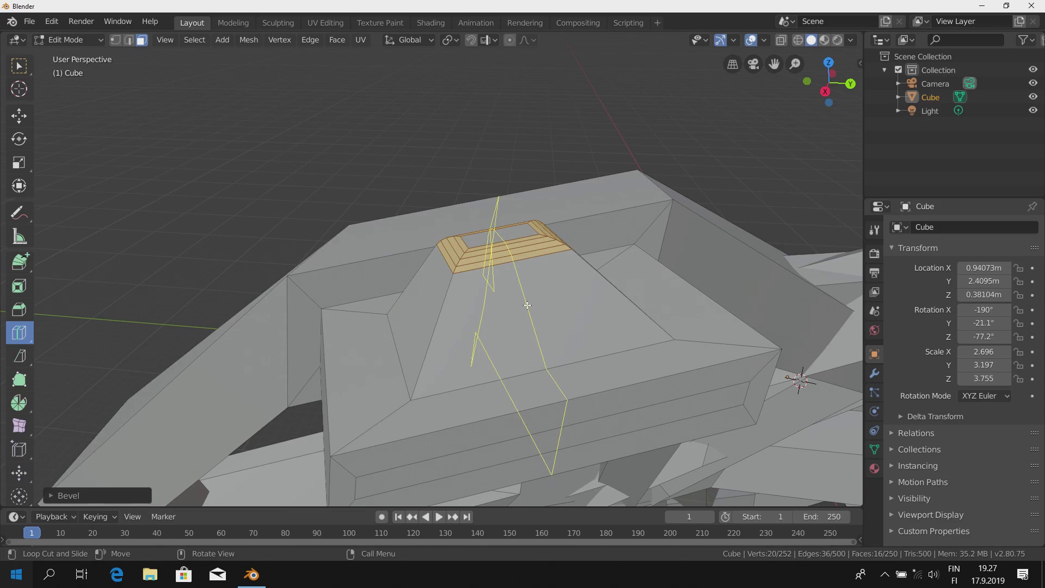
pyautogui.click(491, 283)
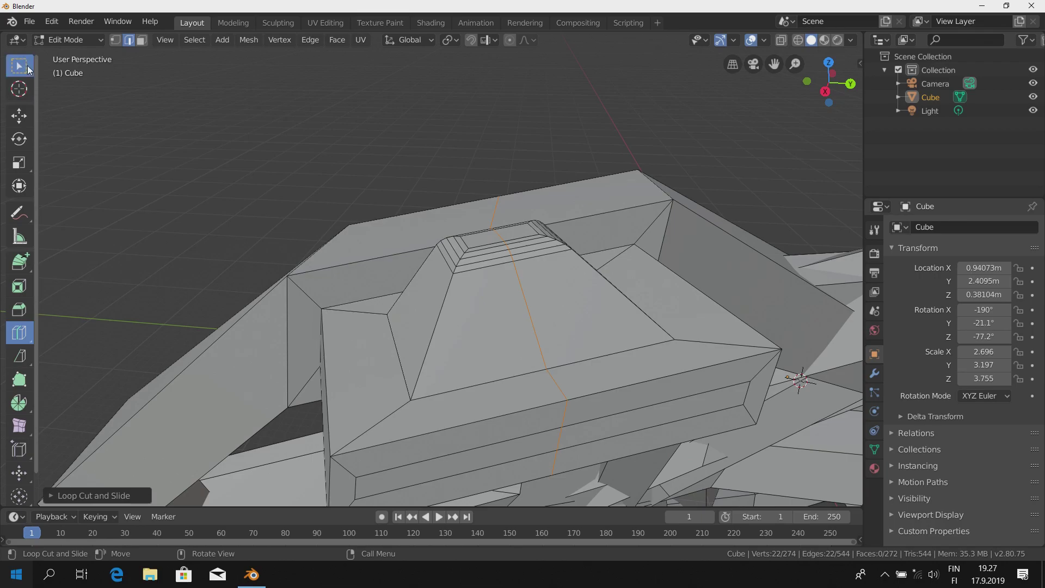
# Step: Return to the Select tool and start a new Ctrl+R loop cut
pyautogui.click(28, 66)
pyautogui.press('ctrl')
pyautogui.hotkey('ctrl', 'r')
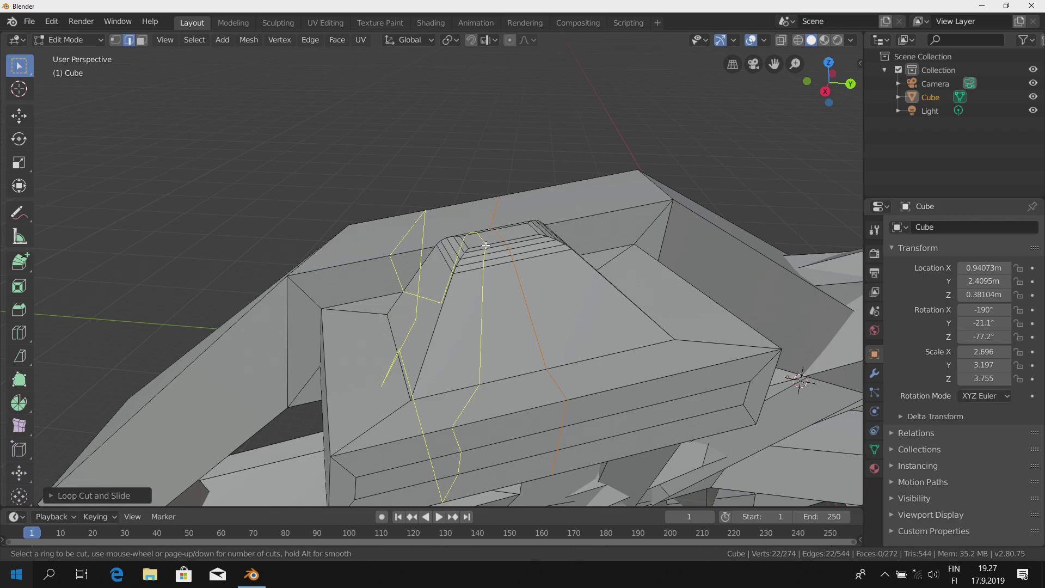
# Step: Commit the new loop cut, keeping it centred on the tower
pyautogui.click(486, 246)
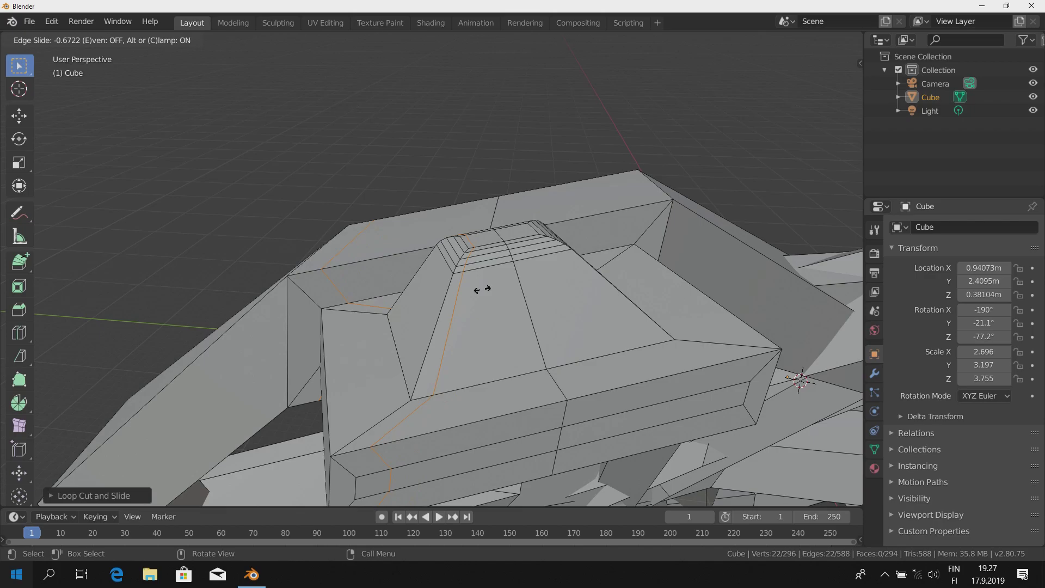
pyautogui.rightClick(482, 289)
pyautogui.moveTo(502, 299)
pyautogui.mouseDown(button='middle')
pyautogui.moveTo(747, 256)
pyautogui.moveTo(488, 278)
pyautogui.mouseUp(button='middle')
pyautogui.scroll(3, 491, 276)
pyautogui.scroll(2, 503, 229)
pyautogui.scroll(-3, 504, 229)
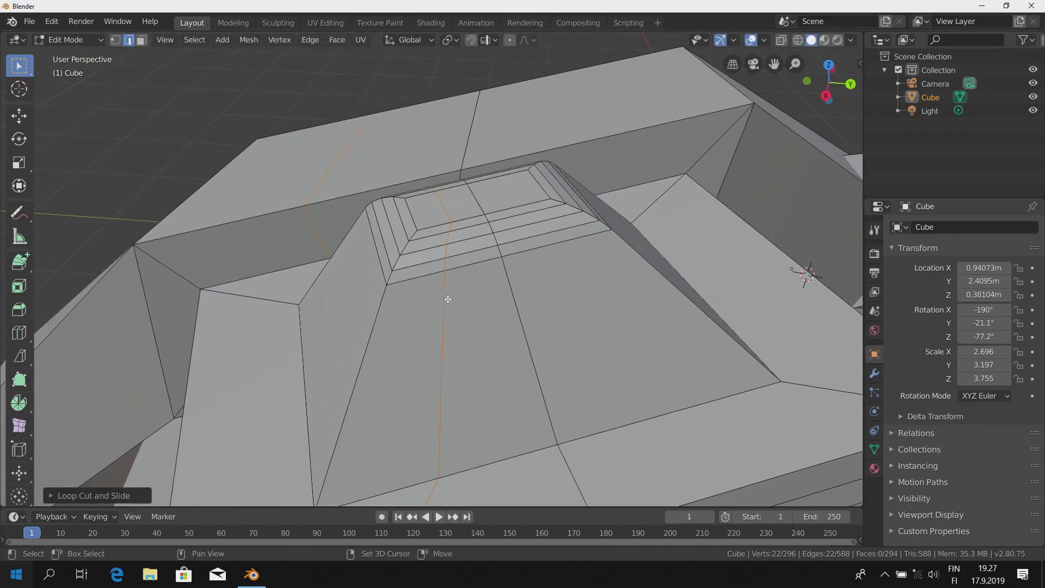
# Step: Add offset edge loops on either side of the centre loop
pyautogui.moveTo(14, 343); pyautogui.dragTo(87, 367)
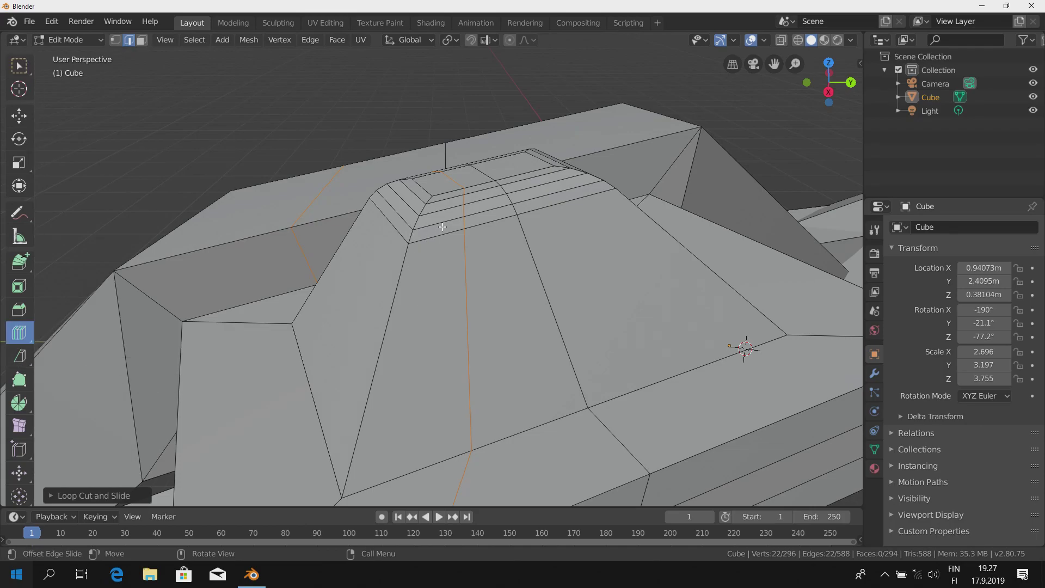
pyautogui.moveTo(447, 221)
pyautogui.mouseDown()
pyautogui.moveTo(447, 242)
pyautogui.moveTo(416, 275)
pyautogui.mouseUp()
pyautogui.scroll(-3, 285, 397)
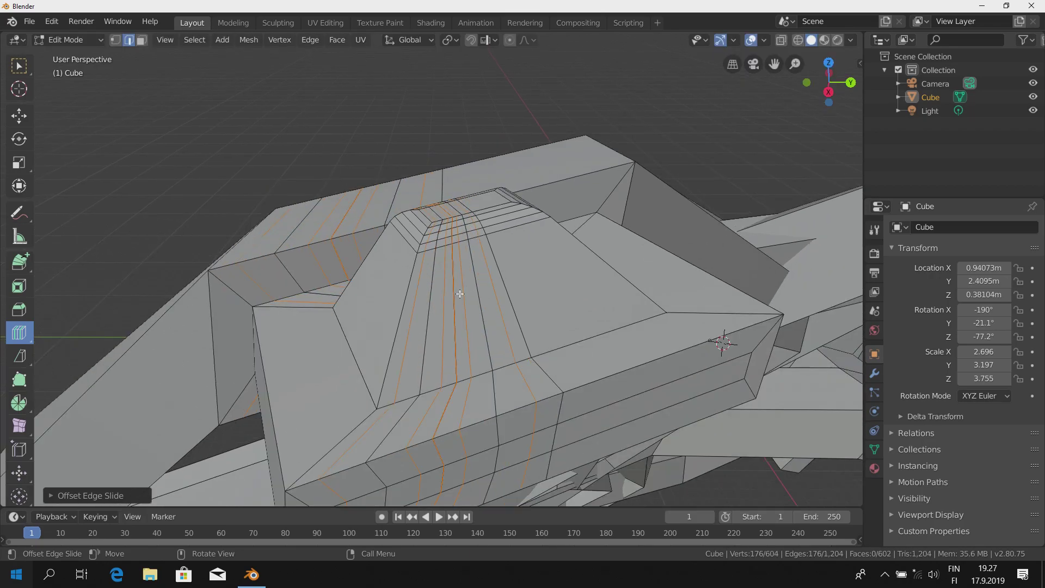
pyautogui.moveTo(466, 289)
pyautogui.mouseDown(button='middle')
pyautogui.moveTo(513, 285)
pyautogui.moveTo(380, 268)
pyautogui.mouseUp(button='middle')
pyautogui.scroll(3, 513, 284)
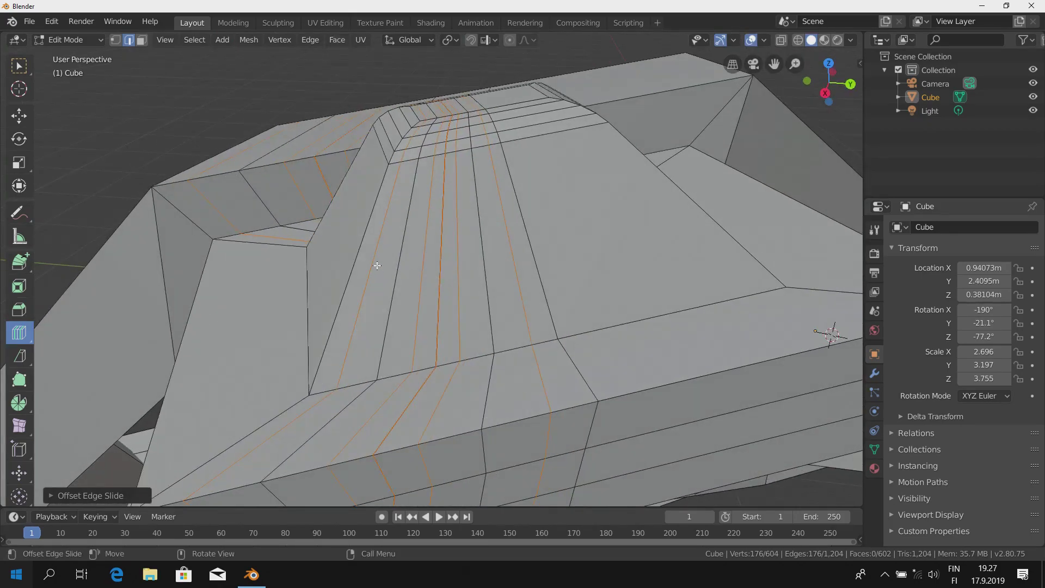
# Step: Pick the Knife tool and show the mesh in wireframe shading
pyautogui.click(20, 357)
pyautogui.scroll(-3, 337, 275)
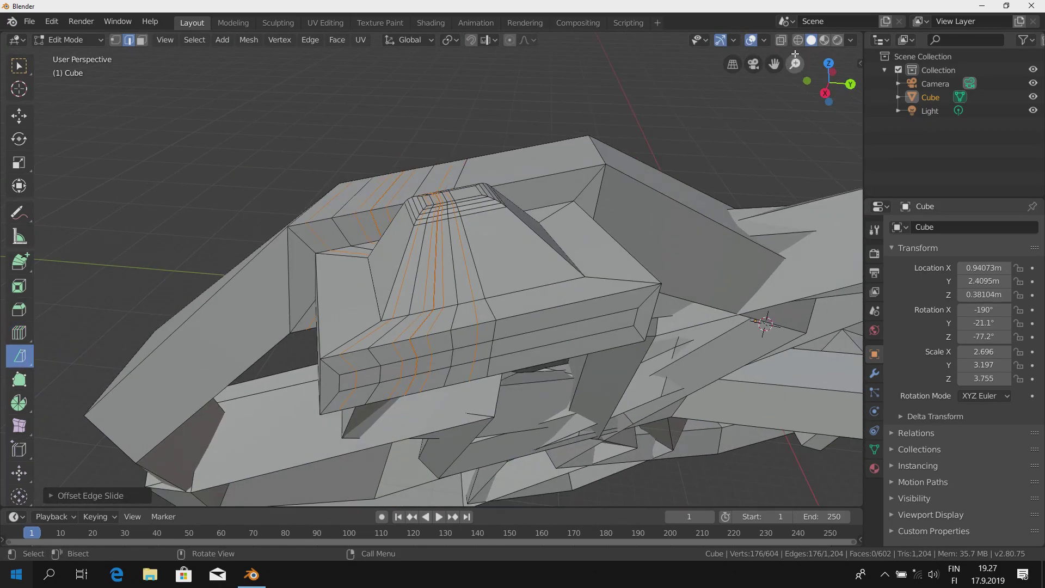
pyautogui.click(797, 42)
pyautogui.moveTo(516, 274)
pyautogui.mouseDown(button='middle')
pyautogui.moveTo(410, 249)
pyautogui.moveTo(553, 218)
pyautogui.moveTo(502, 287)
pyautogui.moveTo(464, 282)
pyautogui.mouseUp(button='middle')
pyautogui.scroll(-4, 471, 275)
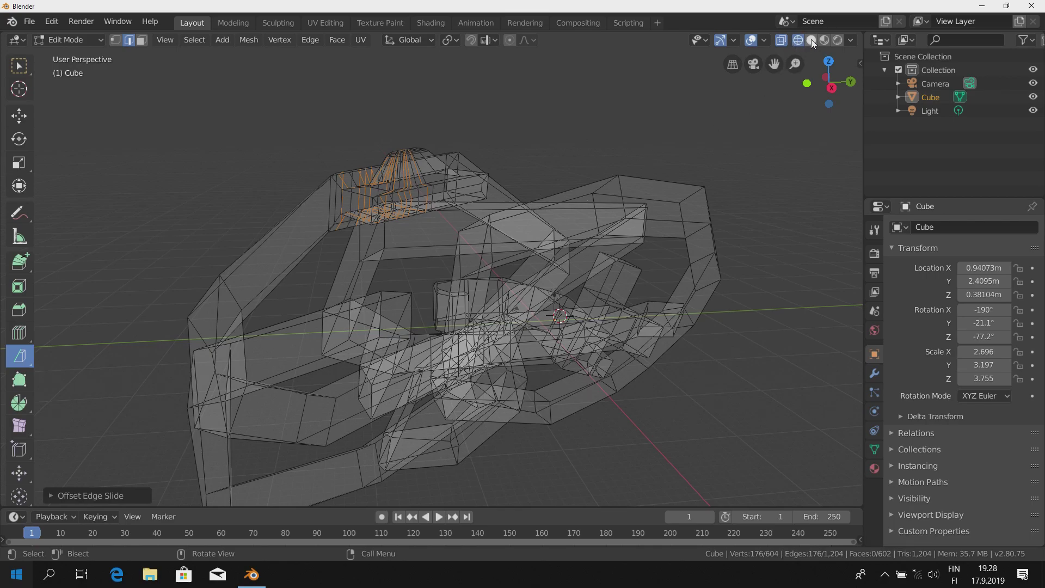
# Step: Return to solid shading, enable X-ray, and select the whole mesh
pyautogui.click(812, 39)
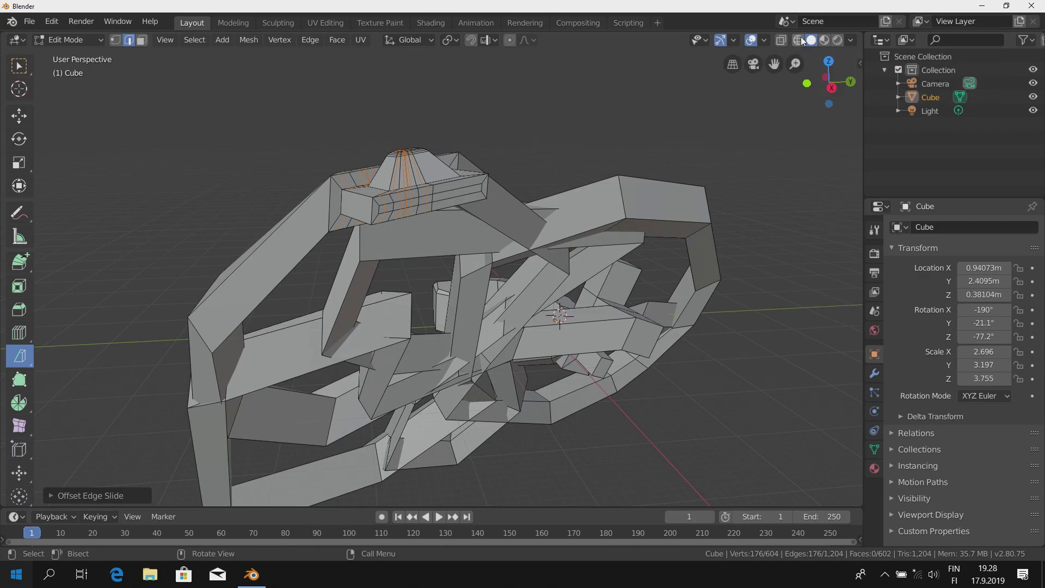
pyautogui.hotkey('alt', 'z')
pyautogui.press('a')
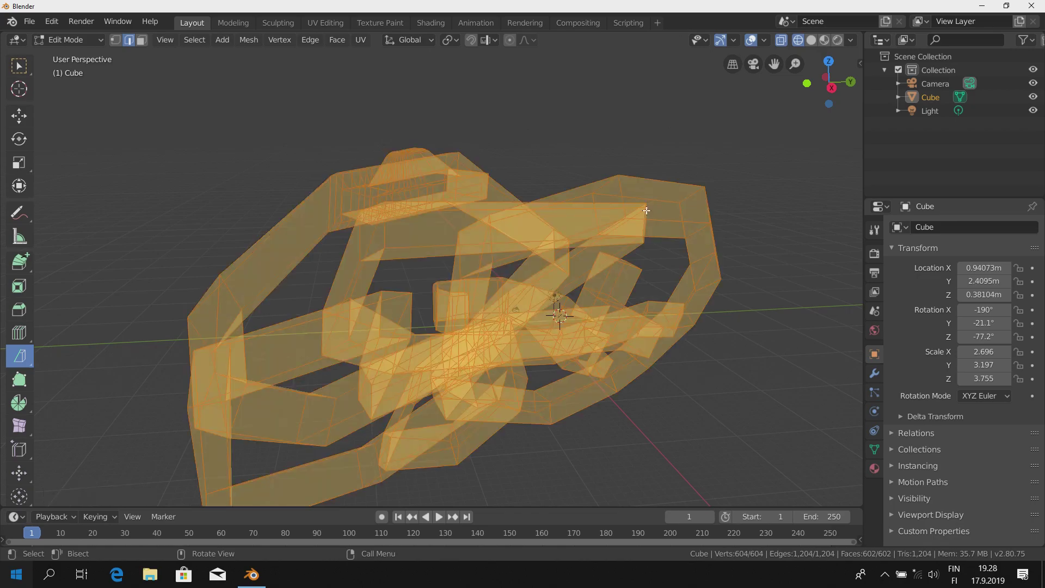
pyautogui.press('alt')
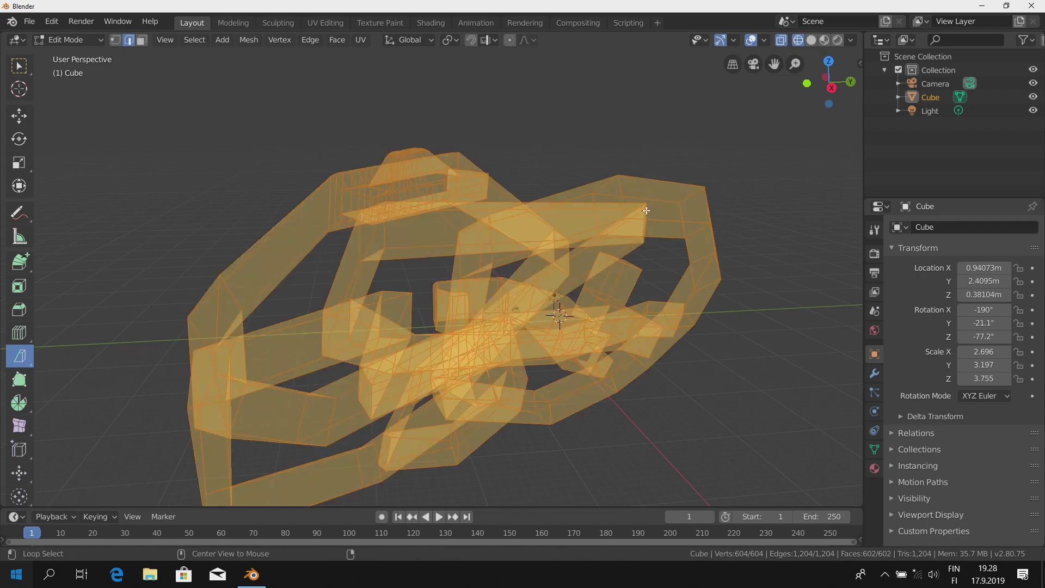
pyautogui.hotkey('alt', 'a')
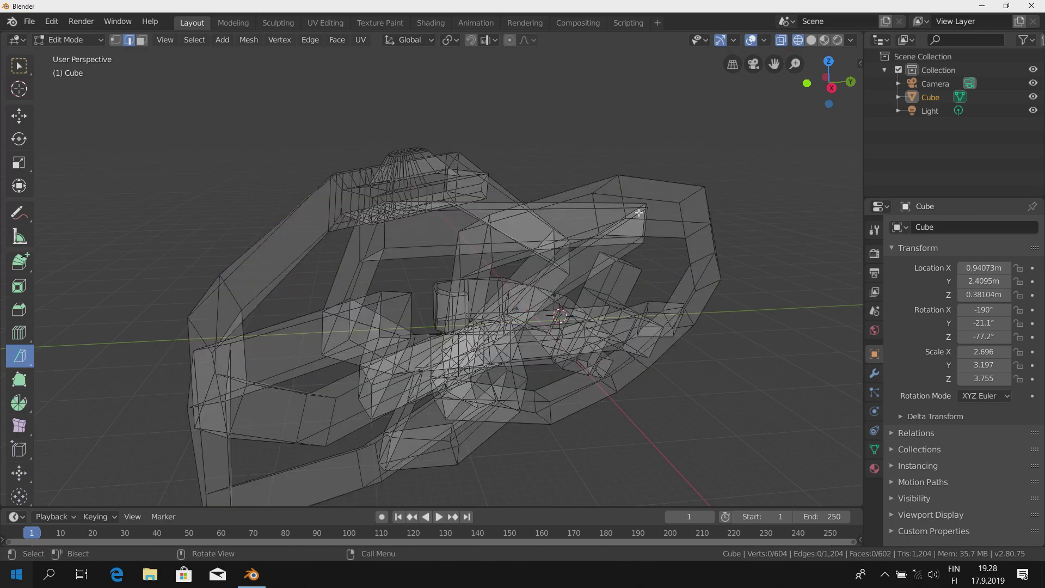
pyautogui.press('a')
pyautogui.moveTo(614, 244); pyautogui.dragTo(558, 211, button='middle')
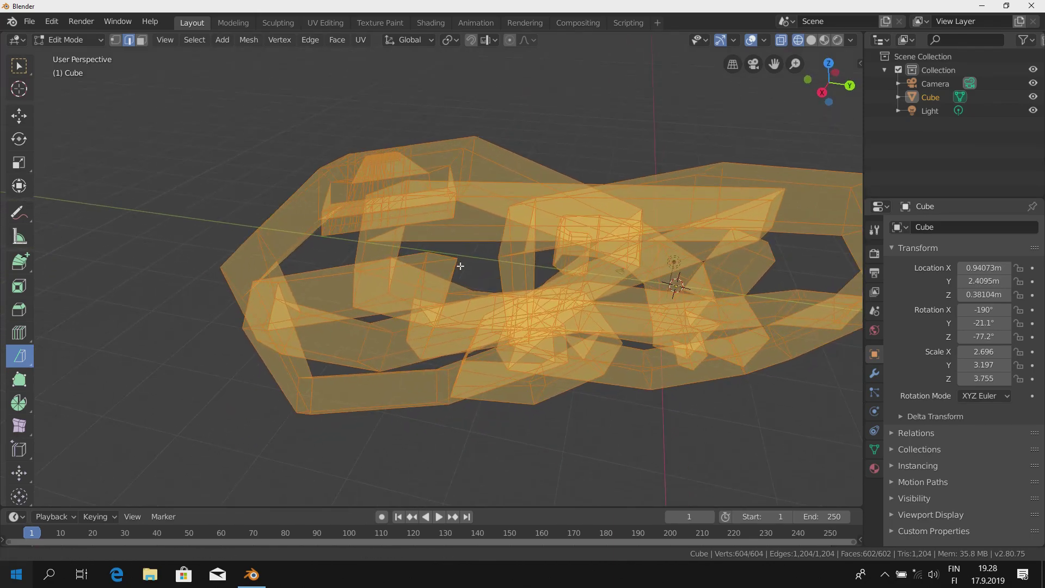
# Step: Slice the whole mesh with one straight bisect cut and inspect the result
pyautogui.moveTo(586, 134); pyautogui.dragTo(438, 457)
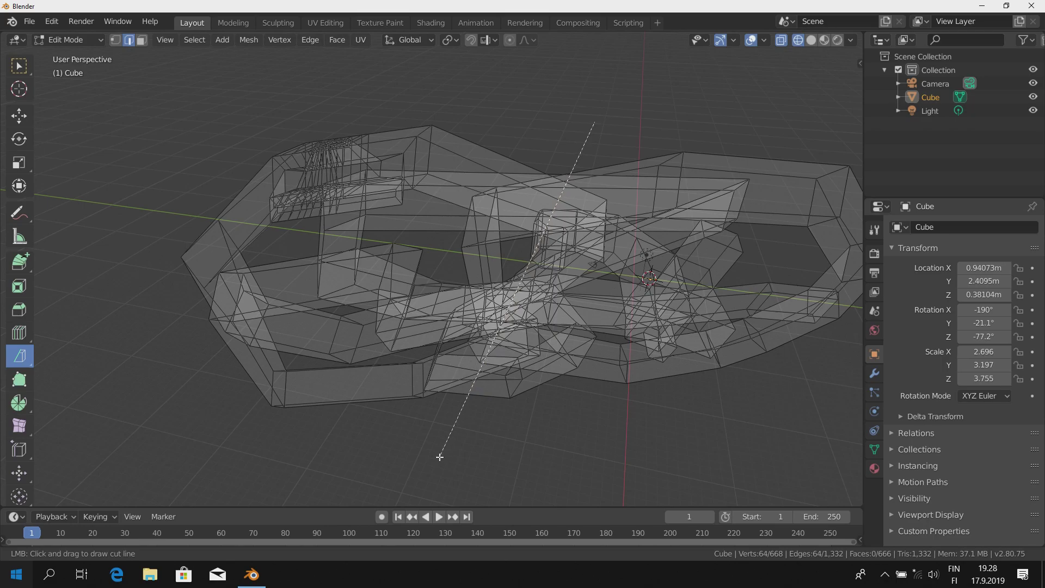
pyautogui.moveTo(517, 393); pyautogui.dragTo(481, 367, button='middle')
pyautogui.scroll(3, 478, 343)
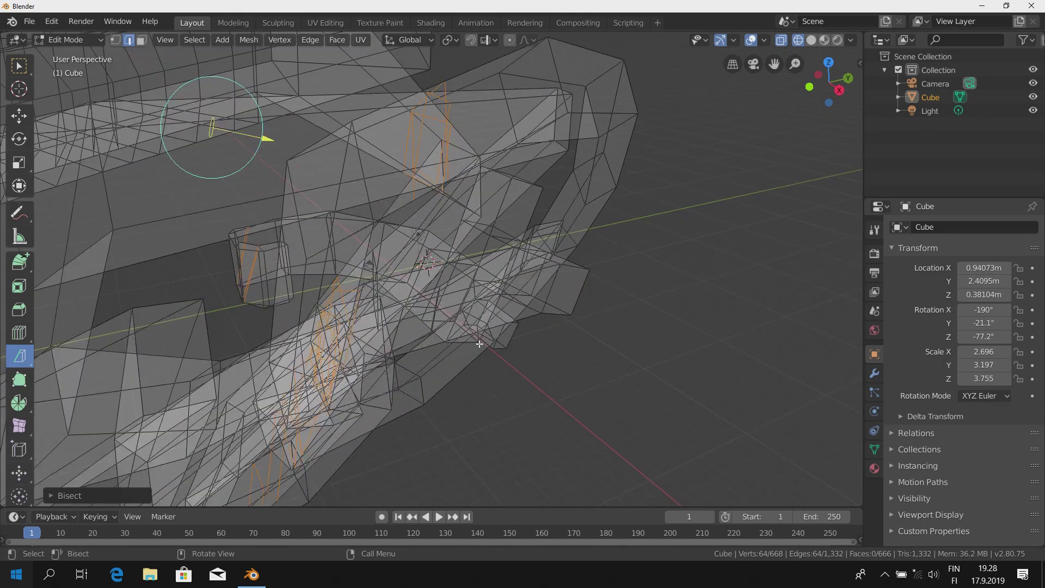
pyautogui.scroll(2, 486, 323)
pyautogui.moveTo(486, 322)
pyautogui.mouseDown(button='middle')
pyautogui.moveTo(528, 312)
pyautogui.moveTo(512, 326)
pyautogui.moveTo(271, 369)
pyautogui.moveTo(424, 321)
pyautogui.moveTo(518, 350)
pyautogui.moveTo(590, 322)
pyautogui.moveTo(546, 354)
pyautogui.moveTo(638, 246)
pyautogui.moveTo(390, 301)
pyautogui.moveTo(490, 257)
pyautogui.moveTo(479, 275)
pyautogui.mouseUp(button='middle')
pyautogui.scroll(-3, 527, 311)
pyautogui.scroll(5, 467, 238)
pyautogui.scroll(-3, 467, 237)
pyautogui.scroll(-3, 455, 334)
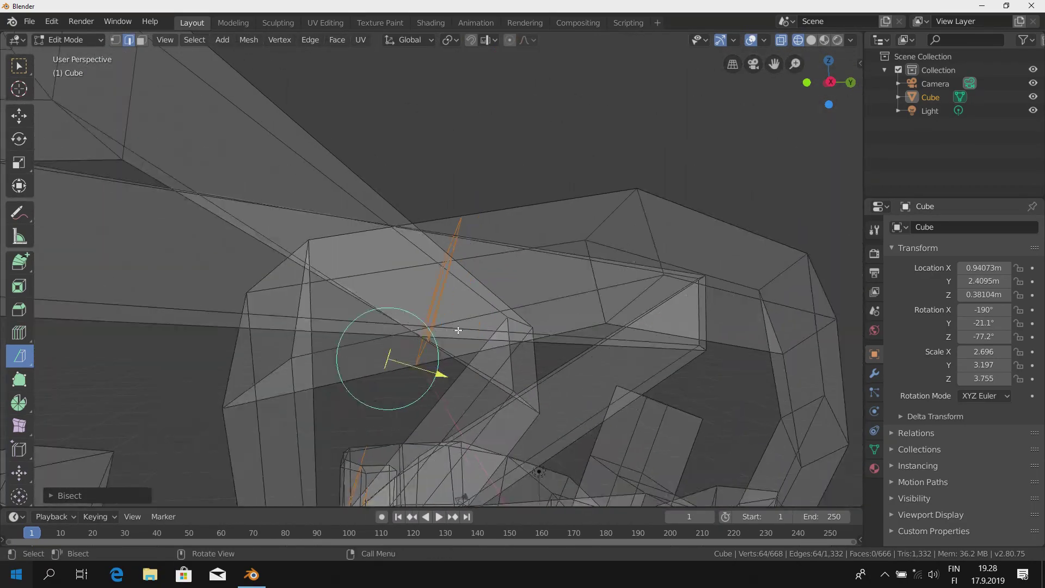
pyautogui.scroll(-3, 457, 329)
pyautogui.moveTo(577, 259); pyautogui.dragTo(611, 297, button='middle')
pyautogui.scroll(-3, 611, 297)
pyautogui.moveTo(20, 356)
pyautogui.mouseDown()
pyautogui.moveTo(74, 389)
pyautogui.moveTo(87, 360)
pyautogui.mouseUp()
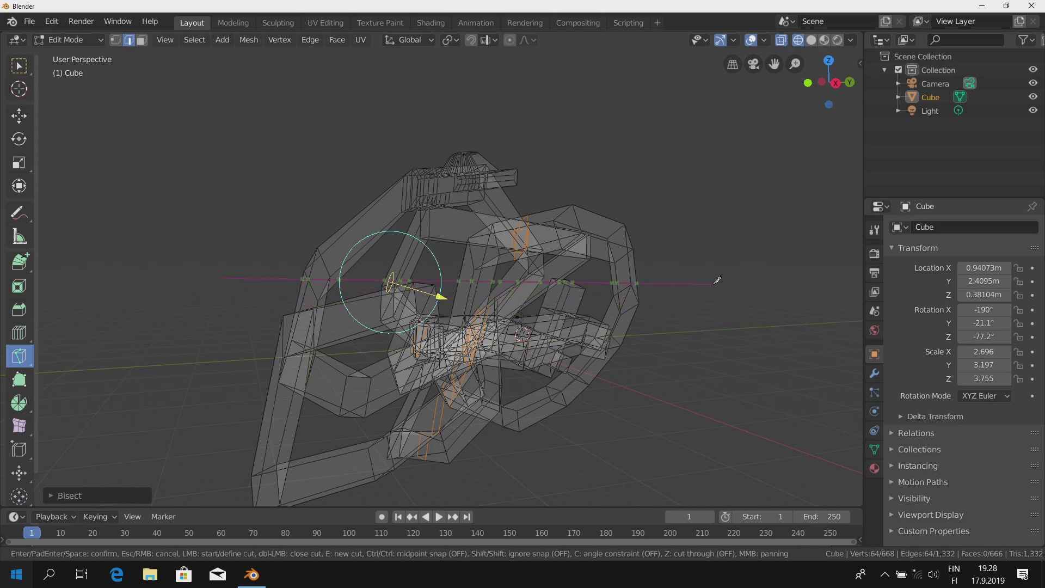
# Step: Cancel the unfinished knife line and show the mesh solid-shaded
pyautogui.press('Escape')
pyautogui.moveTo(727, 281); pyautogui.dragTo(747, 67, button='middle')
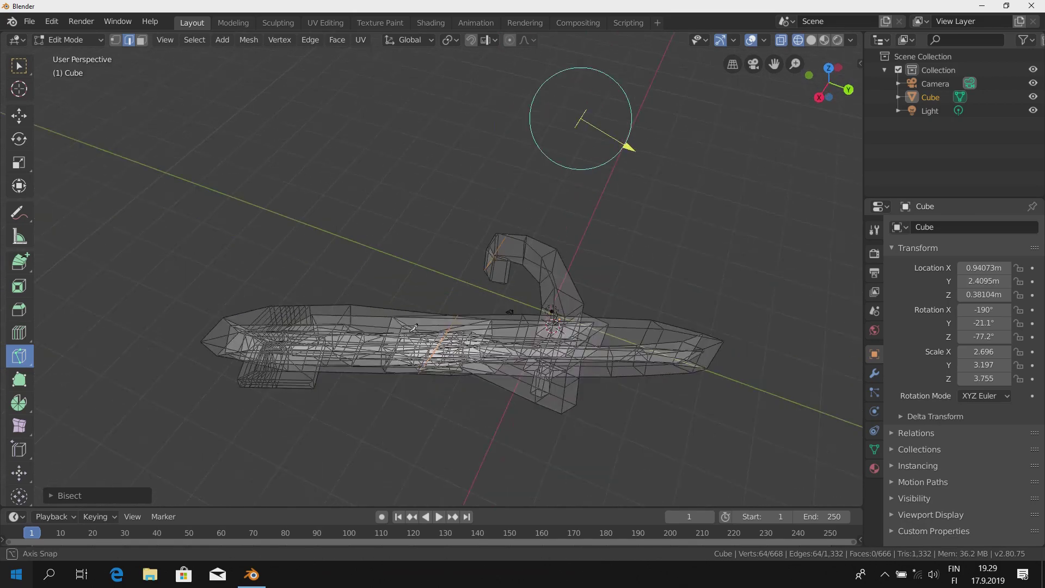
pyautogui.click(812, 40)
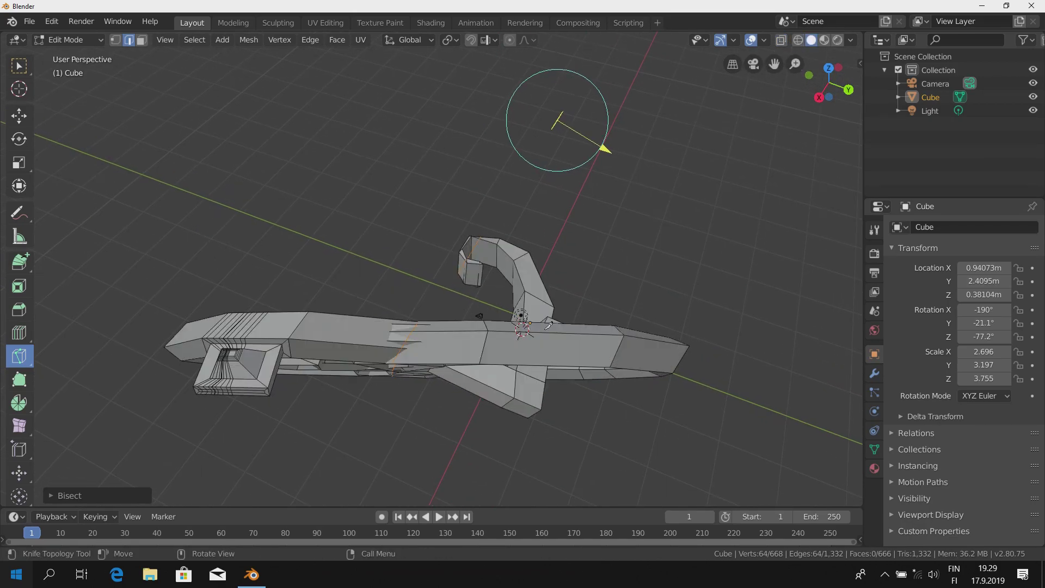
pyautogui.scroll(2, 448, 271)
pyautogui.scroll(3, 447, 271)
pyautogui.scroll(3, 448, 271)
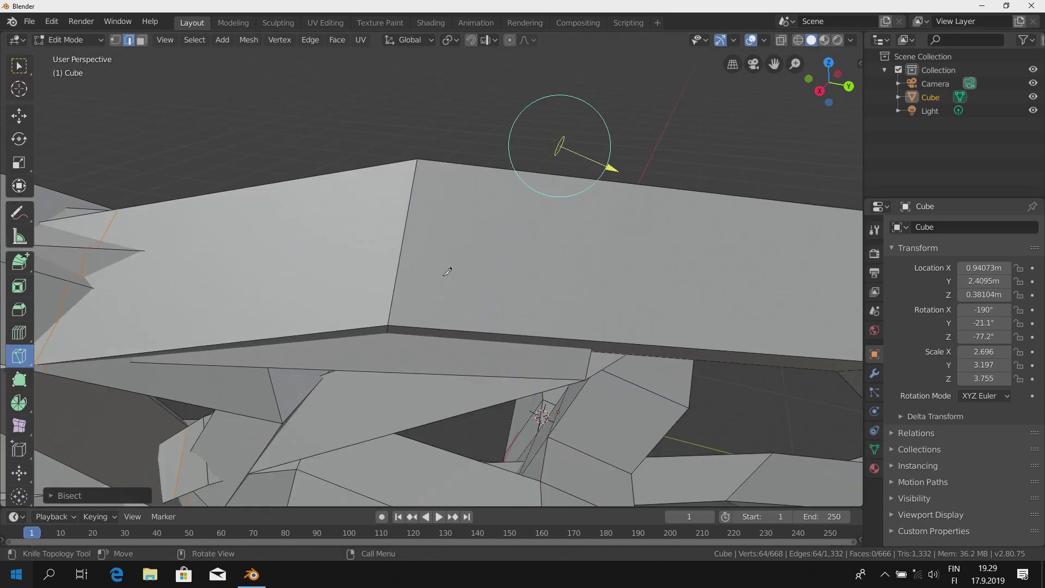
# Step: Knife-cut a bent line across the block's top face, corner to corner
pyautogui.click(421, 157)
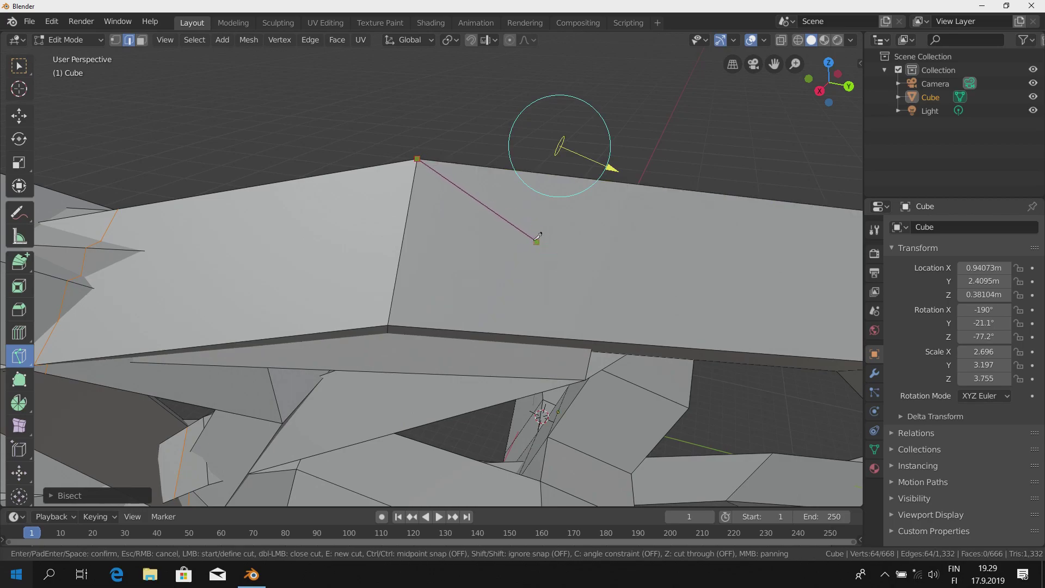
pyautogui.click(616, 269)
pyautogui.scroll(-1, 621, 269)
pyautogui.click(649, 286)
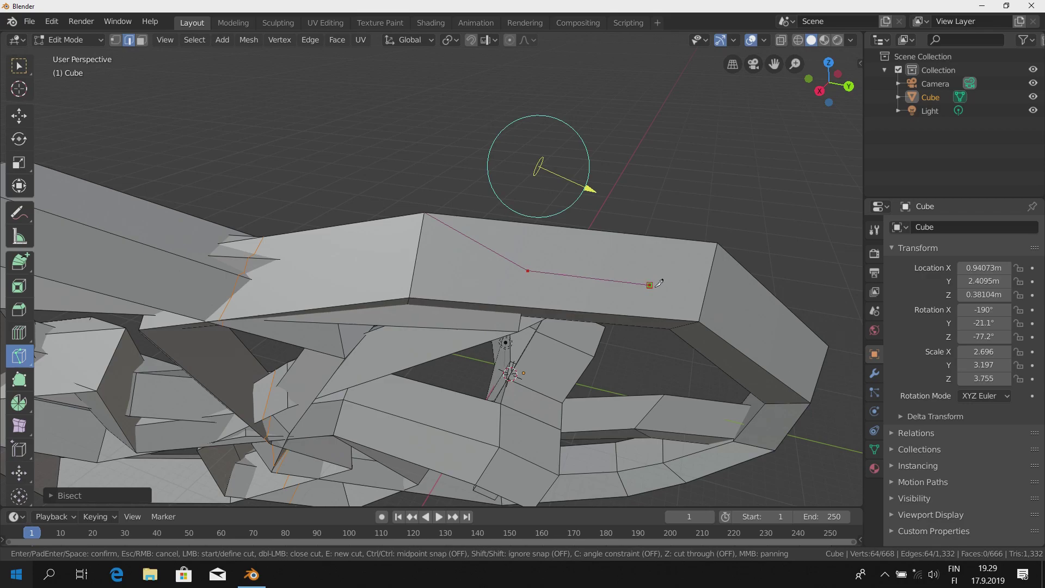
pyautogui.click(705, 316)
pyautogui.press('Return')
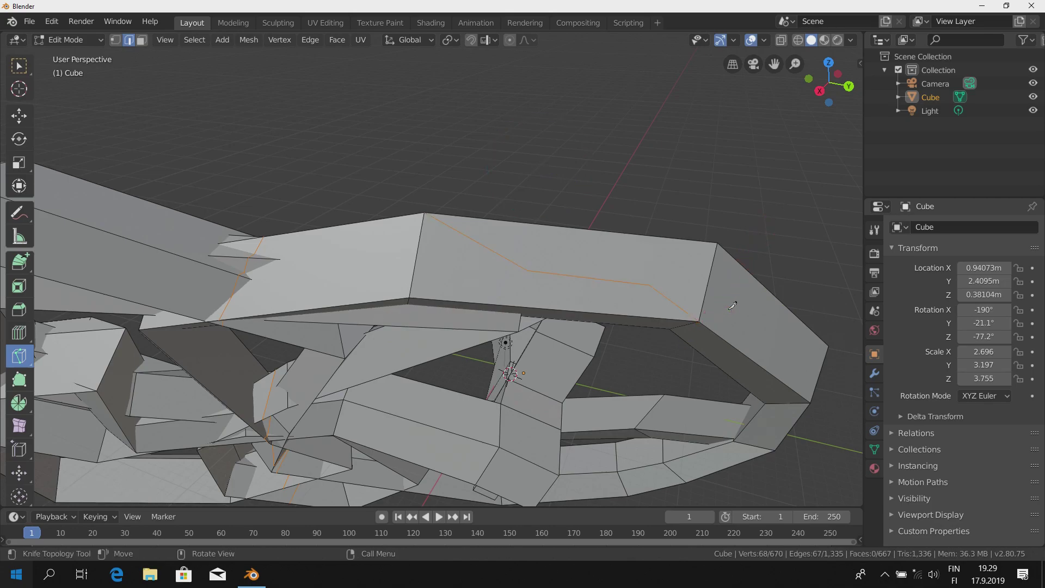
pyautogui.moveTo(564, 313); pyautogui.dragTo(615, 309, button='middle')
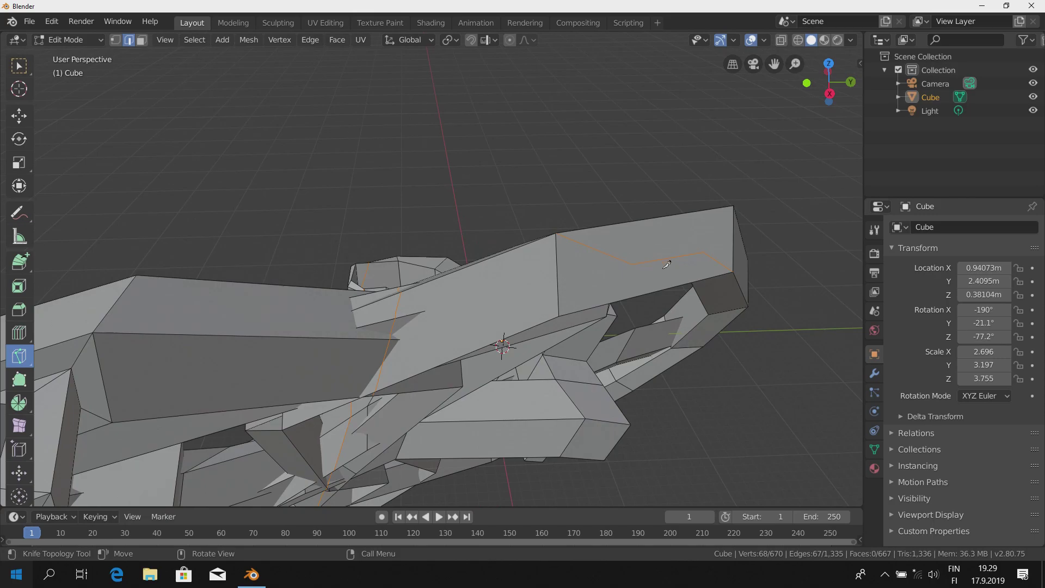
pyautogui.moveTo(667, 265); pyautogui.dragTo(488, 313, button='middle')
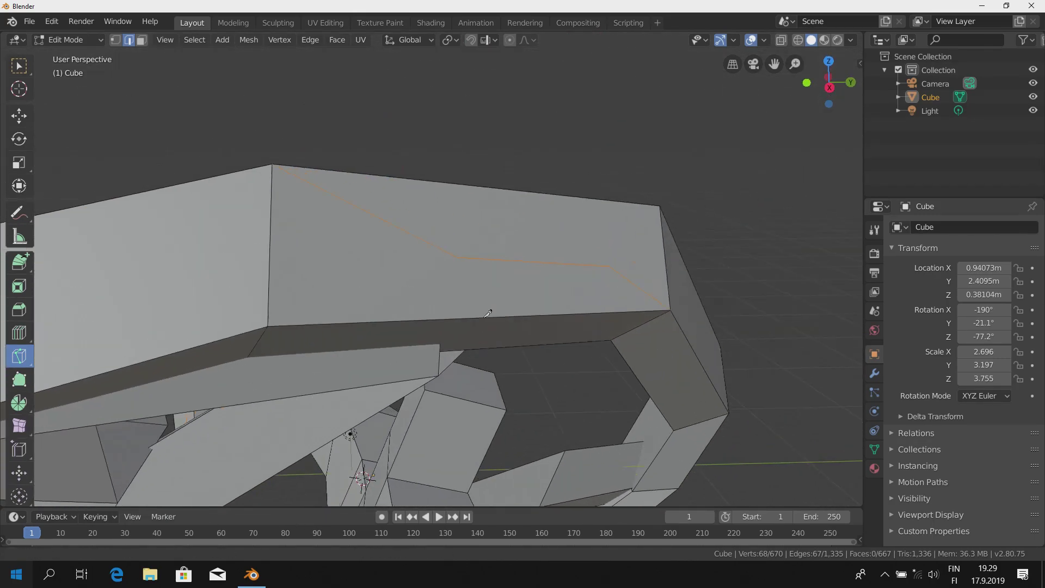
pyautogui.scroll(-3, 489, 313)
pyautogui.scroll(-1, 517, 286)
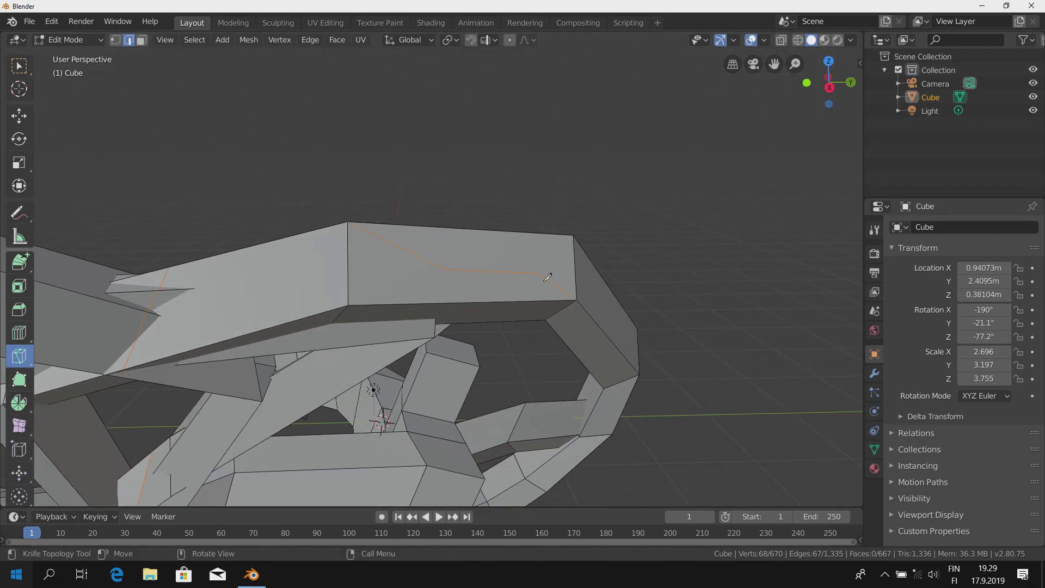
# Step: Add a loose vertex in empty space beside the mesh using Poly Build
pyautogui.click(19, 356)
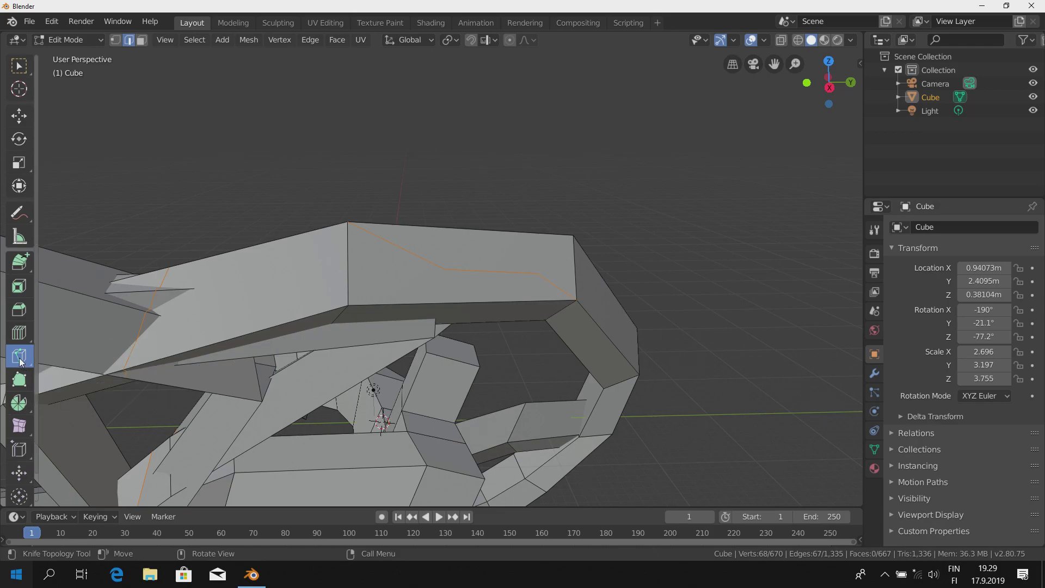
pyautogui.click(20, 380)
pyautogui.moveTo(523, 210)
pyautogui.mouseDown(button='middle')
pyautogui.moveTo(472, 267)
pyautogui.moveTo(263, 149)
pyautogui.mouseUp(button='middle')
pyautogui.click(433, 242)
# Step: Add a second loose vertex and join the two with an edge
pyautogui.click(440, 253)
pyautogui.moveTo(588, 256); pyautogui.dragTo(443, 339, button='middle')
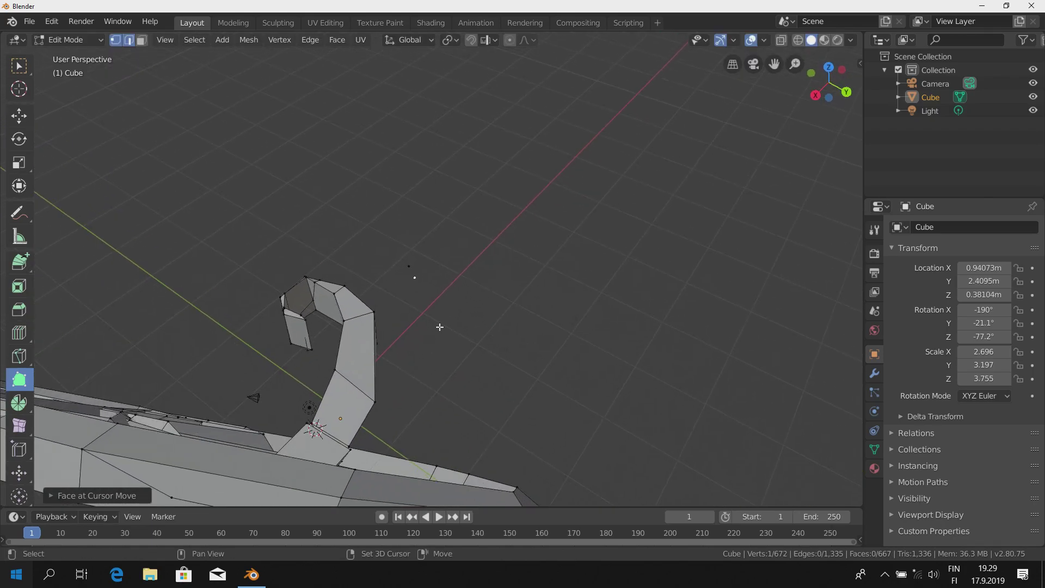
pyautogui.scroll(4, 430, 321)
pyautogui.scroll(2, 405, 308)
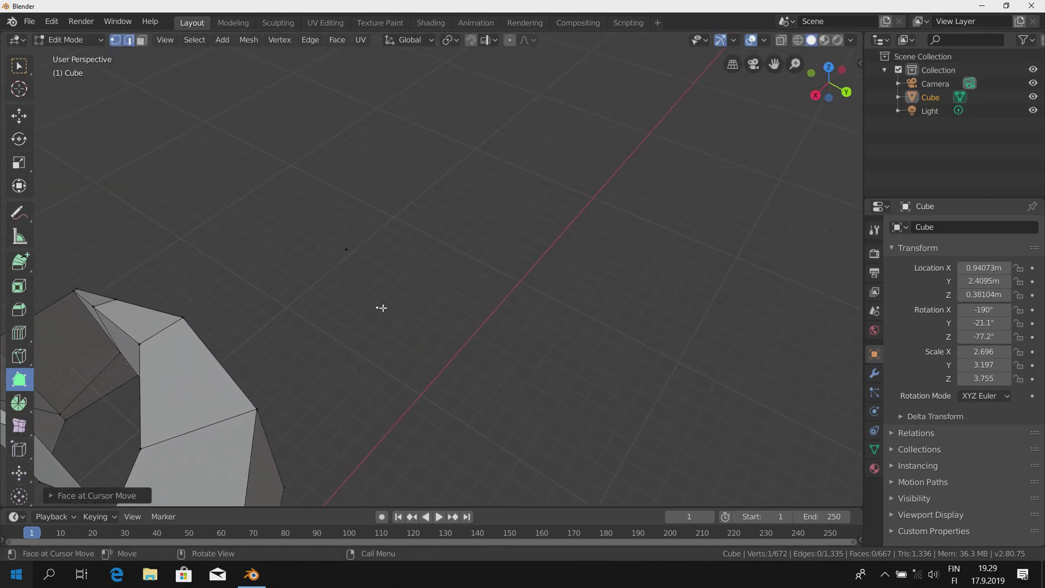
pyautogui.keyDown('shift'); pyautogui.click(348, 249); pyautogui.keyUp('shift')
pyautogui.moveTo(483, 319)
pyautogui.mouseDown(button='middle')
pyautogui.moveTo(510, 325)
pyautogui.moveTo(571, 293)
pyautogui.moveTo(516, 338)
pyautogui.moveTo(470, 342)
pyautogui.moveTo(495, 343)
pyautogui.moveTo(481, 298)
pyautogui.mouseUp(button='middle')
pyautogui.press('f')
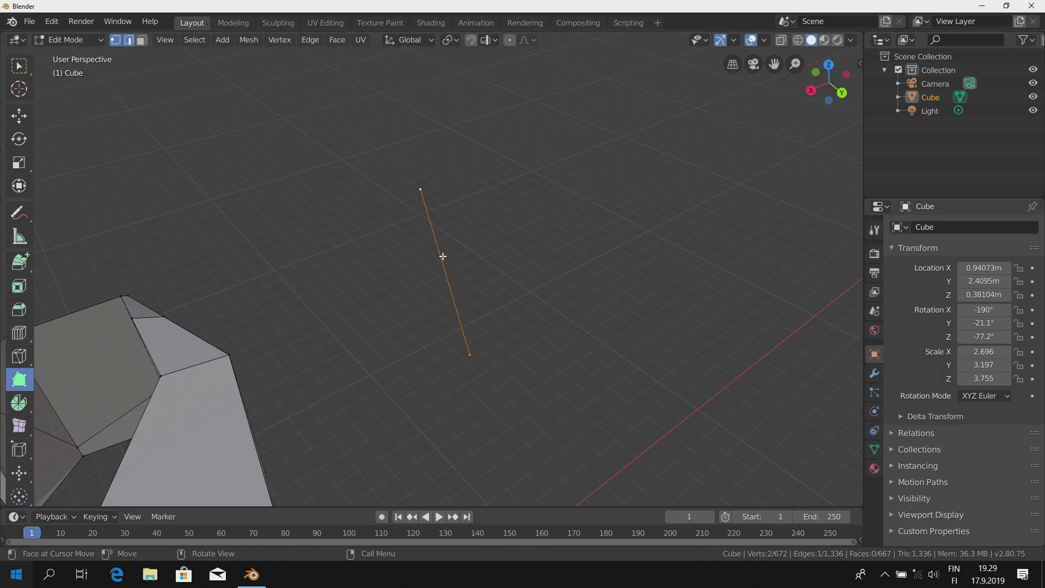
# Step: Add another vertex and connect it to the edge's top vertex, forming an L
pyautogui.click(477, 251)
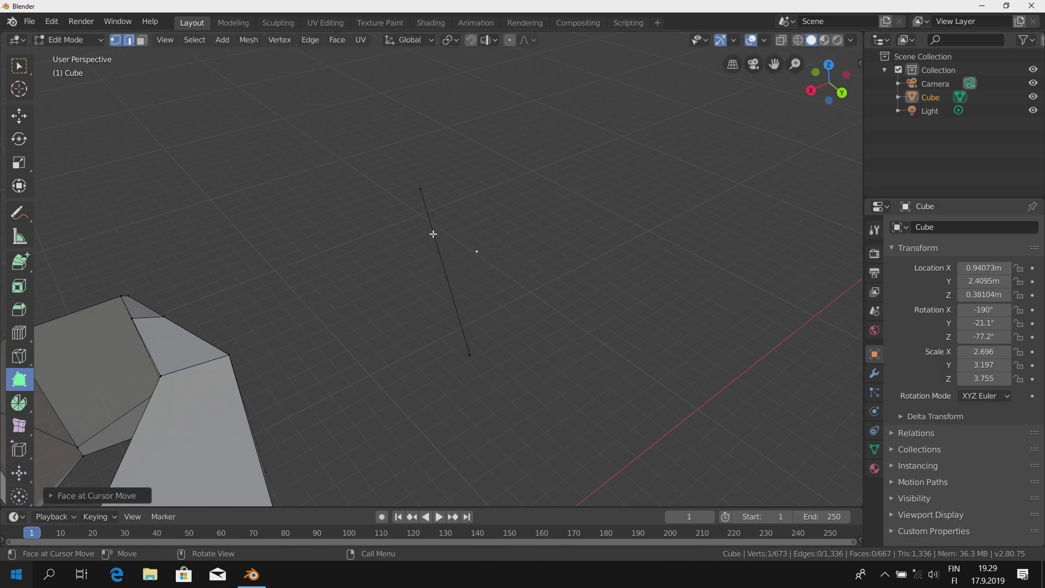
pyautogui.moveTo(527, 278); pyautogui.dragTo(472, 333, button='middle')
pyautogui.scroll(5, 472, 333)
pyautogui.moveTo(374, 350); pyautogui.dragTo(449, 315, button='middle')
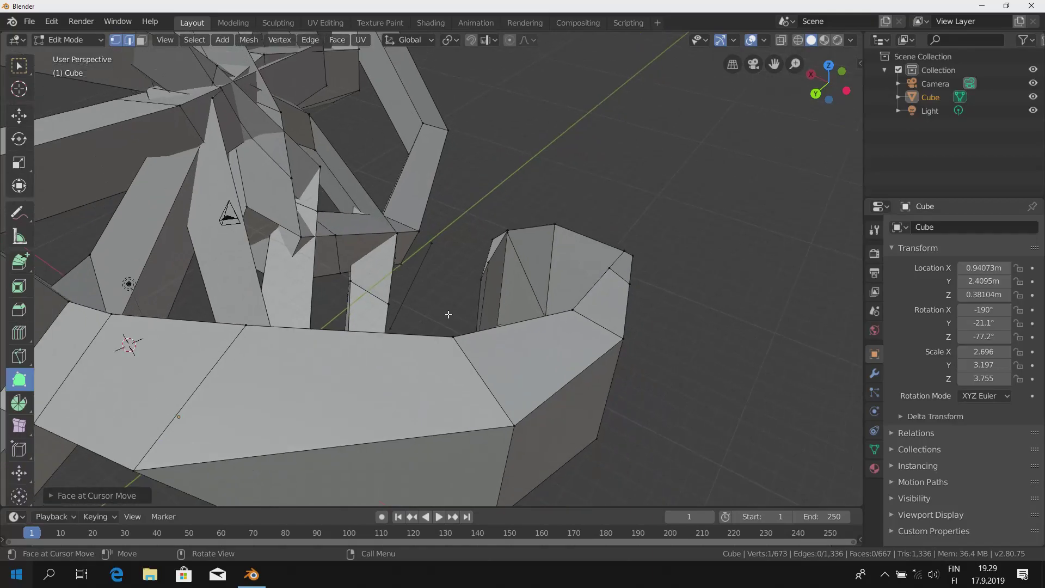
pyautogui.scroll(-4, 448, 315)
pyautogui.moveTo(515, 315); pyautogui.dragTo(481, 315, button='middle')
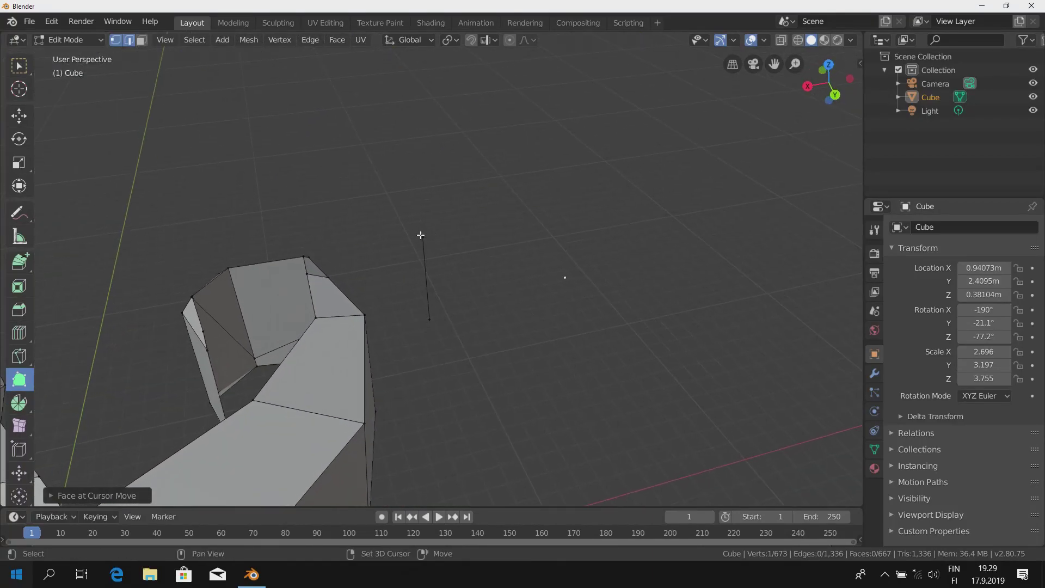
pyautogui.keyDown('shift'); pyautogui.click(422, 236); pyautogui.keyUp('shift')
pyautogui.press('f')
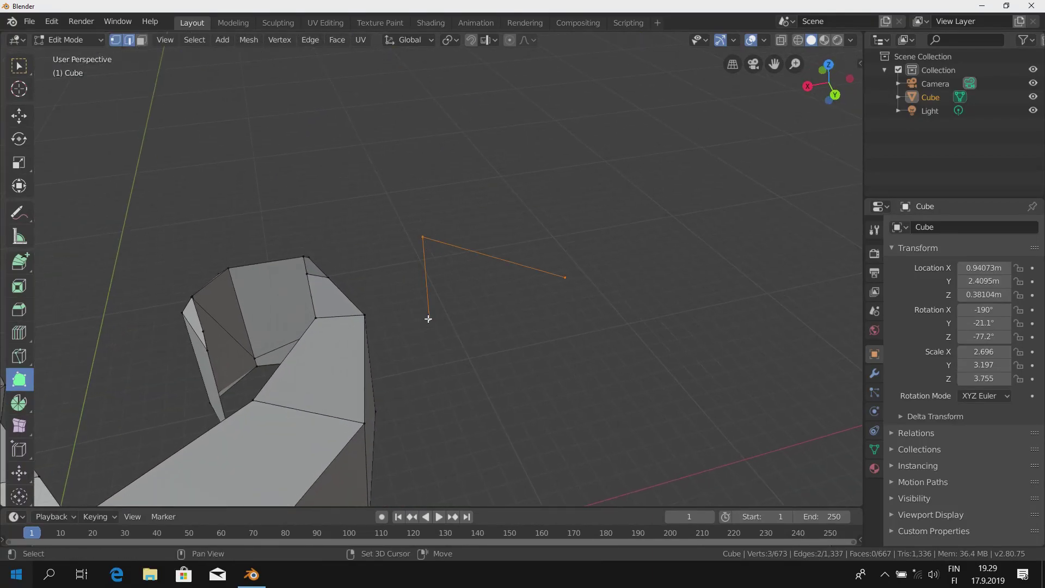
# Step: Duplicate and add extra vertices and edges off the L's corner
pyautogui.moveTo(430, 316); pyautogui.dragTo(507, 262, button='middle')
pyautogui.hotkey('shift', 'd')
pyautogui.click(522, 241)
pyautogui.click(467, 243)
pyautogui.keyDown('ctrl'); pyautogui.click(525, 338); pyautogui.keyUp('ctrl')
pyautogui.keyDown('ctrl'); pyautogui.click(457, 282); pyautogui.keyUp('ctrl')
pyautogui.keyDown('ctrl'); pyautogui.click(492, 286); pyautogui.keyUp('ctrl')
# Step: Undo the extra vertices and face, then select only the L's corner vertex
pyautogui.hotkey('ctrl', 'z')
pyautogui.keyDown('ctrl'); pyautogui.click(621, 439); pyautogui.keyUp('ctrl')
pyautogui.hotkey('ctrl', 'z')
pyautogui.hotkey('ctrl', 'z')
pyautogui.press('a')
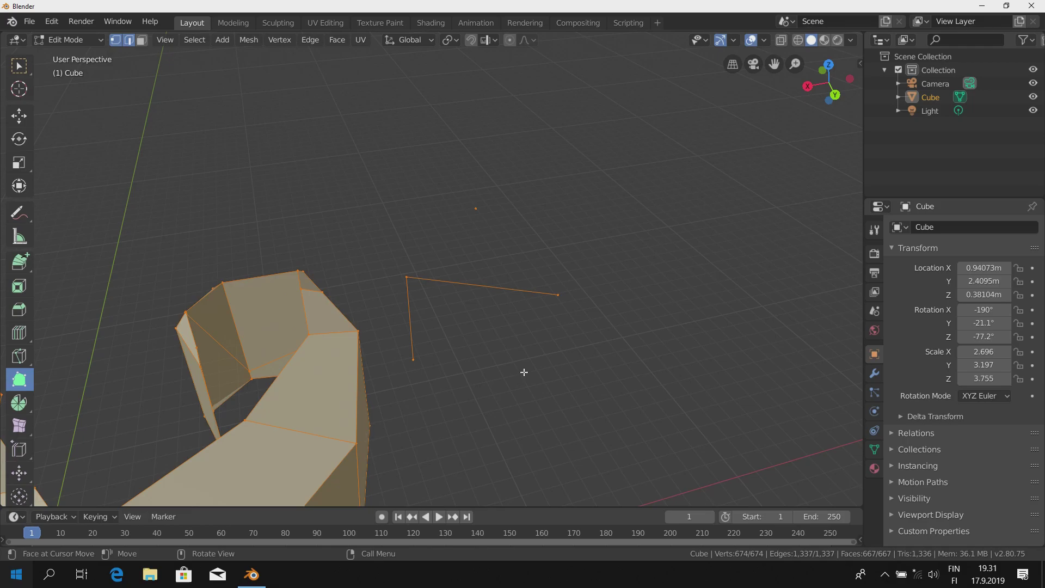
pyautogui.hotkey('alt', 'a')
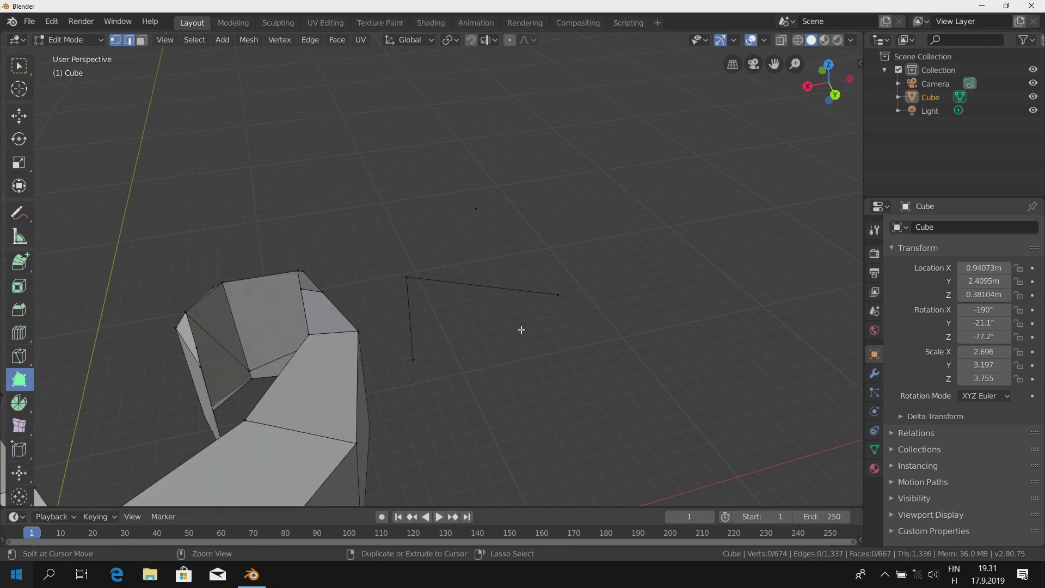
pyautogui.click(407, 278)
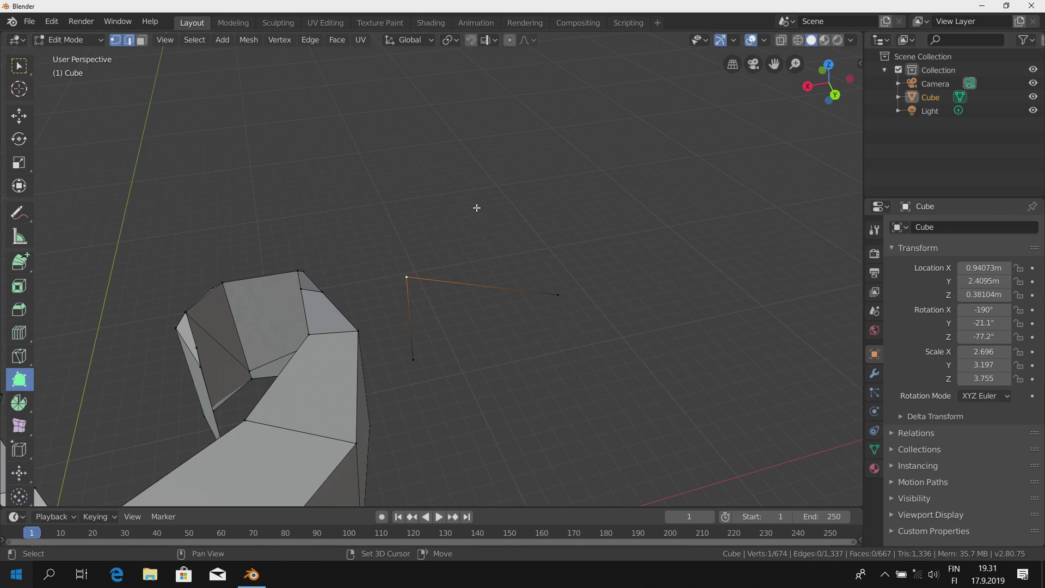
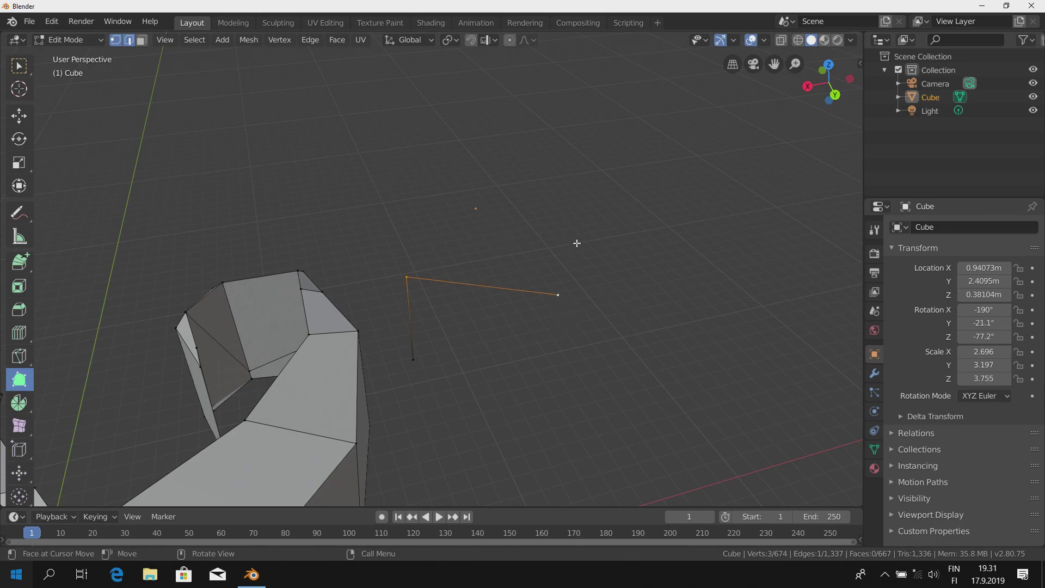
# Step: Fill a triangular face between the three vertices and extend the first Poly Build triangles from its edges
pyautogui.press('f')
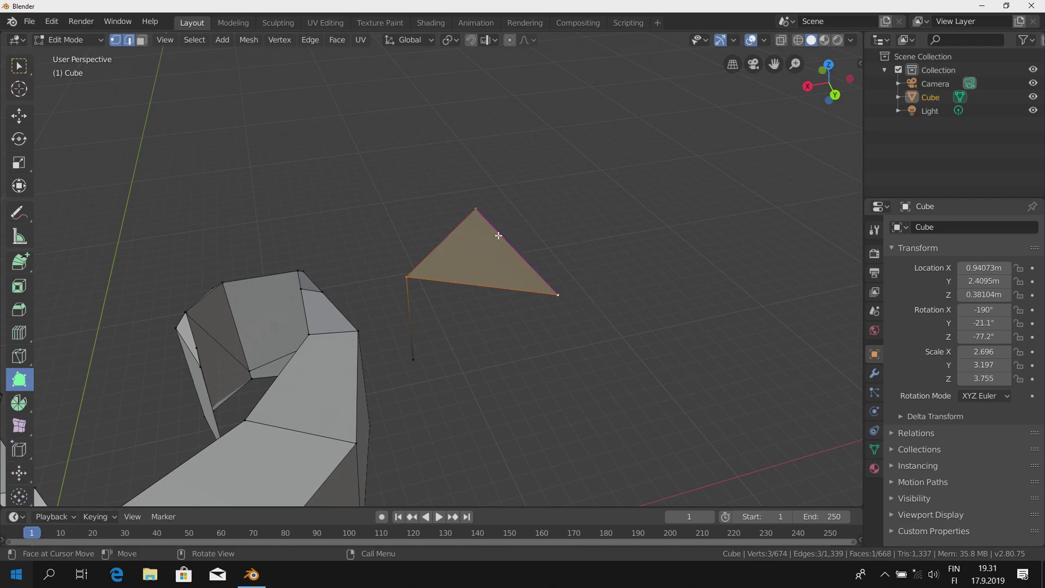
pyautogui.moveTo(499, 235)
pyautogui.mouseDown()
pyautogui.moveTo(641, 179)
pyautogui.moveTo(625, 187)
pyautogui.mouseUp()
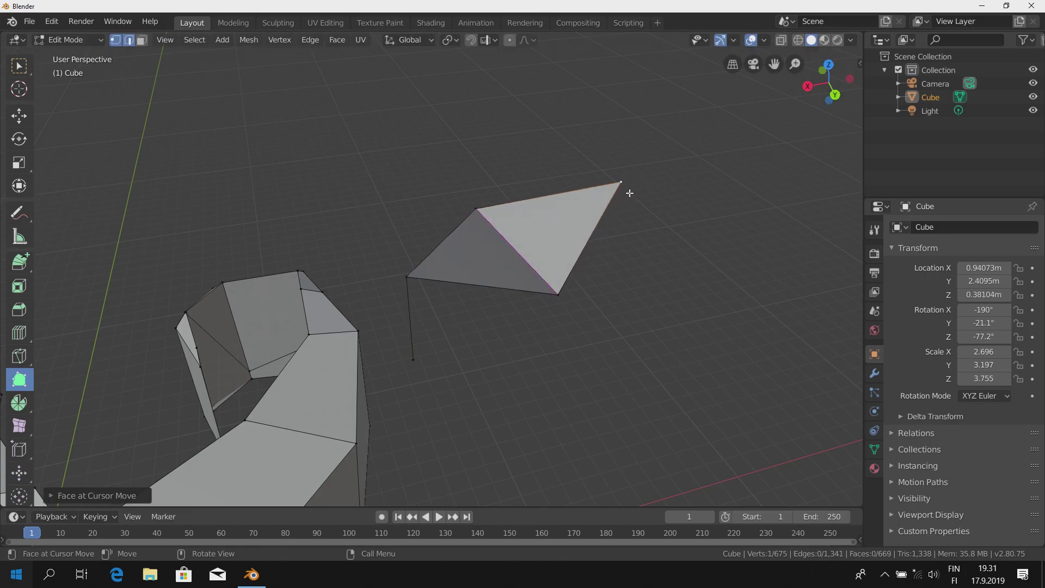
pyautogui.moveTo(625, 187)
pyautogui.mouseDown(button='middle')
pyautogui.moveTo(383, 319)
pyautogui.moveTo(509, 354)
pyautogui.moveTo(544, 289)
pyautogui.moveTo(460, 299)
pyautogui.moveTo(503, 304)
pyautogui.moveTo(499, 401)
pyautogui.moveTo(471, 366)
pyautogui.moveTo(467, 263)
pyautogui.mouseUp(button='middle')
pyautogui.moveTo(466, 264); pyautogui.dragTo(593, 371)
# Step: Extend more triangles downward and down-right from the strip's edges
pyautogui.moveTo(487, 330); pyautogui.dragTo(403, 449)
pyautogui.moveTo(402, 450)
pyautogui.mouseDown(button='middle')
pyautogui.moveTo(460, 311)
pyautogui.moveTo(502, 287)
pyautogui.mouseUp(button='middle')
pyautogui.moveTo(532, 350); pyautogui.dragTo(452, 381, button='middle')
pyautogui.moveTo(452, 381); pyautogui.dragTo(665, 426)
pyautogui.moveTo(665, 427); pyautogui.dragTo(588, 226, button='middle')
# Step: Lengthen the zigzag strip with further triangles built onto its end
pyautogui.moveTo(472, 287); pyautogui.dragTo(422, 451)
pyautogui.moveTo(518, 376); pyautogui.dragTo(652, 482)
pyautogui.moveTo(524, 321); pyautogui.dragTo(482, 359, button='middle')
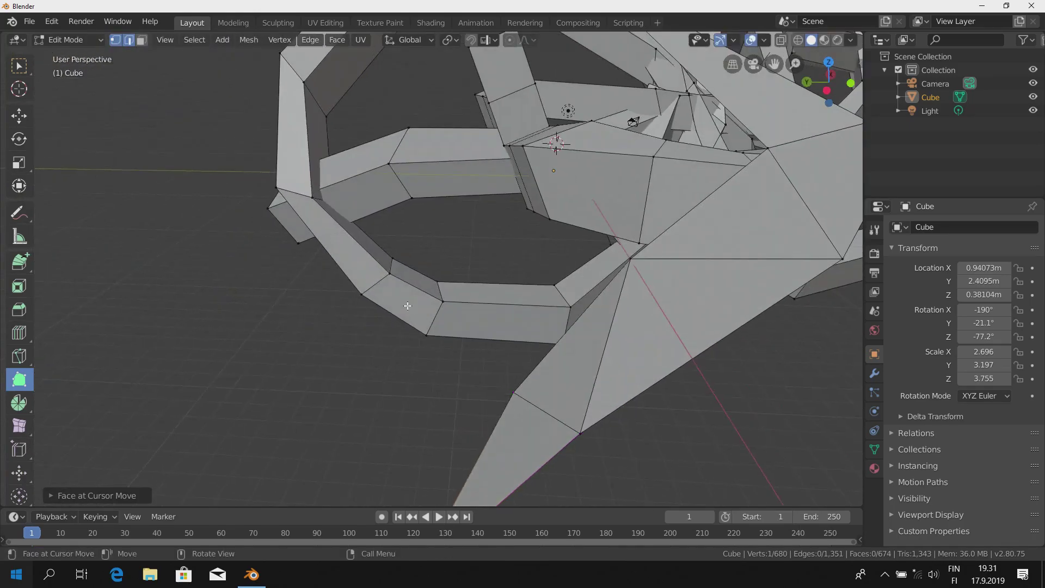
pyautogui.keyDown('ctrl'); pyautogui.moveTo(525, 381); pyautogui.dragTo(545, 403); pyautogui.keyUp('ctrl')
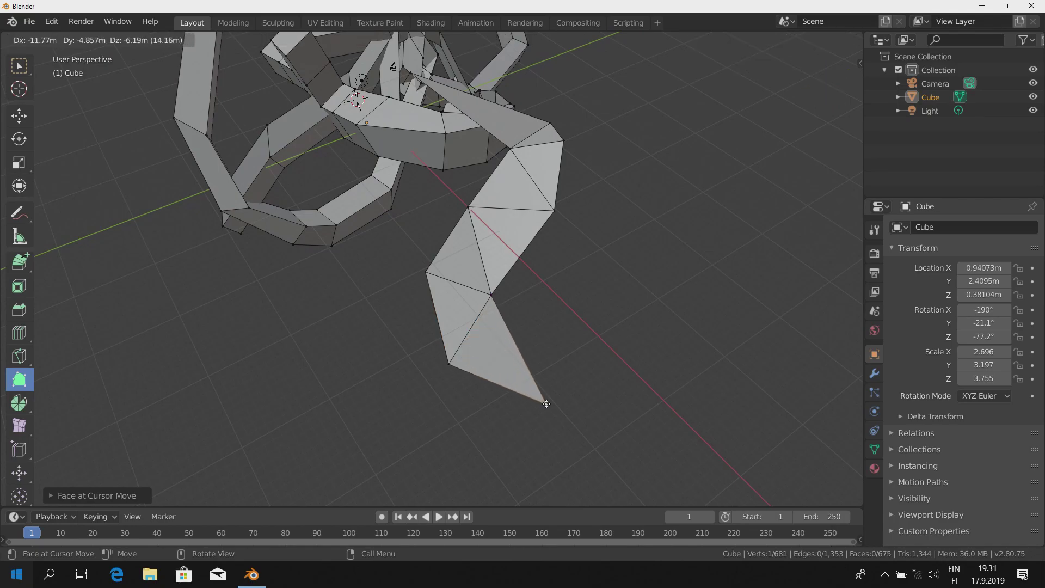
pyautogui.keyDown('ctrl'); pyautogui.moveTo(483, 381); pyautogui.dragTo(439, 469); pyautogui.keyUp('ctrl')
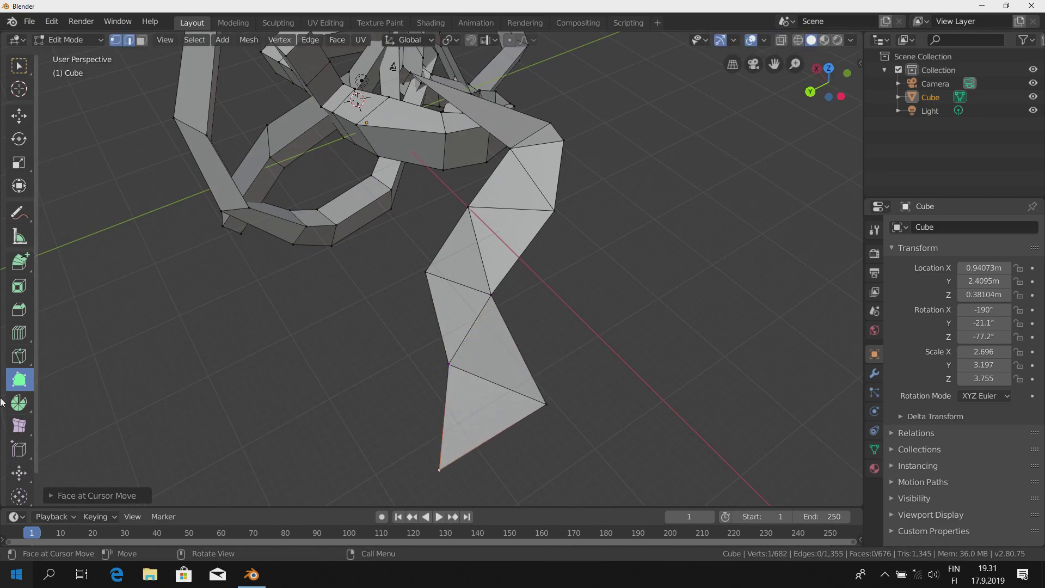
# Step: Select the whole mesh and sweep it around the centre with the Spin tool
pyautogui.click(18, 403)
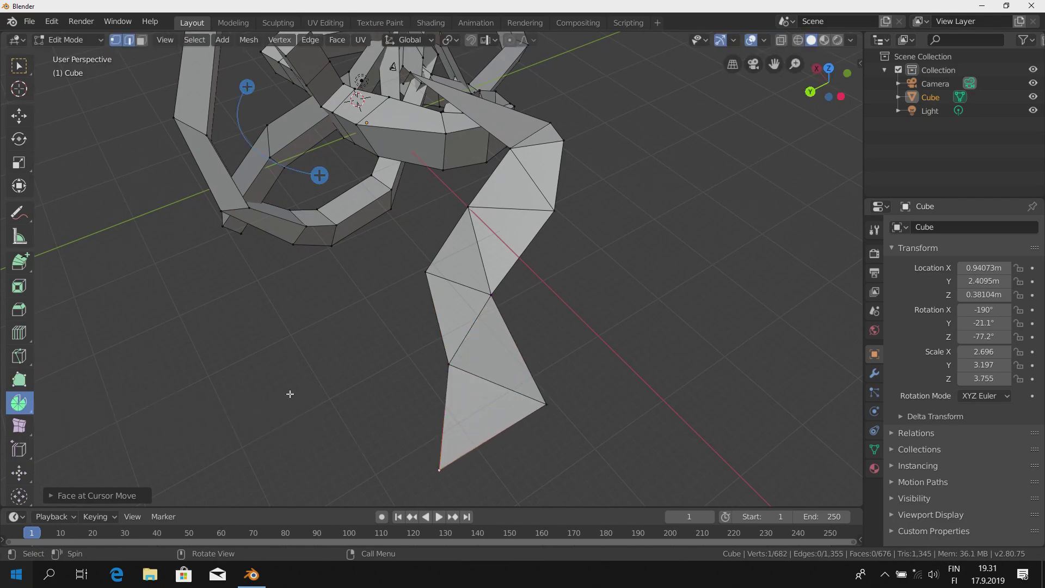
pyautogui.moveTo(322, 413); pyautogui.dragTo(378, 332, button='middle')
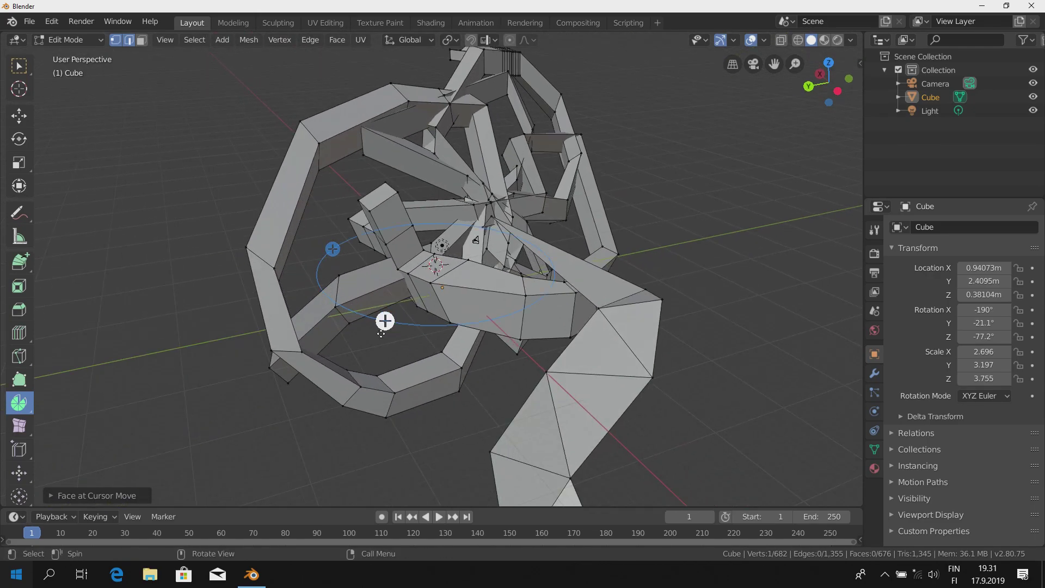
pyautogui.press('a')
pyautogui.moveTo(385, 322); pyautogui.dragTo(538, 327)
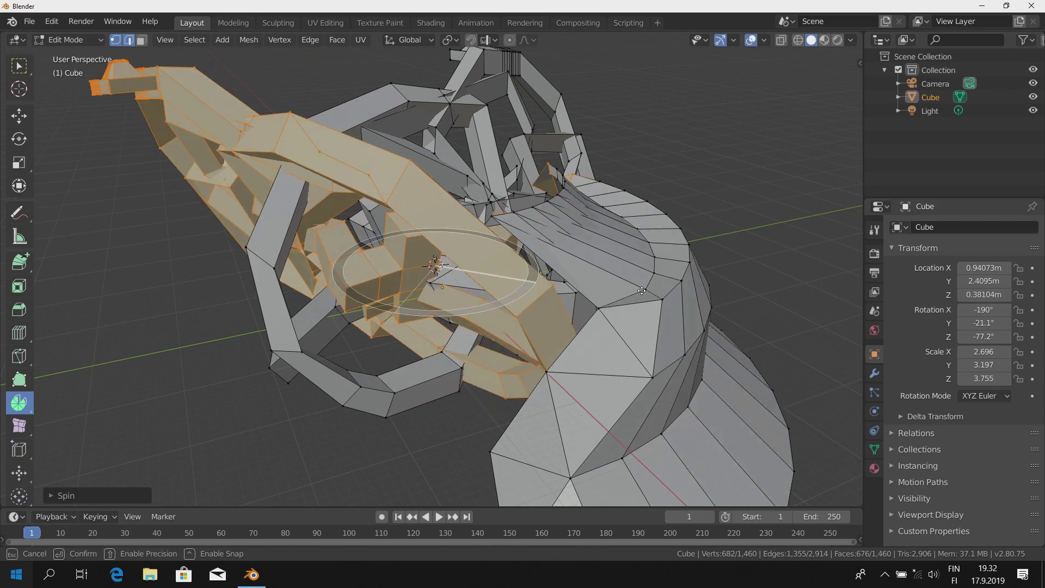
pyautogui.moveTo(538, 326)
pyautogui.mouseDown()
pyautogui.moveTo(574, 349)
pyautogui.moveTo(277, 379)
pyautogui.mouseUp()
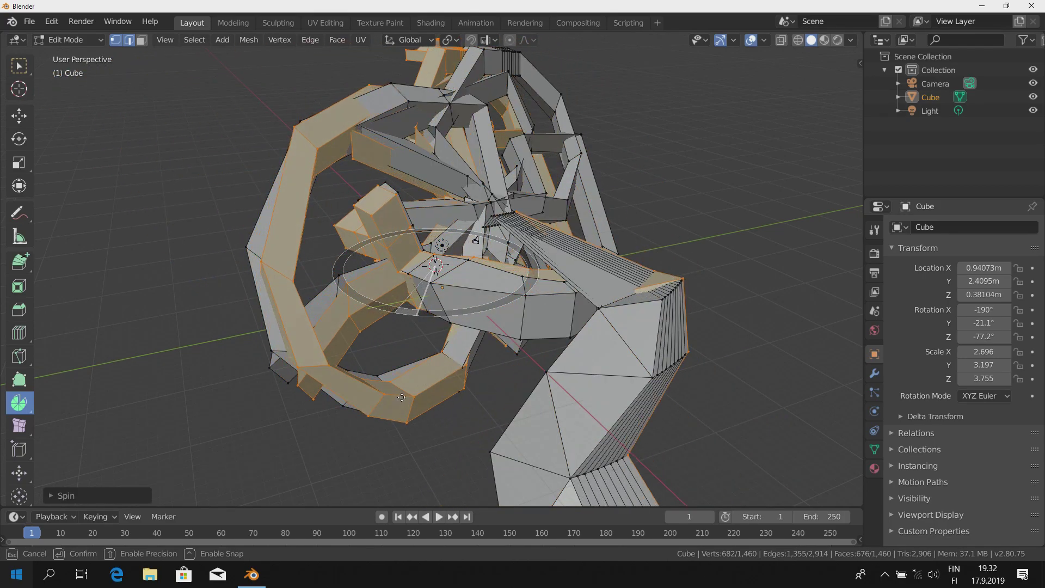
pyautogui.moveTo(278, 379); pyautogui.dragTo(505, 382)
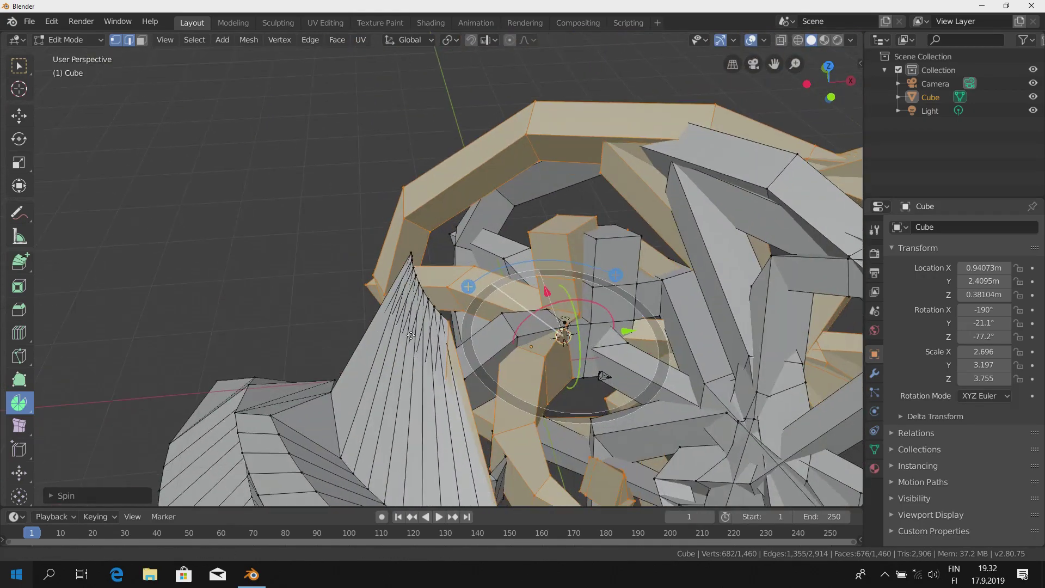
pyautogui.moveTo(504, 382); pyautogui.dragTo(32, 407, button='middle')
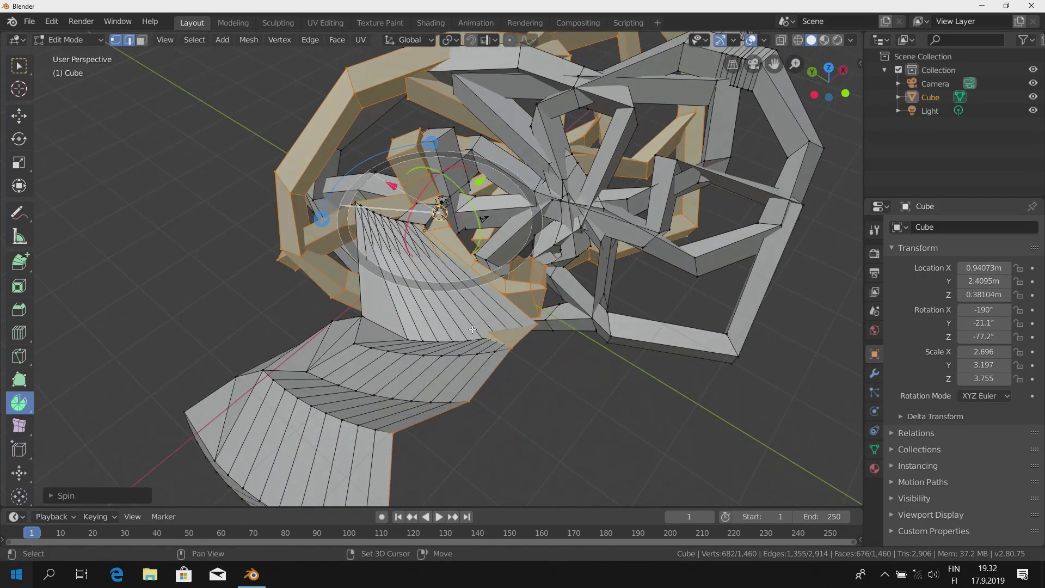
pyautogui.moveTo(406, 326)
pyautogui.mouseDown(button='middle')
pyautogui.moveTo(341, 384)
pyautogui.moveTo(473, 357)
pyautogui.moveTo(321, 288)
pyautogui.mouseUp(button='middle')
pyautogui.scroll(-4, 341, 384)
pyautogui.scroll(4, 473, 358)
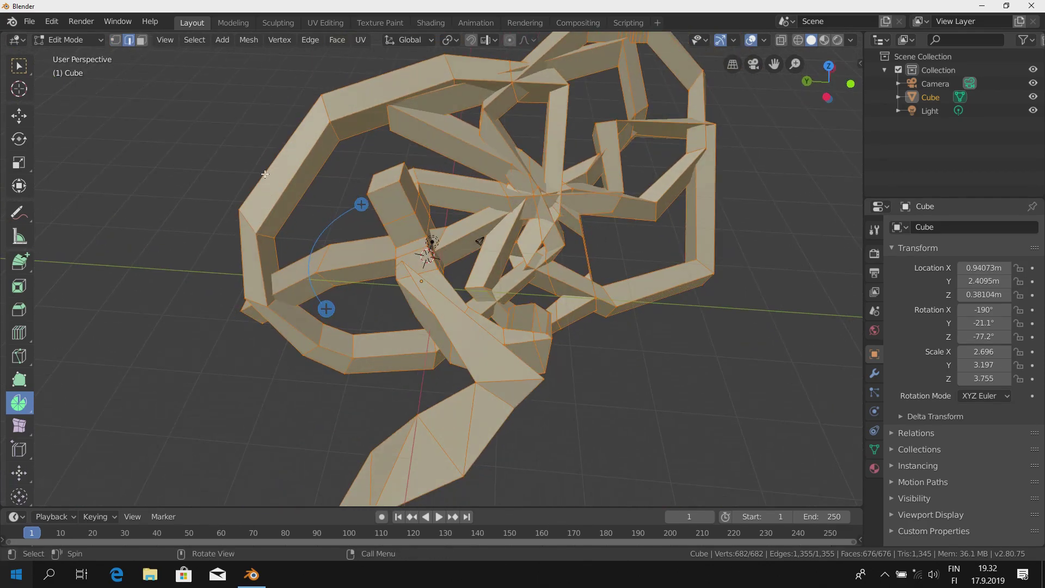
# Step: Select a single edge loop and spin it around the centre
pyautogui.keyDown('alt'); pyautogui.click(275, 157); pyautogui.keyUp('alt')
pyautogui.keyDown('shift'); pyautogui.moveTo(359, 258); pyautogui.dragTo(419, 326, button='middle'); pyautogui.keyUp('shift')
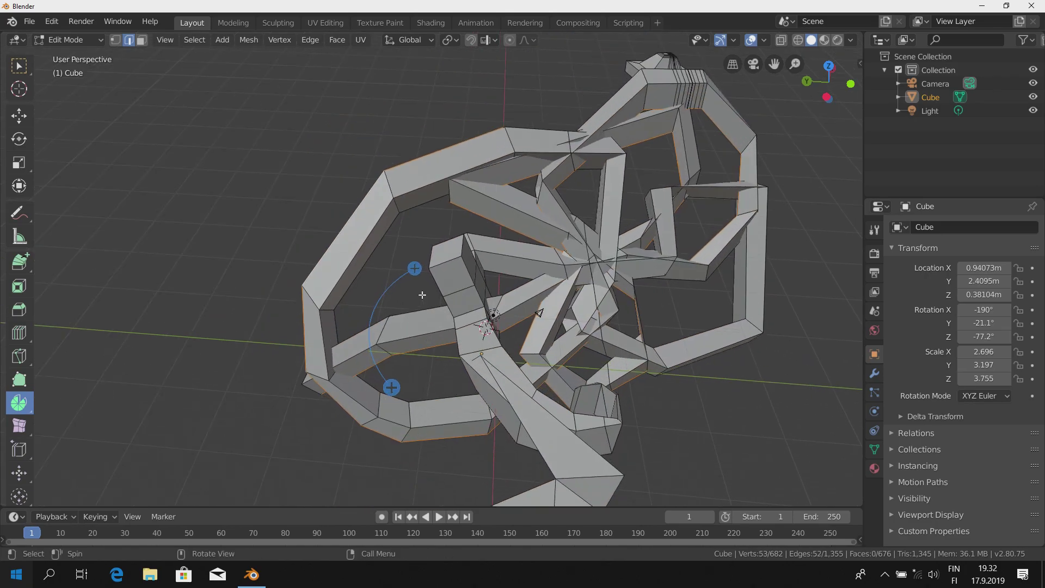
pyautogui.moveTo(386, 377); pyautogui.dragTo(408, 367)
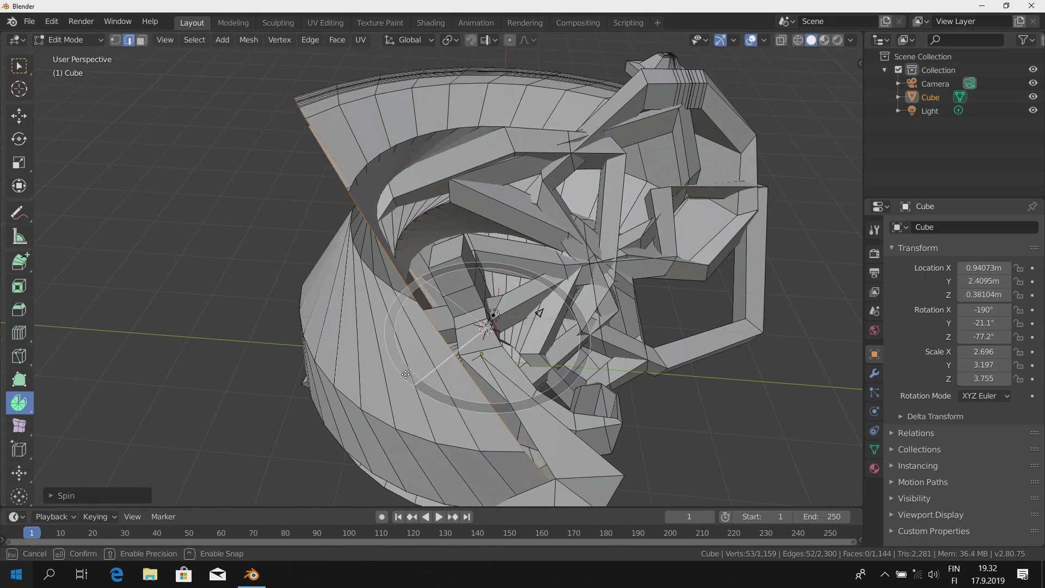
pyautogui.moveTo(407, 367); pyautogui.dragTo(414, 359)
pyautogui.moveTo(414, 360)
pyautogui.mouseDown(button='middle')
pyautogui.moveTo(596, 292)
pyautogui.moveTo(555, 305)
pyautogui.mouseUp(button='middle')
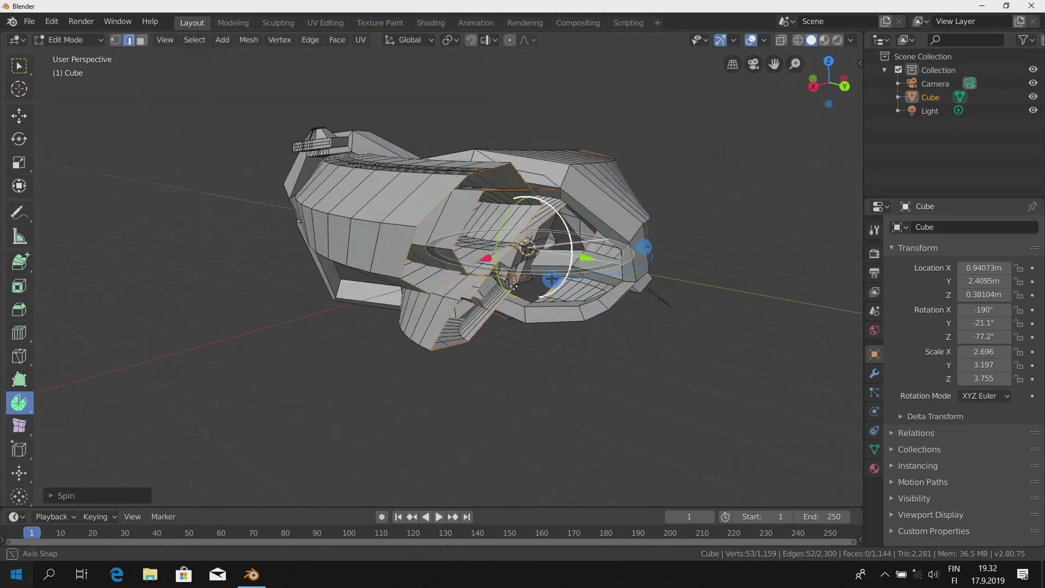
pyautogui.moveTo(555, 305); pyautogui.dragTo(413, 388, button='middle')
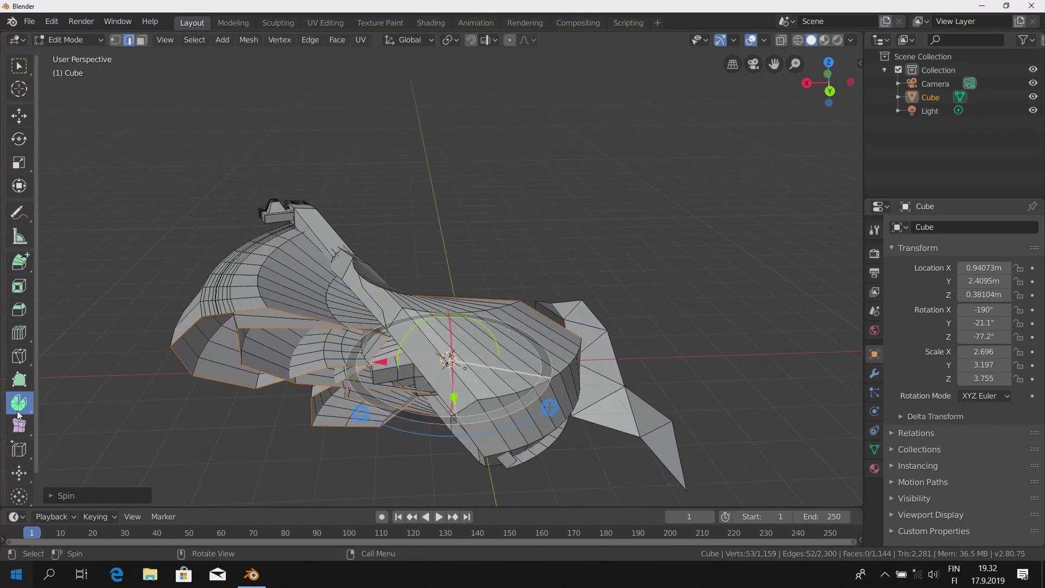
# Step: Switch to Spin Duplicates and spin duplicate copies of the edge loop
pyautogui.moveTo(18, 415); pyautogui.dragTo(92, 434)
pyautogui.moveTo(418, 367)
pyautogui.keyDown('shift'); pyautogui.mouseDown(button='middle')
pyautogui.moveTo(483, 271)
pyautogui.moveTo(530, 419)
pyautogui.mouseUp(button='middle'); pyautogui.keyUp('shift')
pyautogui.moveTo(497, 384)
pyautogui.mouseDown()
pyautogui.moveTo(545, 359)
pyautogui.moveTo(545, 345)
pyautogui.moveTo(270, 397)
pyautogui.mouseUp()
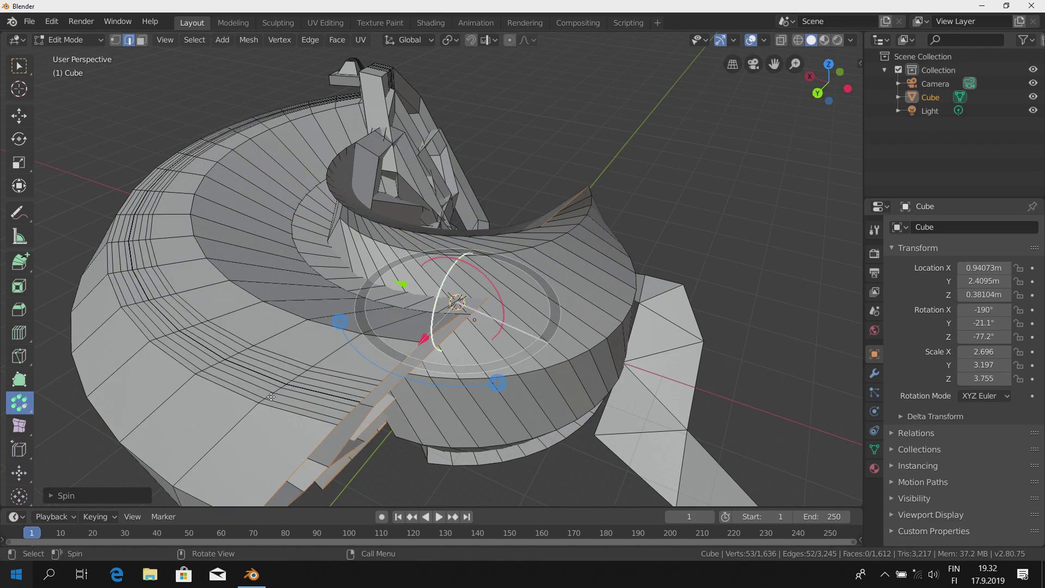
# Step: Toggle Edit Mode off and back on while orbiting around the spun mesh
pyautogui.moveTo(218, 327); pyautogui.dragTo(358, 283, button='middle')
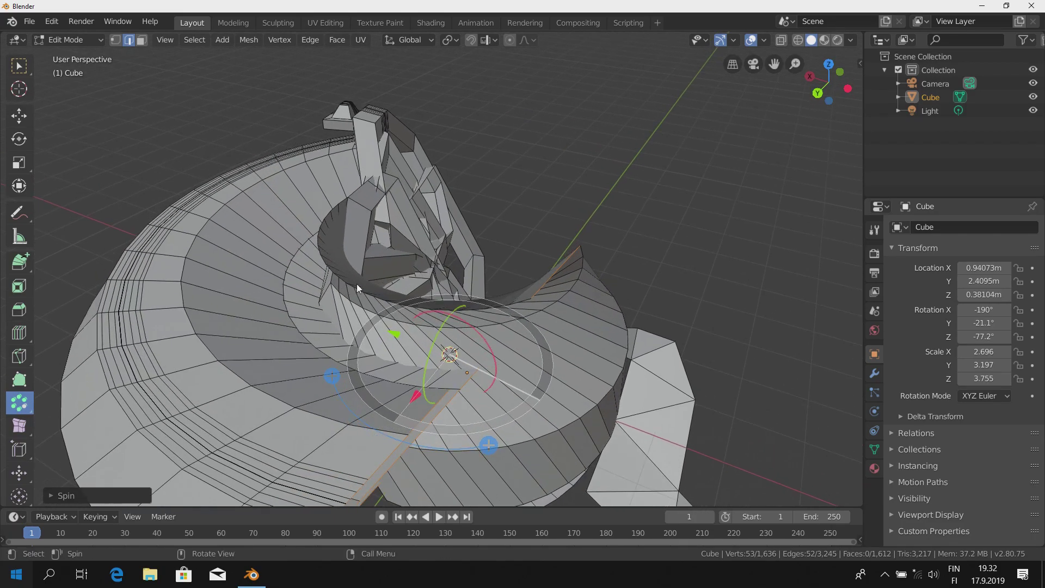
pyautogui.press('Tab')
pyautogui.scroll(-4, 411, 305)
pyautogui.moveTo(411, 305)
pyautogui.mouseDown(button='middle')
pyautogui.moveTo(472, 230)
pyautogui.moveTo(394, 284)
pyautogui.mouseUp(button='middle')
# Step: Select the whole mesh, spin duplicates of it, then undo that full-mesh spin
pyautogui.press('Tab')
pyautogui.press('a')
pyautogui.moveTo(393, 284); pyautogui.dragTo(458, 290)
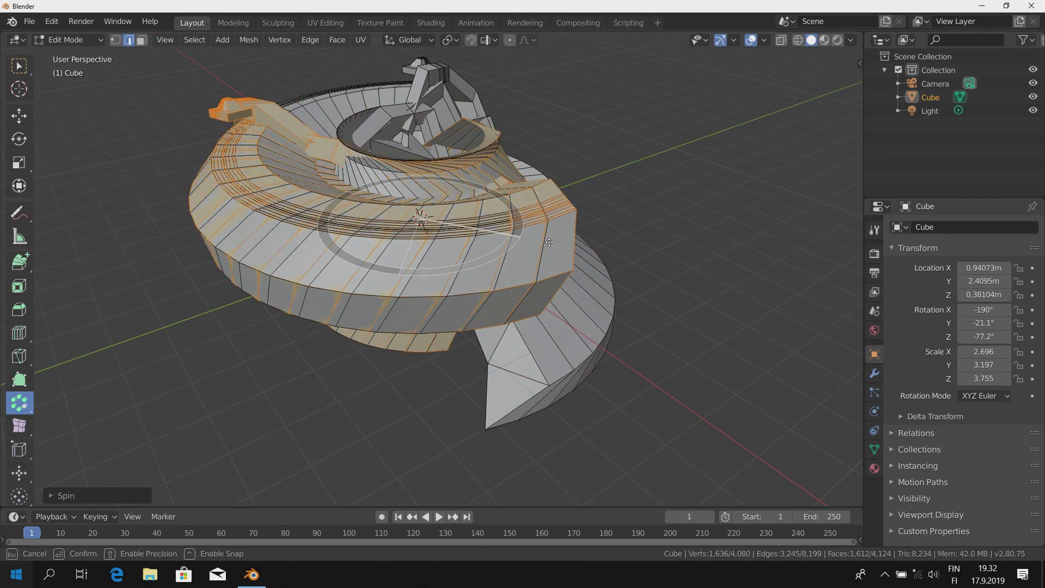
pyautogui.moveTo(457, 290); pyautogui.dragTo(467, 337)
pyautogui.hotkey('ctrl', 'z')
pyautogui.hotkey('ctrl', 'z')
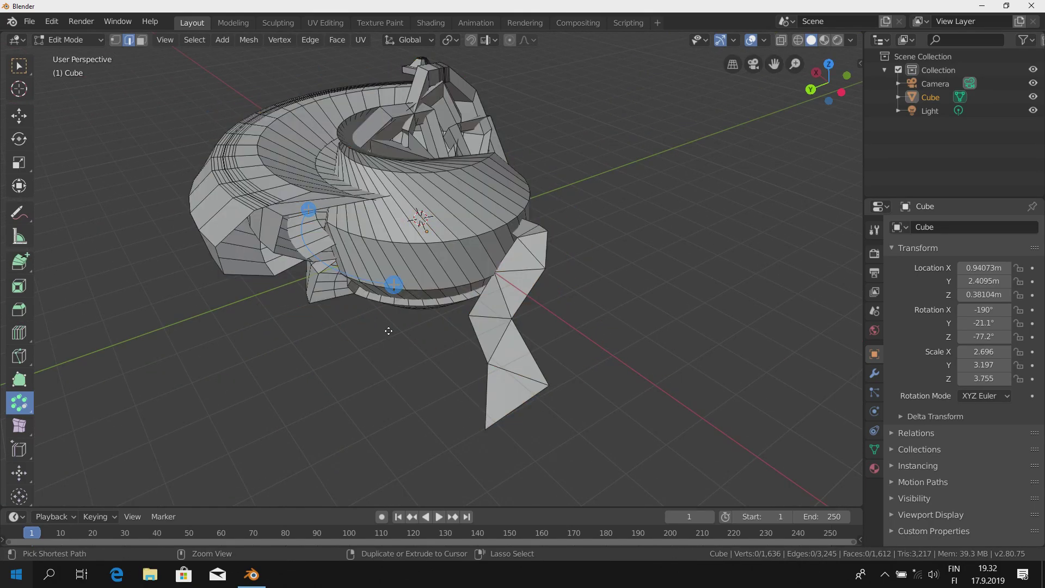
pyautogui.keyDown('shift'); pyautogui.moveTo(279, 288); pyautogui.dragTo(289, 381, button='middle'); pyautogui.keyUp('shift')
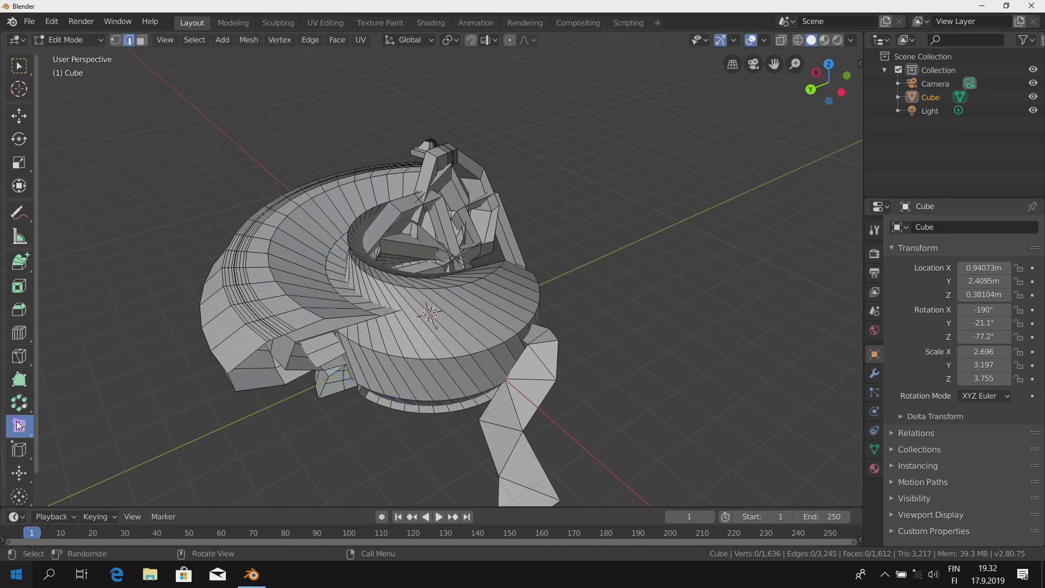
# Step: Select the whole mesh and smooth its vertices with the Smooth tool
pyautogui.moveTo(25, 425); pyautogui.dragTo(55, 439)
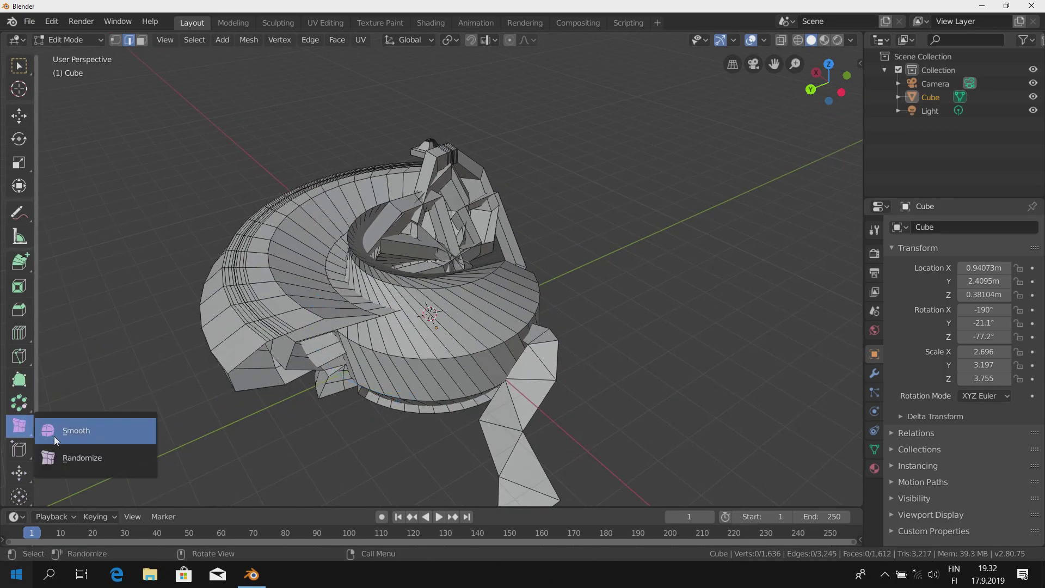
pyautogui.scroll(-1, 64, 439)
pyautogui.scroll(3, 428, 345)
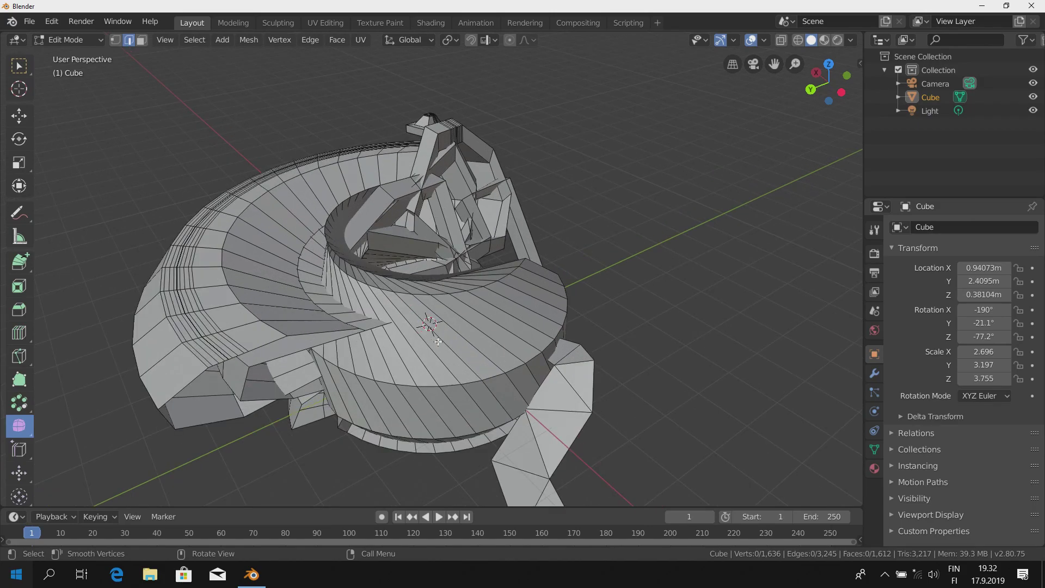
pyautogui.moveTo(428, 344); pyautogui.dragTo(461, 355, button='middle')
pyautogui.press('a')
pyautogui.moveTo(521, 343); pyautogui.dragTo(490, 283, button='middle')
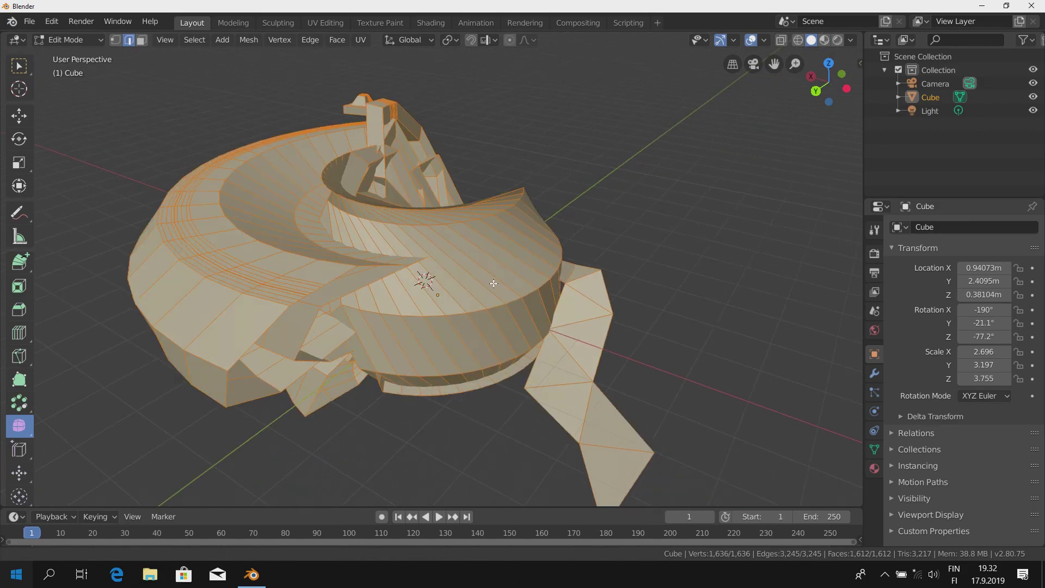
pyautogui.moveTo(490, 283)
pyautogui.mouseDown()
pyautogui.moveTo(508, 276)
pyautogui.moveTo(297, 283)
pyautogui.mouseUp()
pyautogui.scroll(-3, 297, 283)
pyautogui.moveTo(635, 378)
pyautogui.mouseDown()
pyautogui.moveTo(708, 378)
pyautogui.moveTo(326, 392)
pyautogui.mouseUp()
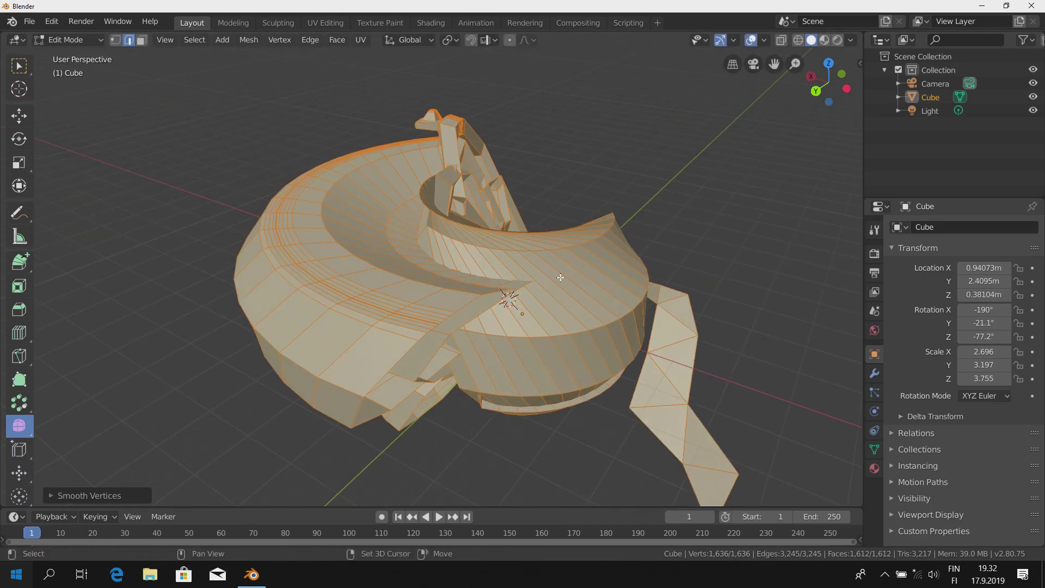
pyautogui.moveTo(326, 392); pyautogui.dragTo(141, 399, button='middle')
# Step: Randomize the mesh's vertex positions twice with the Randomize tool
pyautogui.moveTo(31, 426); pyautogui.dragTo(65, 458)
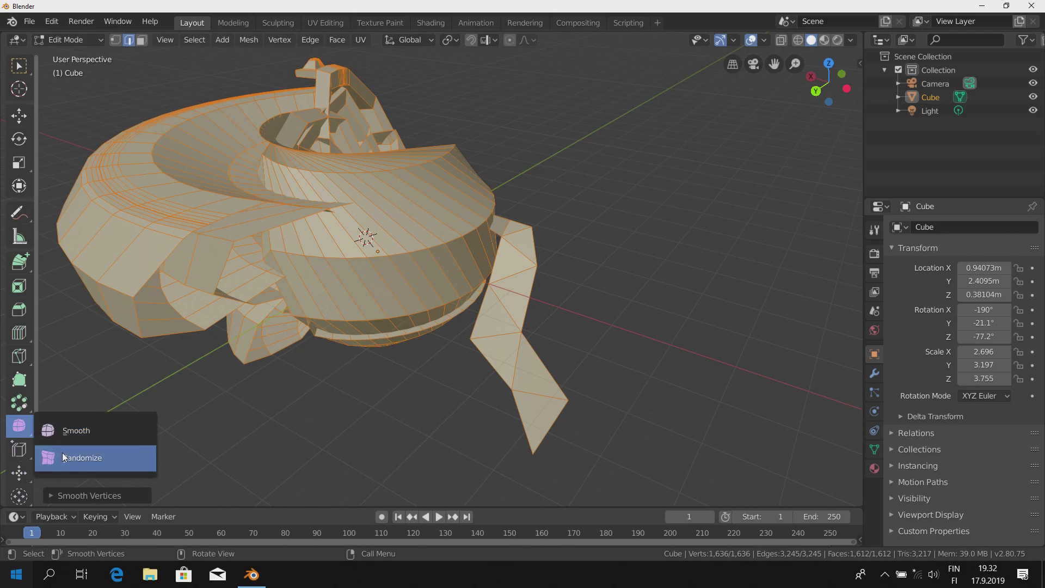
pyautogui.moveTo(65, 457)
pyautogui.mouseDown(button='middle')
pyautogui.moveTo(535, 308)
pyautogui.moveTo(415, 284)
pyautogui.mouseUp(button='middle')
pyautogui.moveTo(415, 284)
pyautogui.mouseDown()
pyautogui.moveTo(836, 526)
pyautogui.moveTo(628, 381)
pyautogui.mouseUp()
pyautogui.moveTo(628, 380)
pyautogui.mouseDown(button='middle')
pyautogui.moveTo(482, 399)
pyautogui.moveTo(578, 348)
pyautogui.mouseUp(button='middle')
pyautogui.moveTo(577, 349); pyautogui.dragTo(696, 421)
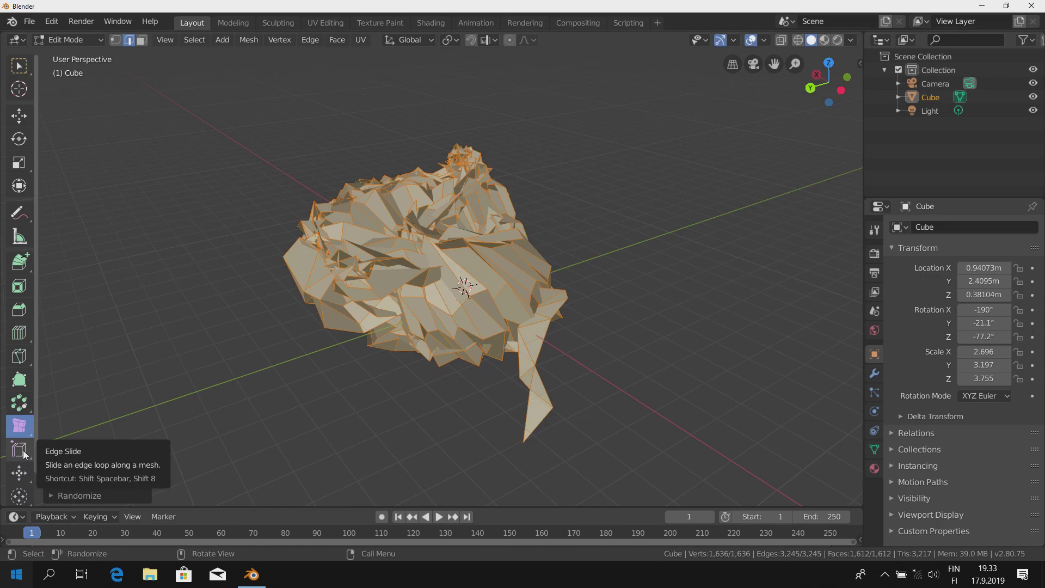
# Step: Undo the randomize and smooth edits back to the 676-face mesh
pyautogui.hotkey('ctrl', 'z')
pyautogui.hotkey('ctrl', 'z')
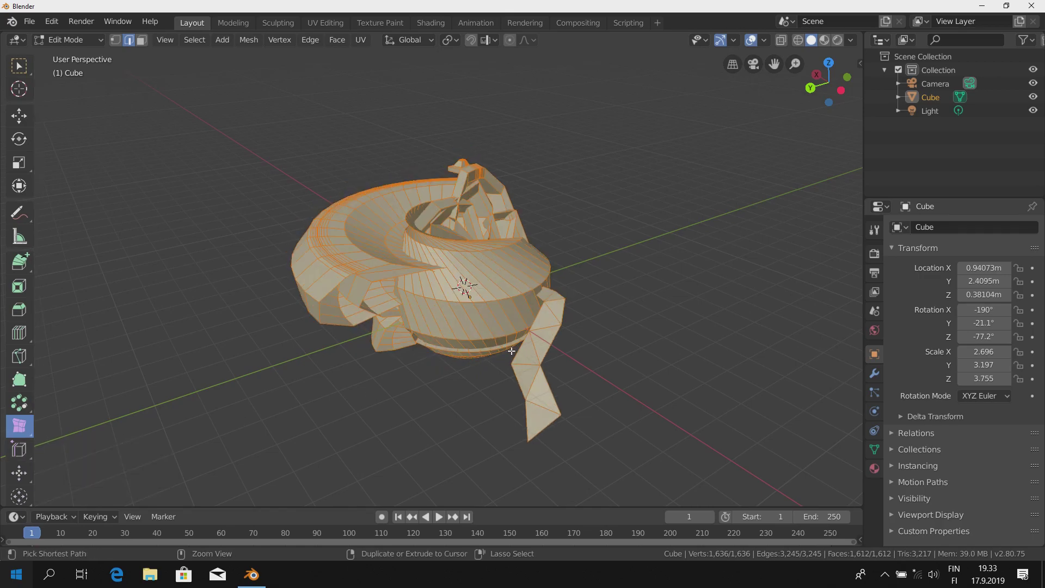
pyautogui.hotkey('ctrl', 'z')
pyautogui.hotkey('ctrl', 'z')
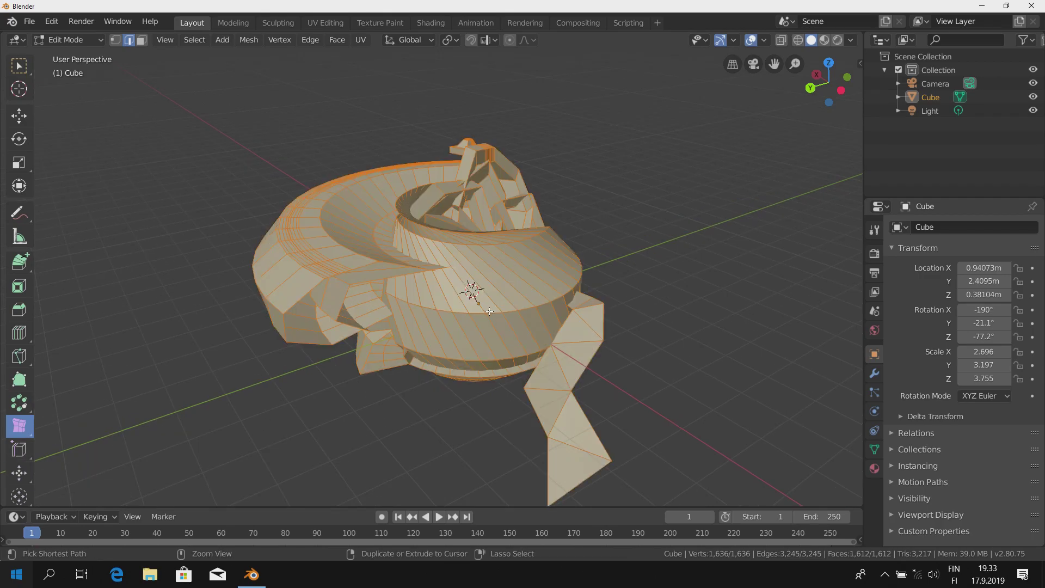
pyautogui.hotkey('ctrl', 'z')
pyautogui.hotkey('ctrl', 'z')
pyautogui.hotkey('ctrl', 'z')
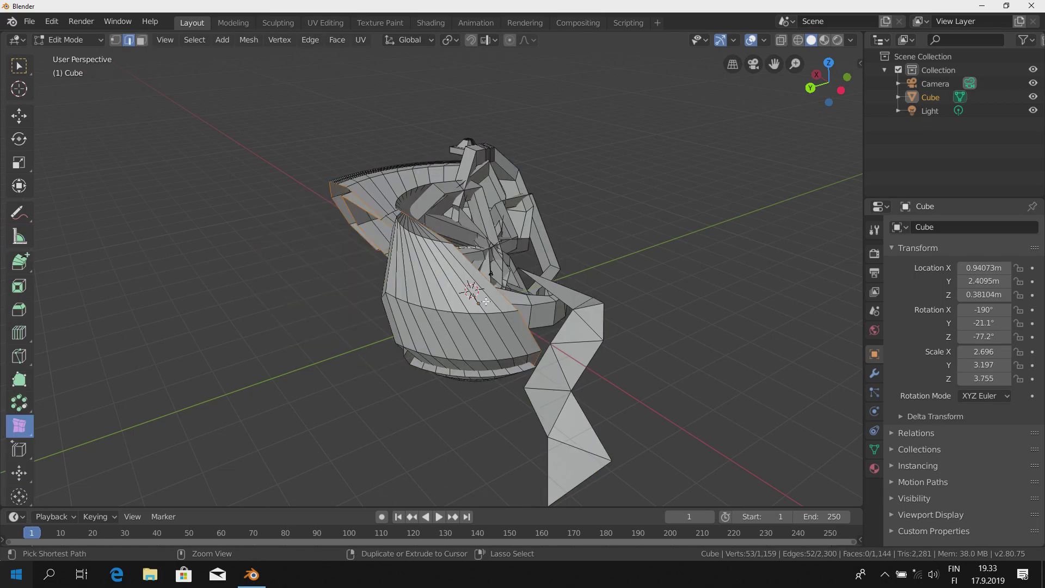
pyautogui.hotkey('ctrl', 'z')
pyautogui.moveTo(486, 301); pyautogui.dragTo(53, 414, button='middle')
pyautogui.hotkey('ctrl', 'z')
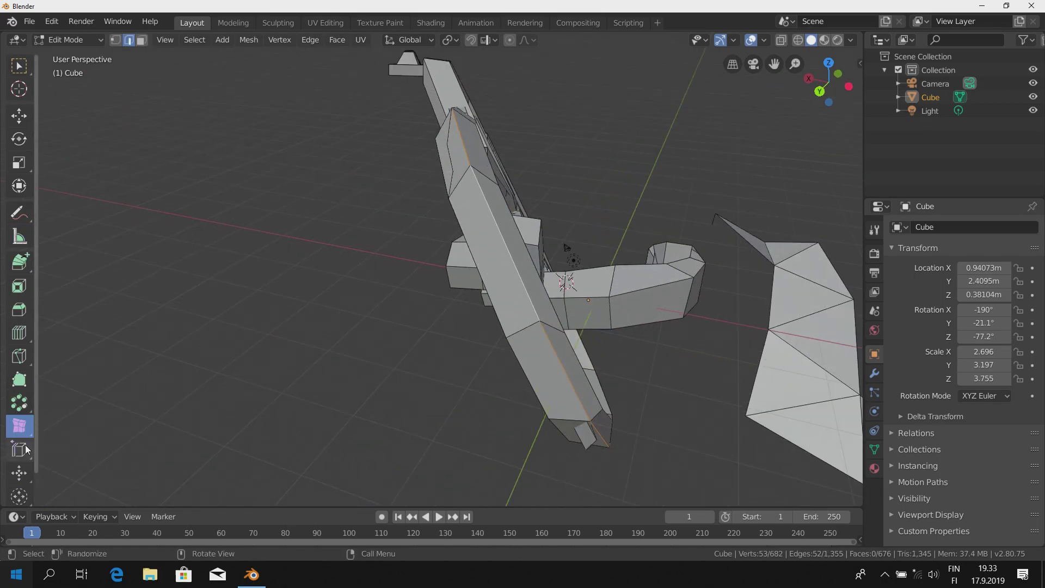
# Step: Slide one edge along the long bar with Edge Slide
pyautogui.click(22, 462)
pyautogui.moveTo(363, 308)
pyautogui.mouseDown(button='middle')
pyautogui.moveTo(471, 261)
pyautogui.moveTo(442, 242)
pyautogui.moveTo(462, 232)
pyautogui.mouseUp(button='middle')
pyautogui.moveTo(444, 220)
pyautogui.mouseDown()
pyautogui.moveTo(471, 233)
pyautogui.moveTo(417, 232)
pyautogui.moveTo(448, 223)
pyautogui.mouseUp()
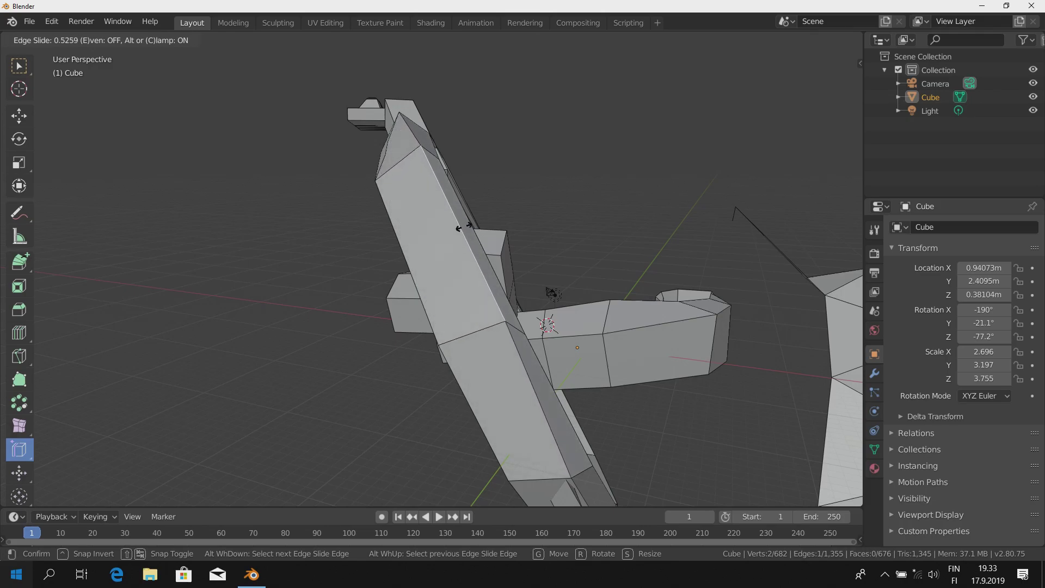
pyautogui.moveTo(460, 228); pyautogui.dragTo(278, 368)
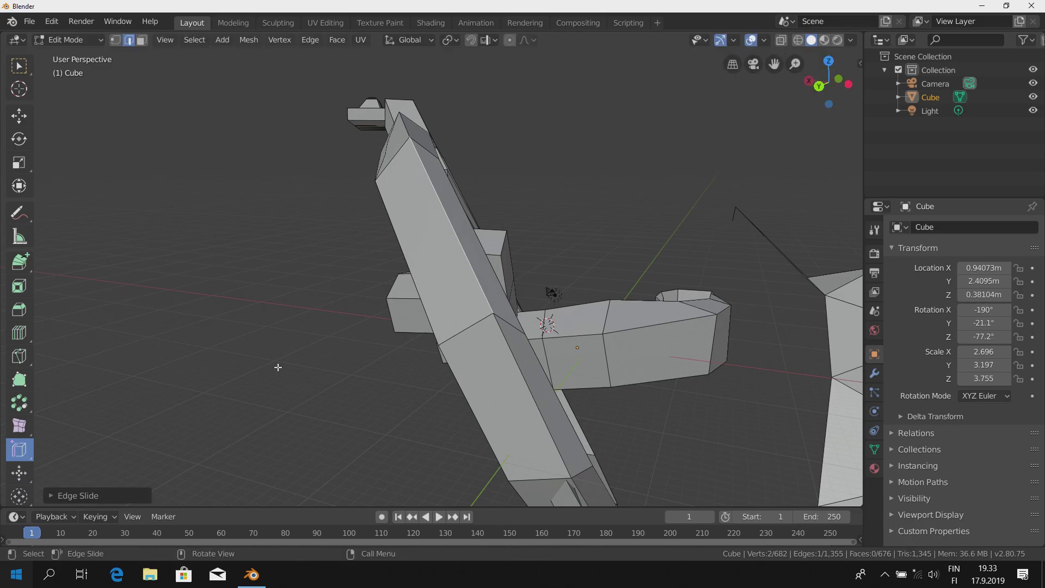
# Step: Switch to Vertex select and slide a corner vertex along its edge with Vertex Slide
pyautogui.click(24, 455)
pyautogui.scroll(3, 409, 328)
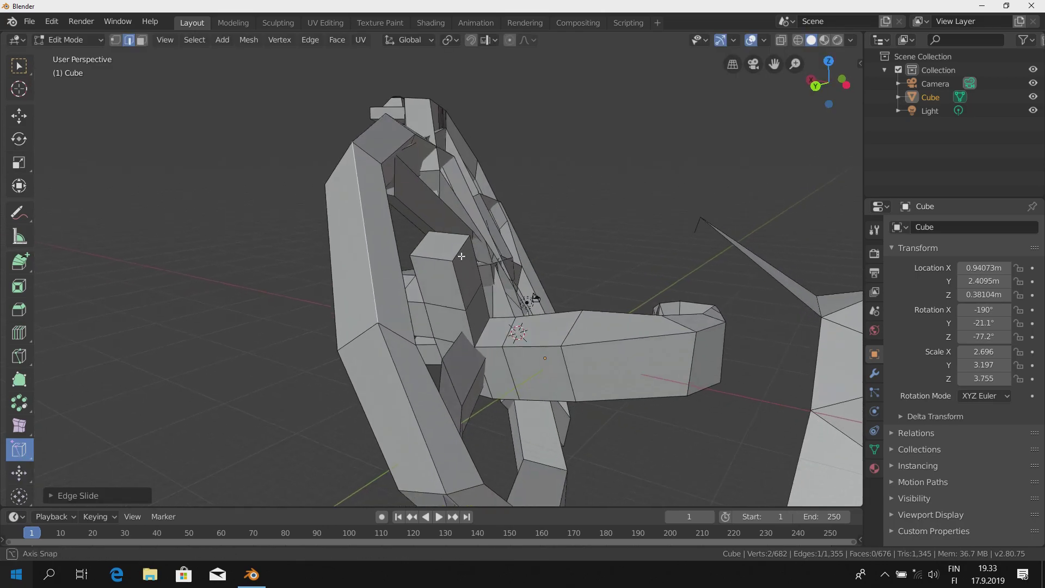
pyautogui.scroll(2, 409, 328)
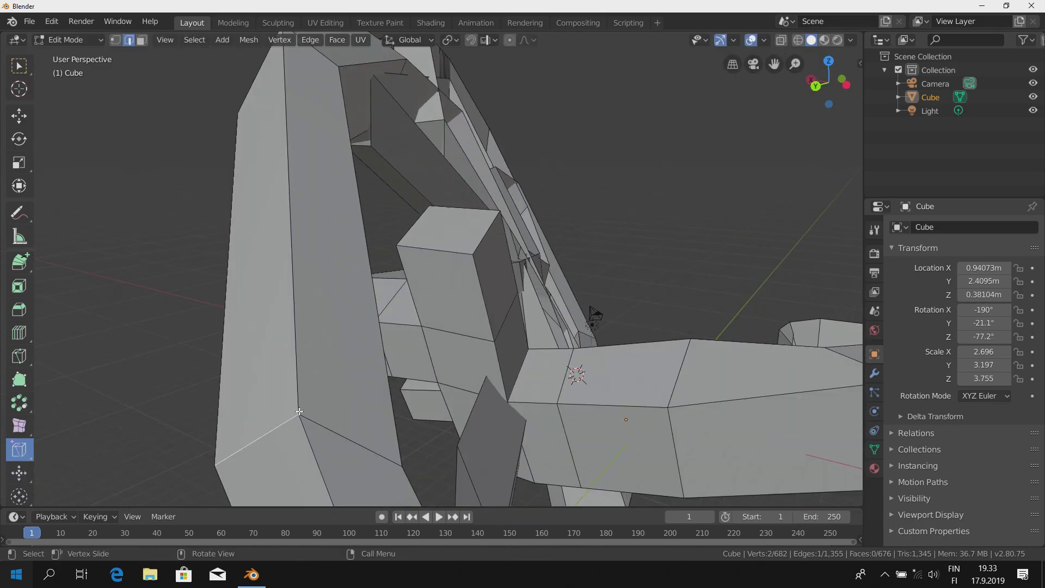
pyautogui.click(115, 42)
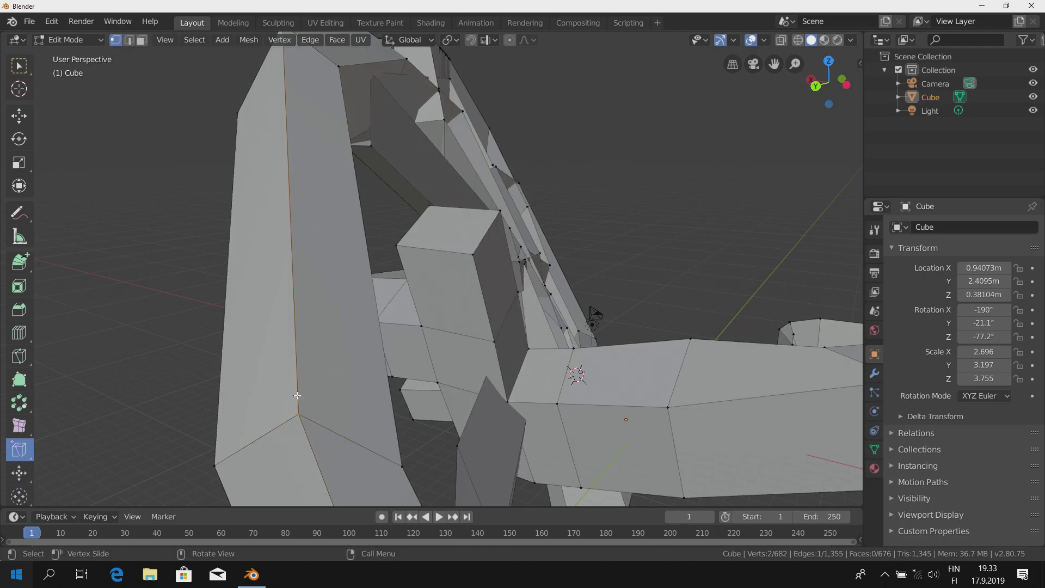
pyautogui.moveTo(302, 416)
pyautogui.mouseDown()
pyautogui.moveTo(279, 353)
pyautogui.moveTo(257, 434)
pyautogui.moveTo(345, 443)
pyautogui.moveTo(257, 432)
pyautogui.moveTo(297, 423)
pyautogui.moveTo(359, 436)
pyautogui.moveTo(298, 455)
pyautogui.mouseUp()
pyautogui.moveTo(299, 414); pyautogui.dragTo(308, 438)
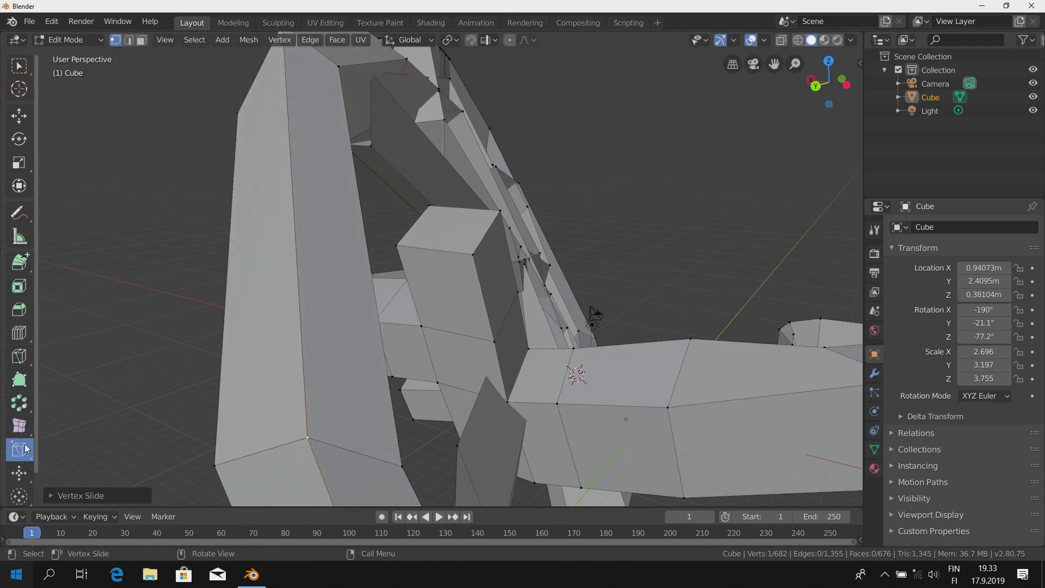
pyautogui.moveTo(38, 446); pyautogui.dragTo(42, 435, button='middle')
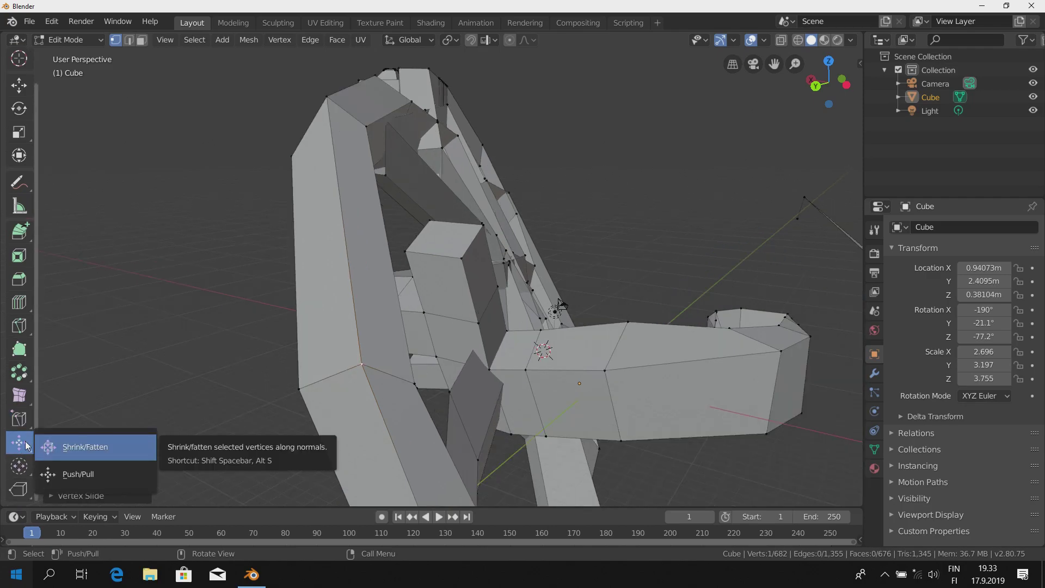
# Step: Push the selected vertex along its normal with Shrink/Fatten
pyautogui.click(66, 447)
pyautogui.moveTo(352, 365); pyautogui.dragTo(334, 370)
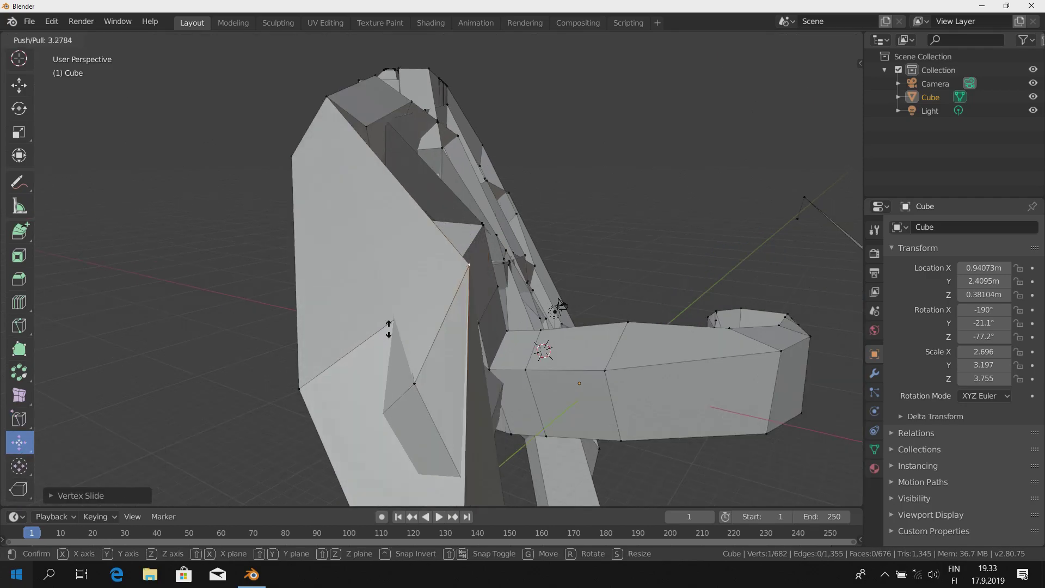
pyautogui.moveTo(356, 363); pyautogui.dragTo(357, 362)
pyautogui.moveTo(357, 362); pyautogui.dragTo(340, 284, button='middle')
pyautogui.moveTo(443, 288); pyautogui.dragTo(458, 288)
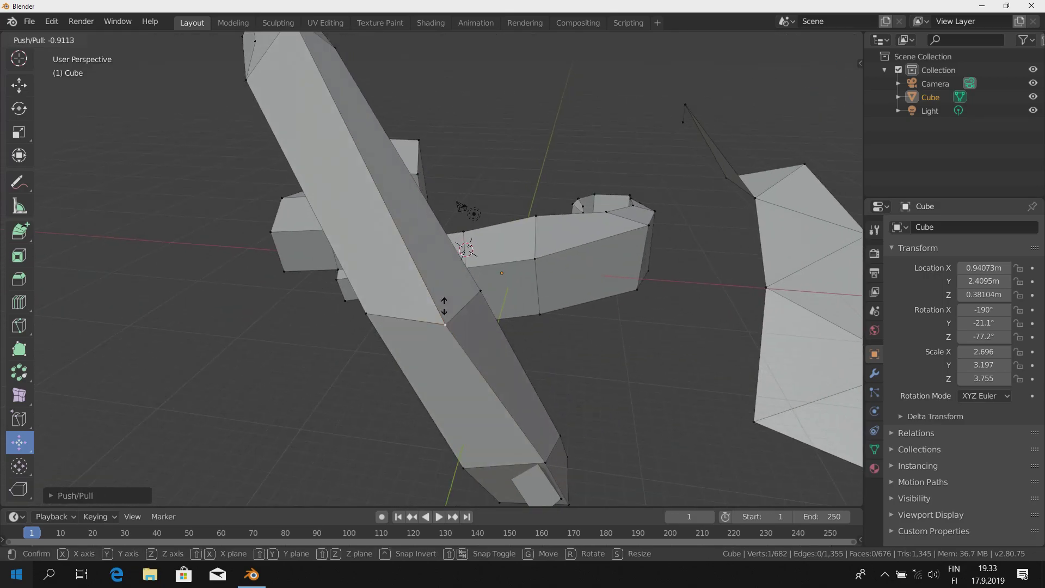
# Step: Pull the vertex with Push/Pull, then cancel that pull
pyautogui.click(25, 445)
pyautogui.click(78, 474)
pyautogui.moveTo(448, 299); pyautogui.dragTo(446, 313)
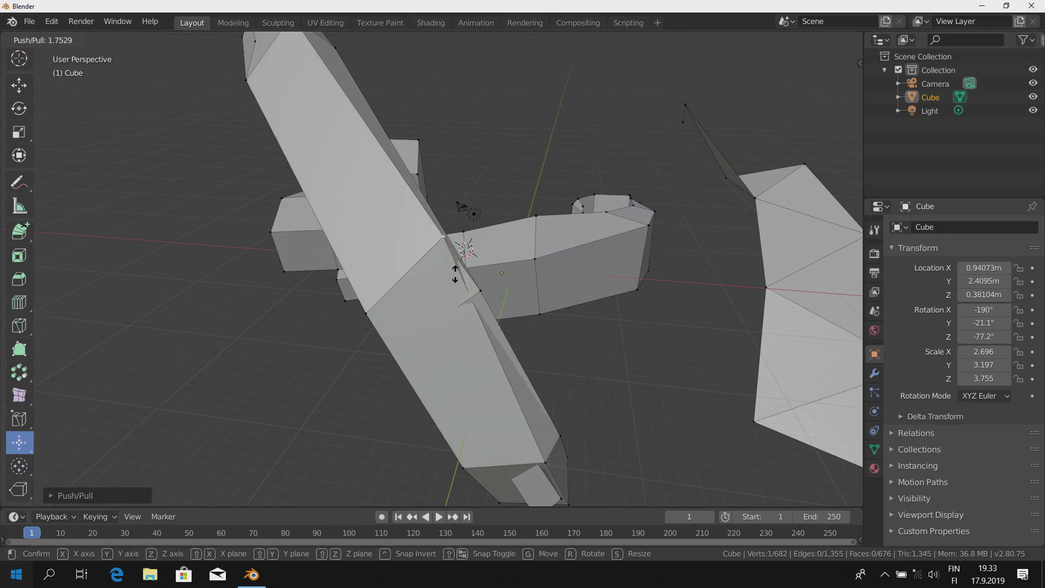
pyautogui.rightClick(445, 313)
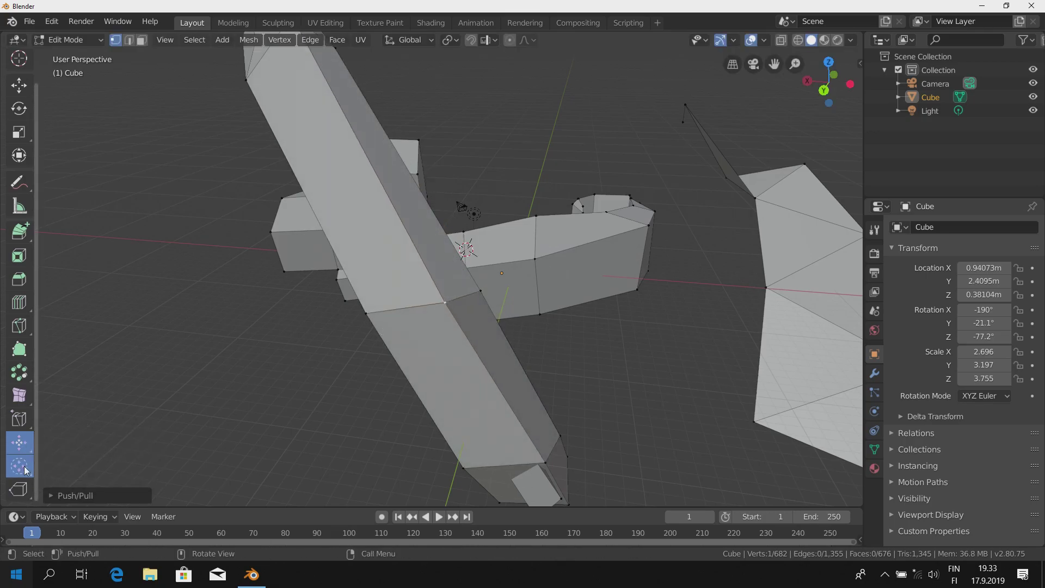
# Step: Select all and apply To Sphere to the mesh at a factor around 0.84
pyautogui.scroll(-5, 458, 261)
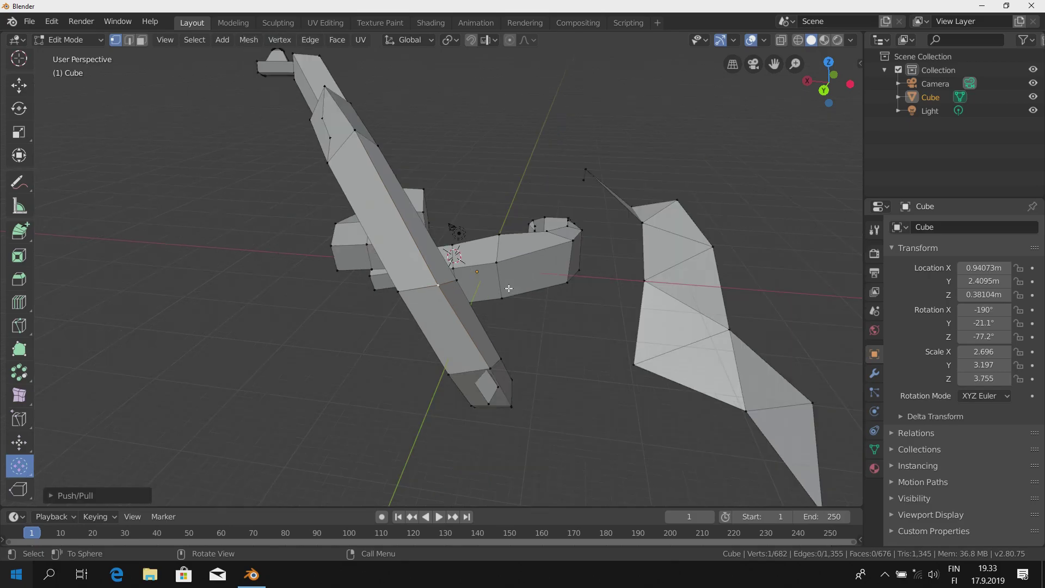
pyautogui.press('a')
pyautogui.moveTo(452, 289); pyautogui.dragTo(480, 301, button='middle')
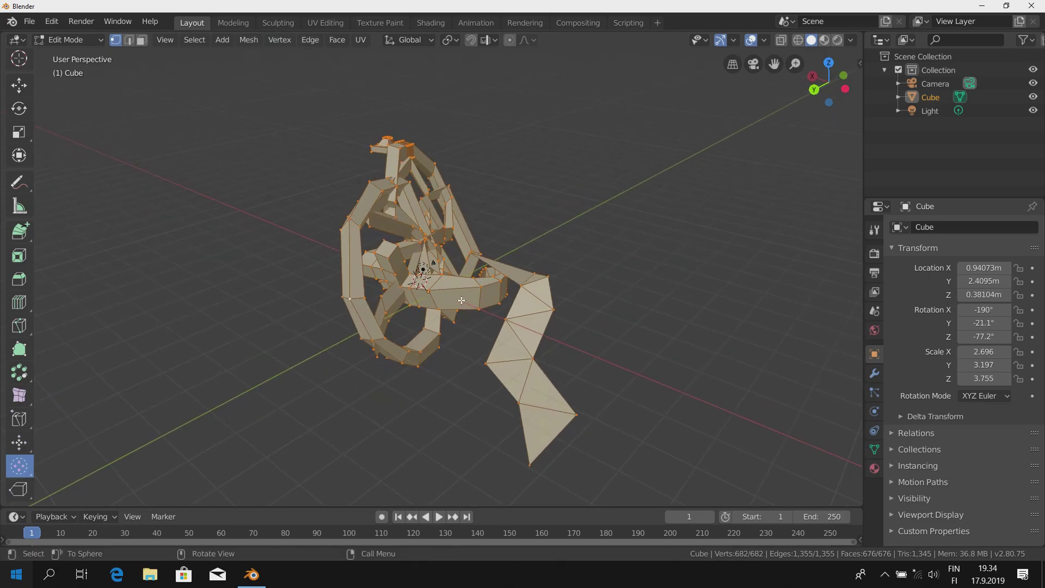
pyautogui.scroll(2, 461, 300)
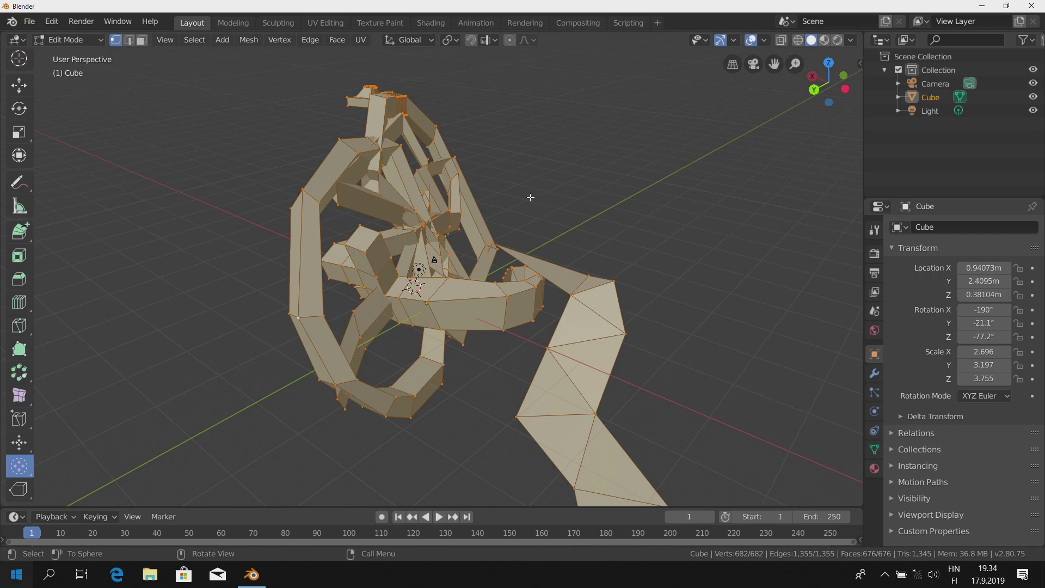
pyautogui.moveTo(541, 210)
pyautogui.mouseDown()
pyautogui.moveTo(58, 206)
pyautogui.moveTo(185, 251)
pyautogui.mouseUp()
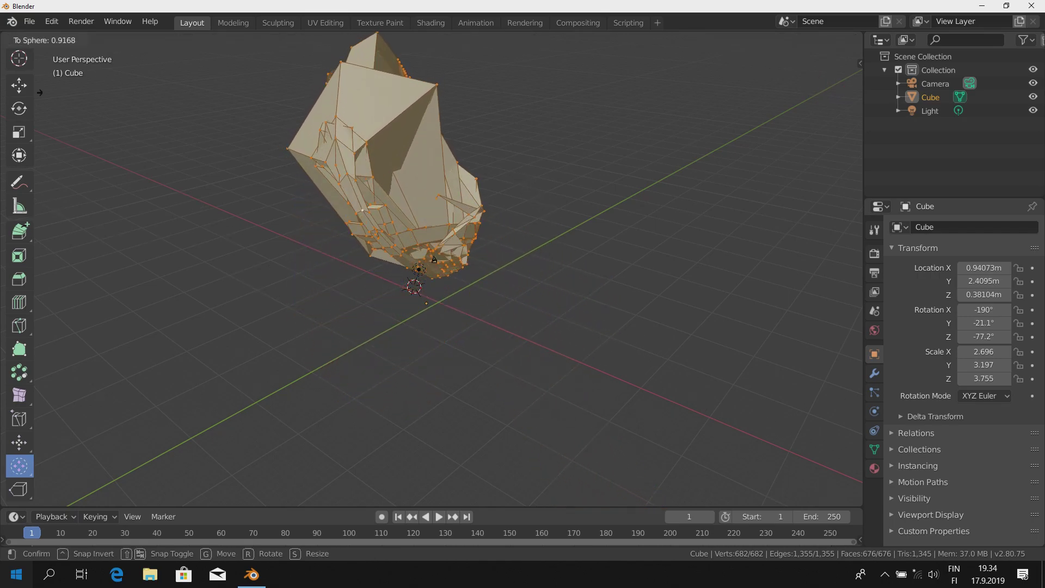
pyautogui.moveTo(238, 239)
pyautogui.mouseDown()
pyautogui.moveTo(415, 273)
pyautogui.moveTo(725, 263)
pyautogui.mouseUp()
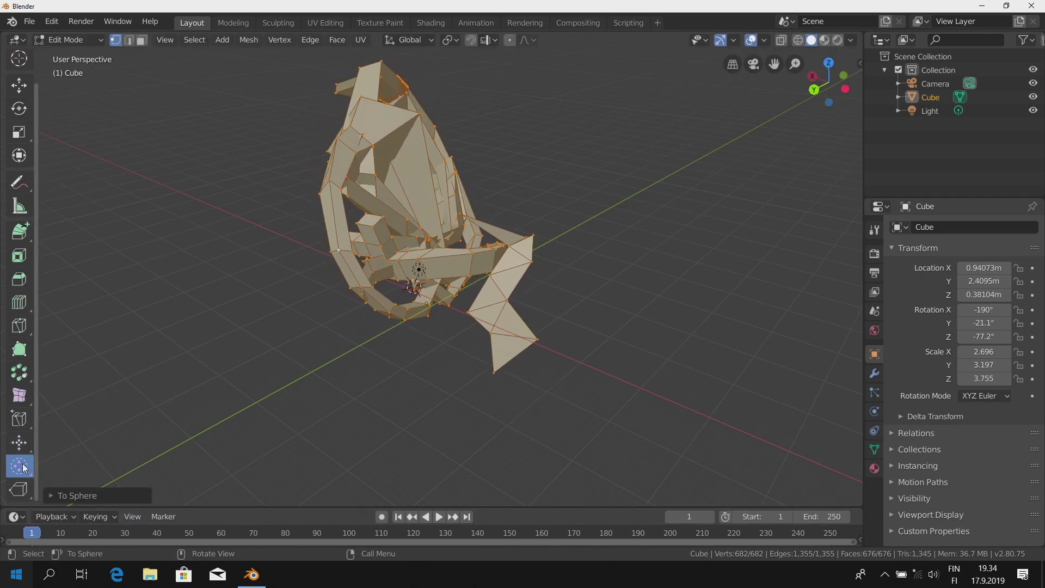
# Step: Shear the whole mesh three times with the Shear tool so it leans sideways
pyautogui.click(79, 471)
pyautogui.scroll(5, 368, 148)
pyautogui.moveTo(405, 117)
pyautogui.mouseDown()
pyautogui.moveTo(518, 261)
pyautogui.moveTo(458, 256)
pyautogui.mouseUp()
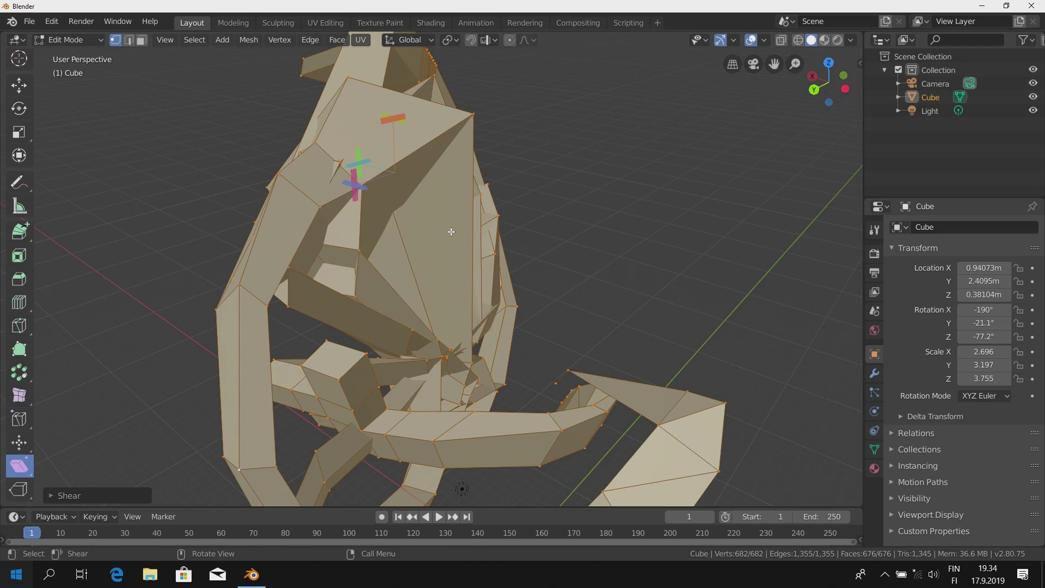
pyautogui.moveTo(387, 118); pyautogui.dragTo(331, 52)
pyautogui.moveTo(381, 112)
pyautogui.mouseDown()
pyautogui.moveTo(410, 114)
pyautogui.moveTo(283, 252)
pyautogui.mouseUp()
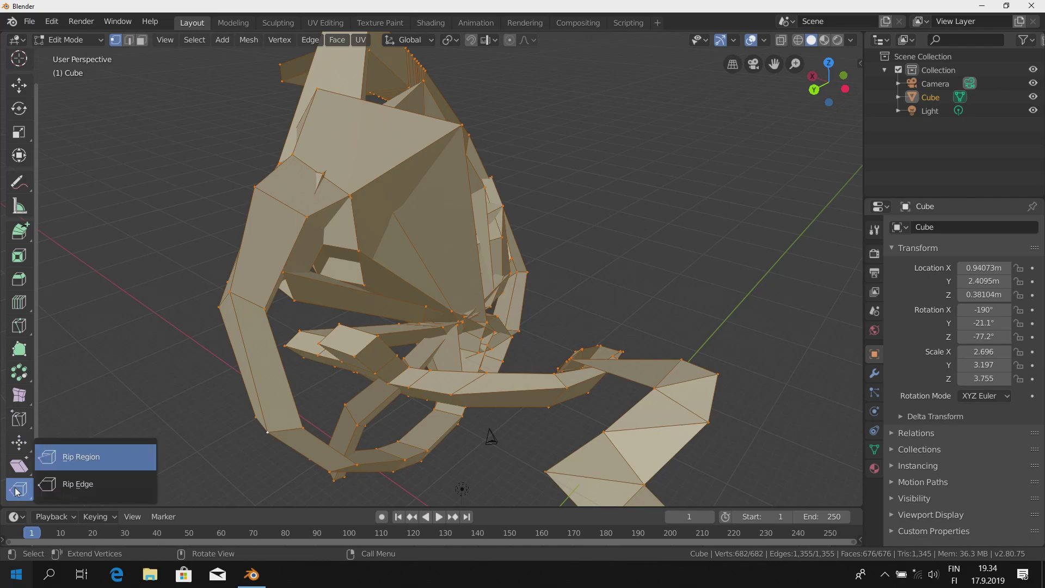
# Step: Choose the Rip Region tool from the rip flyout
pyautogui.click(71, 448)
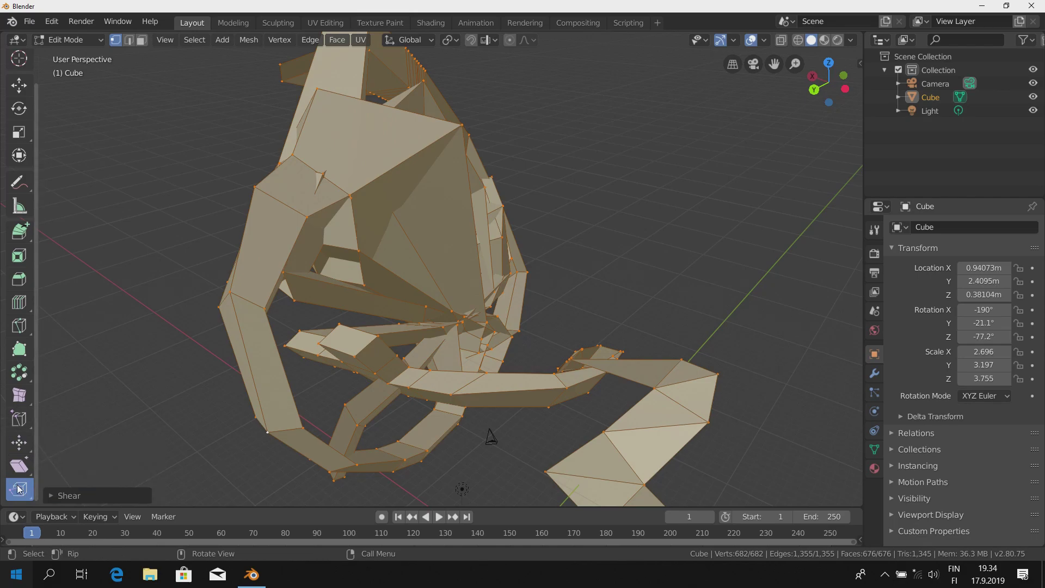
pyautogui.moveTo(19, 488); pyautogui.dragTo(79, 463)
pyautogui.click(80, 461)
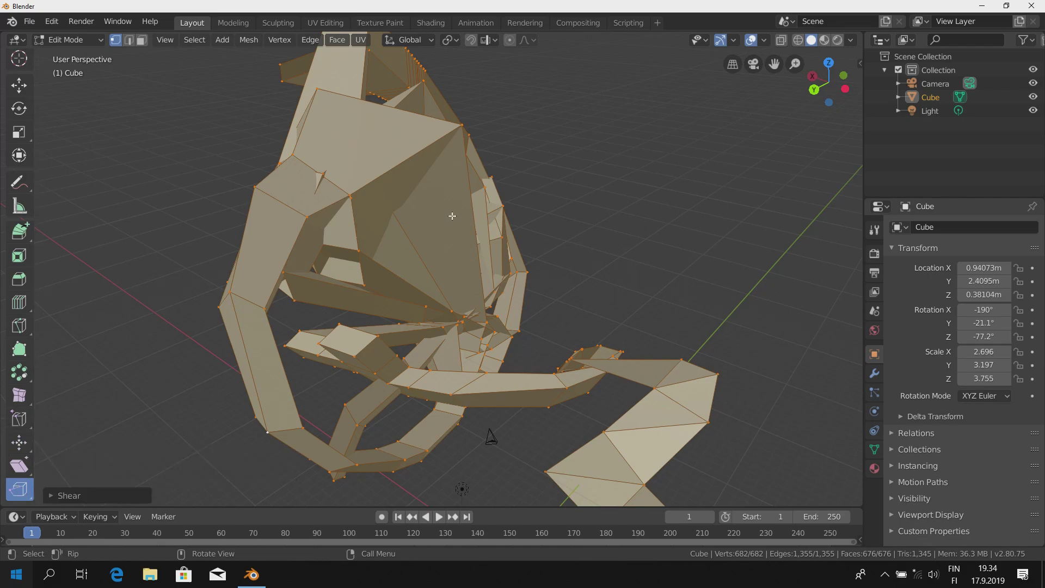
pyautogui.moveTo(452, 216); pyautogui.dragTo(167, 75, button='middle')
# Step: Clear the selection and select one large face near the top in Face select
pyautogui.hotkey('alt', 'a')
pyautogui.click(143, 41)
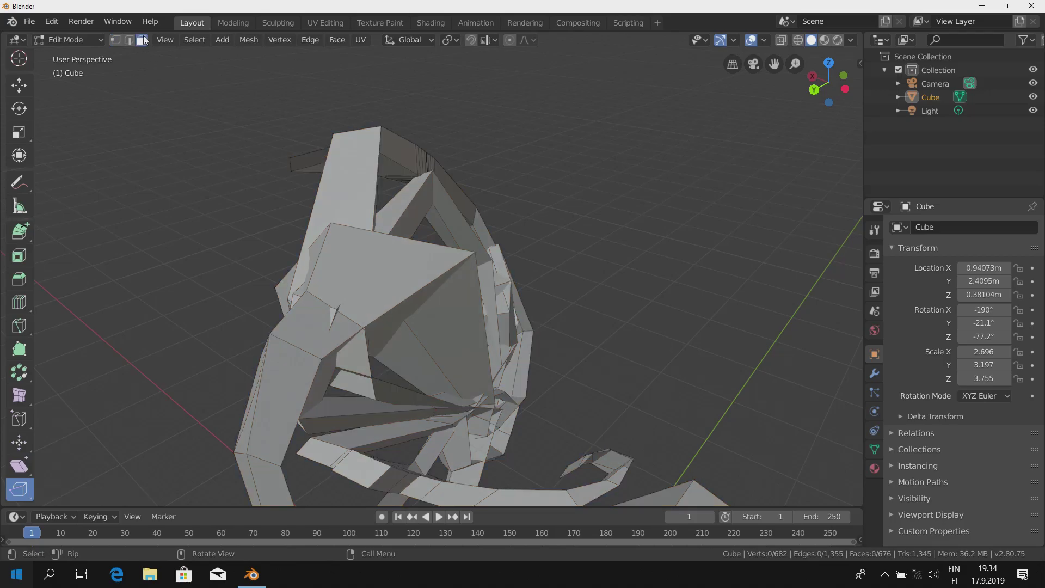
pyautogui.click(423, 269)
pyautogui.moveTo(423, 268); pyautogui.dragTo(473, 265, button='middle')
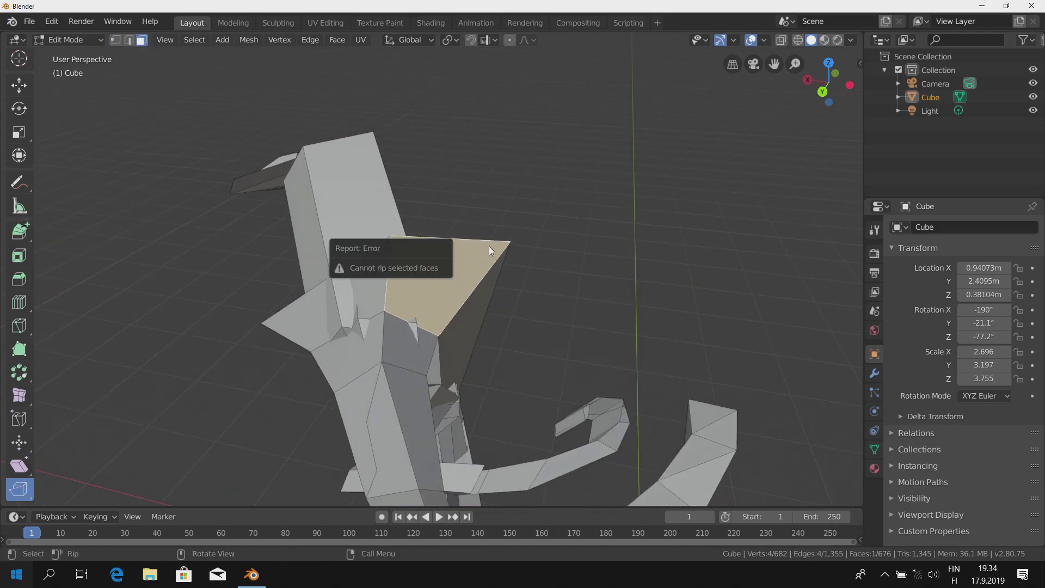
pyautogui.scroll(2, 444, 310)
pyautogui.scroll(2, 444, 305)
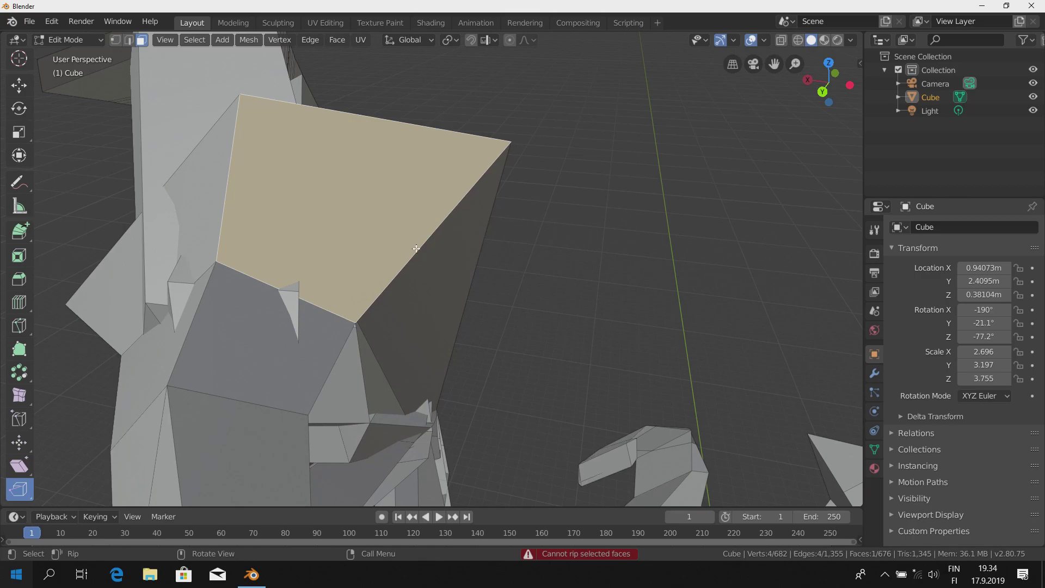
pyautogui.scroll(2, 444, 296)
pyautogui.scroll(2, 545, 294)
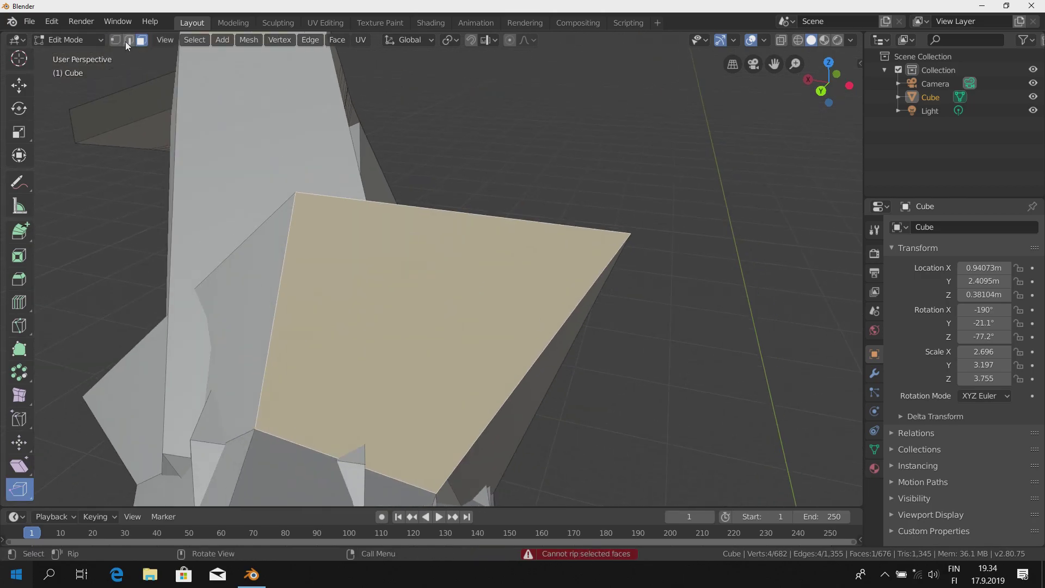
# Step: Select one edge of the tan face in Edge select and rip it loose
pyautogui.click(126, 41)
pyautogui.moveTo(581, 272)
pyautogui.mouseDown(button='middle')
pyautogui.moveTo(542, 234)
pyautogui.moveTo(638, 306)
pyautogui.moveTo(602, 294)
pyautogui.mouseUp(button='middle')
pyautogui.click(466, 179)
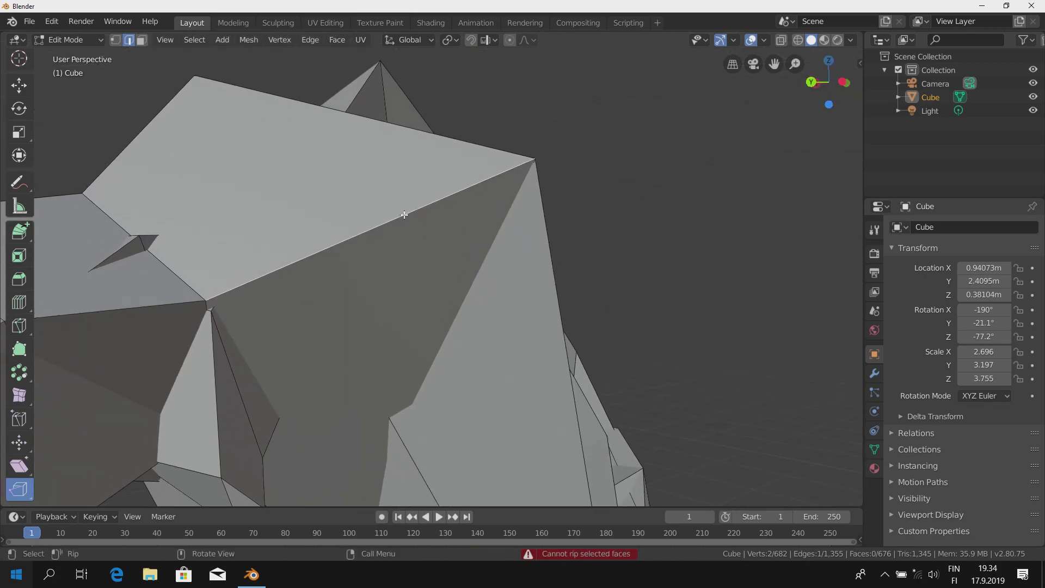
pyautogui.press('v')
pyautogui.click(567, 292)
pyautogui.moveTo(567, 292)
pyautogui.mouseDown(button='middle')
pyautogui.moveTo(495, 292)
pyautogui.moveTo(257, 154)
pyautogui.moveTo(490, 338)
pyautogui.moveTo(454, 268)
pyautogui.mouseUp(button='middle')
# Step: Rip two more edges loose and place the torn pieces away from the surface
pyautogui.press('v')
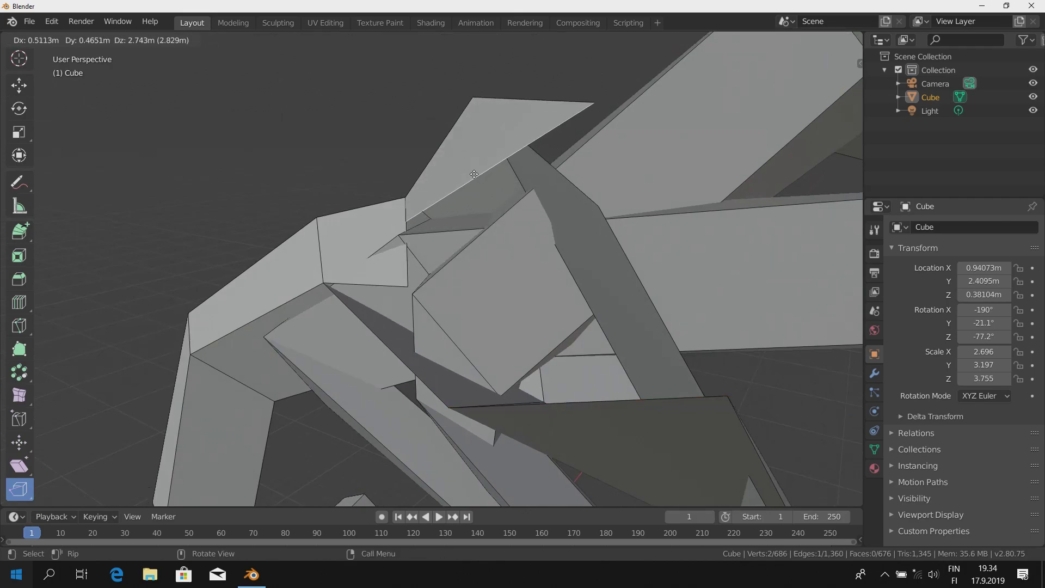
pyautogui.click(545, 130)
pyautogui.moveTo(545, 131)
pyautogui.mouseDown(button='middle')
pyautogui.moveTo(550, 116)
pyautogui.moveTo(631, 185)
pyautogui.moveTo(516, 268)
pyautogui.moveTo(441, 393)
pyautogui.moveTo(483, 233)
pyautogui.moveTo(518, 264)
pyautogui.moveTo(489, 268)
pyautogui.moveTo(482, 322)
pyautogui.moveTo(468, 305)
pyautogui.moveTo(441, 329)
pyautogui.mouseUp(button='middle')
pyautogui.press('v')
pyautogui.click(474, 295)
# Step: Select a different edge of the mesh
pyautogui.moveTo(401, 361)
pyautogui.mouseDown(button='middle')
pyautogui.moveTo(341, 340)
pyautogui.moveTo(444, 331)
pyautogui.moveTo(380, 369)
pyautogui.moveTo(484, 369)
pyautogui.mouseUp(button='middle')
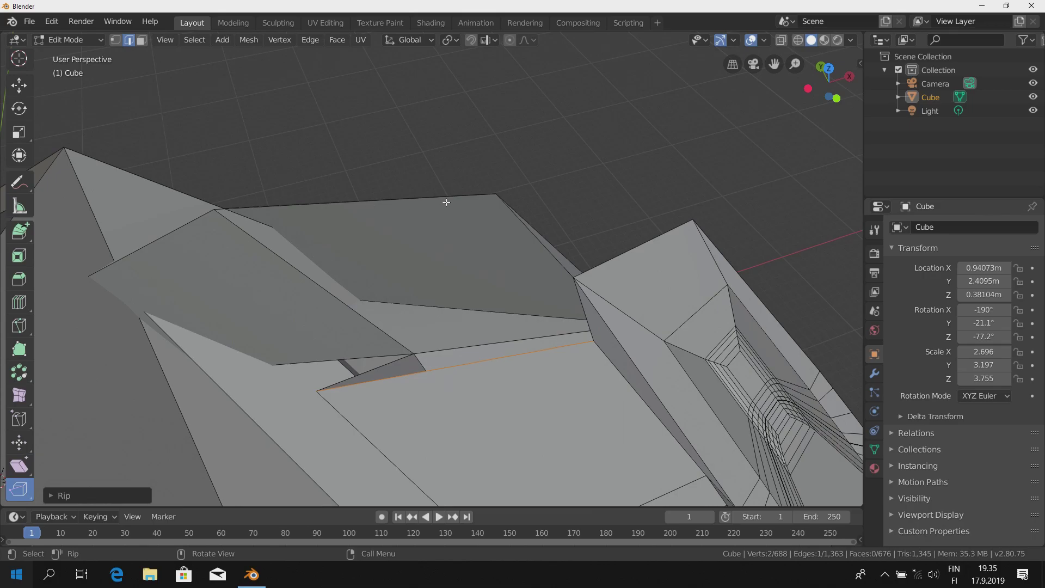
pyautogui.click(473, 190)
pyautogui.moveTo(493, 227); pyautogui.dragTo(528, 245, button='middle')
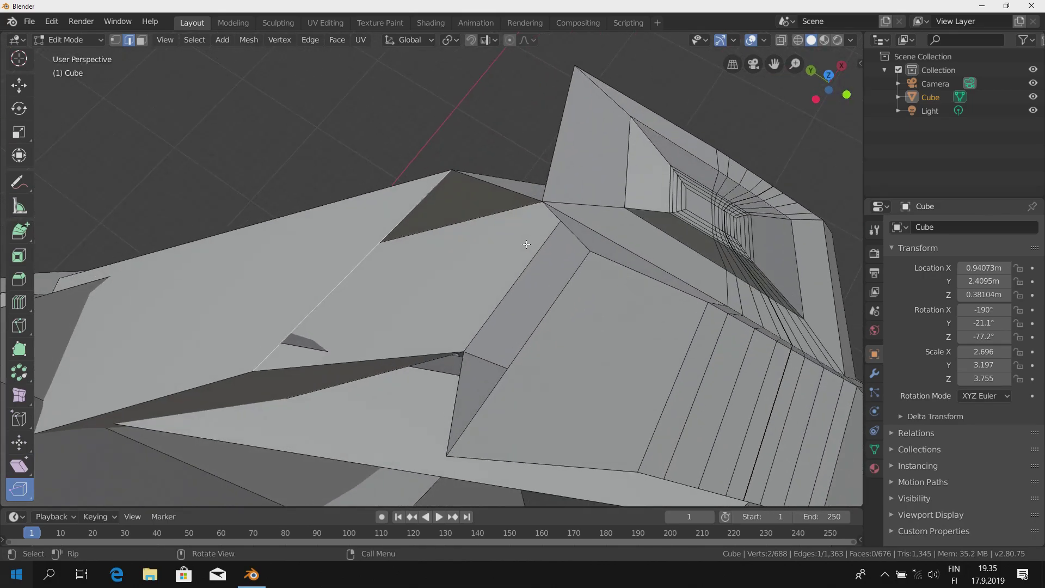
pyautogui.scroll(2, 21, 71)
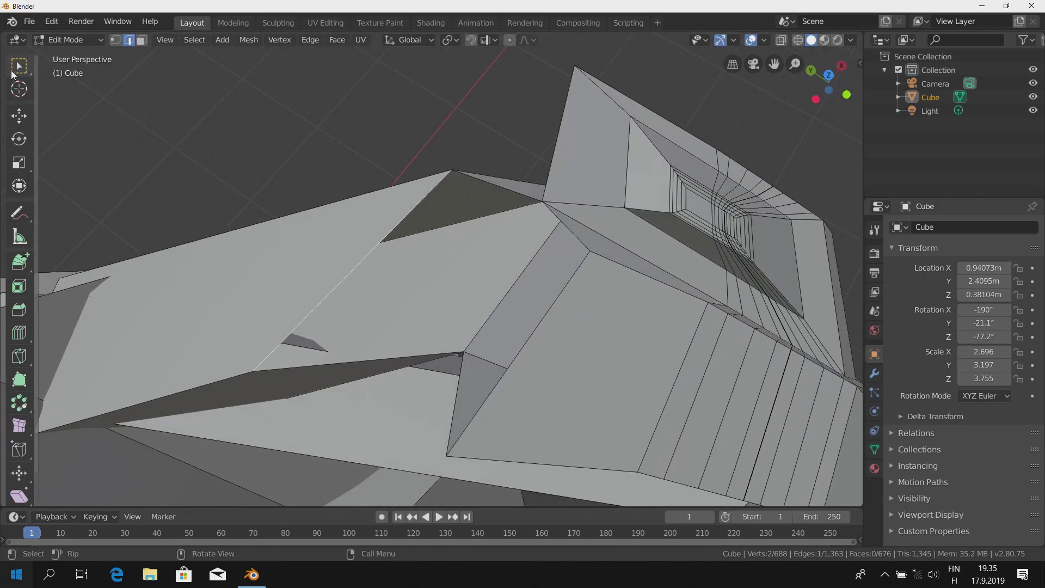
# Step: Undo an accidental edge extrusion, add the peak's top edge, and fill a triangular face
pyautogui.moveTo(348, 218); pyautogui.dragTo(418, 213, button='middle')
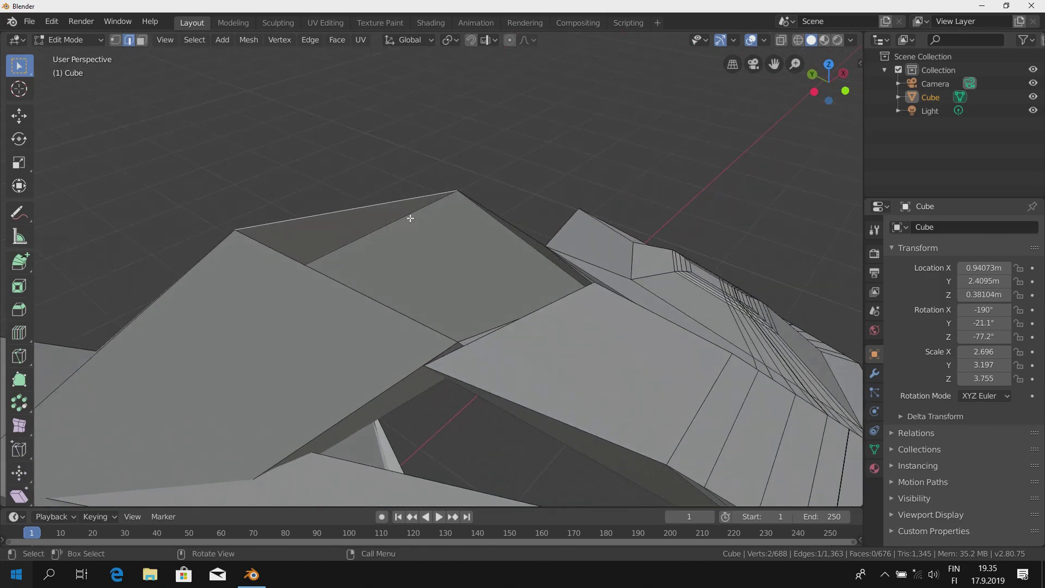
pyautogui.keyDown('ctrl'); pyautogui.rightClick(421, 212); pyautogui.keyUp('ctrl')
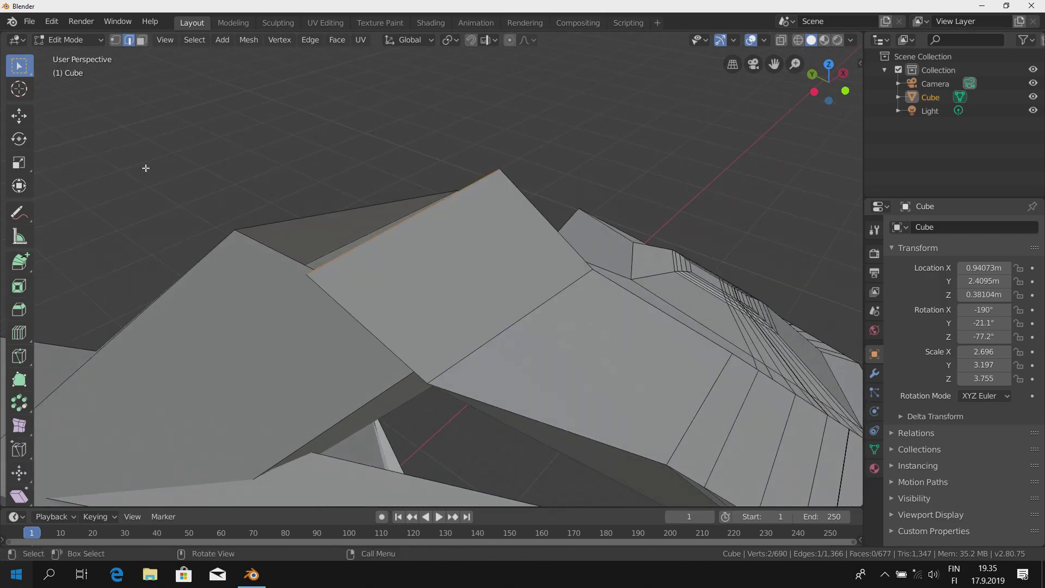
pyautogui.hotkey('ctrl', 'z')
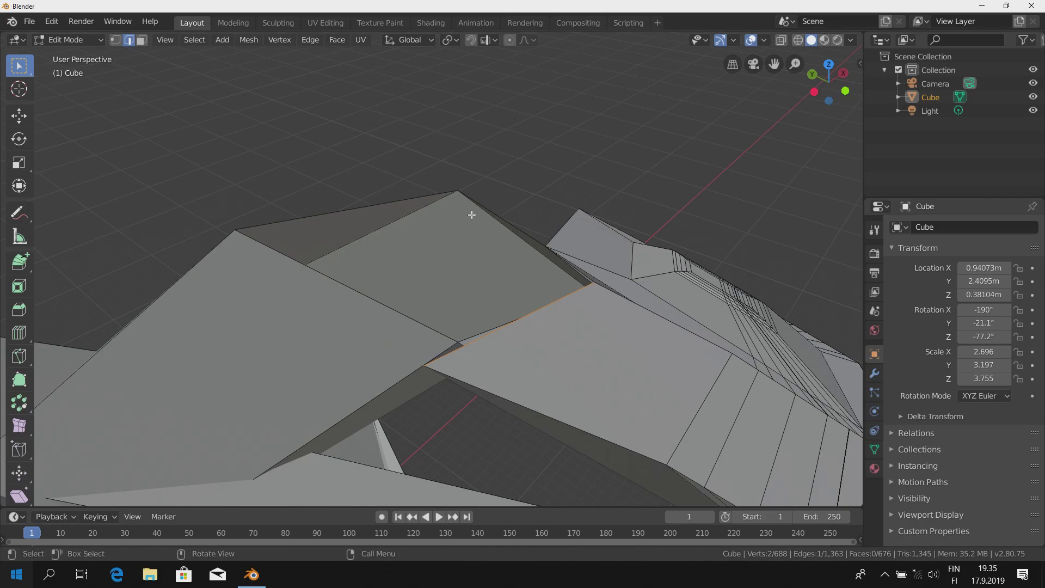
pyautogui.moveTo(485, 159)
pyautogui.mouseDown(button='middle')
pyautogui.moveTo(514, 152)
pyautogui.moveTo(479, 152)
pyautogui.mouseUp(button='middle')
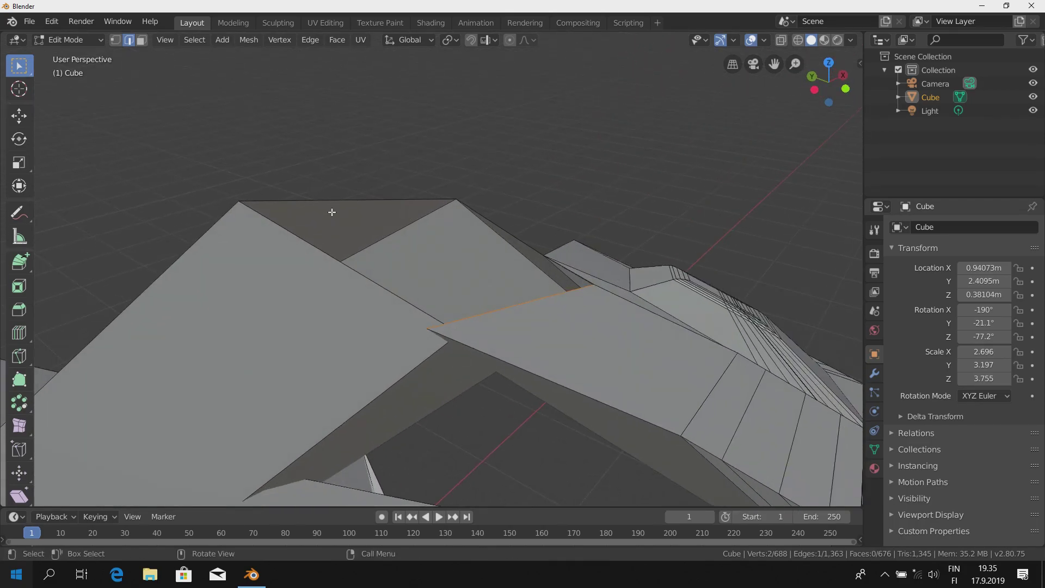
pyautogui.moveTo(458, 234)
pyautogui.mouseDown(button='middle')
pyautogui.moveTo(265, 217)
pyautogui.moveTo(367, 233)
pyautogui.mouseUp(button='middle')
pyautogui.keyDown('shift'); pyautogui.click(265, 216); pyautogui.keyUp('shift')
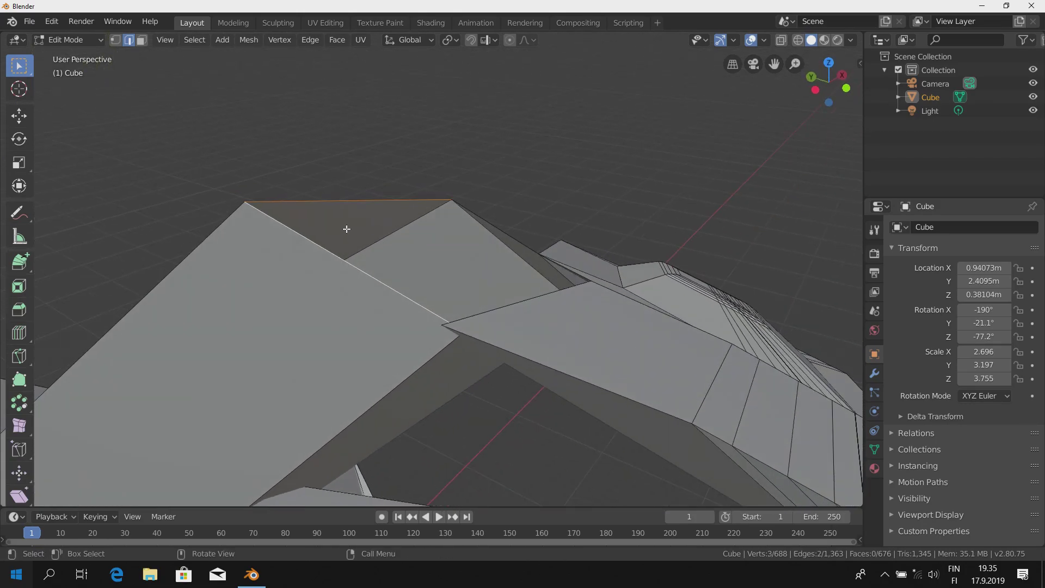
pyautogui.moveTo(383, 216); pyautogui.dragTo(420, 244, button='middle')
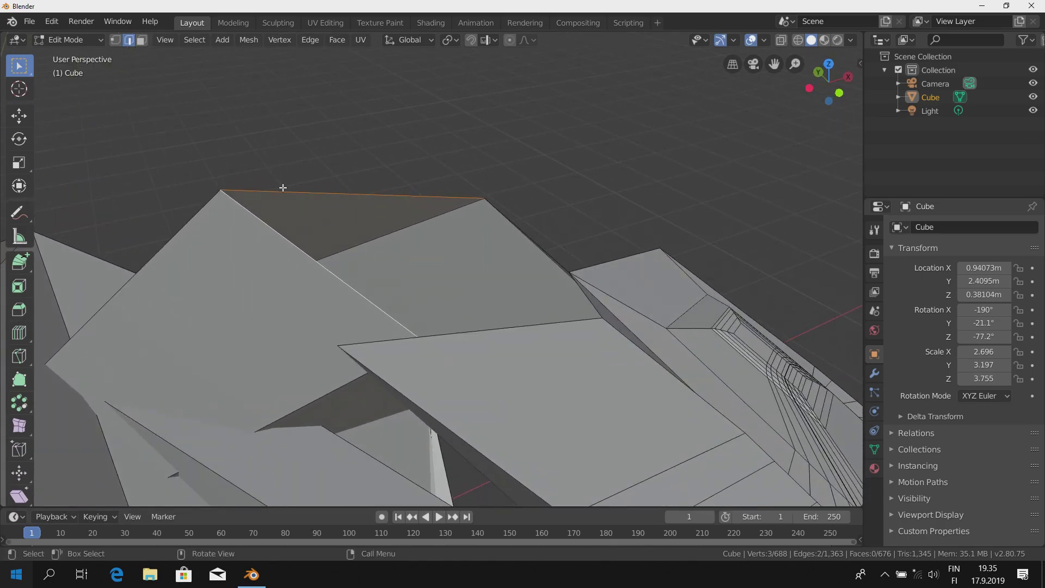
pyautogui.press('f')
# Step: Zoom out to inspect the new face, then choose Rip Edge from the Rip flyout
pyautogui.moveTo(369, 223); pyautogui.dragTo(443, 229, button='middle')
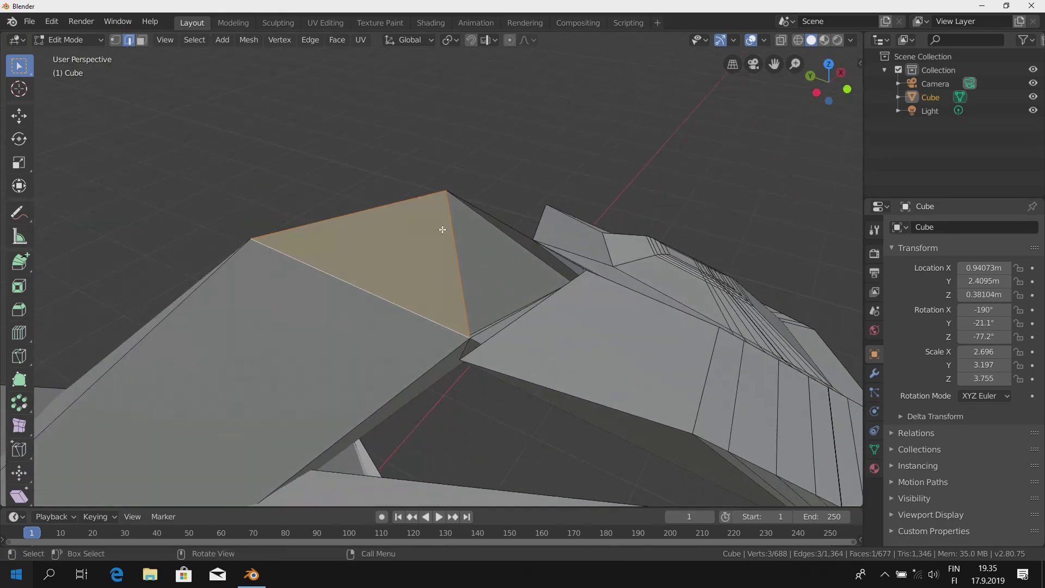
pyautogui.scroll(-4, 452, 227)
pyautogui.scroll(-2, 460, 227)
pyautogui.scroll(-3, 464, 226)
pyautogui.scroll(5, 463, 225)
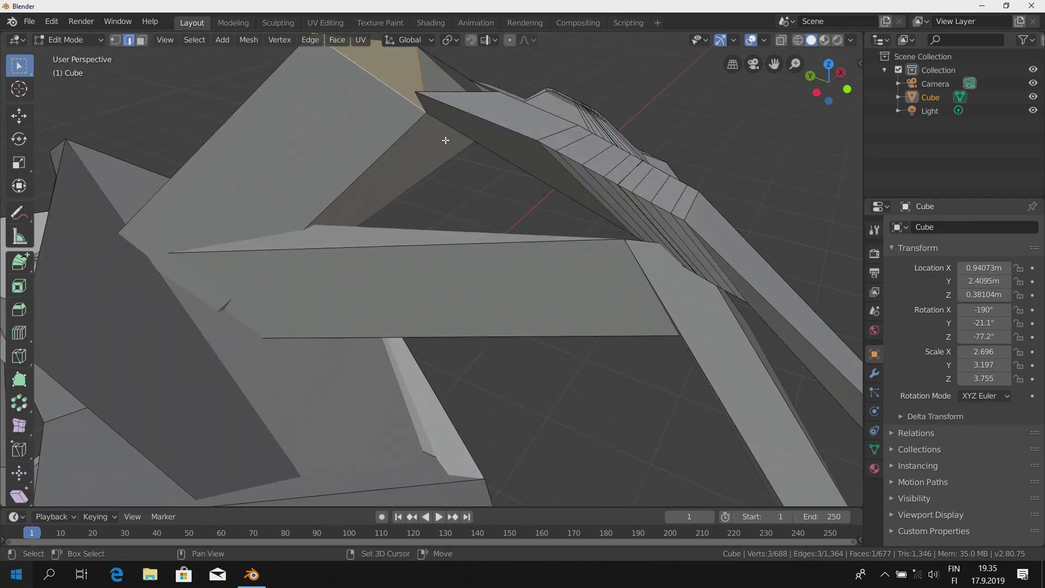
pyautogui.scroll(3, 444, 218)
pyautogui.moveTo(444, 215)
pyautogui.keyDown('shift'); pyautogui.mouseDown(button='middle')
pyautogui.moveTo(407, 194)
pyautogui.moveTo(464, 355)
pyautogui.mouseUp(button='middle'); pyautogui.keyUp('shift')
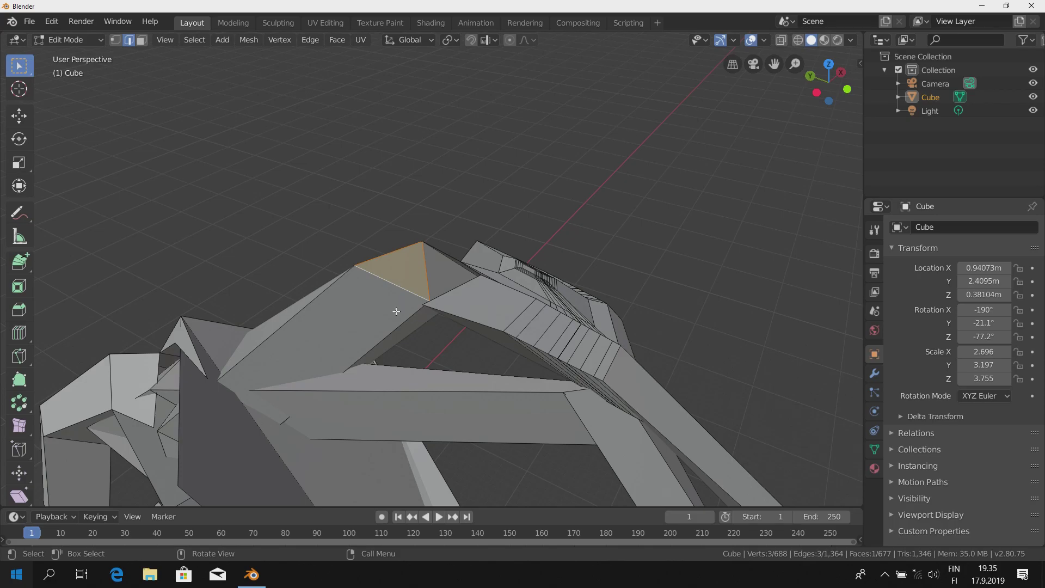
pyautogui.scroll(-2, 15, 484)
pyautogui.moveTo(19, 501); pyautogui.dragTo(82, 483)
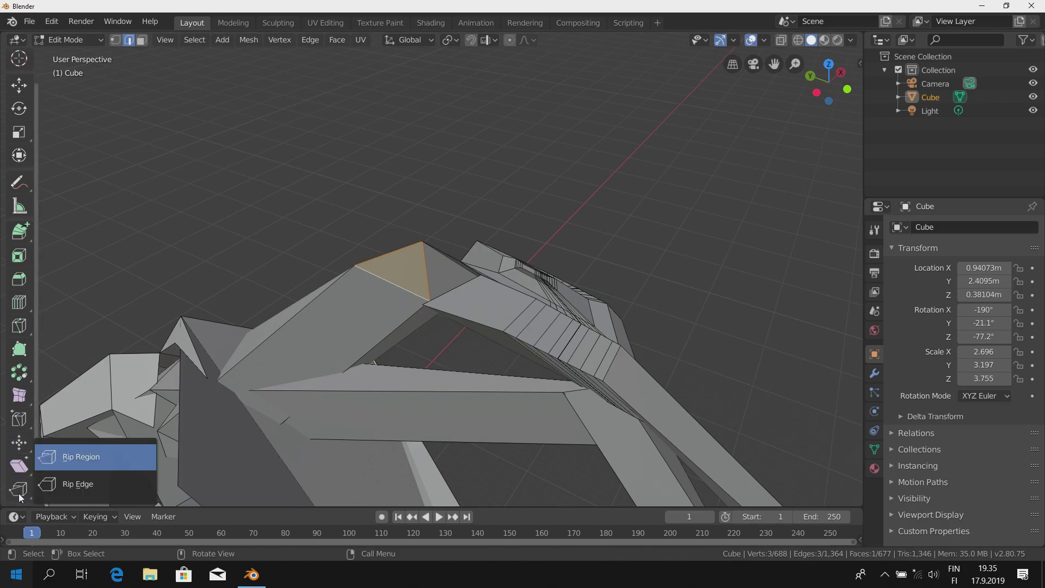
# Step: Pull one more edge of the tangled mesh out into a new face
pyautogui.moveTo(447, 342)
pyautogui.keyDown('shift'); pyautogui.mouseDown(button='middle')
pyautogui.moveTo(404, 283)
pyautogui.moveTo(360, 308)
pyautogui.mouseUp(button='middle'); pyautogui.keyUp('shift')
pyautogui.click(361, 263)
pyautogui.moveTo(361, 263); pyautogui.dragTo(401, 224, button='middle')
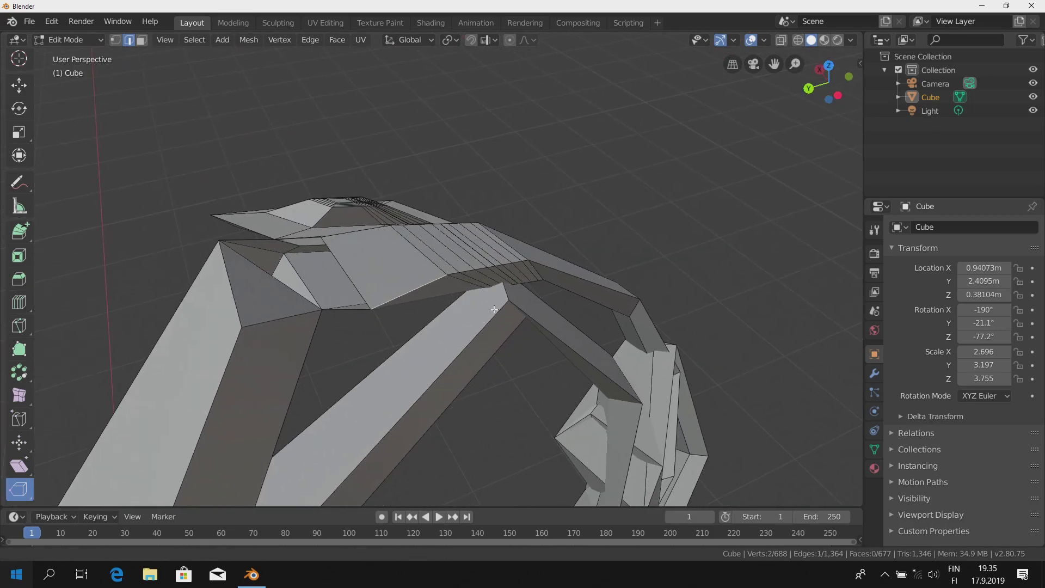
pyautogui.moveTo(401, 224); pyautogui.dragTo(370, 163)
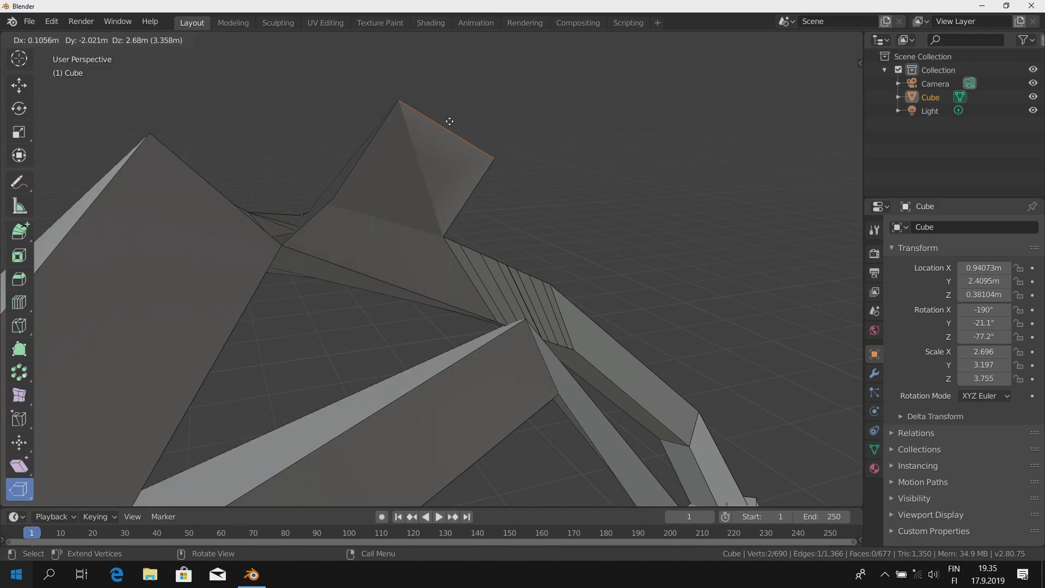
pyautogui.moveTo(369, 163); pyautogui.dragTo(370, 166)
pyautogui.moveTo(370, 166); pyautogui.dragTo(493, 262, button='middle')
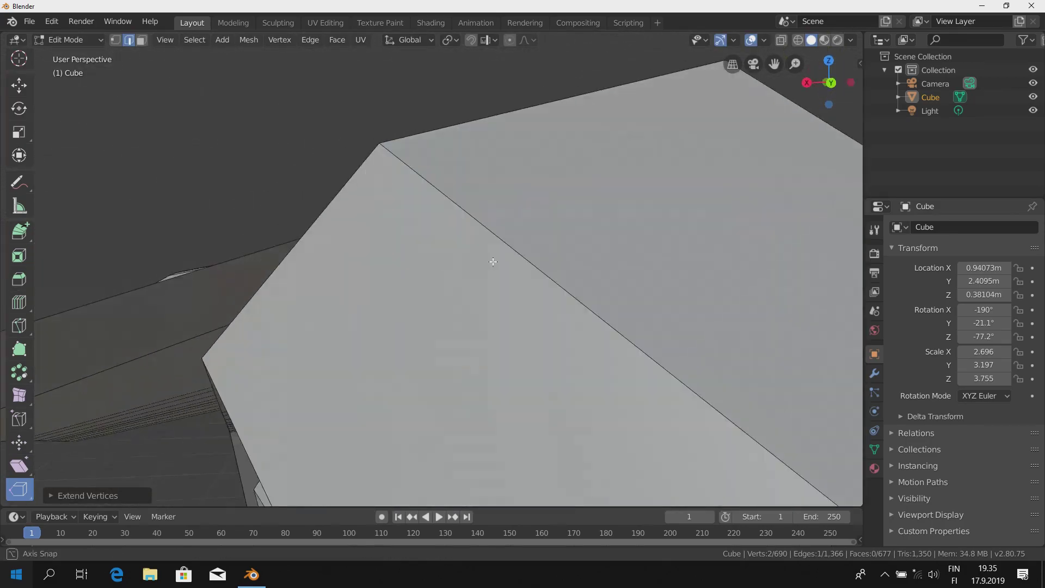
pyautogui.scroll(-3, 493, 262)
pyautogui.moveTo(504, 299)
pyautogui.mouseDown(button='middle')
pyautogui.moveTo(435, 324)
pyautogui.moveTo(530, 365)
pyautogui.moveTo(479, 303)
pyautogui.moveTo(509, 156)
pyautogui.mouseUp(button='middle')
# Step: Return the Cube to Object Mode and deselect it
pyautogui.moveTo(570, 218)
pyautogui.mouseDown(button='middle')
pyautogui.moveTo(460, 275)
pyautogui.moveTo(418, 279)
pyautogui.moveTo(361, 308)
pyautogui.moveTo(550, 294)
pyautogui.moveTo(447, 231)
pyautogui.moveTo(431, 311)
pyautogui.moveTo(321, 306)
pyautogui.moveTo(463, 327)
pyautogui.mouseUp(button='middle')
pyautogui.scroll(2, 322, 316)
pyautogui.scroll(-3, 463, 327)
pyautogui.press('Tab')
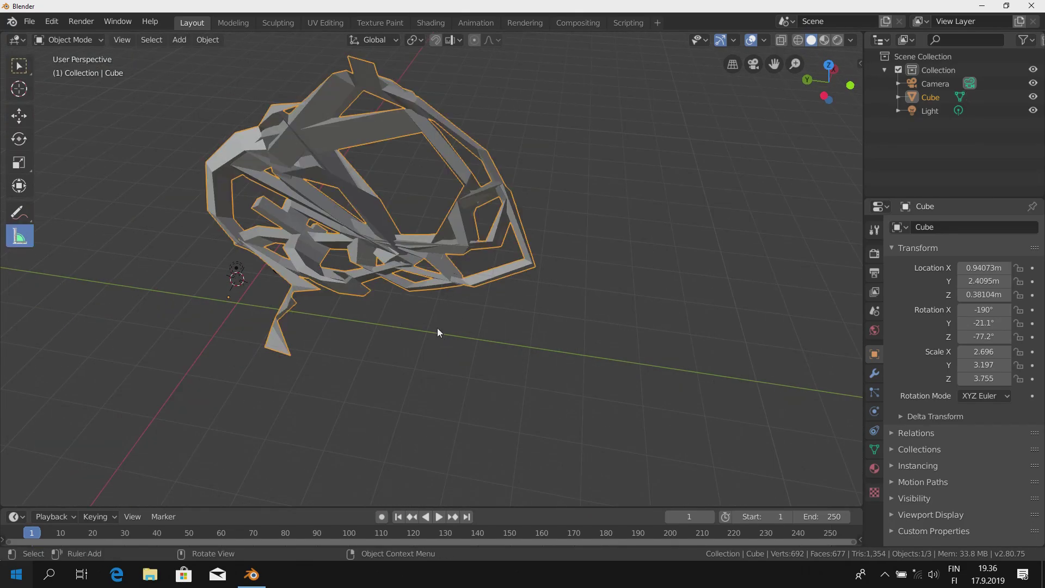
pyautogui.click(449, 331)
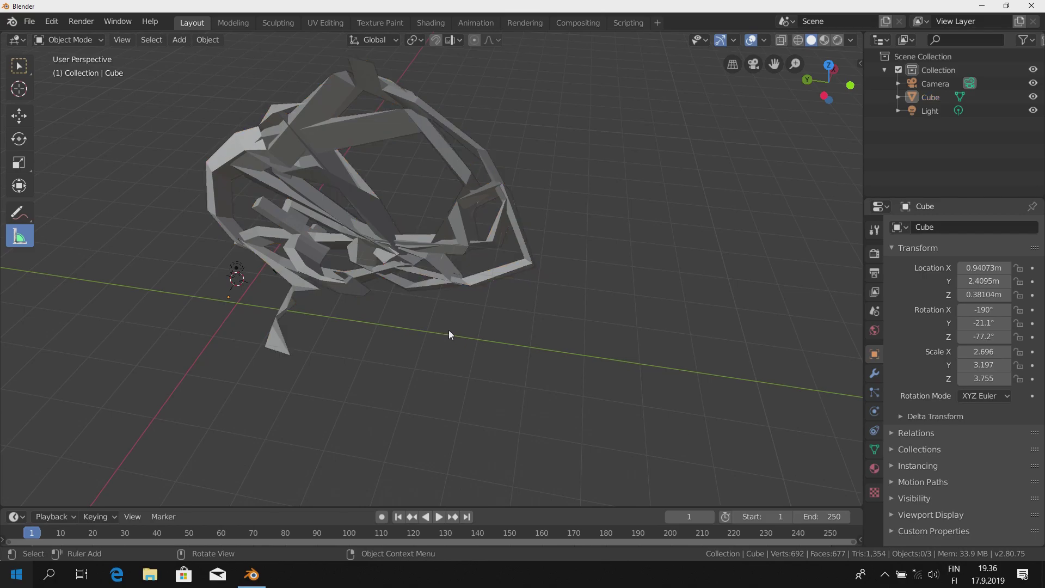
# Step: Place the 3D cursor in empty space below the tangled mesh
pyautogui.click(18, 89)
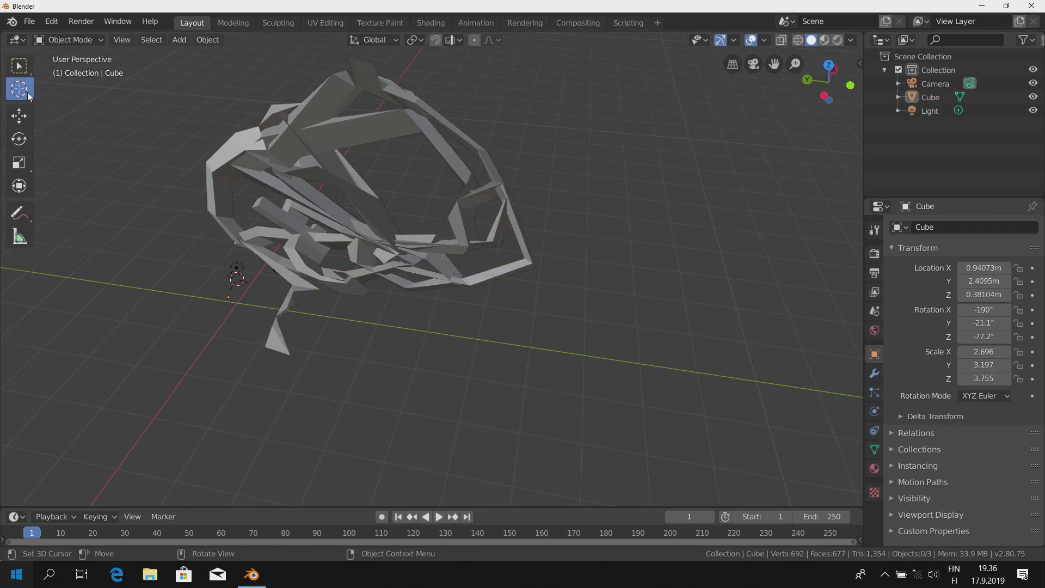
pyautogui.click(436, 353)
pyautogui.moveTo(444, 360)
pyautogui.mouseDown(button='middle')
pyautogui.moveTo(488, 371)
pyautogui.moveTo(469, 357)
pyautogui.mouseUp(button='middle')
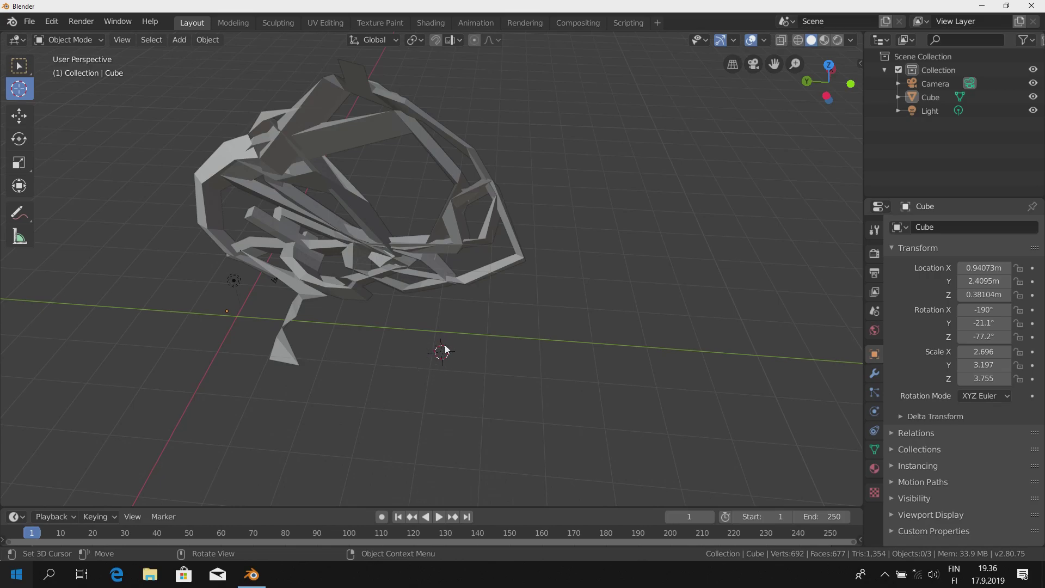
pyautogui.scroll(2, 446, 319)
pyautogui.scroll(3, 447, 319)
pyautogui.moveTo(428, 325); pyautogui.dragTo(453, 334, button='middle')
# Step: Add a cube mesh at the 3D cursor from the Shift+A menu
pyautogui.press('shift')
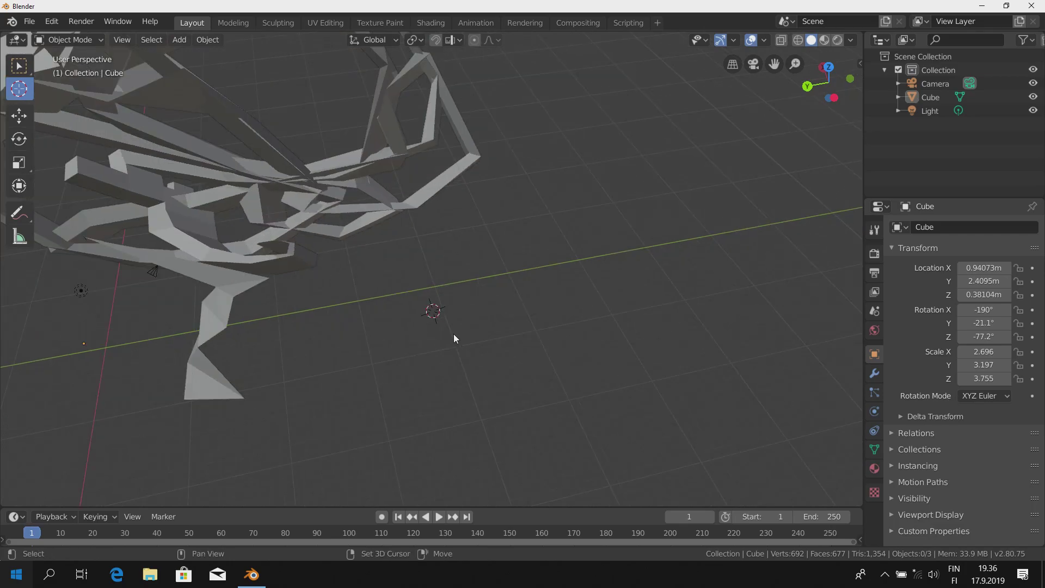
pyautogui.hotkey('shift', 'a')
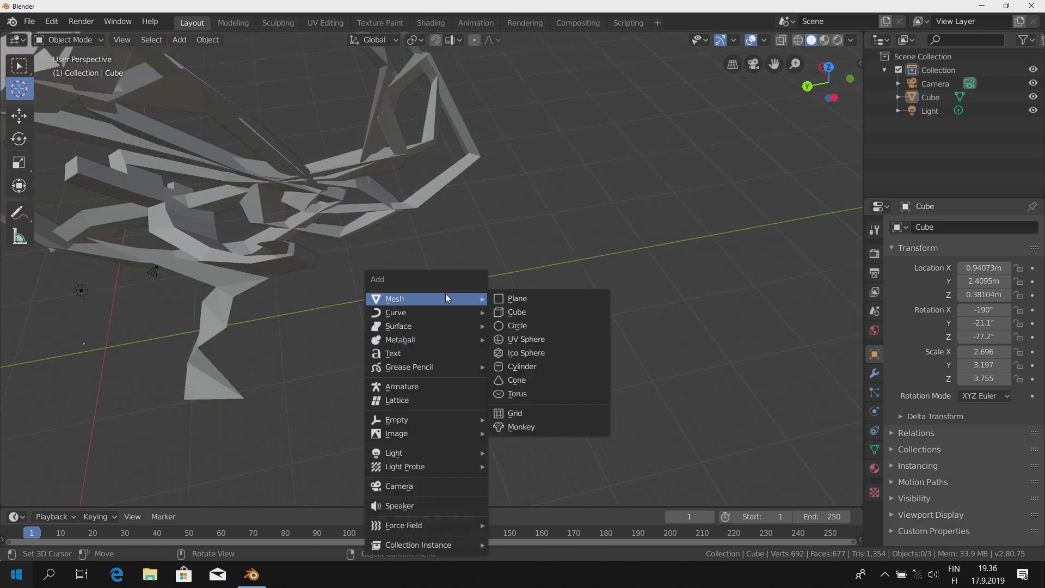
pyautogui.click(523, 314)
# Step: Zoom and orbit the viewport to frame Cube.001 beside the tangled mesh
pyautogui.scroll(2, 476, 355)
pyautogui.keyDown('shift'); pyautogui.moveTo(476, 355); pyautogui.dragTo(452, 217, button='middle'); pyautogui.keyUp('shift')
pyautogui.scroll(3, 376, 216)
pyautogui.moveTo(376, 216)
pyautogui.keyDown('shift'); pyautogui.mouseDown(button='middle')
pyautogui.moveTo(450, 313)
pyautogui.moveTo(480, 275)
pyautogui.moveTo(501, 310)
pyautogui.mouseUp(button='middle'); pyautogui.keyUp('shift')
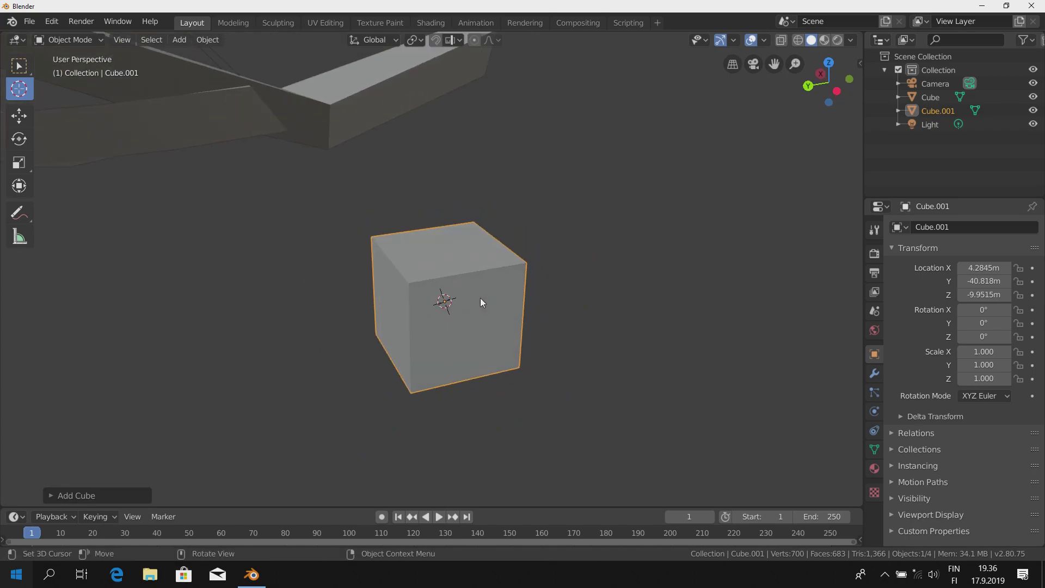
pyautogui.scroll(-3, 501, 306)
pyautogui.moveTo(553, 298); pyautogui.dragTo(443, 331, button='middle')
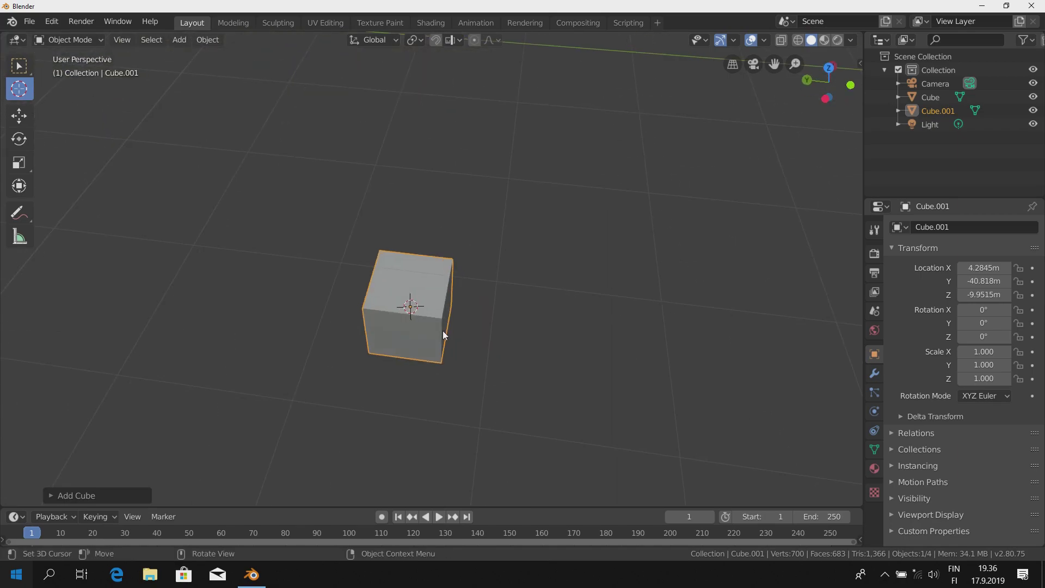
pyautogui.scroll(-3, 443, 303)
pyautogui.scroll(1, 443, 308)
pyautogui.scroll(2, 423, 322)
pyautogui.scroll(2, 431, 333)
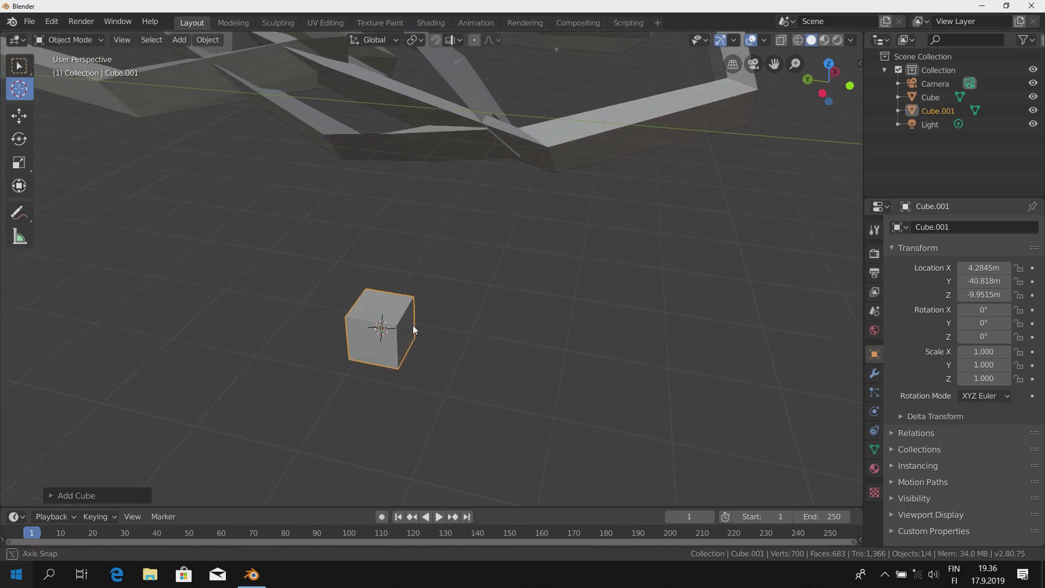
pyautogui.scroll(2, 410, 309)
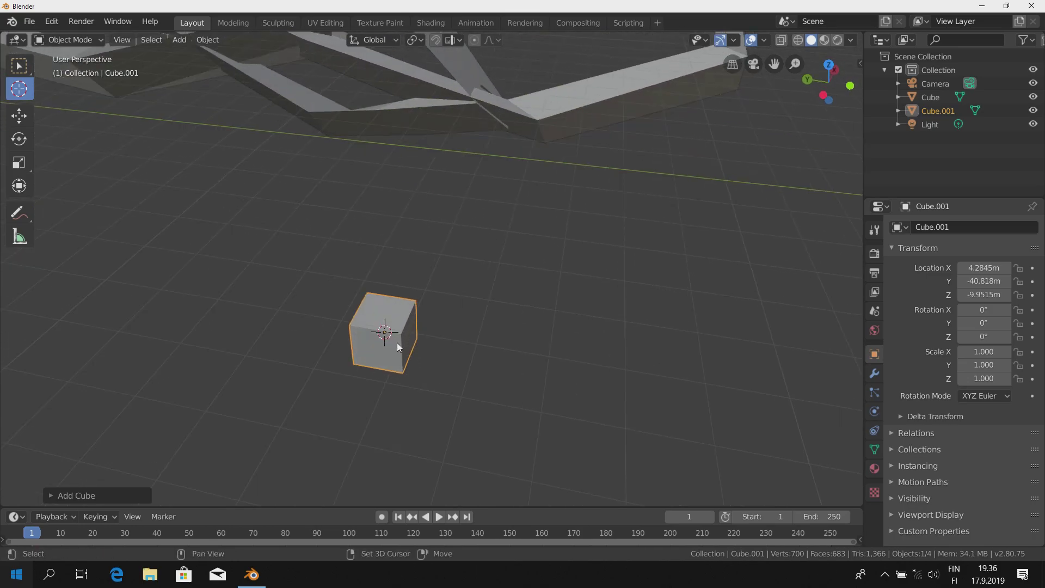
# Step: Duplicate the new cube and set the copy beside it along the Y axis
pyautogui.hotkey('shift', 'd')
pyautogui.press('y')
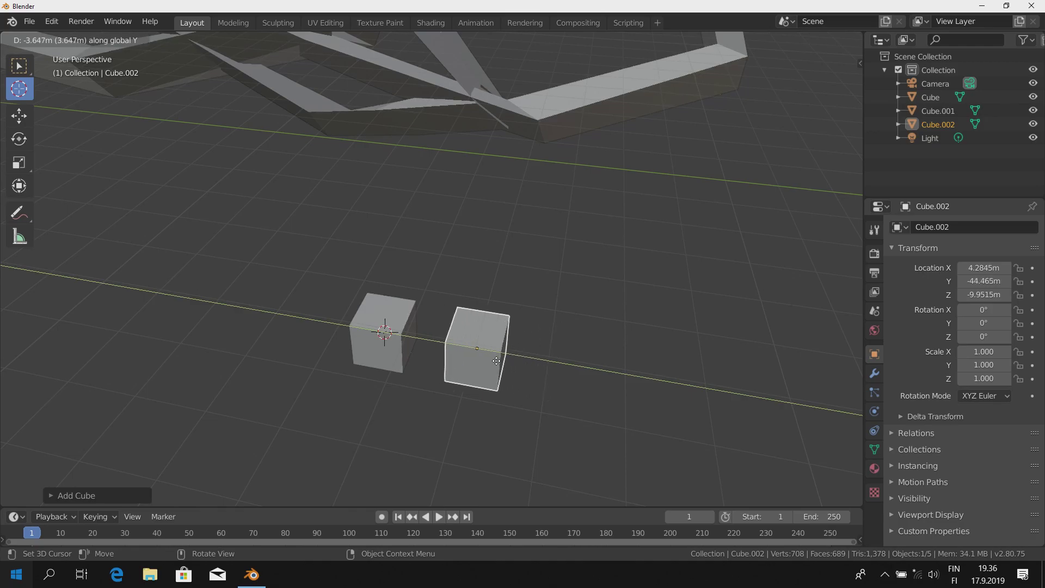
pyautogui.click(497, 362)
pyautogui.moveTo(497, 361); pyautogui.dragTo(476, 346, button='middle')
pyautogui.scroll(4, 463, 348)
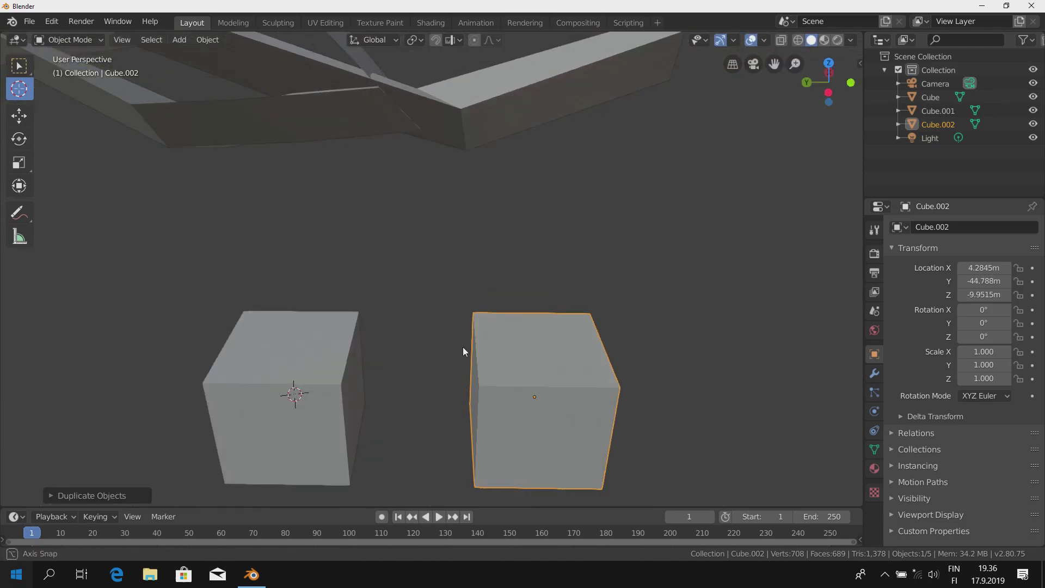
pyautogui.moveTo(462, 347); pyautogui.dragTo(515, 345, button='middle')
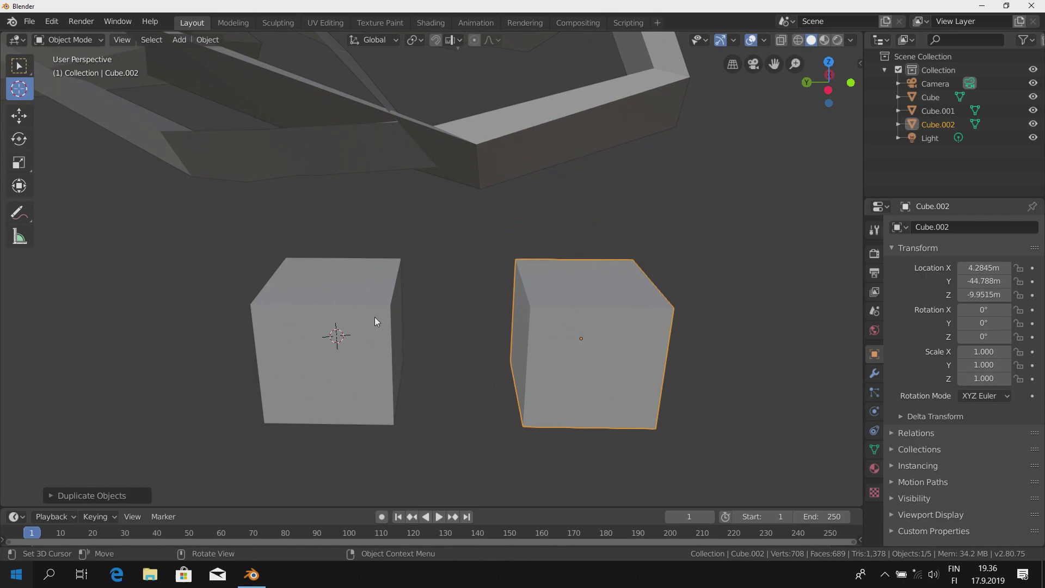
# Step: Join the left and right cubes into one object with Ctrl+J, keeping their orientation
pyautogui.click(358, 308)
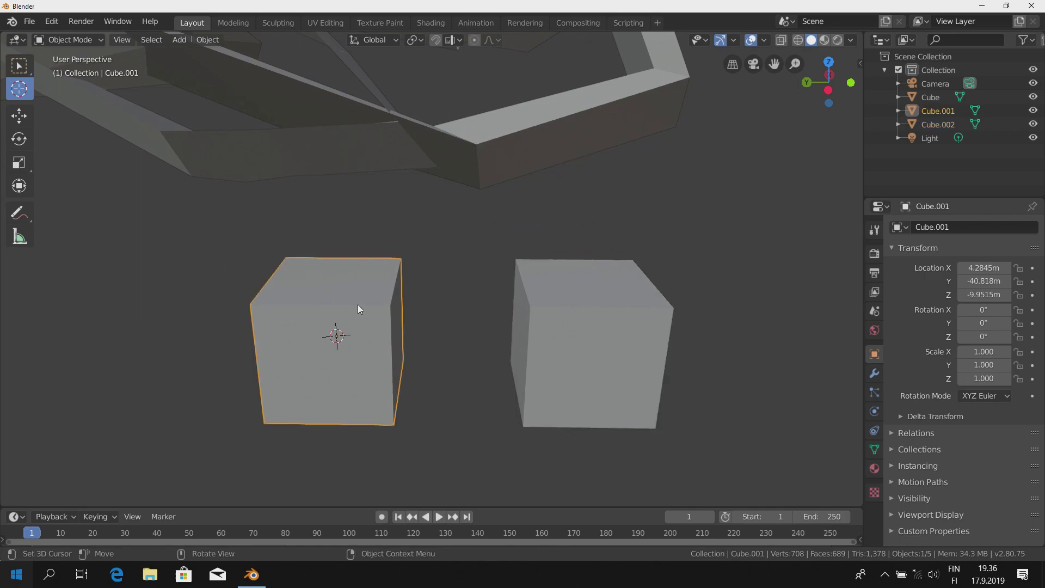
pyautogui.keyDown('shift'); pyautogui.click(563, 309); pyautogui.keyUp('shift')
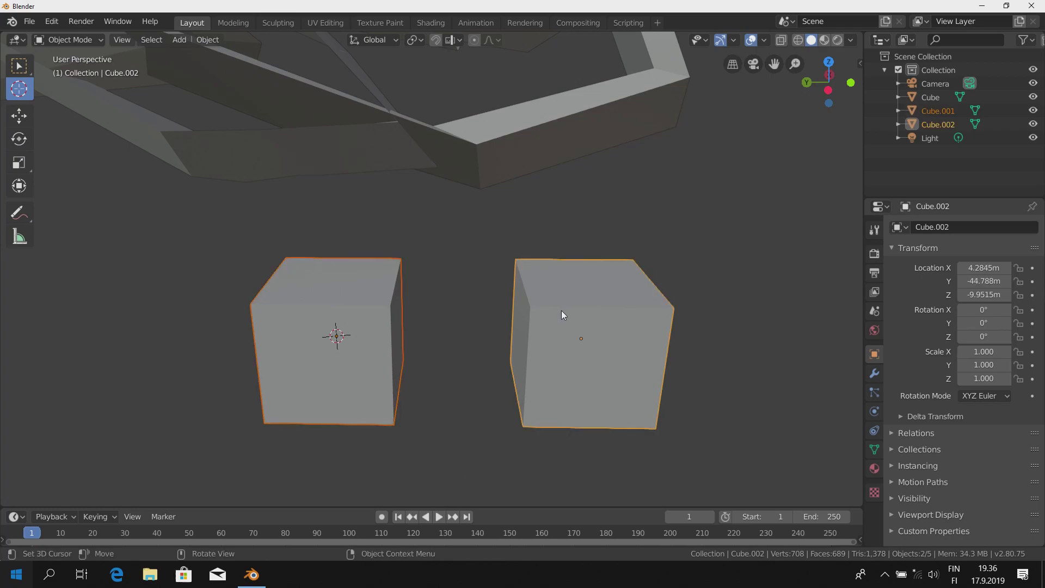
pyautogui.press('ctrl')
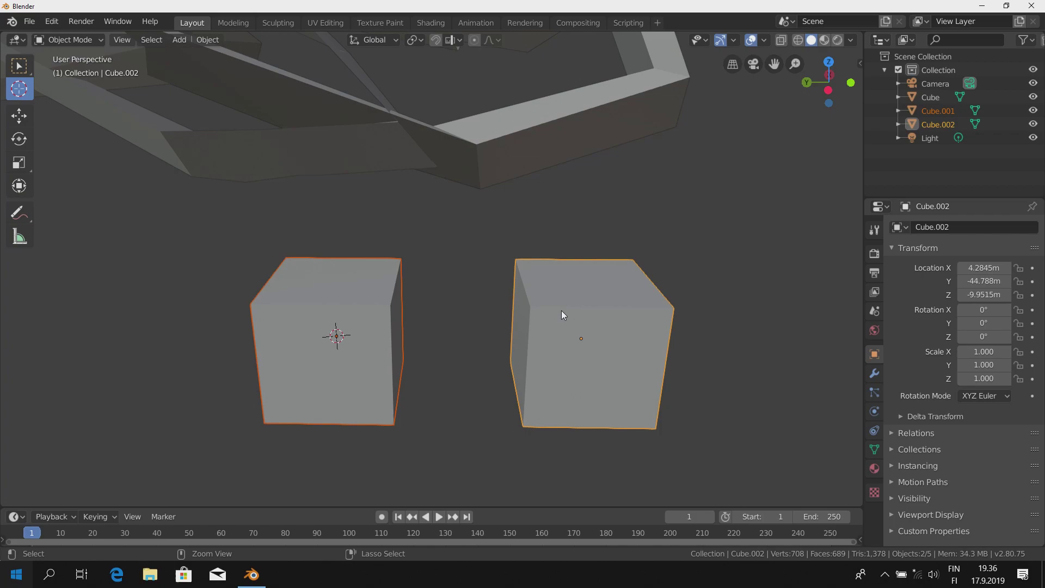
pyautogui.hotkey('ctrl', 'j')
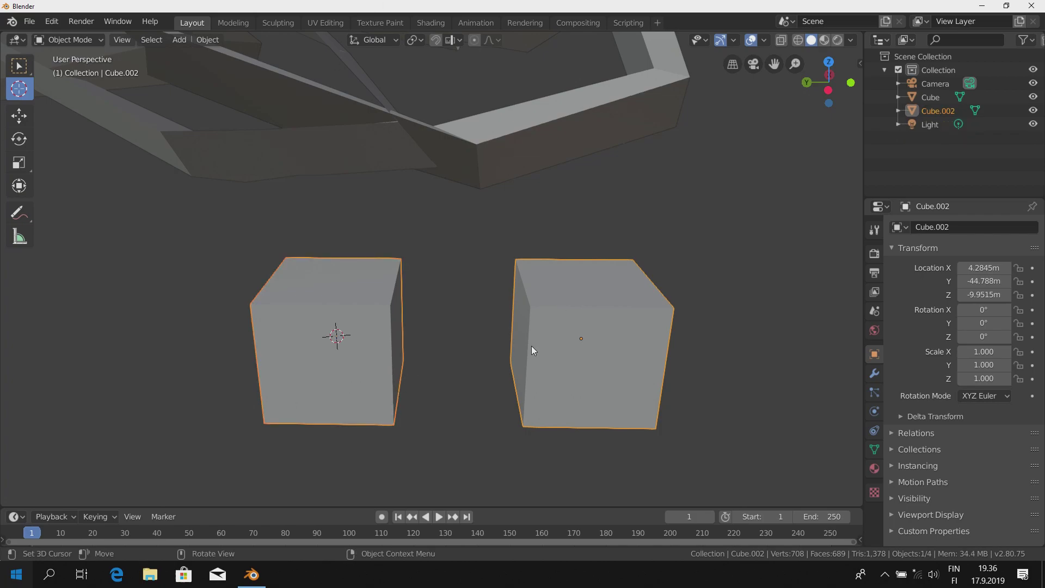
pyautogui.moveTo(504, 337); pyautogui.dragTo(505, 351, button='middle')
pyautogui.scroll(1, 538, 299)
pyautogui.moveTo(538, 298)
pyautogui.mouseDown(button='middle')
pyautogui.moveTo(480, 326)
pyautogui.moveTo(449, 358)
pyautogui.moveTo(506, 320)
pyautogui.moveTo(498, 332)
pyautogui.moveTo(478, 316)
pyautogui.moveTo(447, 339)
pyautogui.moveTo(494, 325)
pyautogui.moveTo(467, 325)
pyautogui.mouseUp(button='middle')
pyautogui.scroll(-2, 480, 325)
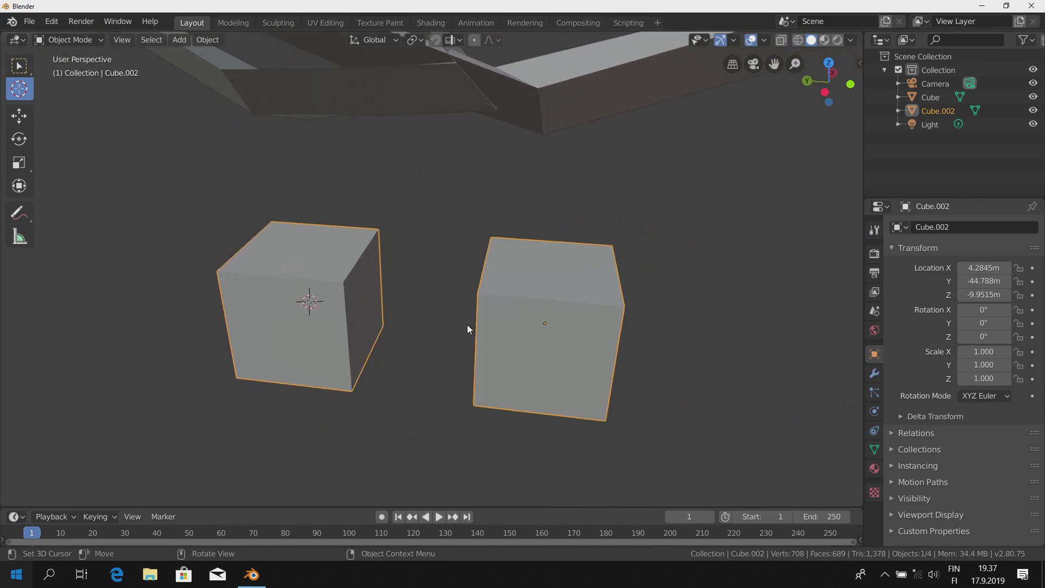
pyautogui.press('r')
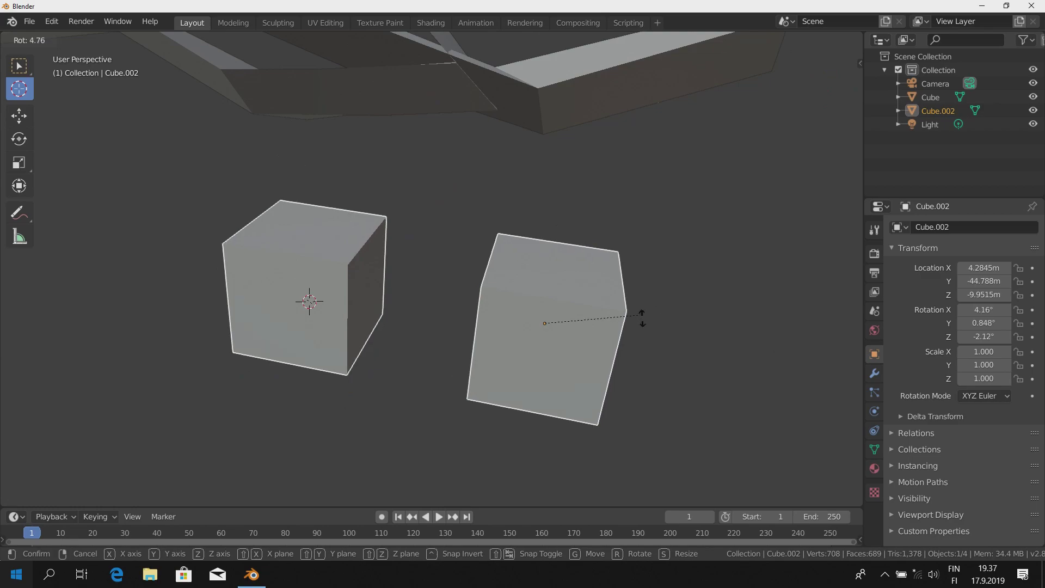
pyautogui.press('Escape')
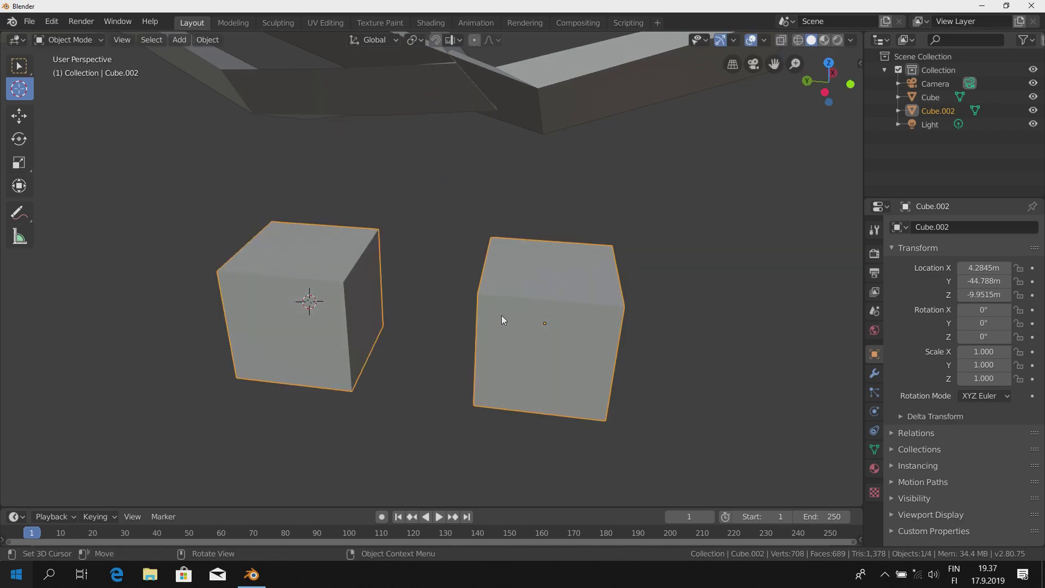
pyautogui.moveTo(501, 315); pyautogui.dragTo(494, 315, button='middle')
# Step: In Edit Mode with Face select, delete the two facing inner side faces
pyautogui.click(70, 39)
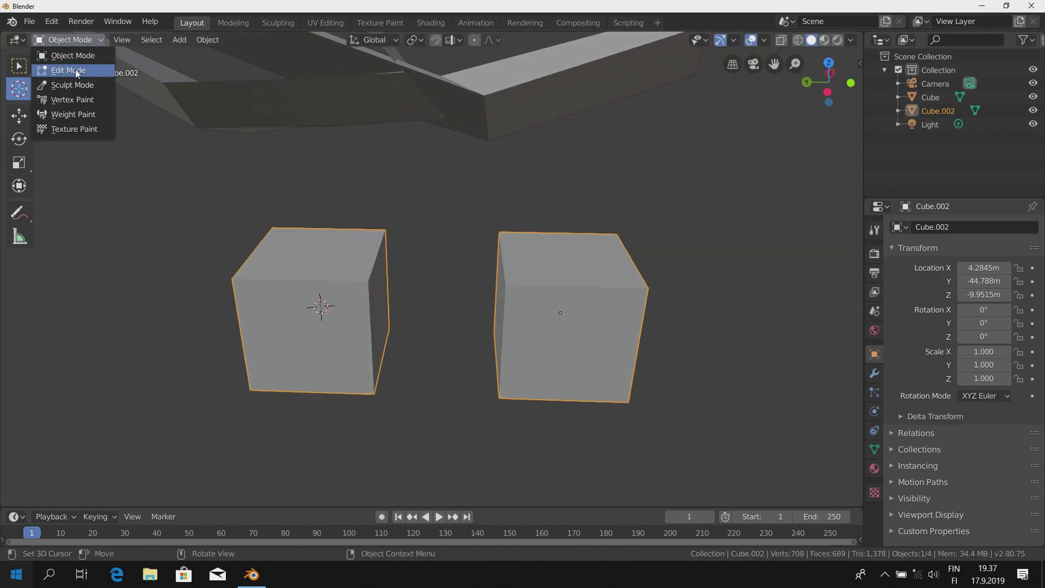
pyautogui.click(70, 71)
pyautogui.click(141, 40)
pyautogui.moveTo(327, 256)
pyautogui.mouseDown(button='middle')
pyautogui.moveTo(351, 287)
pyautogui.moveTo(583, 250)
pyautogui.moveTo(533, 314)
pyautogui.mouseUp(button='middle')
pyautogui.click(352, 286)
pyautogui.keyDown('shift'); pyautogui.click(583, 251); pyautogui.keyUp('shift')
pyautogui.press('x')
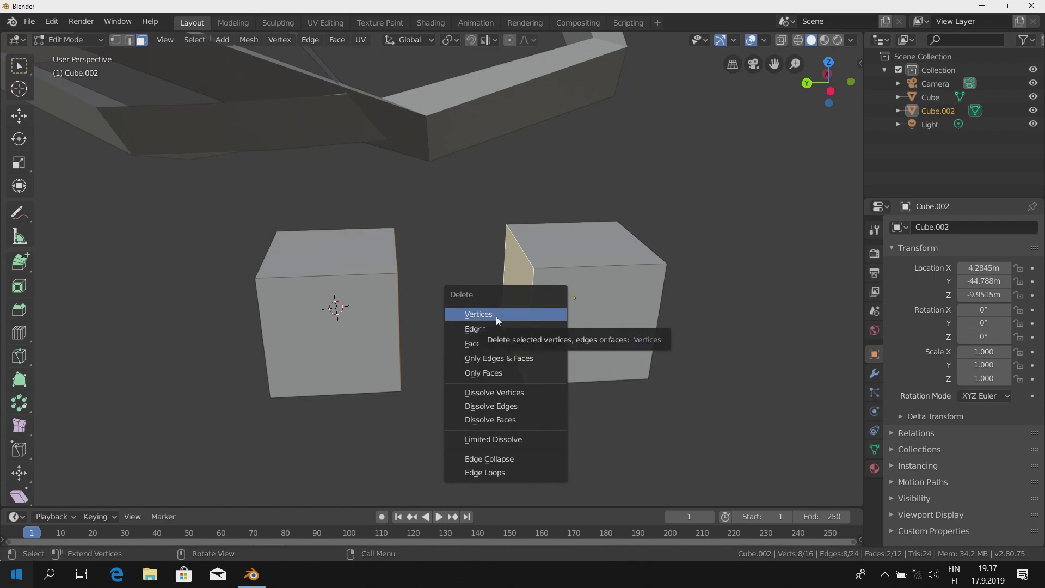
pyautogui.click(490, 343)
pyautogui.moveTo(507, 346)
pyautogui.mouseDown(button='middle')
pyautogui.moveTo(483, 340)
pyautogui.moveTo(403, 366)
pyautogui.moveTo(420, 319)
pyautogui.mouseUp(button='middle')
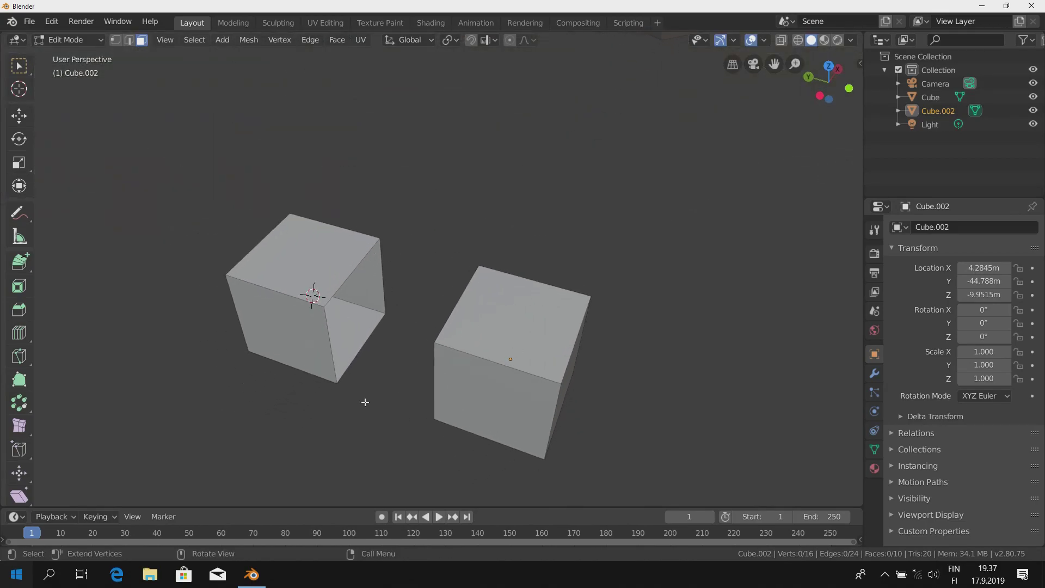
# Step: In Edge select, fill the first bridging face between the two cubes' open vertical edges
pyautogui.moveTo(365, 402); pyautogui.dragTo(432, 366, button='middle')
pyautogui.click(128, 40)
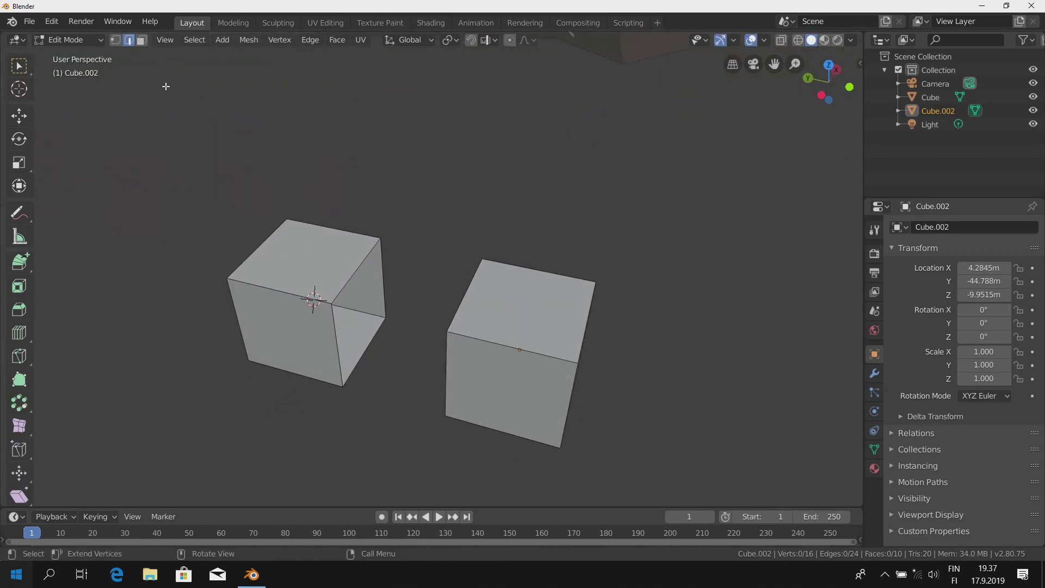
pyautogui.scroll(1, 385, 286)
pyautogui.scroll(1, 402, 299)
pyautogui.scroll(1, 364, 253)
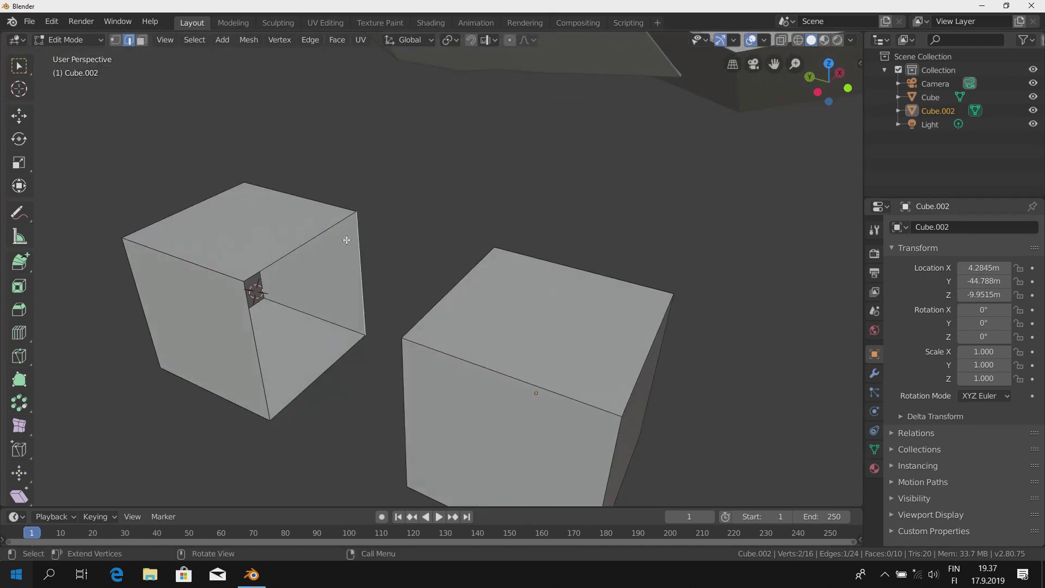
pyautogui.moveTo(376, 280); pyautogui.dragTo(525, 264, button='middle')
pyautogui.keyDown('shift'); pyautogui.click(522, 265); pyautogui.keyUp('shift')
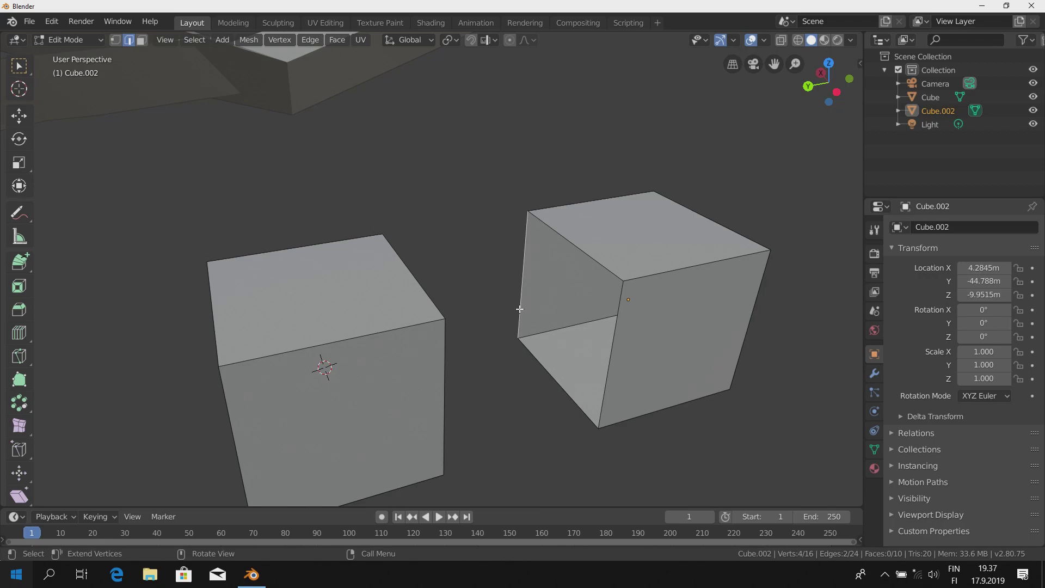
pyautogui.press('f')
pyautogui.moveTo(519, 309); pyautogui.dragTo(418, 307, button='middle')
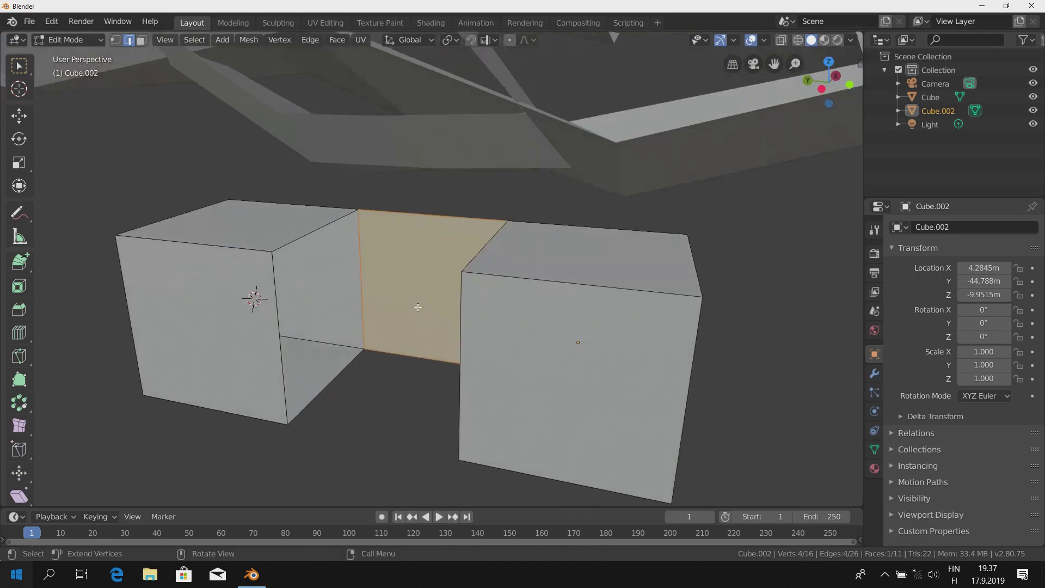
# Step: Fill another face across the gap, undoing a mistaken top fill
pyautogui.click(321, 223)
pyautogui.moveTo(321, 223)
pyautogui.mouseDown(button='middle')
pyautogui.moveTo(467, 345)
pyautogui.moveTo(470, 291)
pyautogui.mouseUp(button='middle')
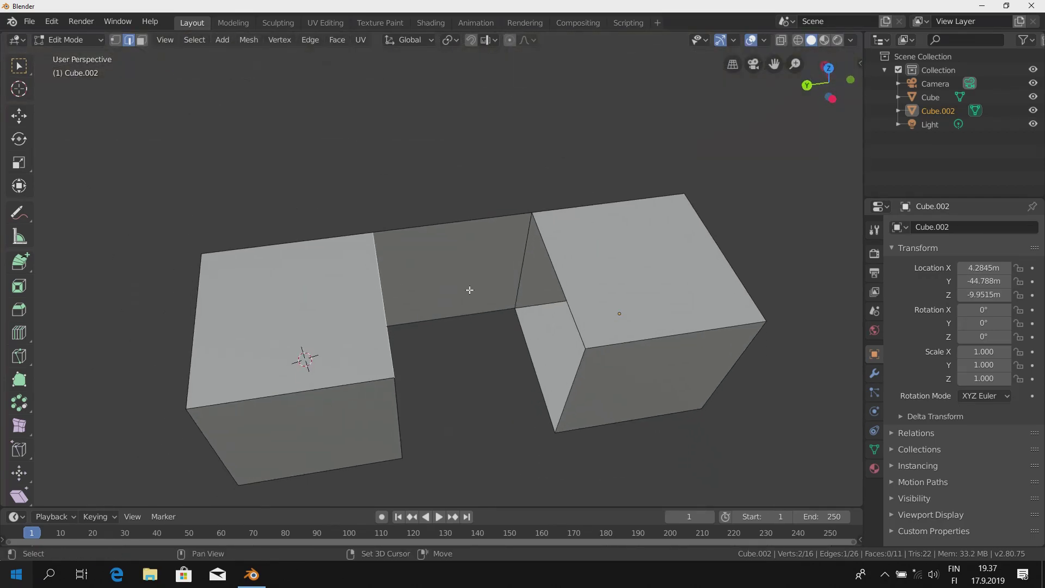
pyautogui.moveTo(563, 300)
pyautogui.mouseDown(button='middle')
pyautogui.moveTo(578, 271)
pyautogui.moveTo(534, 289)
pyautogui.moveTo(525, 329)
pyautogui.mouseUp(button='middle')
pyautogui.press('f')
pyautogui.click(525, 236)
pyautogui.moveTo(525, 236)
pyautogui.mouseDown(button='middle')
pyautogui.moveTo(494, 280)
pyautogui.moveTo(478, 269)
pyautogui.mouseUp(button='middle')
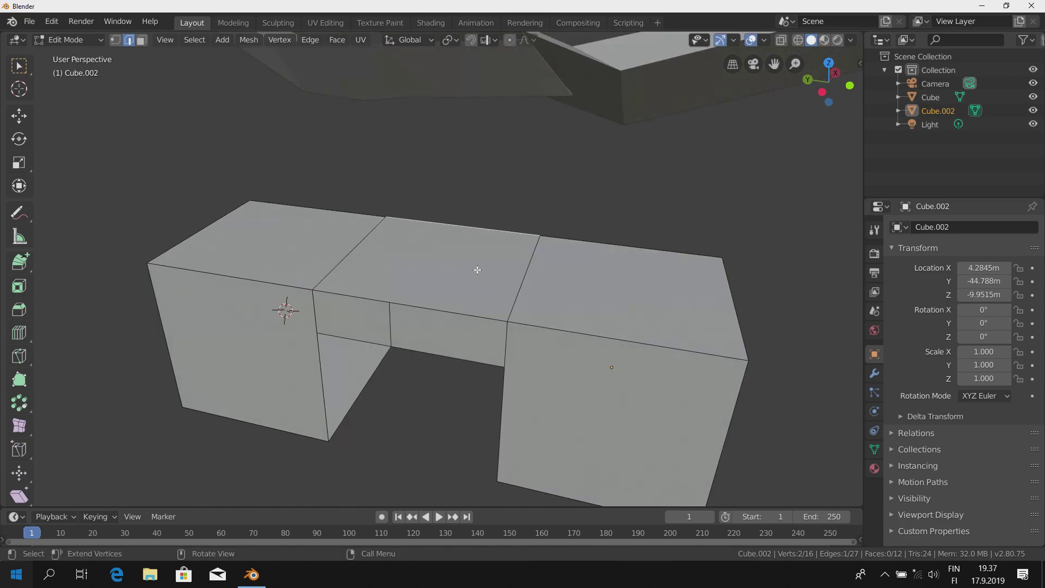
pyautogui.moveTo(497, 322)
pyautogui.mouseDown(button='middle')
pyautogui.moveTo(367, 292)
pyautogui.moveTo(574, 252)
pyautogui.mouseUp(button='middle')
pyautogui.hotkey('ctrl', 'z')
pyautogui.hotkey('ctrl', 'z')
pyautogui.click(381, 302)
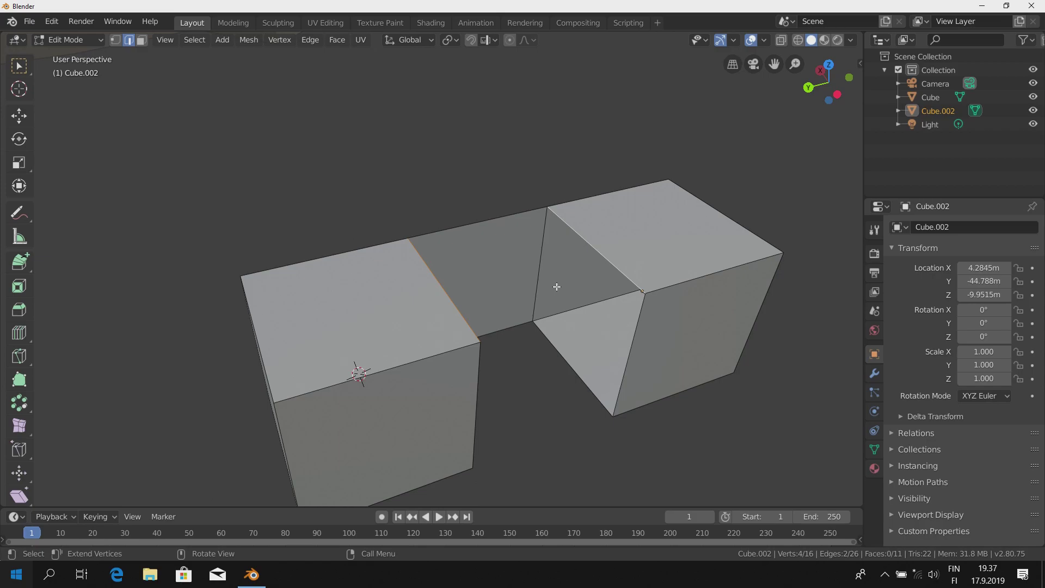
pyautogui.press('f')
# Step: Select the left, top and vertical edges and fill a face between them
pyautogui.moveTo(541, 313)
pyautogui.mouseDown(button='middle')
pyautogui.moveTo(419, 397)
pyautogui.moveTo(463, 299)
pyautogui.moveTo(456, 208)
pyautogui.mouseUp(button='middle')
pyautogui.click(449, 196)
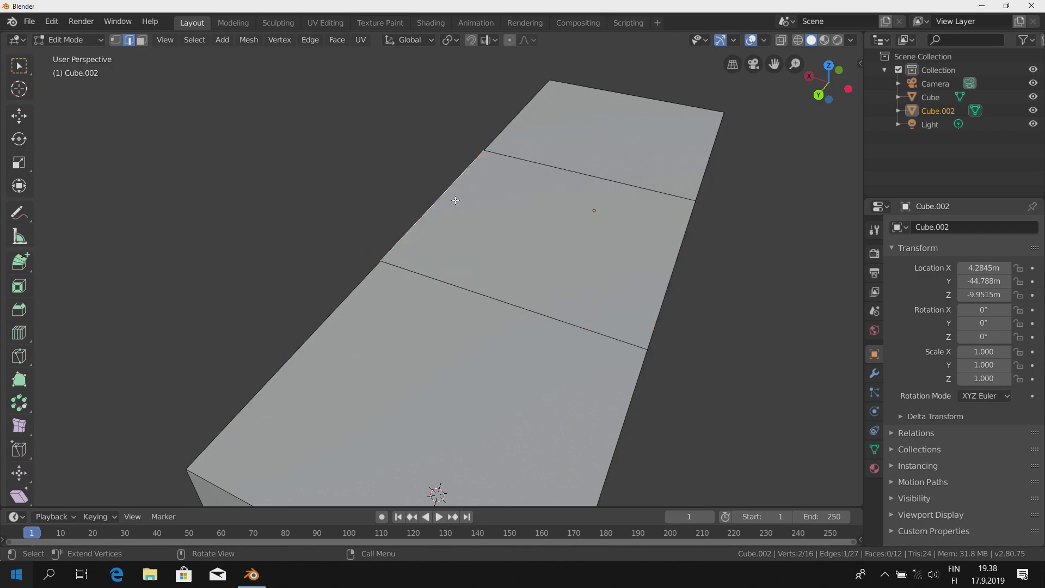
pyautogui.press('g')
pyautogui.press('Escape')
pyautogui.moveTo(537, 254)
pyautogui.mouseDown(button='middle')
pyautogui.moveTo(544, 280)
pyautogui.moveTo(483, 280)
pyautogui.moveTo(505, 264)
pyautogui.moveTo(474, 294)
pyautogui.moveTo(419, 259)
pyautogui.moveTo(404, 269)
pyautogui.moveTo(434, 314)
pyautogui.moveTo(487, 294)
pyautogui.moveTo(444, 313)
pyautogui.moveTo(436, 332)
pyautogui.mouseUp(button='middle')
pyautogui.press('g')
pyautogui.press('Escape')
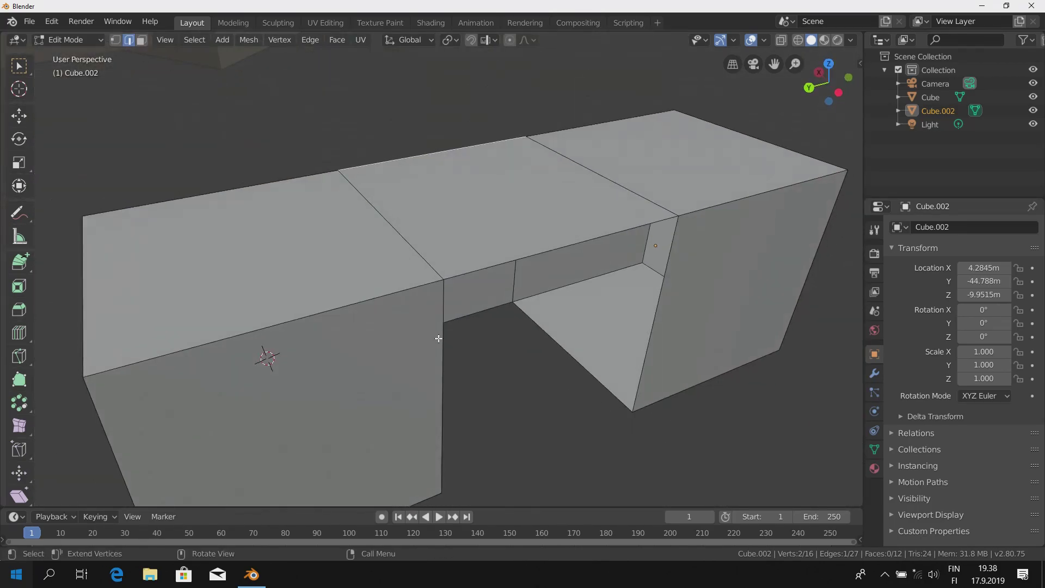
pyautogui.keyDown('shift'); pyautogui.click(482, 277); pyautogui.keyUp('shift')
pyautogui.keyDown('shift'); pyautogui.click(654, 322); pyautogui.keyUp('shift')
pyautogui.moveTo(616, 367)
pyautogui.mouseDown(button='middle')
pyautogui.moveTo(584, 327)
pyautogui.moveTo(532, 320)
pyautogui.moveTo(500, 355)
pyautogui.moveTo(474, 345)
pyautogui.moveTo(497, 315)
pyautogui.moveTo(485, 326)
pyautogui.mouseUp(button='middle')
pyautogui.press('f')
# Step: Fill the last opening, select the whole mesh and return to Object Mode
pyautogui.click(361, 268)
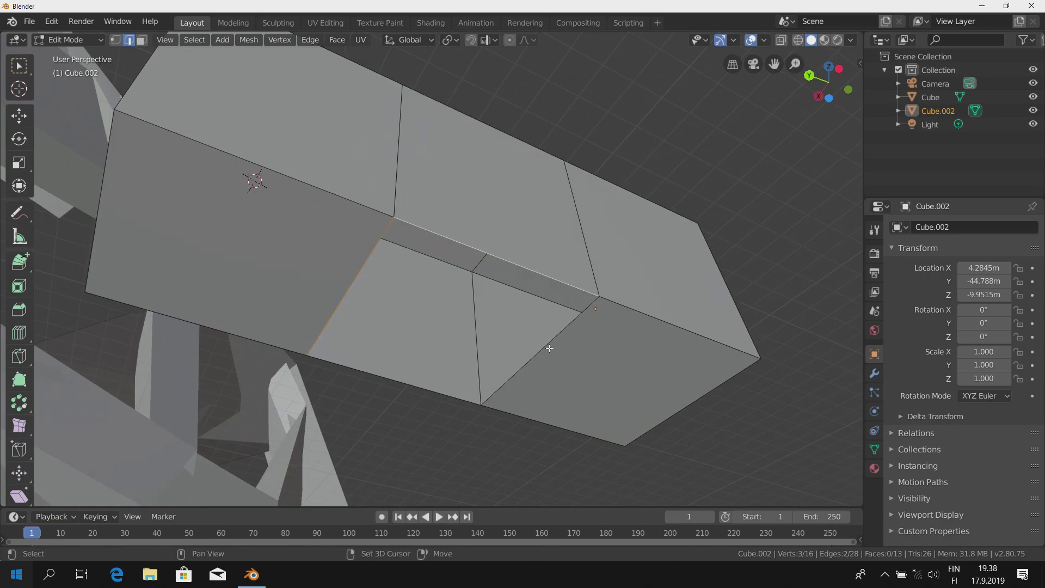
pyautogui.moveTo(466, 366)
pyautogui.mouseDown(button='middle')
pyautogui.moveTo(478, 334)
pyautogui.moveTo(407, 350)
pyautogui.moveTo(416, 345)
pyautogui.moveTo(436, 397)
pyautogui.moveTo(388, 374)
pyautogui.moveTo(482, 383)
pyautogui.mouseUp(button='middle')
pyautogui.press('f')
pyautogui.press('a')
pyautogui.scroll(-4, 437, 382)
pyautogui.press('Tab')
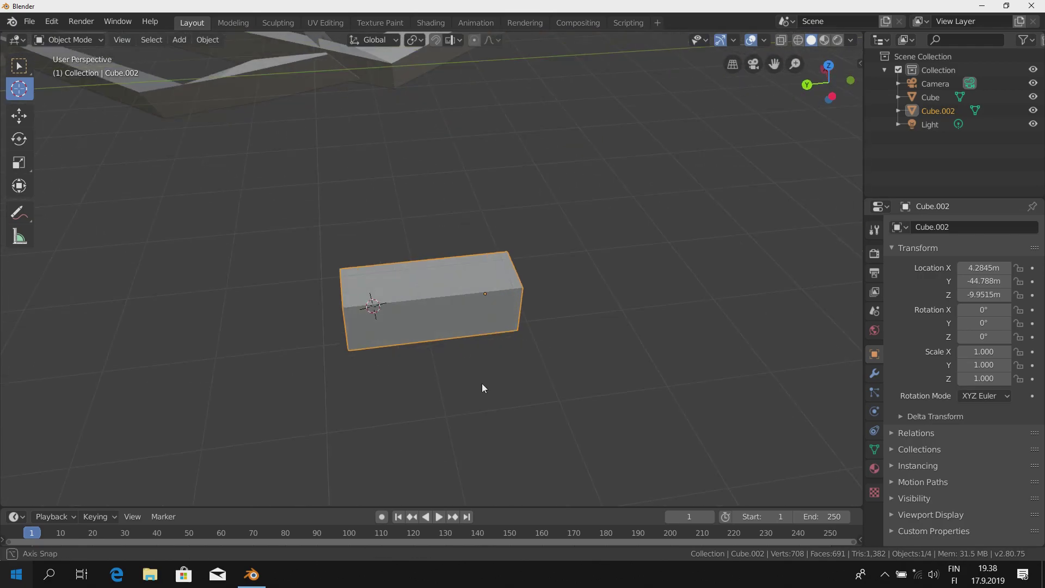
# Step: Orbit and zoom out to view the finished Cube.002 box beside the tangled mesh
pyautogui.scroll(3, 437, 348)
pyautogui.moveTo(436, 349); pyautogui.dragTo(486, 332, button='middle')
pyautogui.scroll(-1, 492, 342)
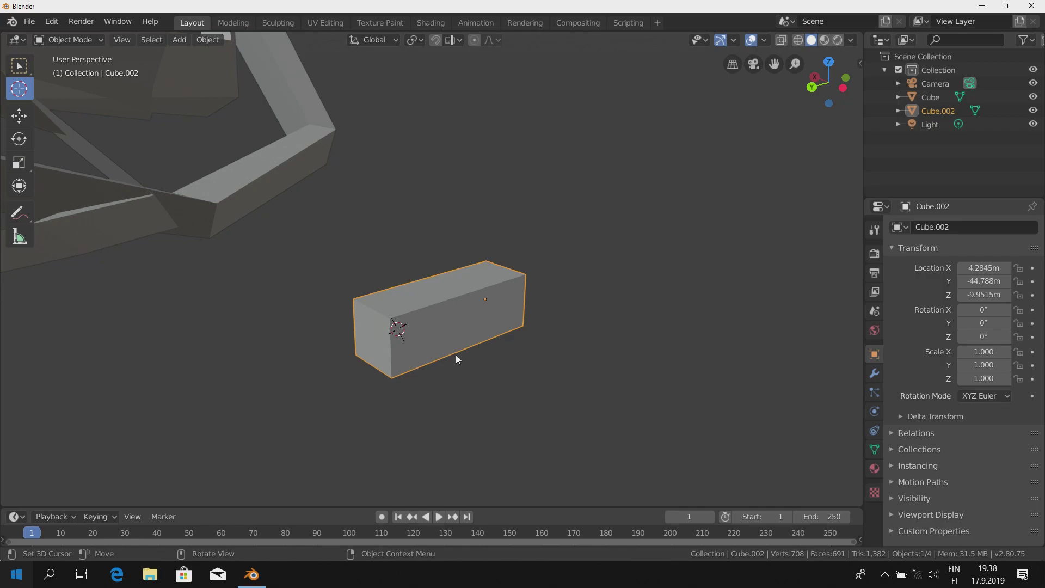
pyautogui.moveTo(511, 304)
pyautogui.mouseDown(button='middle')
pyautogui.moveTo(486, 274)
pyautogui.moveTo(426, 295)
pyautogui.moveTo(449, 429)
pyautogui.mouseUp(button='middle')
pyautogui.scroll(-3, 479, 382)
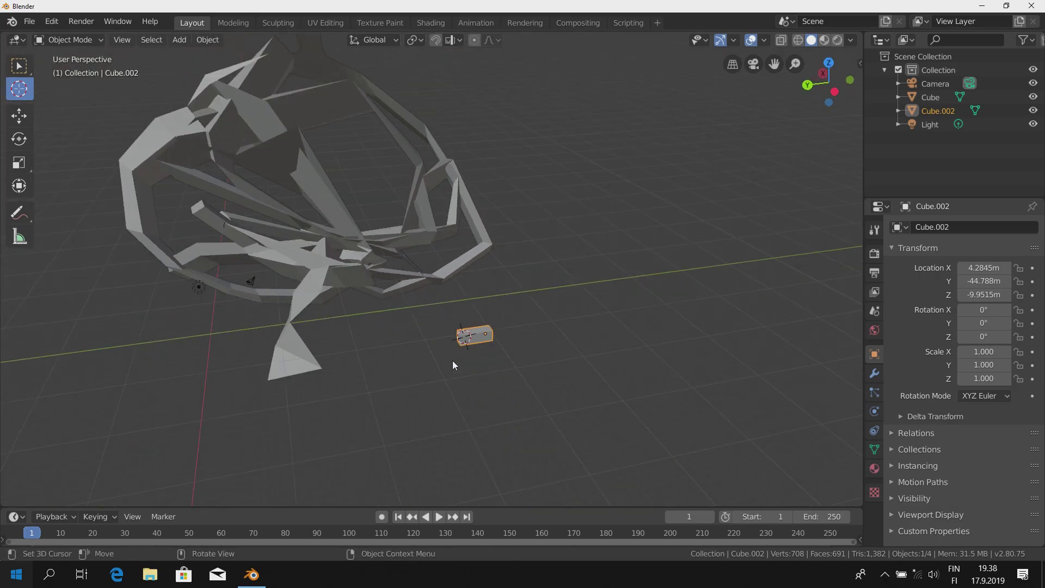